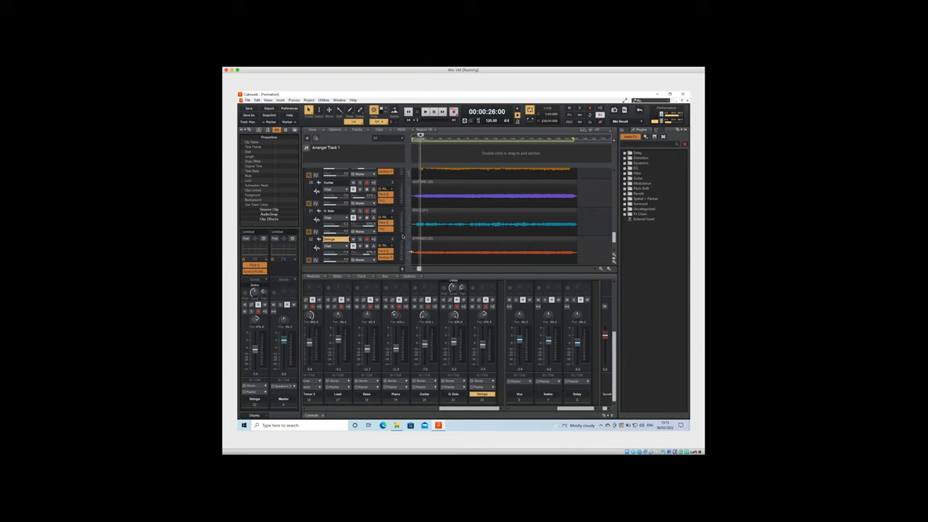
# Look through the project's tracks from Alto 1 to Strings and examine the Tenor 3, Lead and Bass waveforms closely along the timeline
pyautogui.scroll(7, 401, 237)
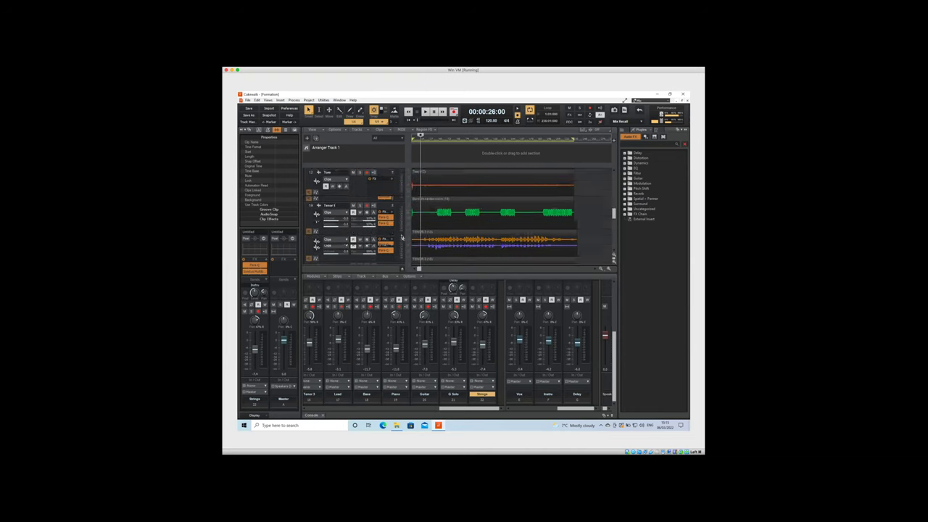
pyautogui.scroll(7, 401, 236)
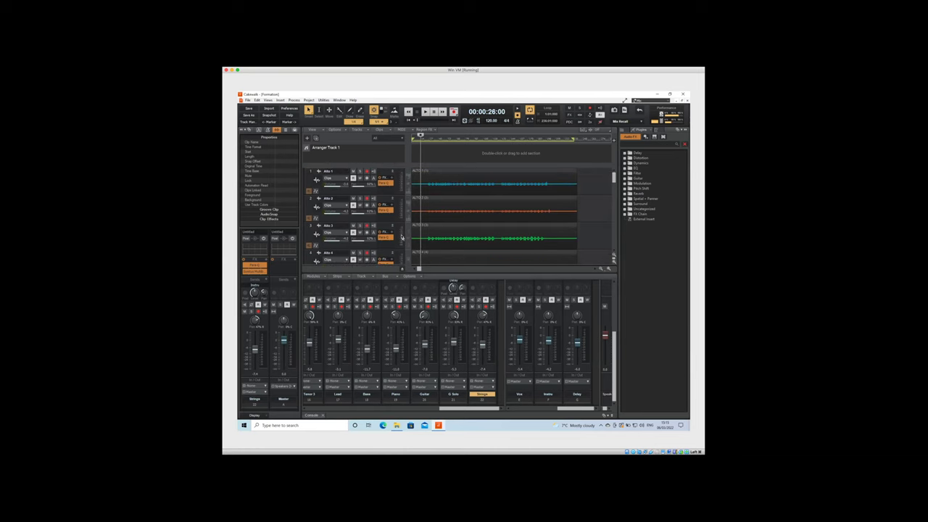
pyautogui.scroll(-2, 401, 236)
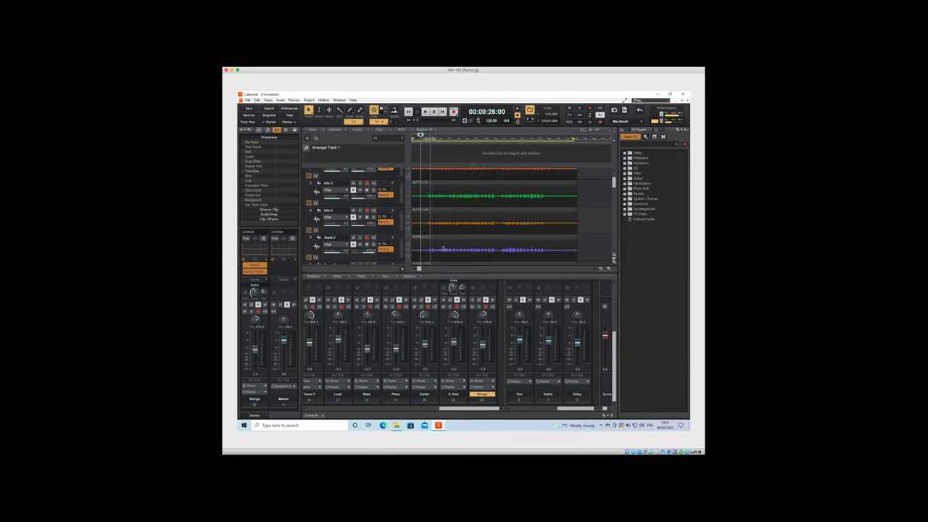
pyautogui.scroll(-2, 443, 247)
pyautogui.scroll(-2, 445, 243)
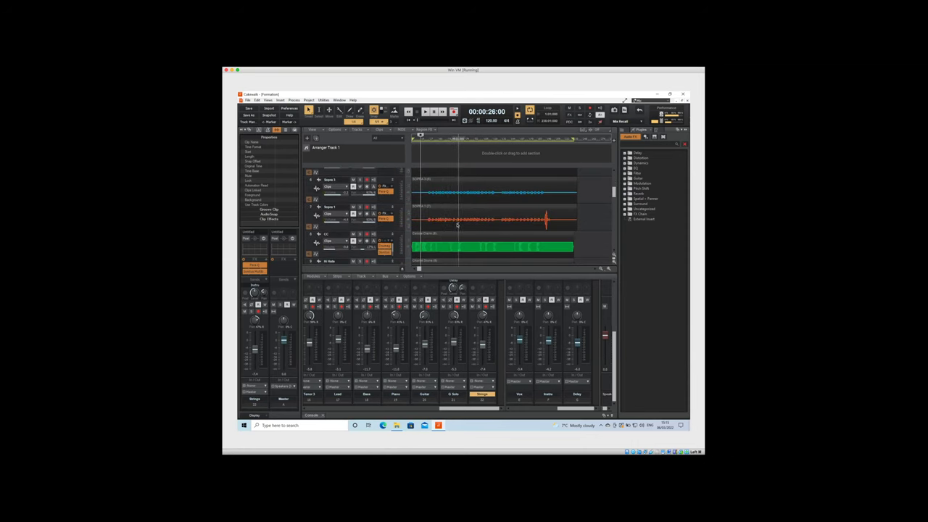
pyautogui.scroll(-7, 464, 224)
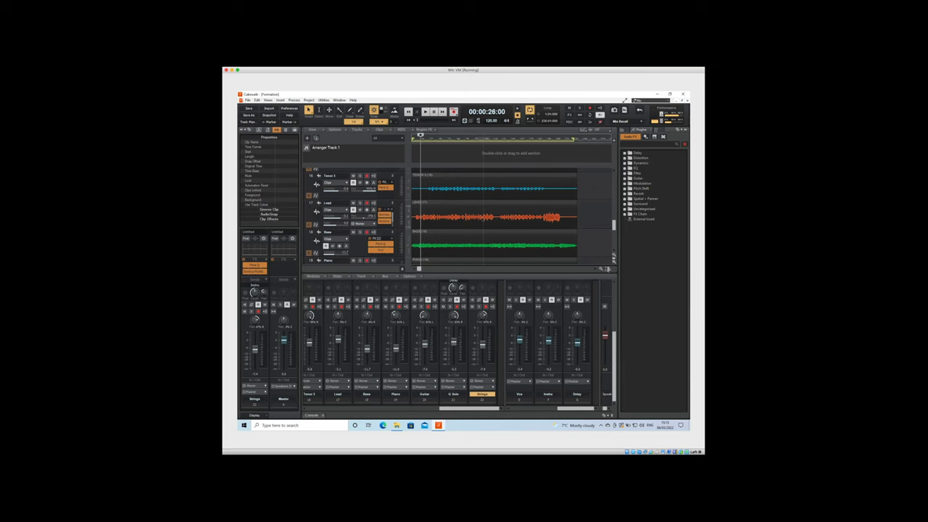
pyautogui.click(608, 268)
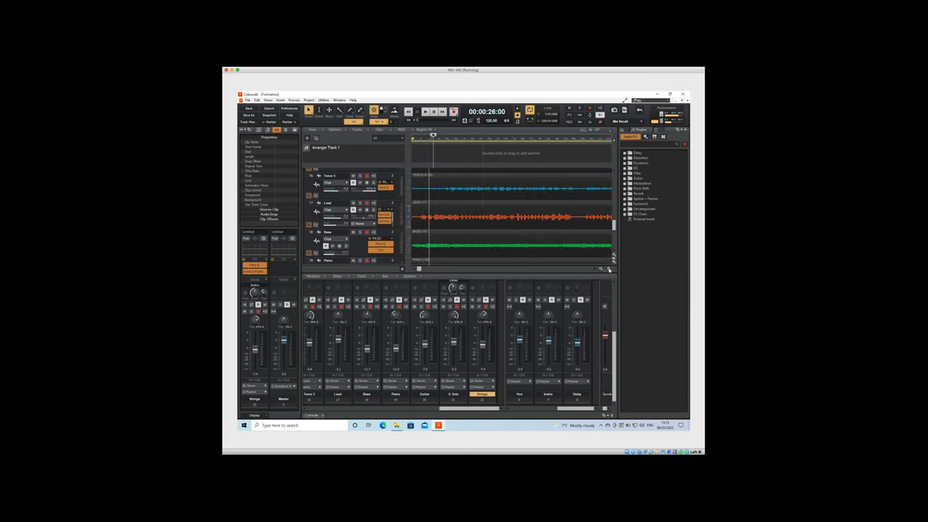
pyautogui.click(608, 269)
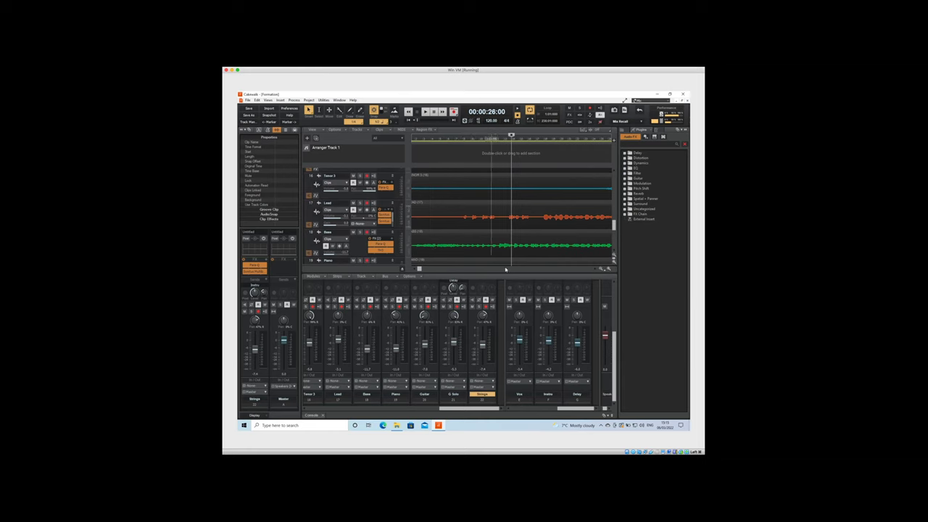
pyautogui.hscroll(5, 594, 270)
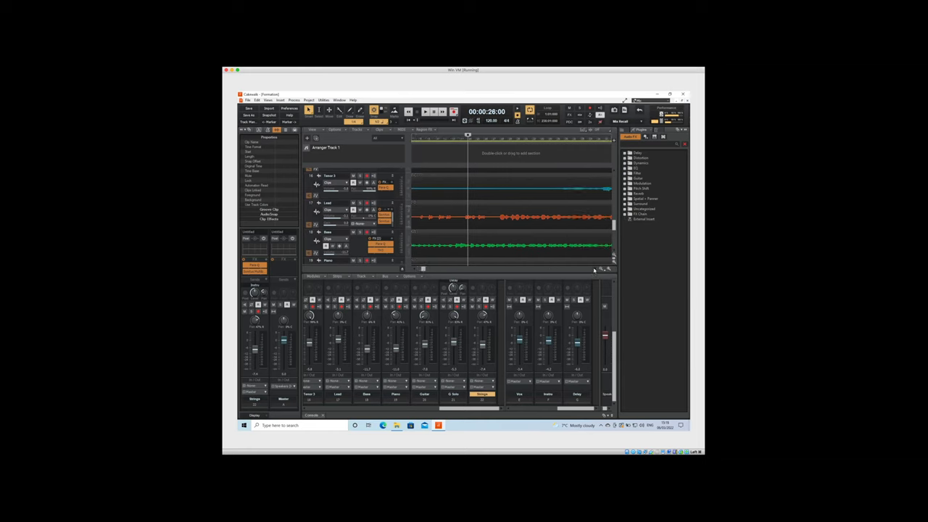
pyautogui.hscroll(1, 593, 269)
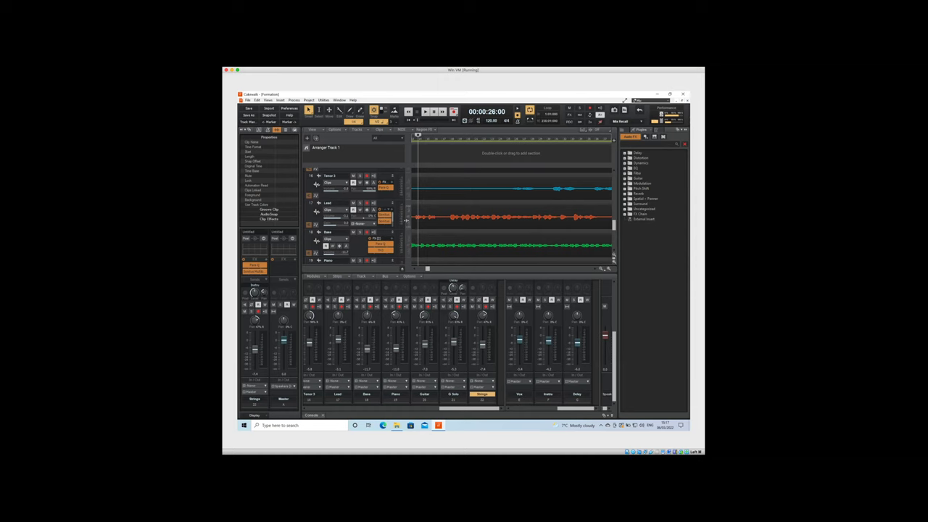
# Increase the Lead track's height to reveal its send controls and a larger waveform
pyautogui.moveTo(394, 229); pyautogui.dragTo(393, 255)
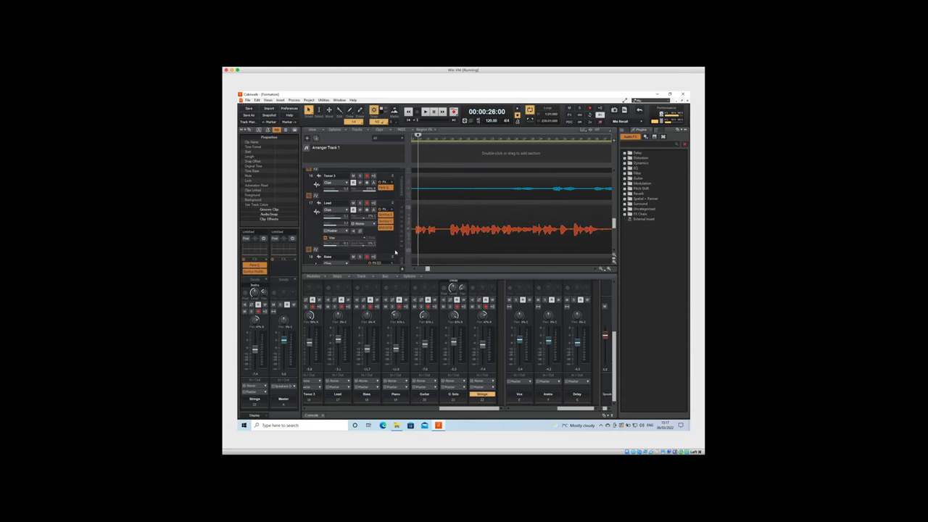
pyautogui.scroll(-2, 377, 200)
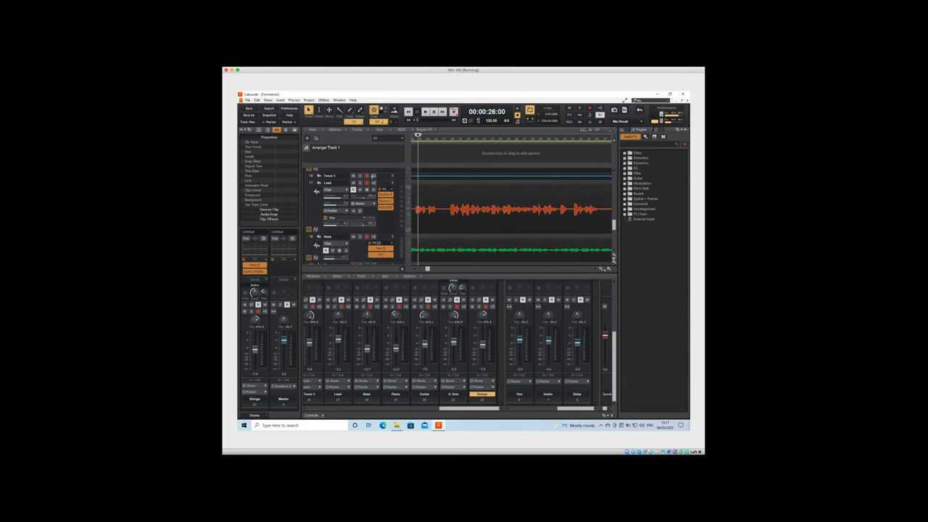
pyautogui.moveTo(377, 233); pyautogui.dragTo(377, 251)
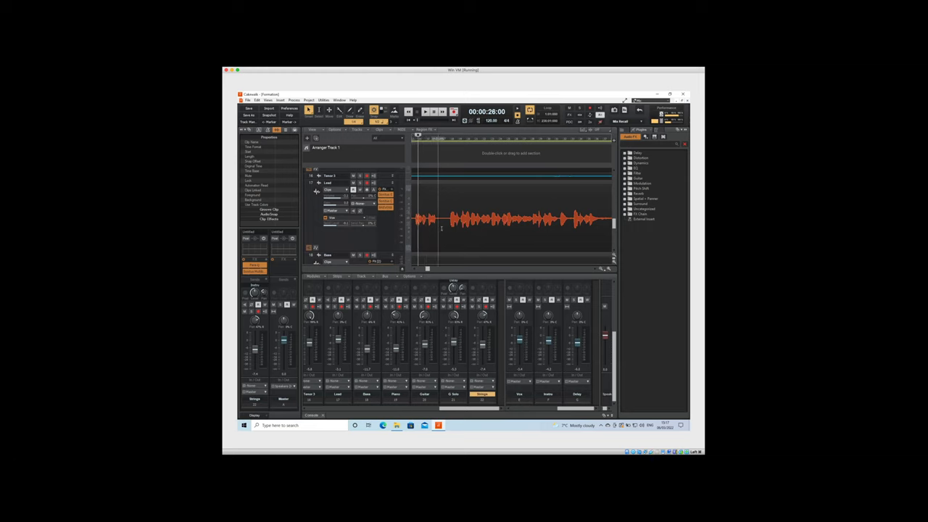
# Solo the Lead track, select its clip and listen to it from 00:00:34:00
pyautogui.click(360, 183)
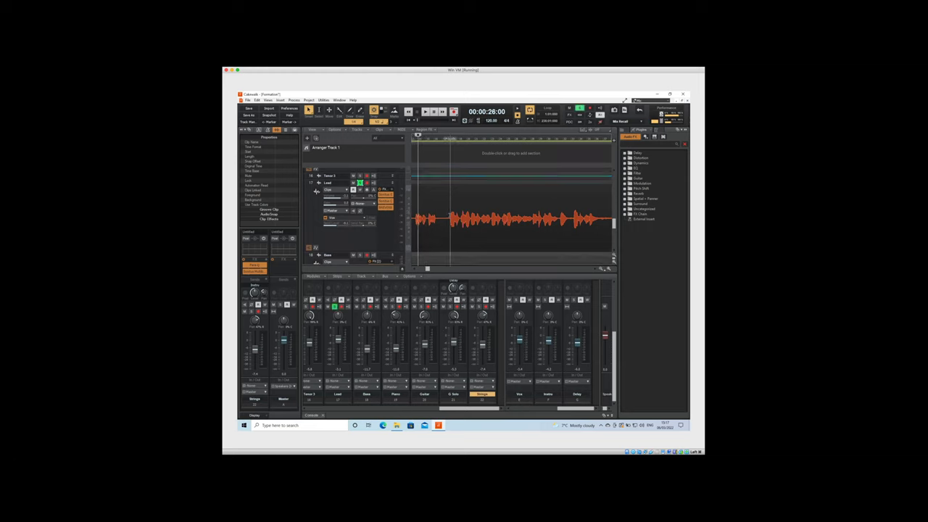
pyautogui.click(312, 183)
pyautogui.press('space')
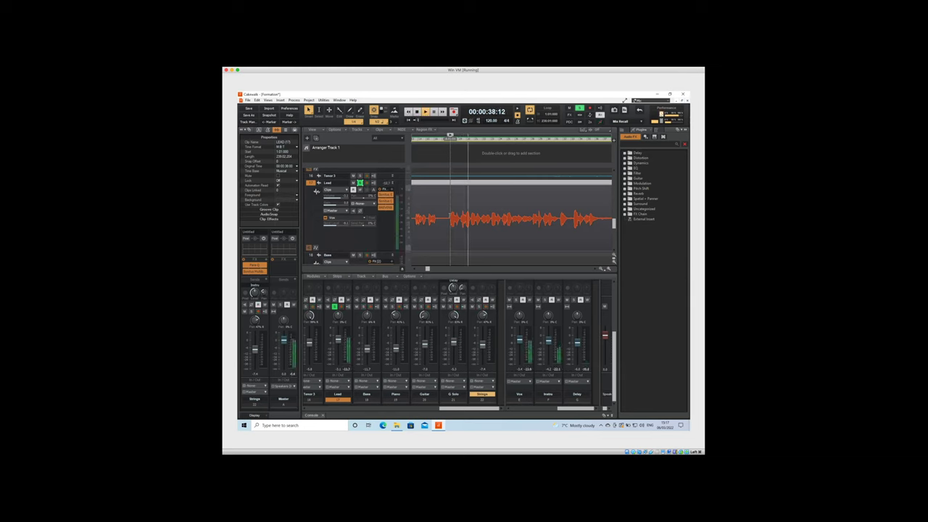
pyautogui.press('space')
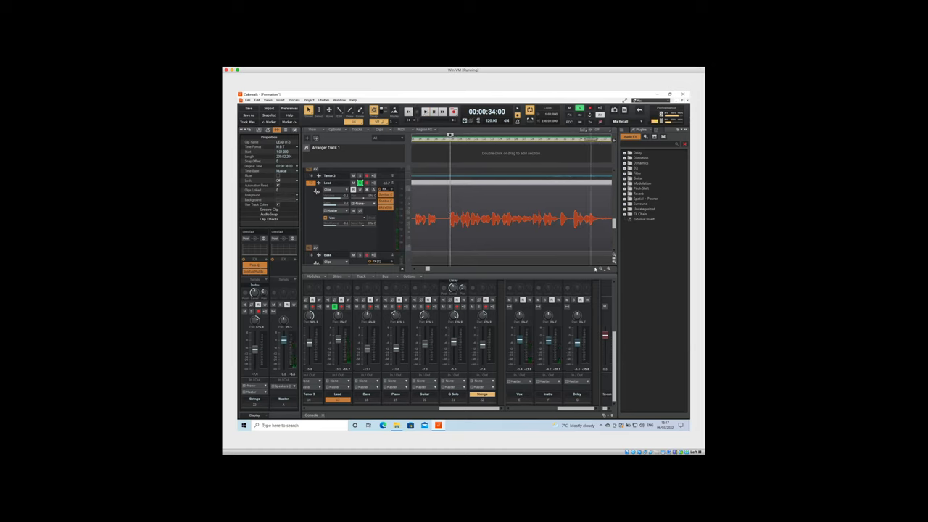
# Listen to the soloed Lead vocal from 00:00:48:00
pyautogui.hscroll(5, 595, 269)
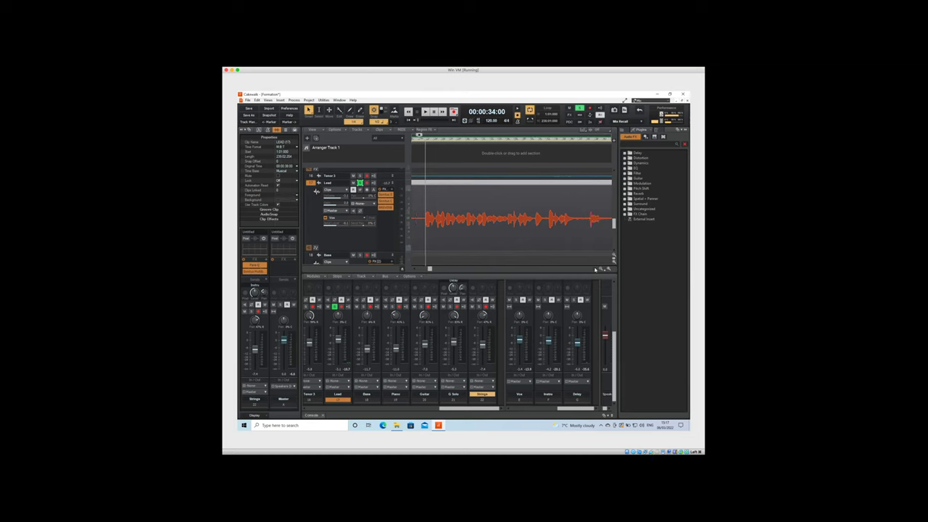
pyautogui.hscroll(2, 595, 270)
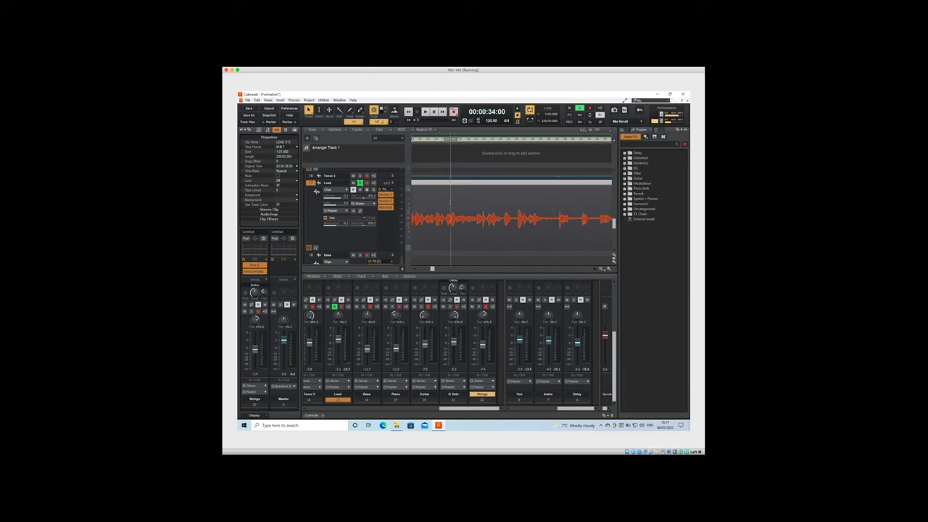
pyautogui.click(450, 136)
pyautogui.press('space')
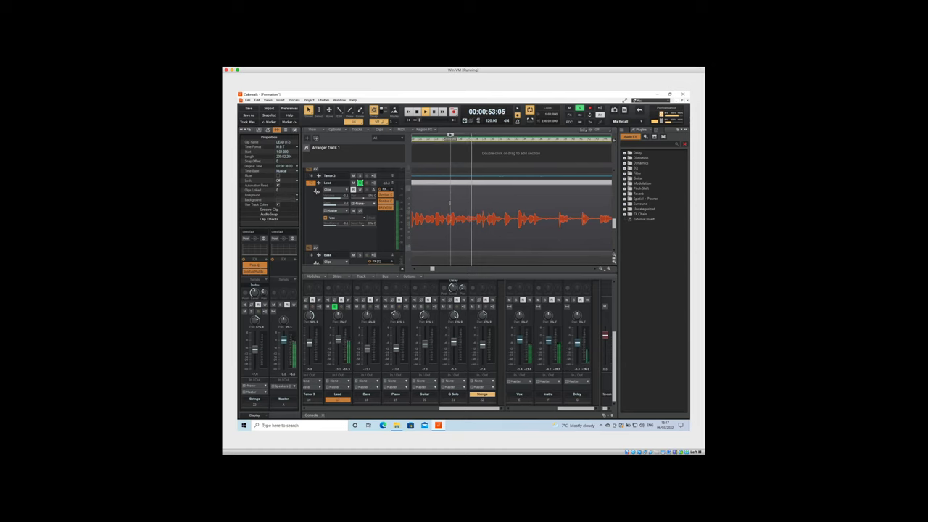
pyautogui.press('space')
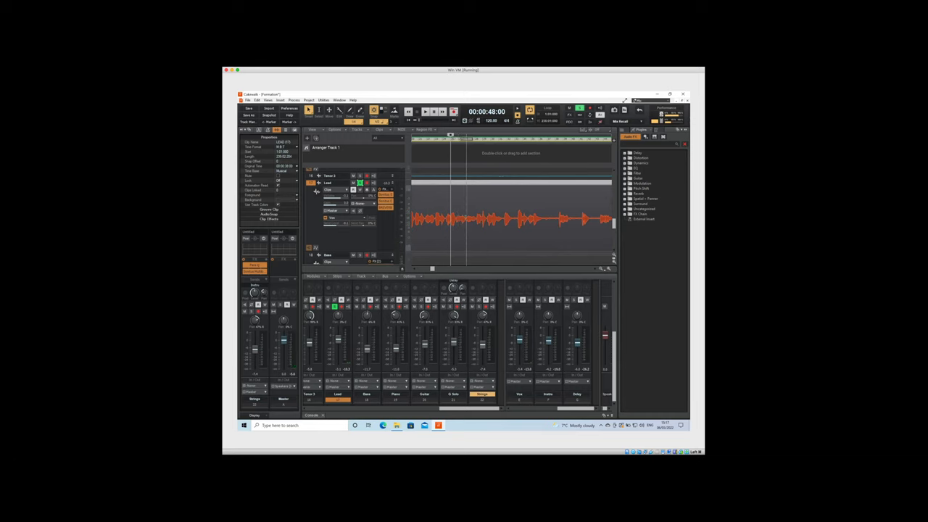
# Unsolo the Lead track and listen to the full mix from 00:00:48:00
pyautogui.scroll(-1, 464, 216)
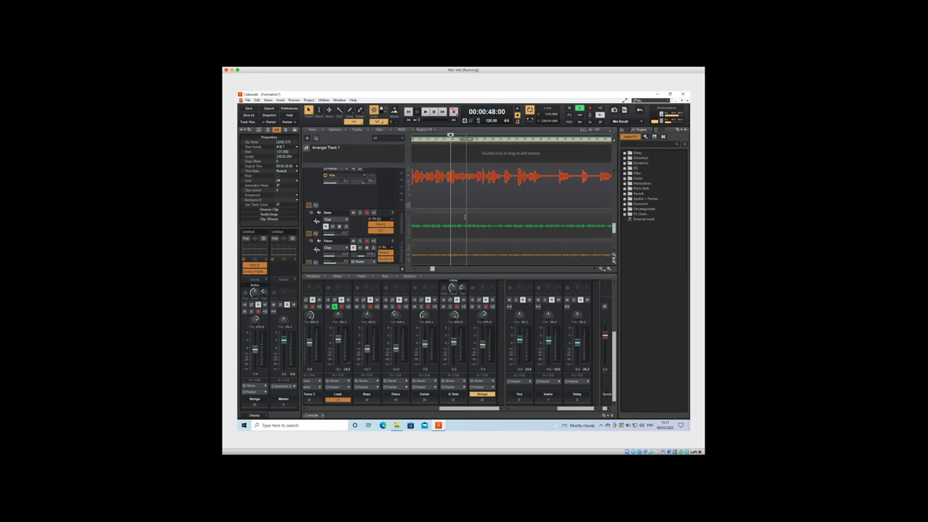
pyautogui.scroll(1, 464, 216)
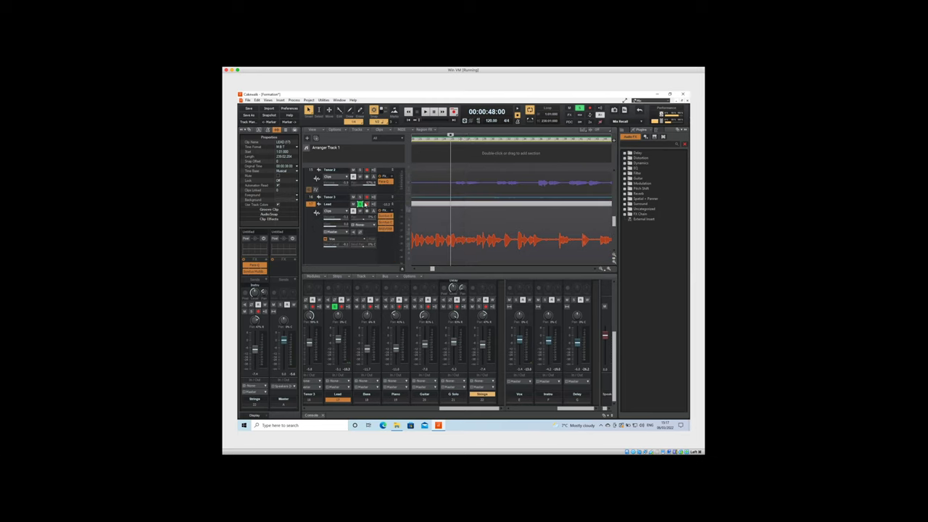
pyautogui.click(360, 204)
pyautogui.press('space')
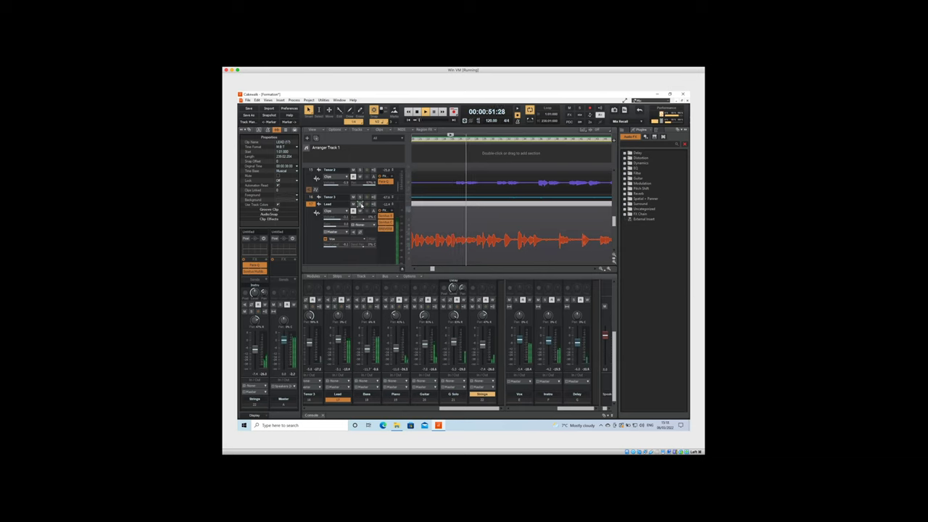
pyautogui.press('space')
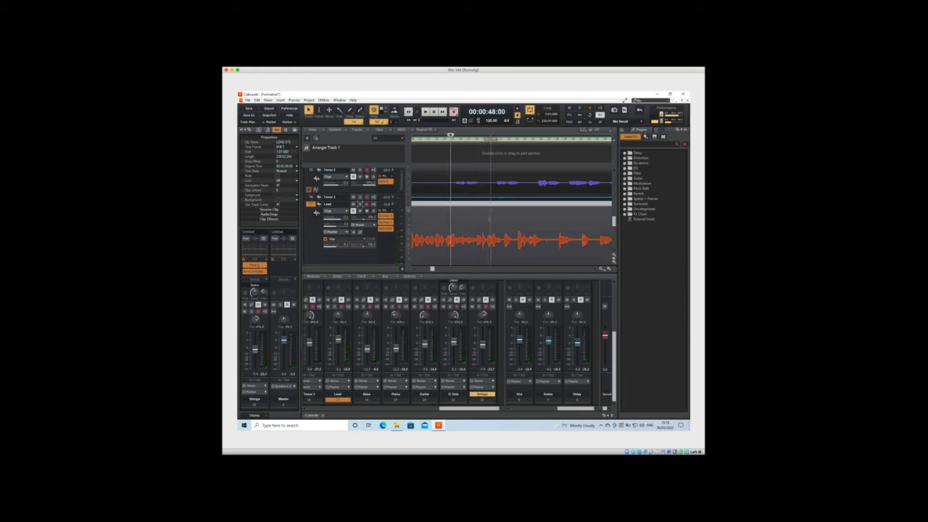
# Increase the Alto 1 track's height and slightly widen the track controls area
pyautogui.scroll(-1, 479, 218)
pyautogui.scroll(3, 478, 217)
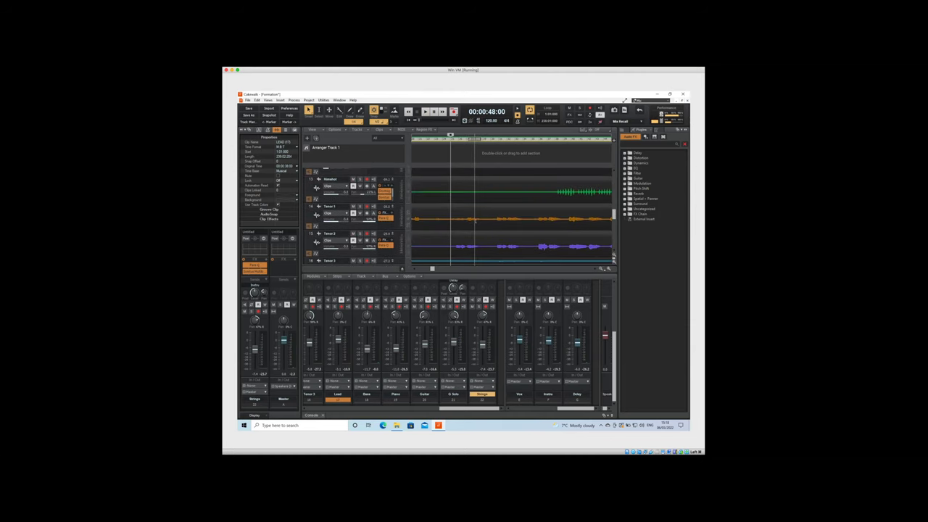
pyautogui.scroll(2, 474, 221)
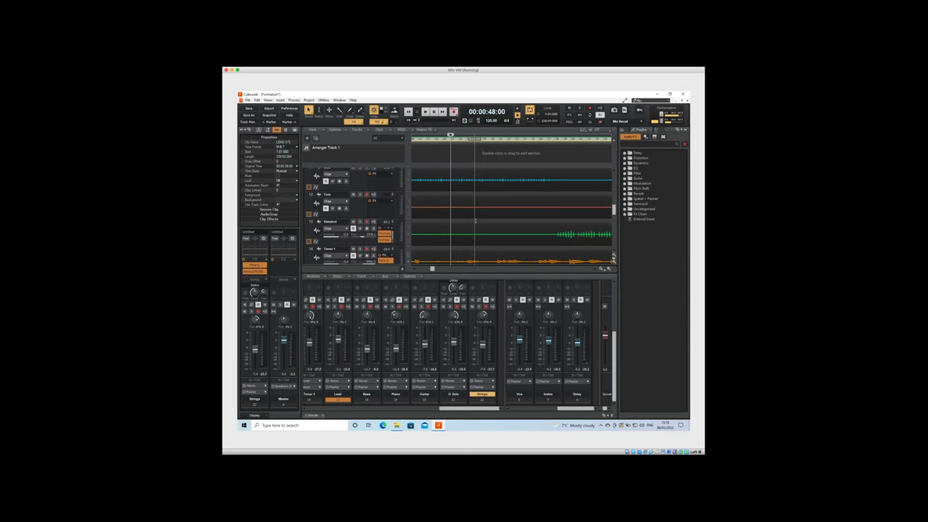
pyautogui.scroll(-5, 475, 221)
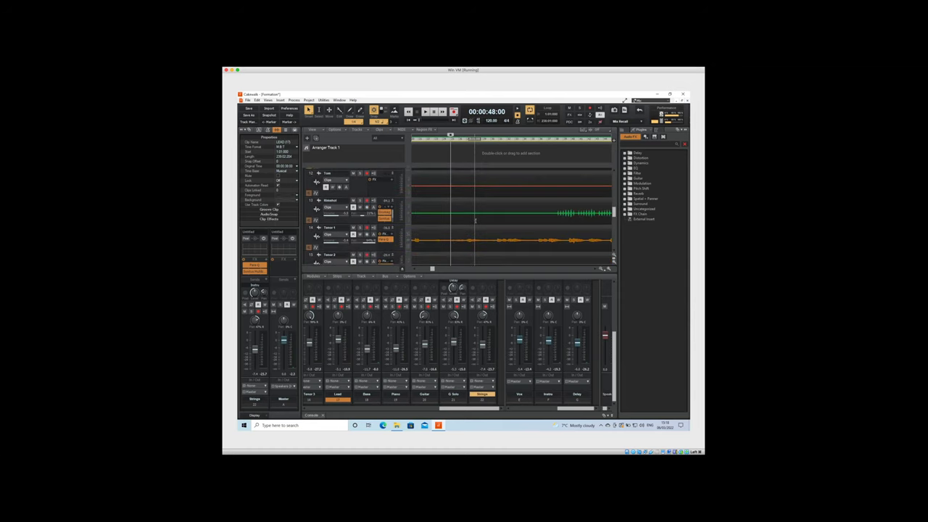
pyautogui.scroll(12, 475, 221)
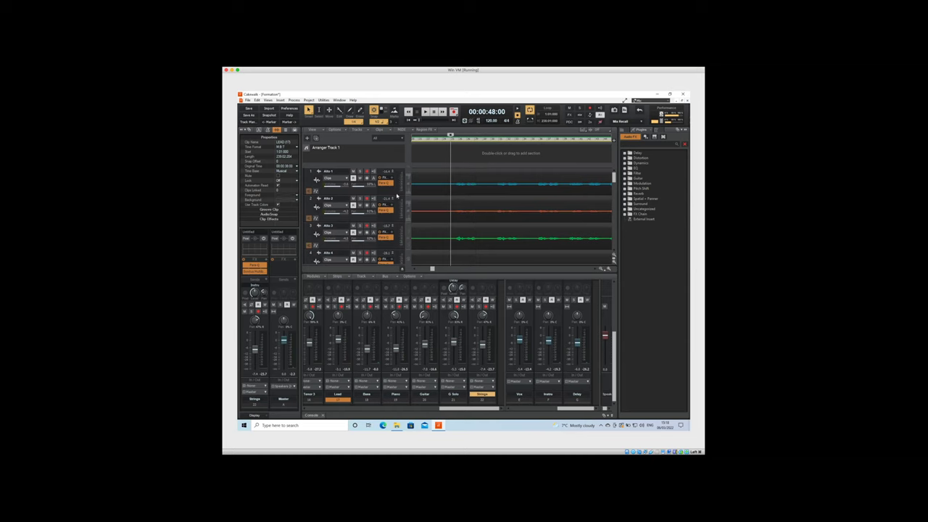
pyautogui.moveTo(384, 196); pyautogui.dragTo(410, 190)
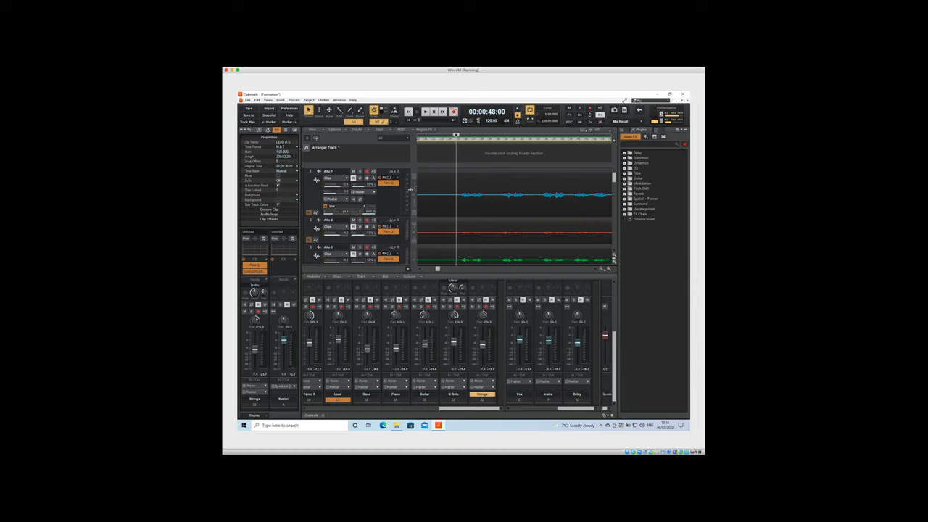
pyautogui.click(306, 100)
pyautogui.moveTo(295, 100)
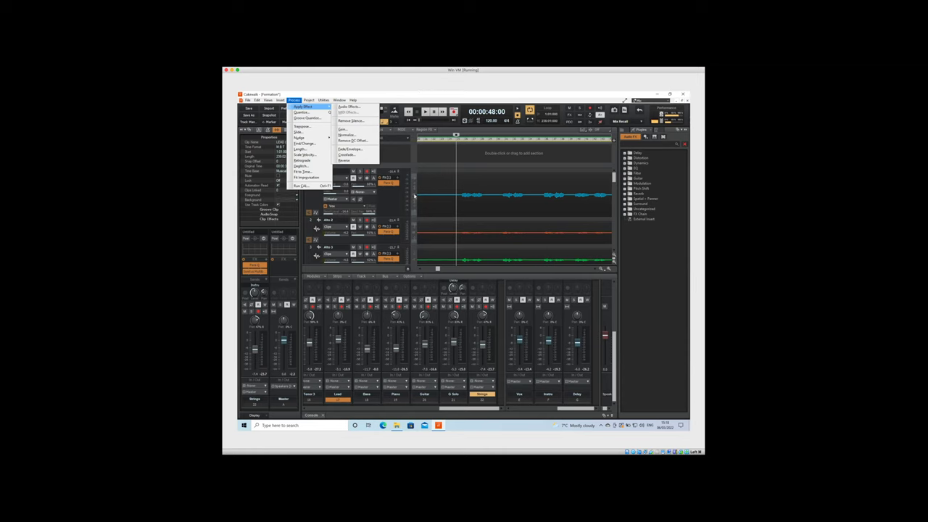
pyautogui.click(414, 195)
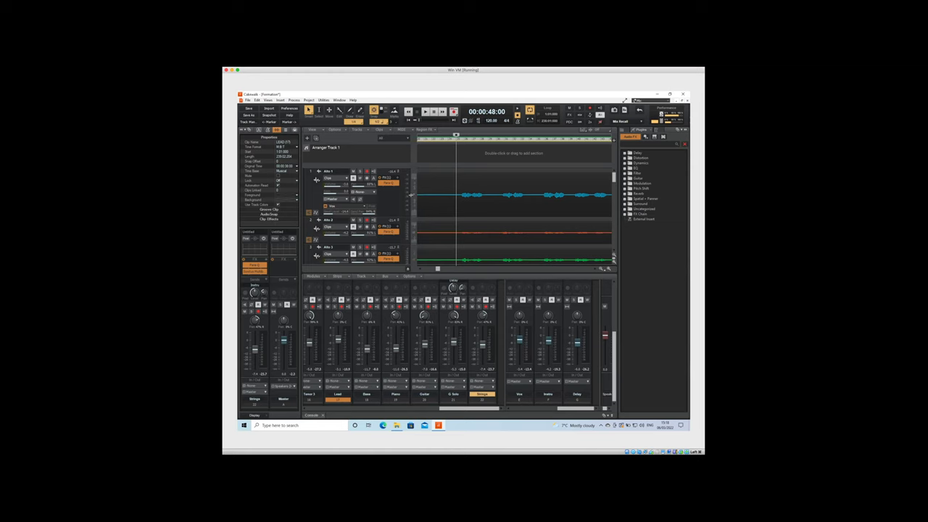
# Magnify the waveform display of the Alto 1 and Alto 2 tracks, increasing the Alto 2 track's height as well
pyautogui.moveTo(413, 194); pyautogui.dragTo(413, 183)
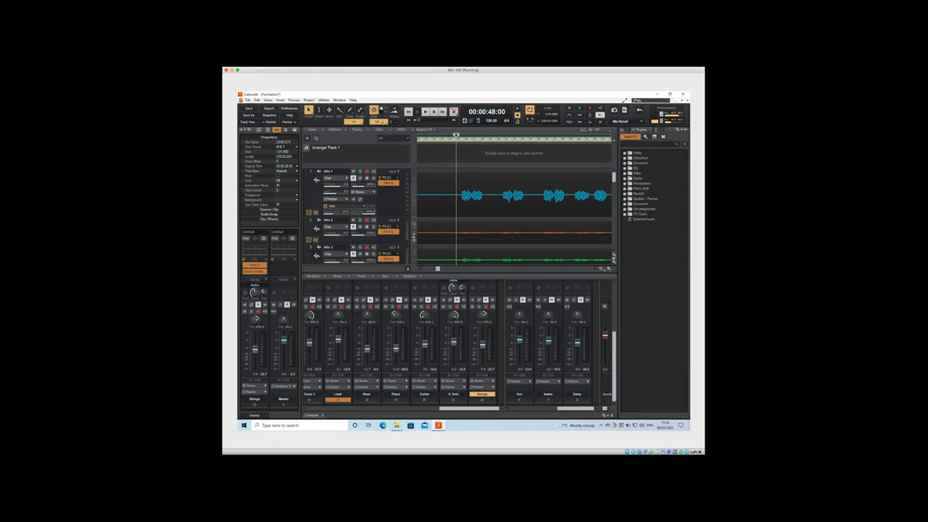
pyautogui.moveTo(395, 245); pyautogui.dragTo(395, 255)
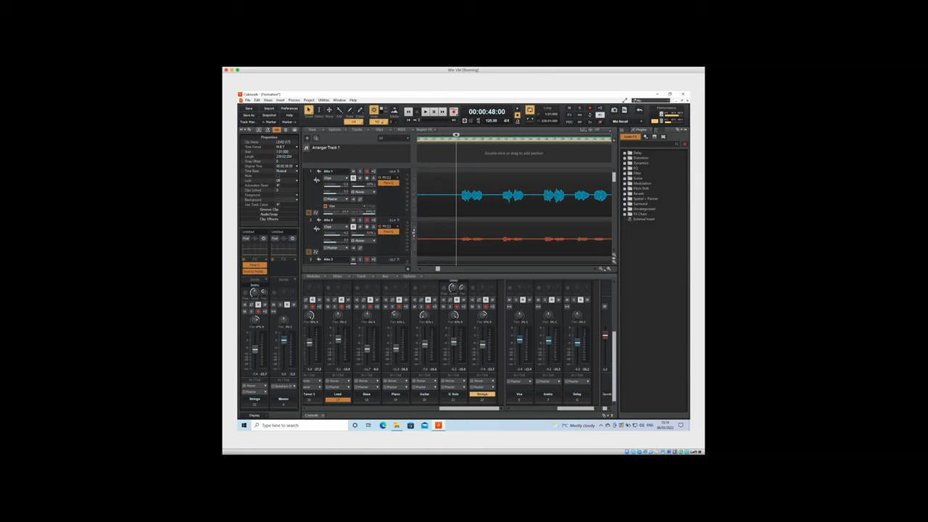
pyautogui.moveTo(413, 233); pyautogui.dragTo(412, 226)
pyautogui.scroll(-2, 409, 223)
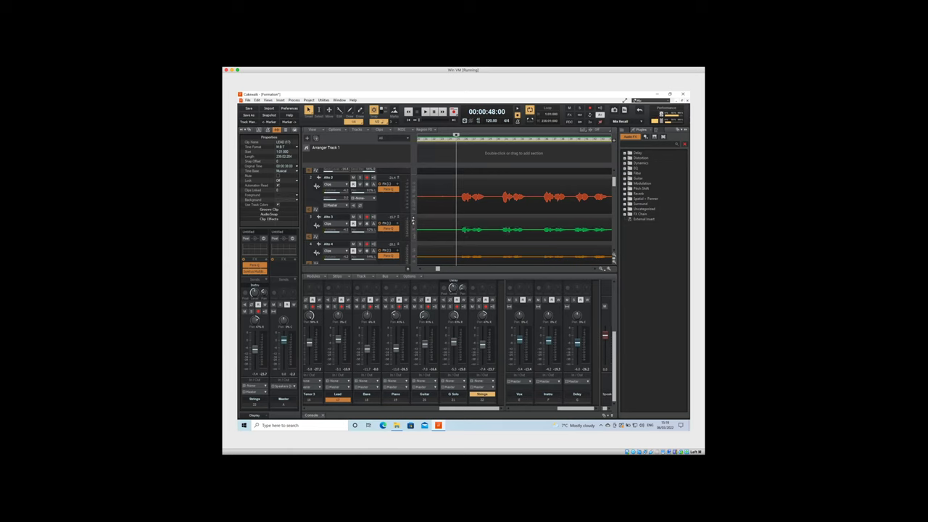
pyautogui.scroll(-1, 422, 238)
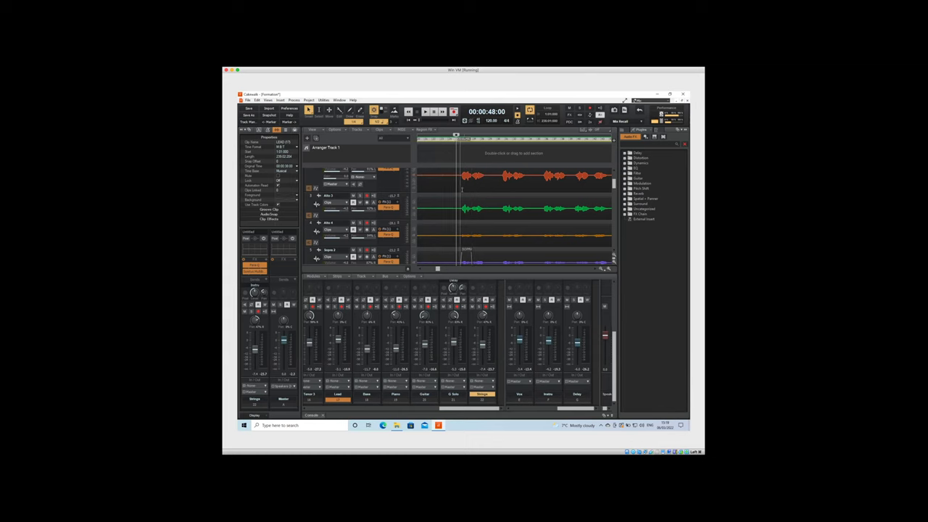
pyautogui.scroll(5, 478, 188)
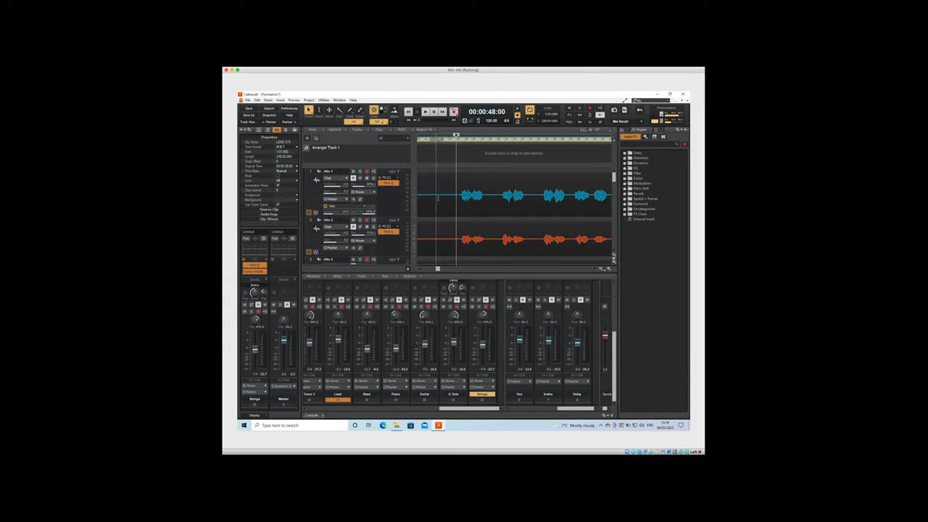
# Increase the heights of the Sopra tracks 5 and 6 and magnify the waveforms of Sopra tracks 5 to 7
pyautogui.scroll(-4, 428, 226)
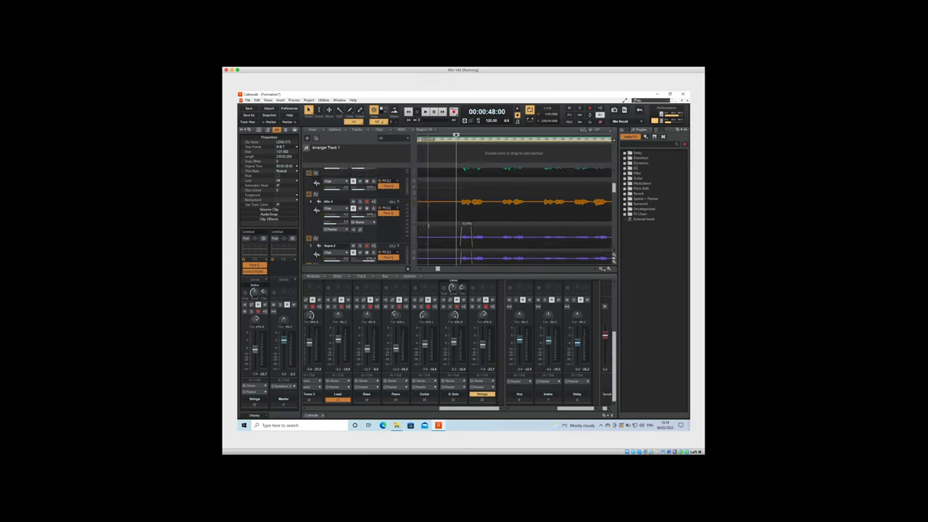
pyautogui.scroll(-2, 411, 225)
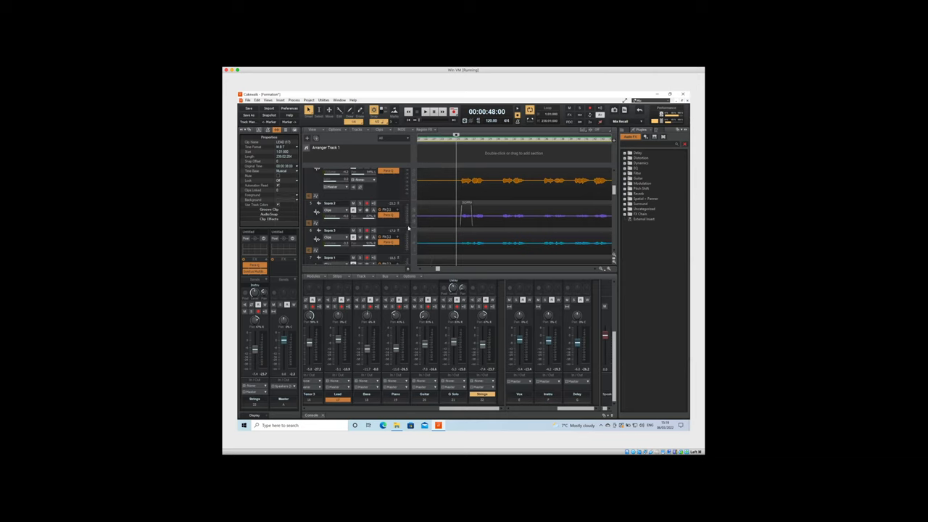
pyautogui.moveTo(407, 227); pyautogui.dragTo(407, 240)
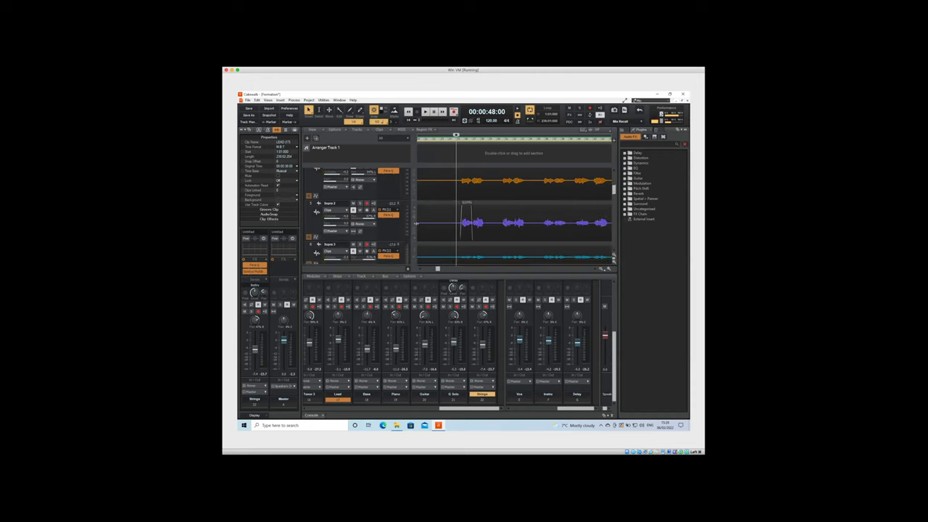
pyautogui.scroll(2, 410, 218)
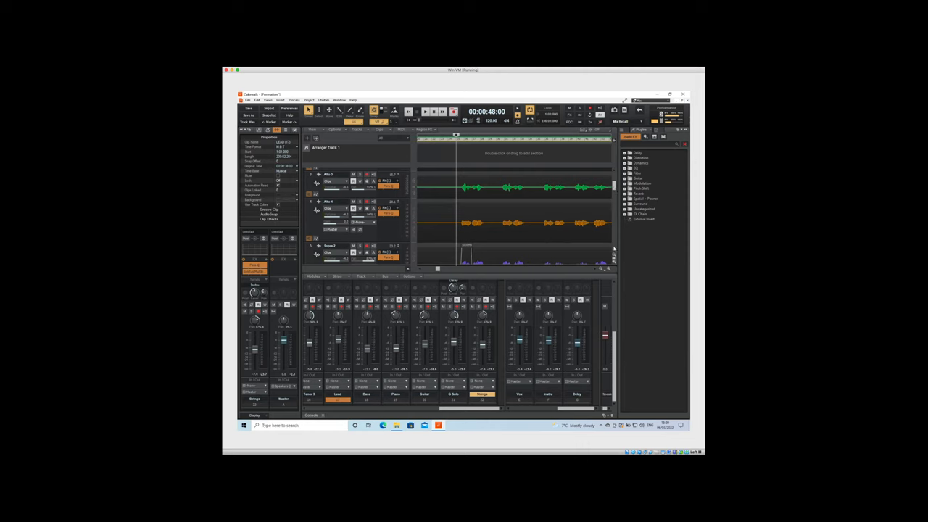
pyautogui.scroll(-4, 609, 218)
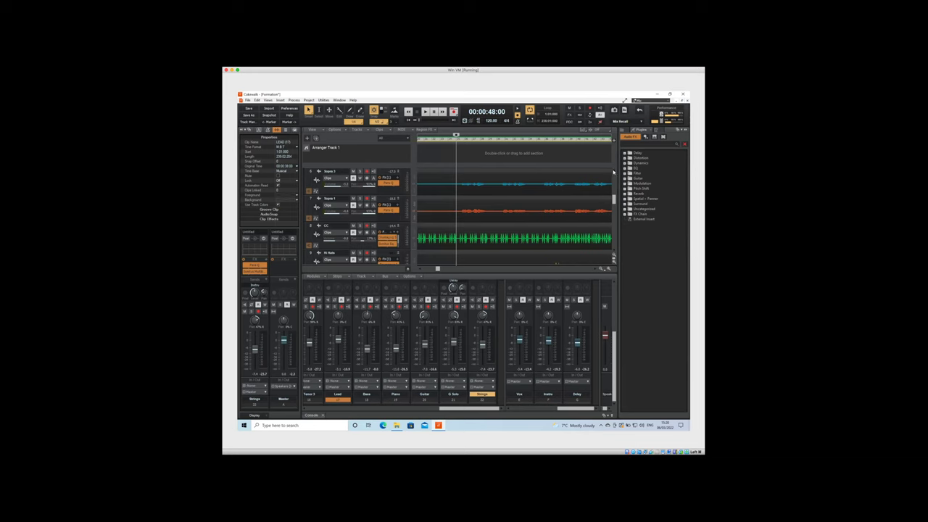
pyautogui.scroll(2, 613, 172)
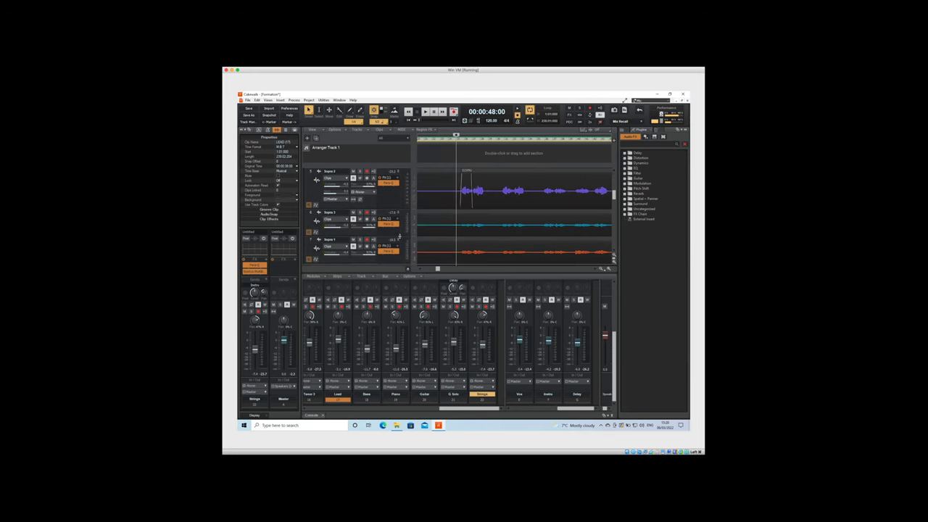
pyautogui.moveTo(398, 236); pyautogui.dragTo(399, 249)
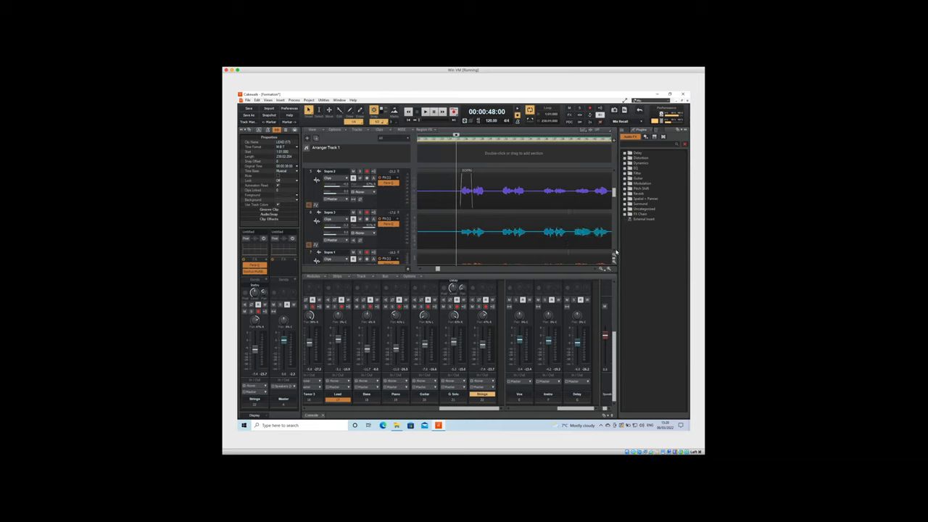
pyautogui.scroll(-5, 613, 252)
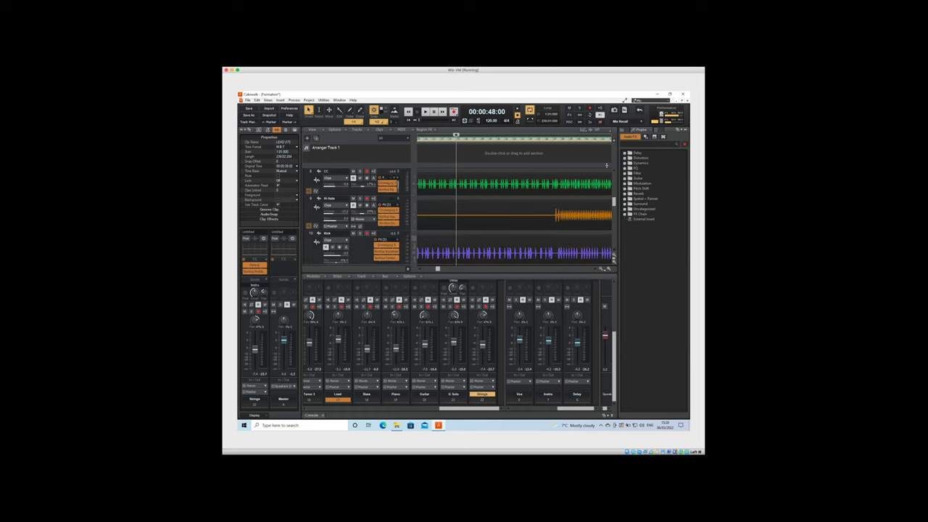
pyautogui.scroll(3, 613, 170)
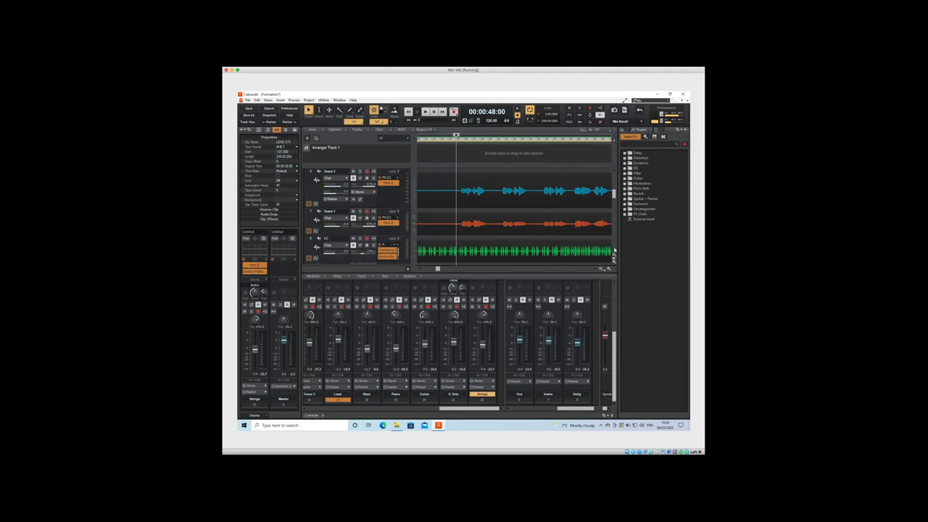
# Compare the Tenor 1 and Tenor 2 waveforms with the Lead waveform and listen to the mix from 00:00:48:00
pyautogui.scroll(-5, 614, 252)
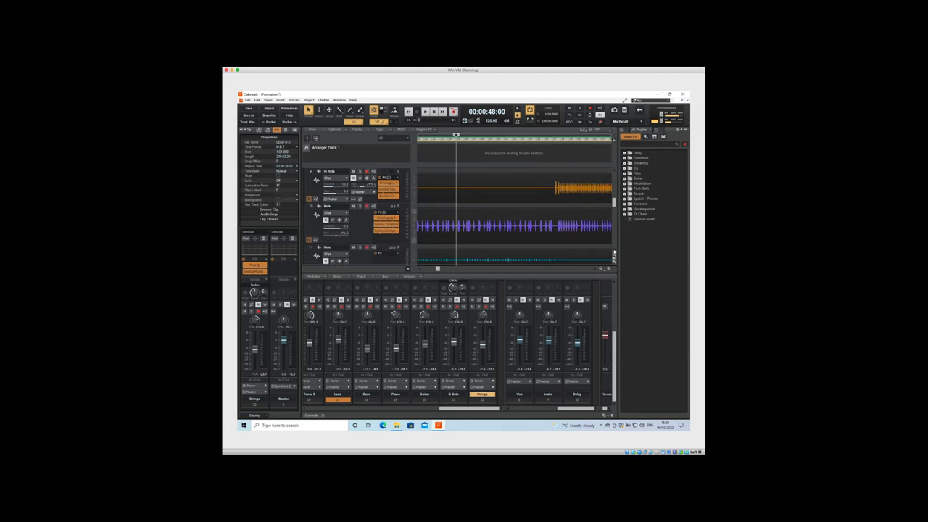
pyautogui.scroll(-2, 614, 253)
pyautogui.scroll(-2, 614, 252)
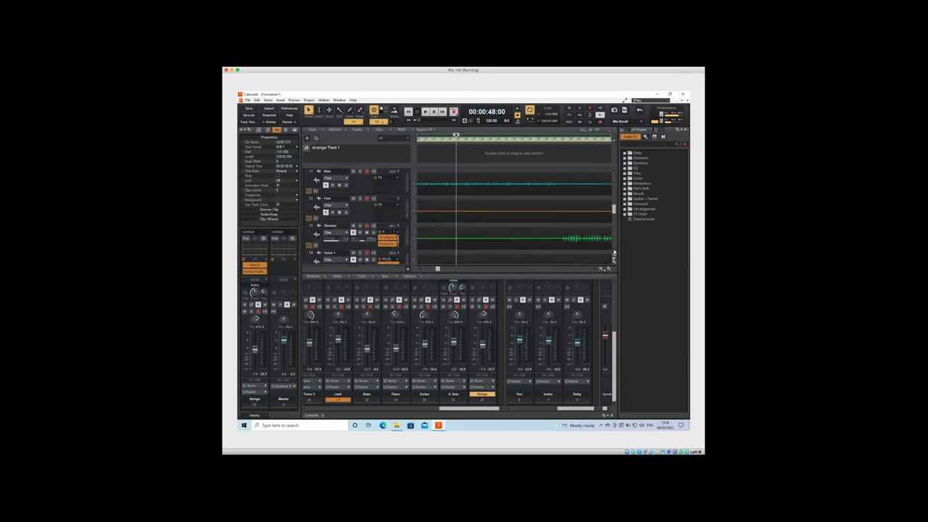
pyautogui.scroll(-1, 613, 253)
pyautogui.scroll(-1, 613, 253)
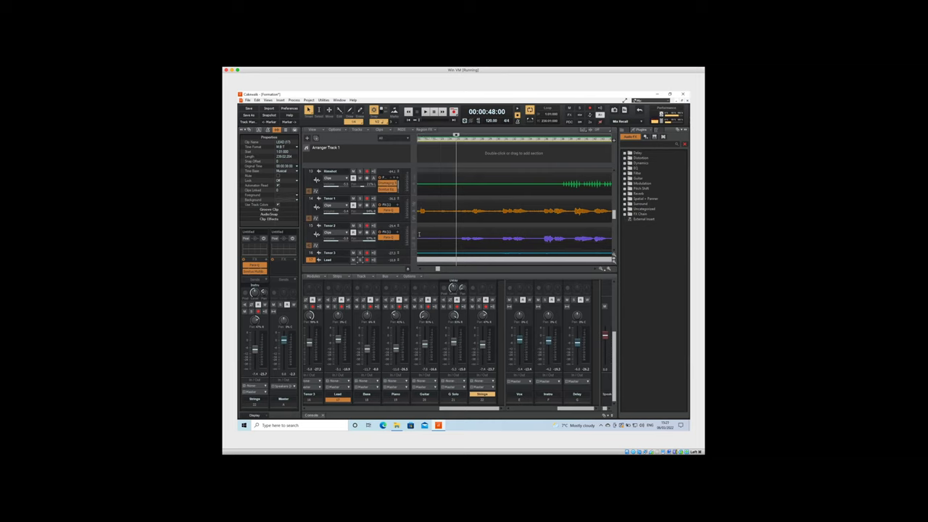
pyautogui.scroll(3, 480, 226)
pyautogui.scroll(-4, 480, 229)
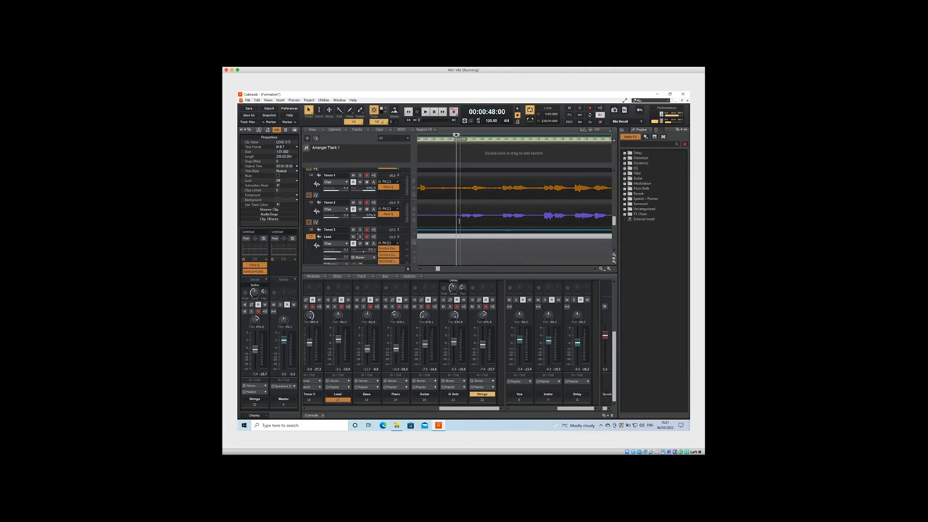
pyautogui.scroll(-1, 474, 223)
pyautogui.scroll(-1, 475, 223)
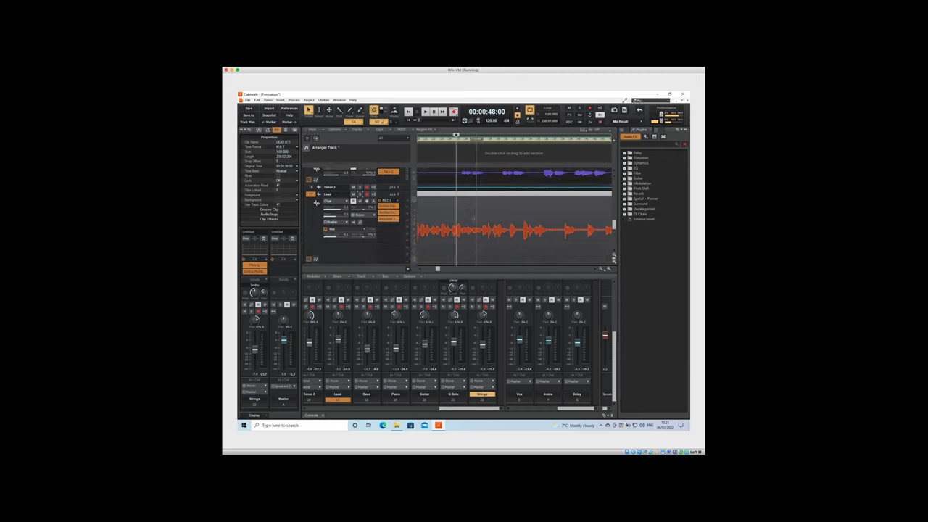
pyautogui.scroll(3, 440, 186)
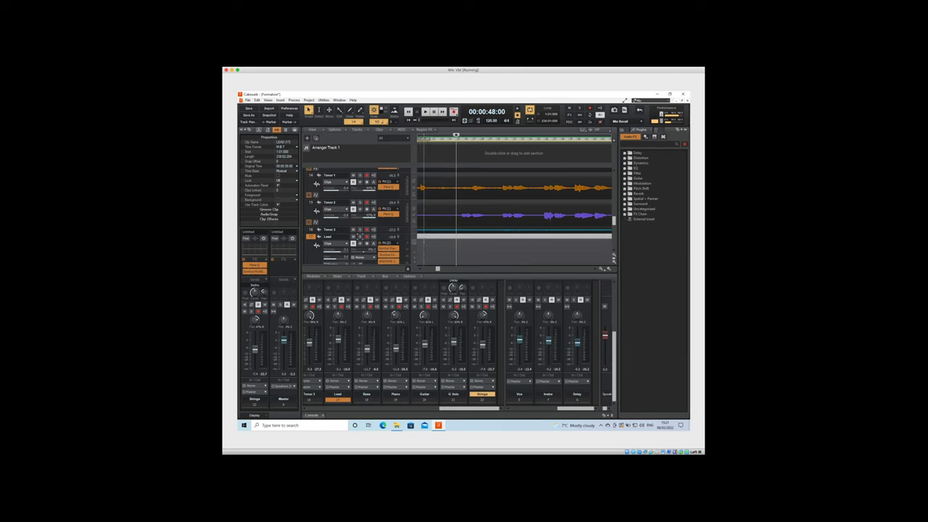
pyautogui.press('space')
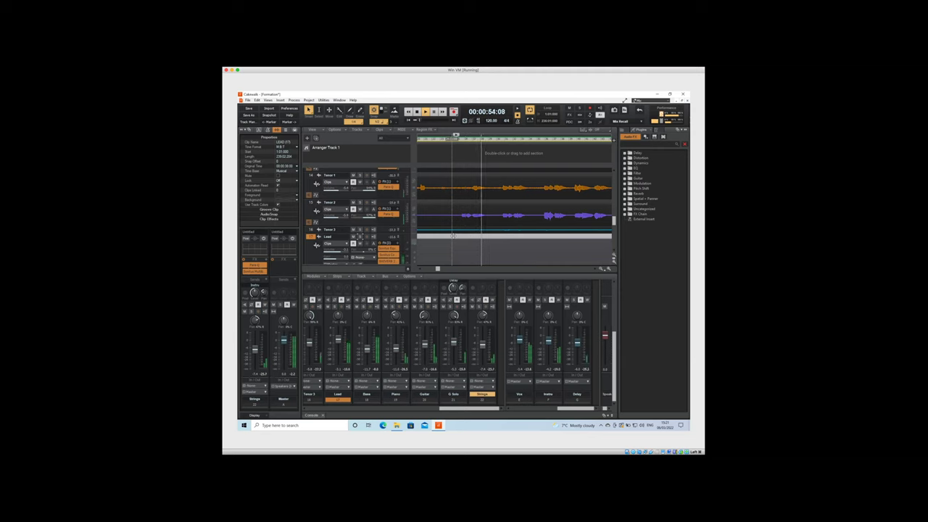
pyautogui.press('space')
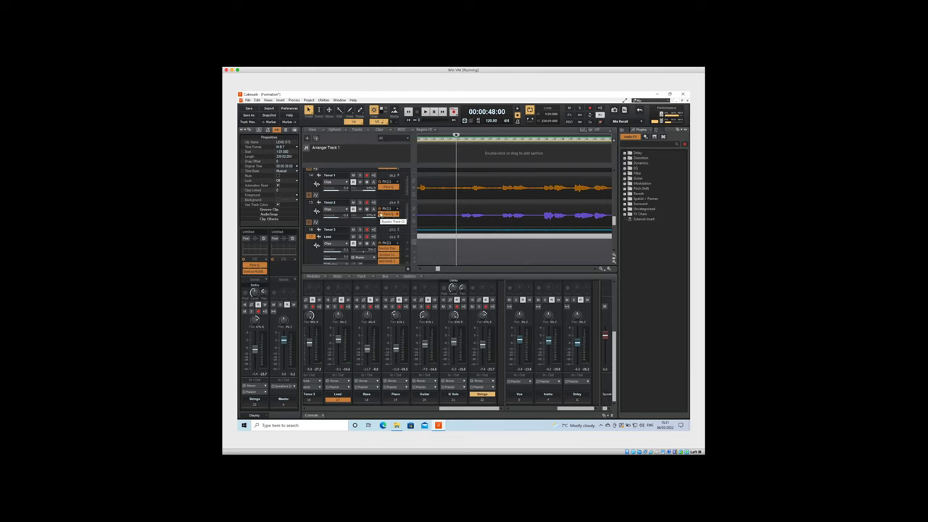
# Expand the collapsed Tenor 3 track so its controls and waveform are shown above the Lead track
pyautogui.scroll(-3, 406, 217)
pyautogui.scroll(1, 404, 216)
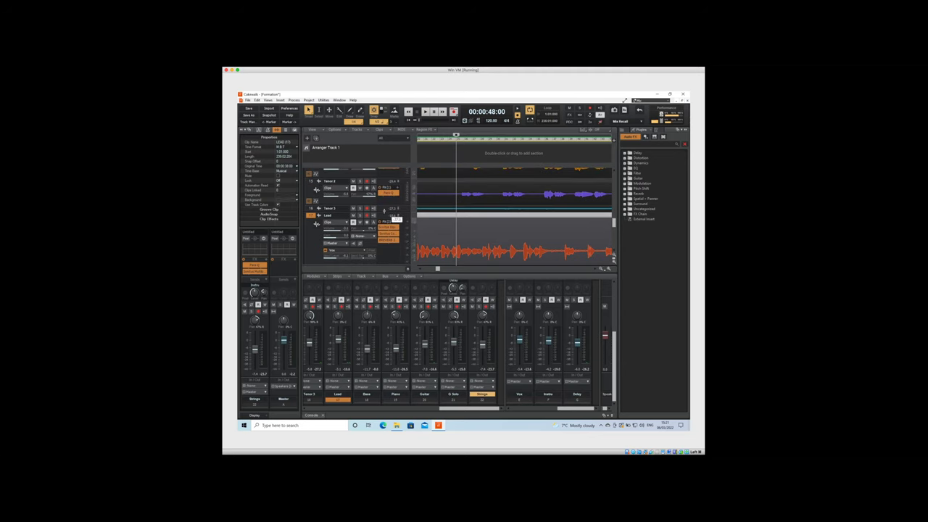
pyautogui.click(371, 211)
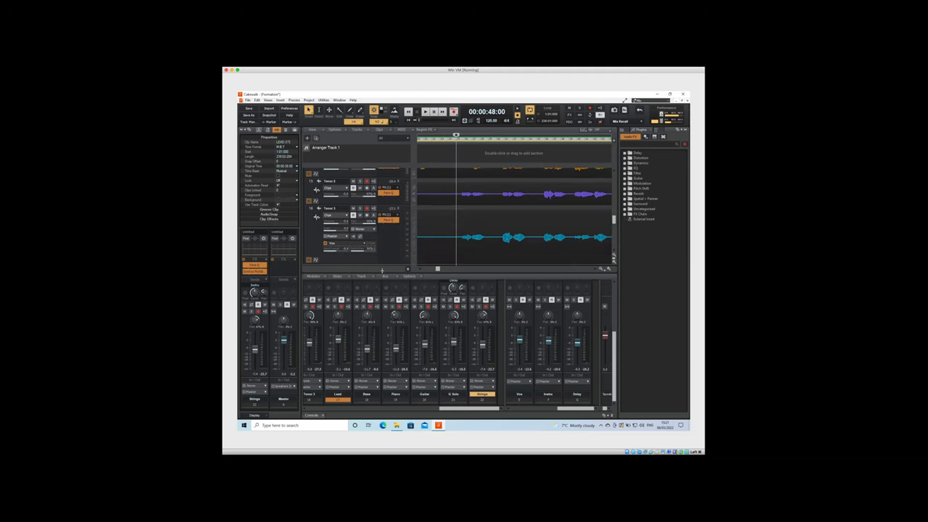
pyautogui.scroll(-1, 405, 232)
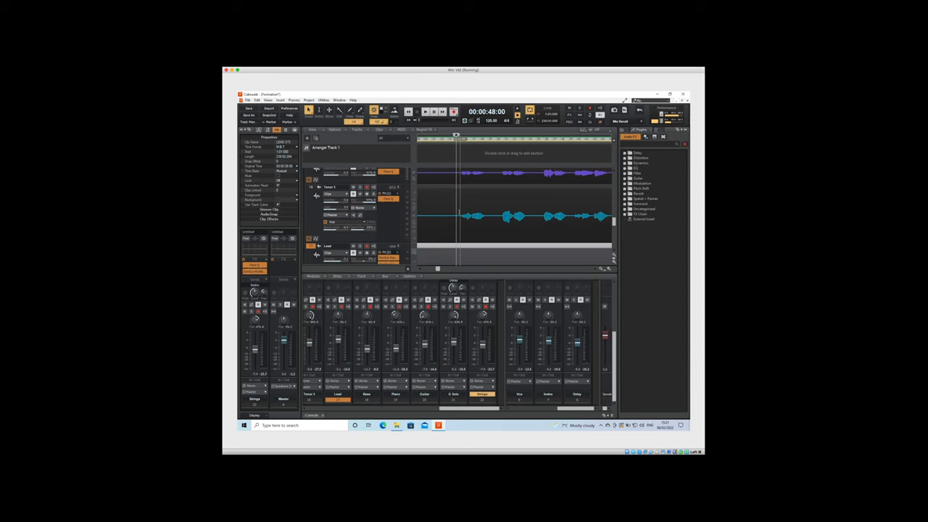
# Compare the Tenor 3 and Lead waveforms while listening to the full mix from 00:00:48:00
pyautogui.scroll(2, 460, 213)
pyautogui.scroll(-2, 460, 214)
pyautogui.scroll(-1, 460, 214)
pyautogui.scroll(-1, 459, 214)
pyautogui.press('space')
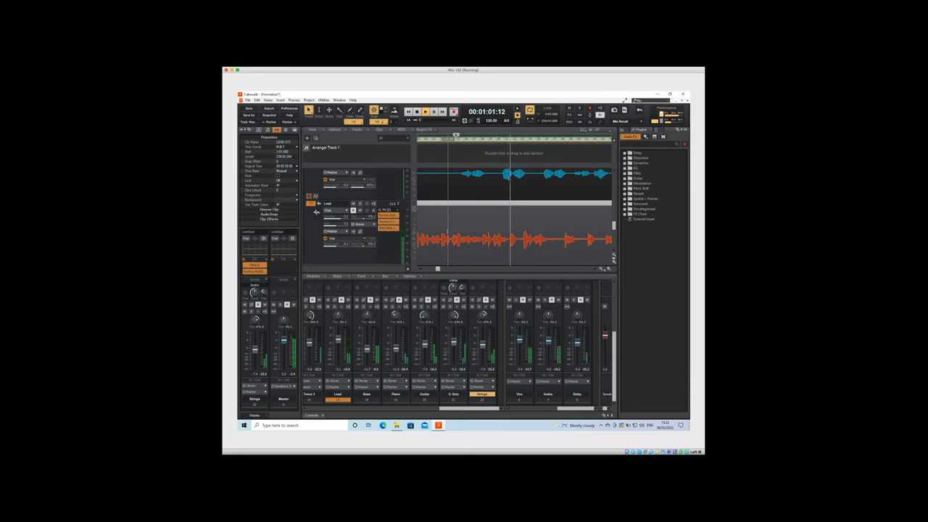
pyautogui.press('space')
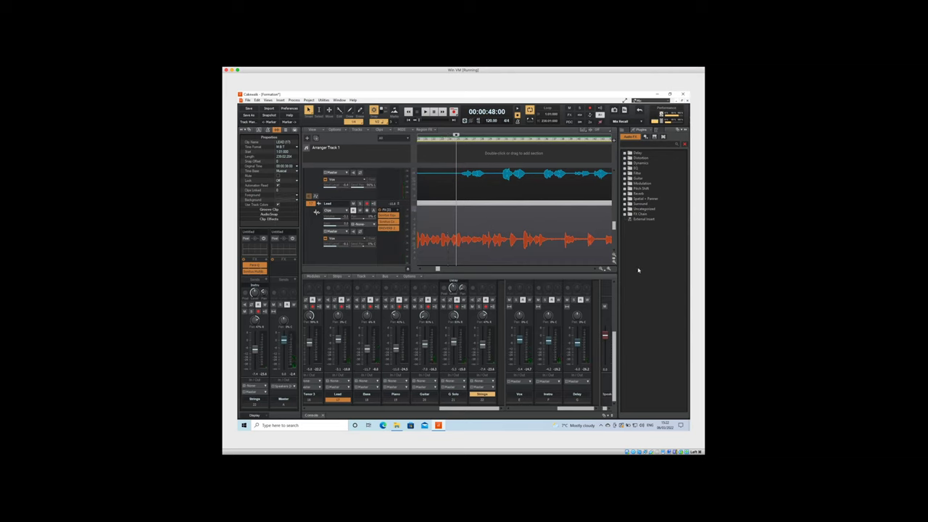
# Magnify the timeline around 00:00:48:00 and listen to where the Lead and Tenor 3 vocals overlap
pyautogui.click(609, 269)
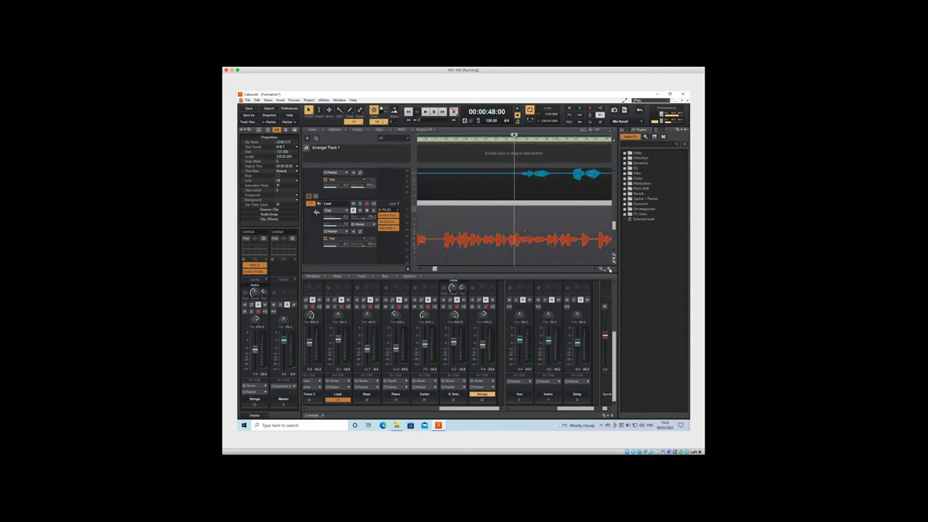
pyautogui.click(608, 269)
pyautogui.click(609, 269)
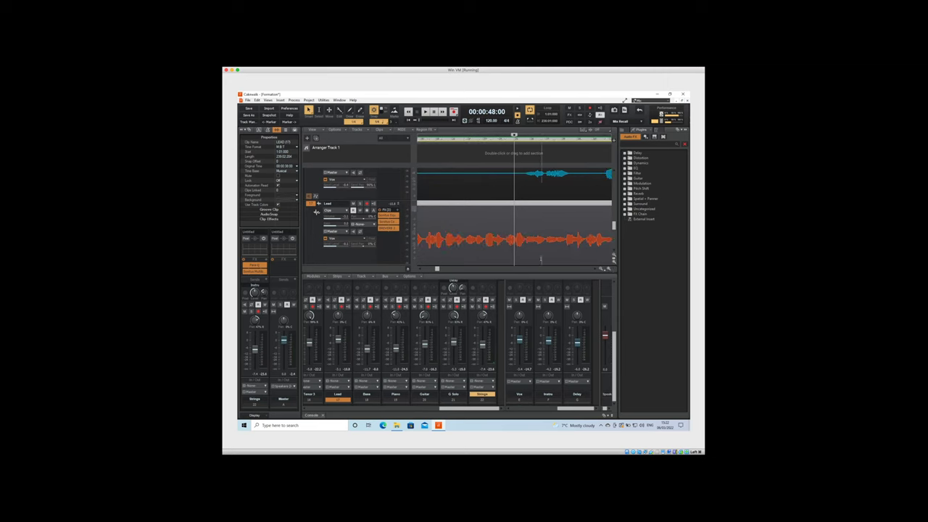
pyautogui.press('space')
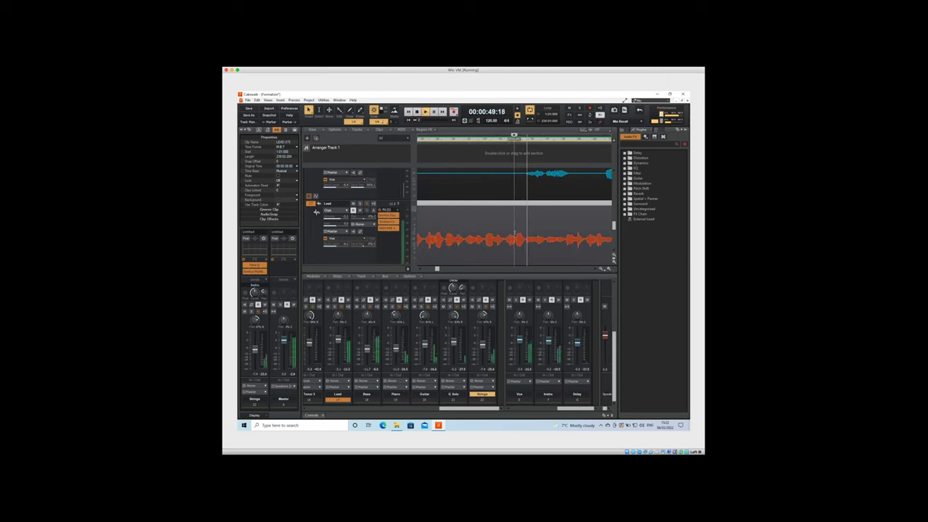
pyautogui.press('space')
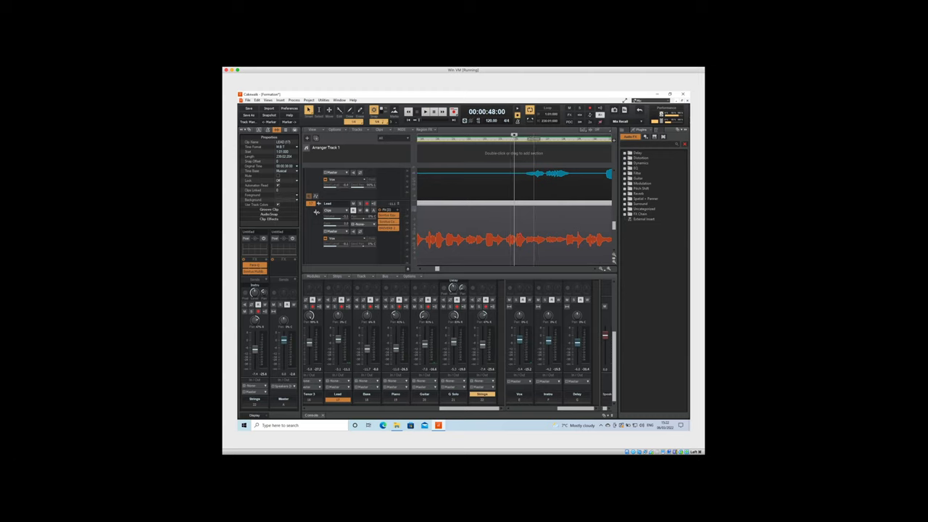
# Delete the roughly five-second section of the Lead clip beneath Tenor 3's first phrase after 00:00:48:00
pyautogui.moveTo(513, 136); pyautogui.dragTo(565, 137)
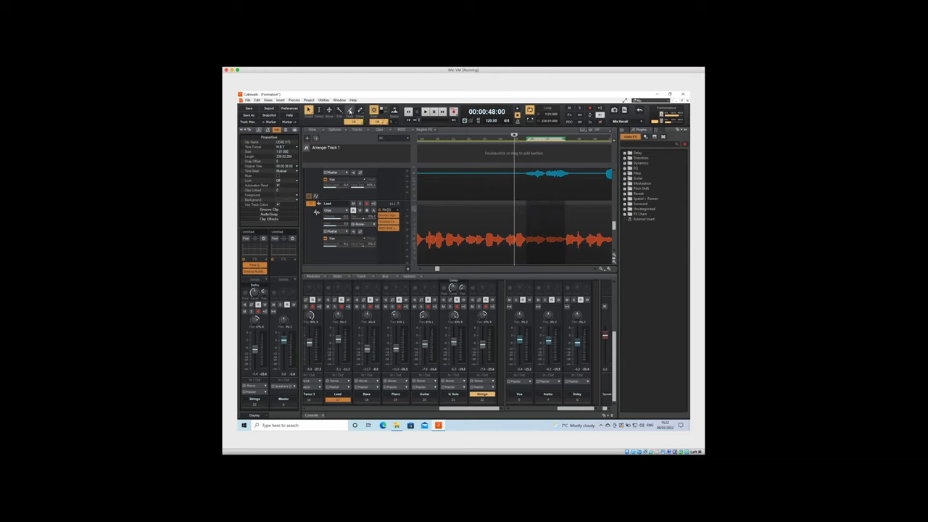
pyautogui.click(360, 110)
pyautogui.click(313, 114)
pyautogui.press('Delete')
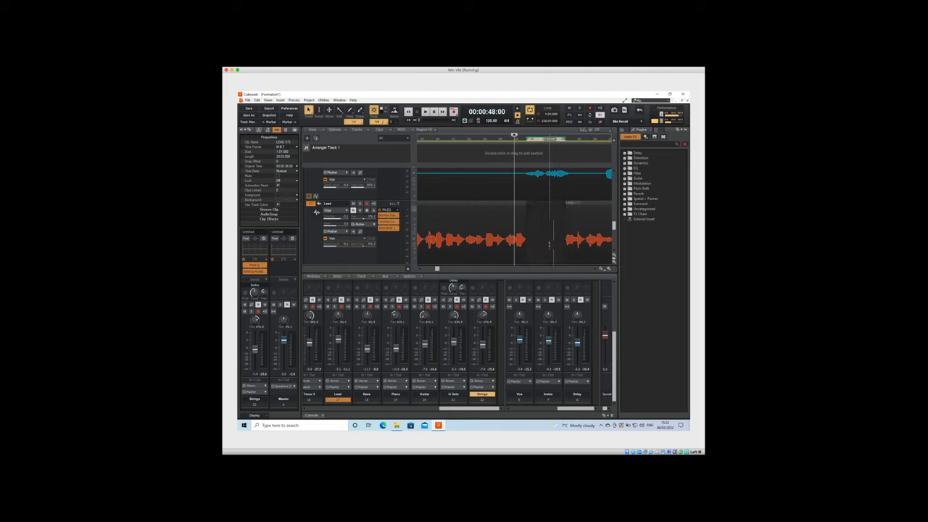
# Listen to the mix across the gap in the Lead track, from 00:00:47:00 and again from 00:00:48:00
pyautogui.click(505, 215)
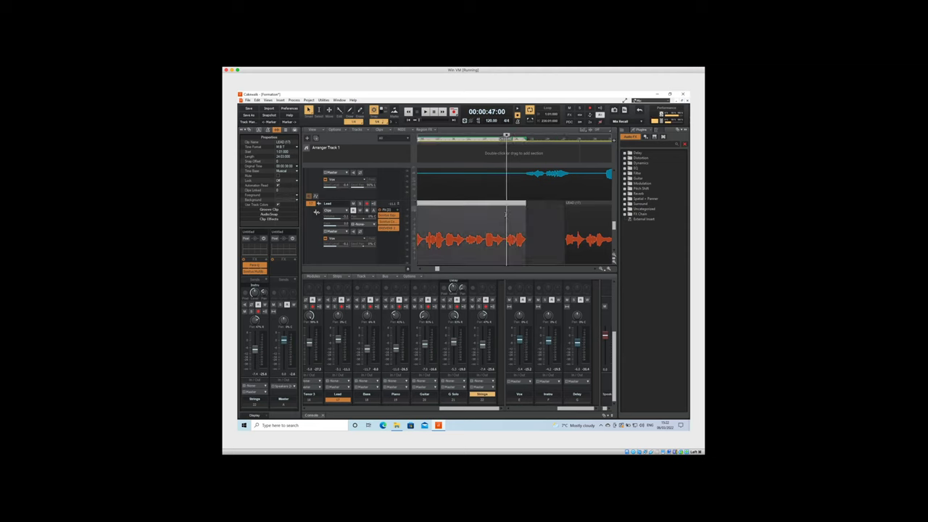
pyautogui.press('space')
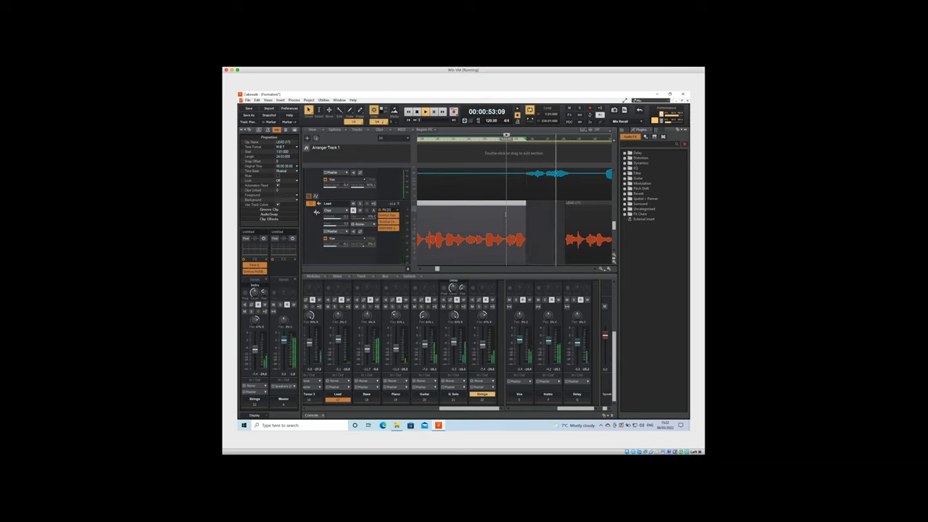
pyautogui.press('space')
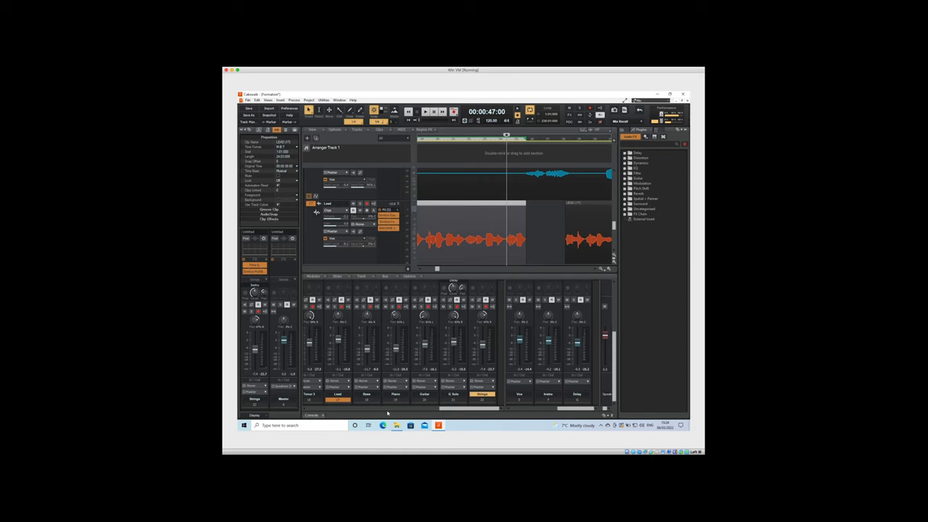
pyautogui.click(515, 238)
pyautogui.press('space')
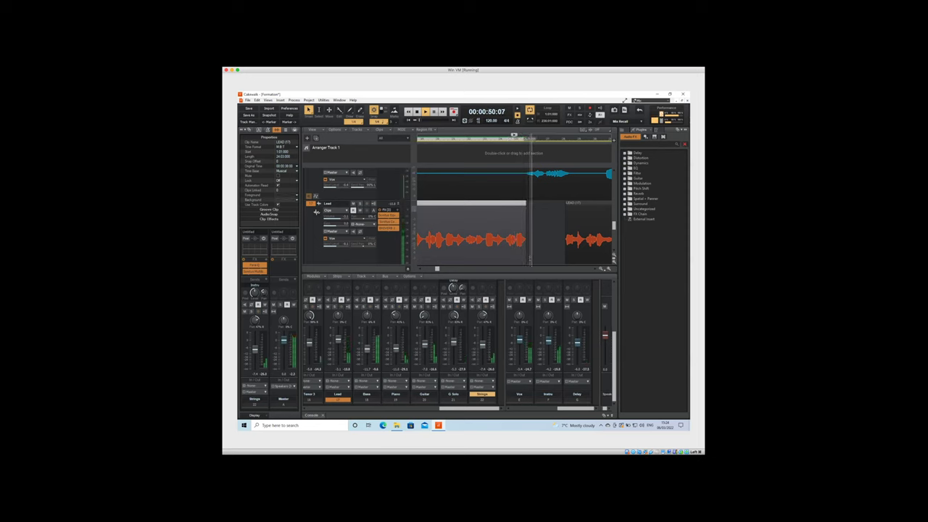
pyautogui.press('space')
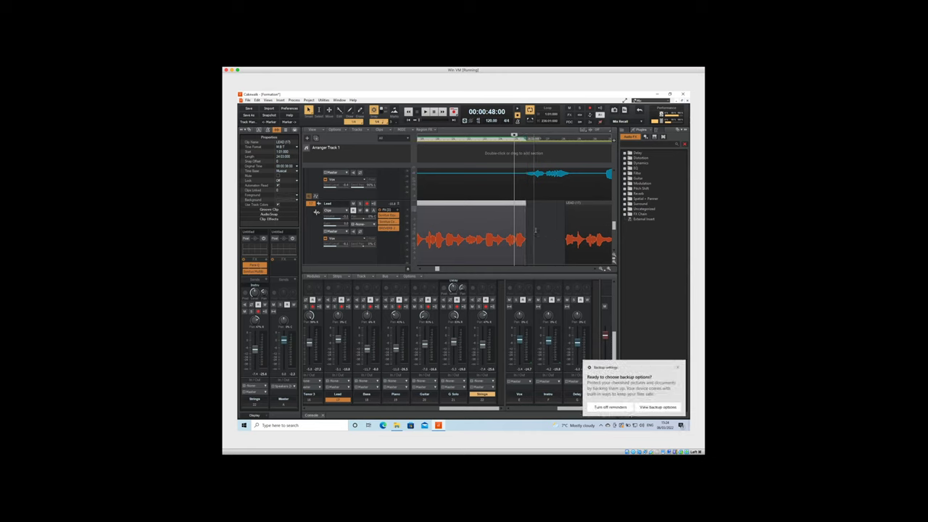
# Dismiss the backup notification and place the playhead inside the Lead track's gap at 00:00:53:15
pyautogui.click(677, 368)
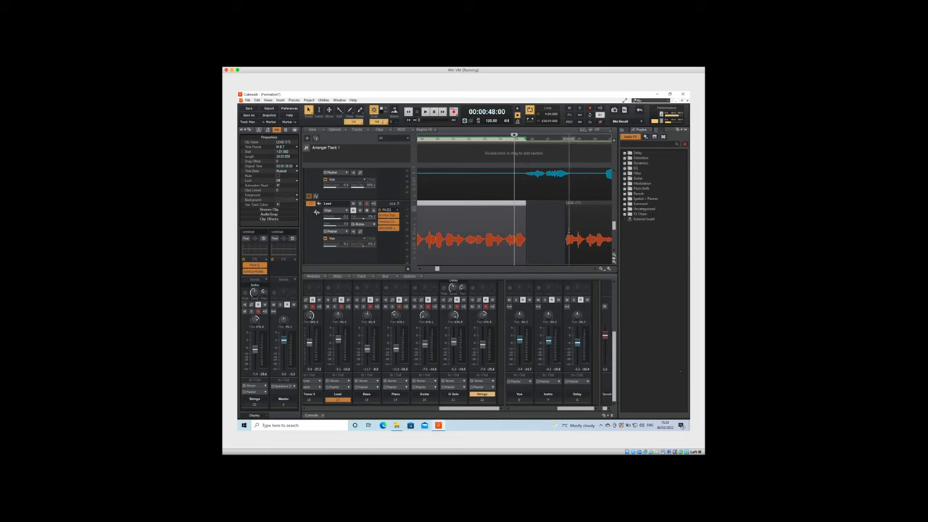
pyautogui.click(558, 232)
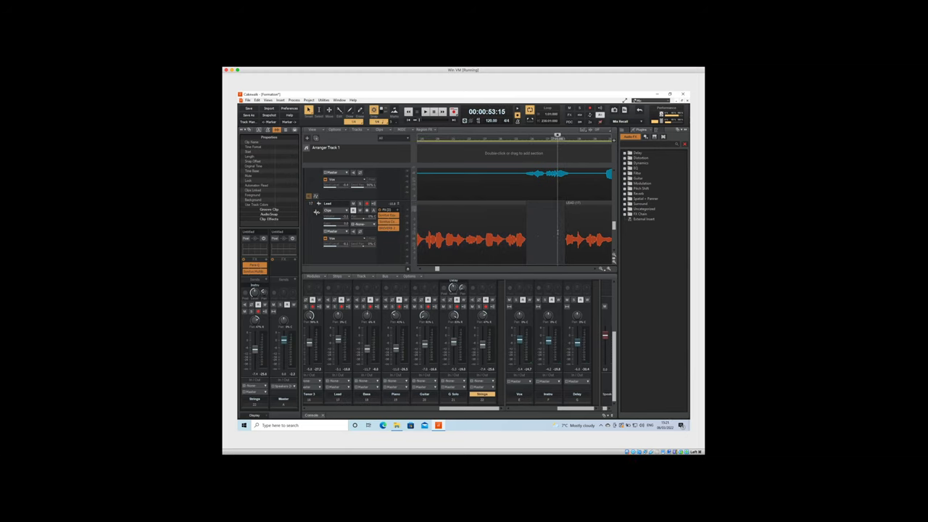
# Undo the deletion of the Lead section beneath Tenor 3's first phrase, and redo it
pyautogui.click(558, 232)
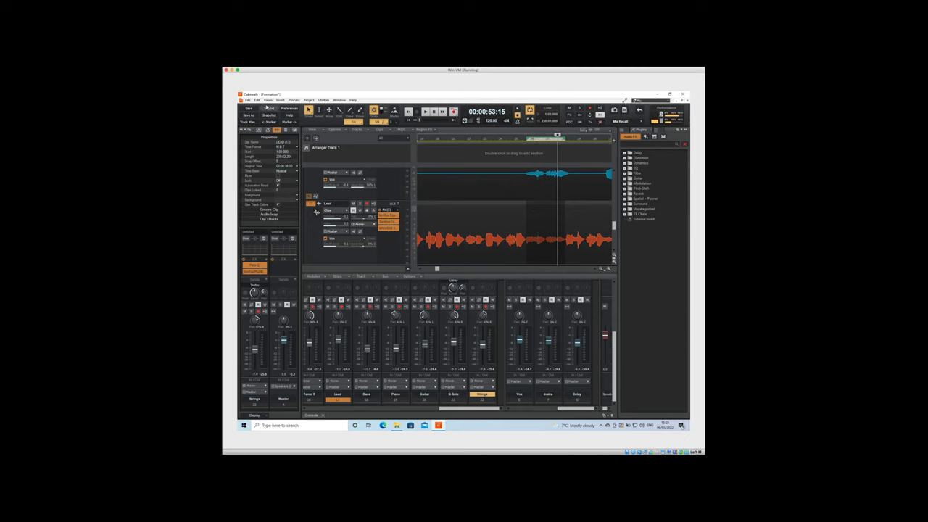
pyautogui.click(259, 102)
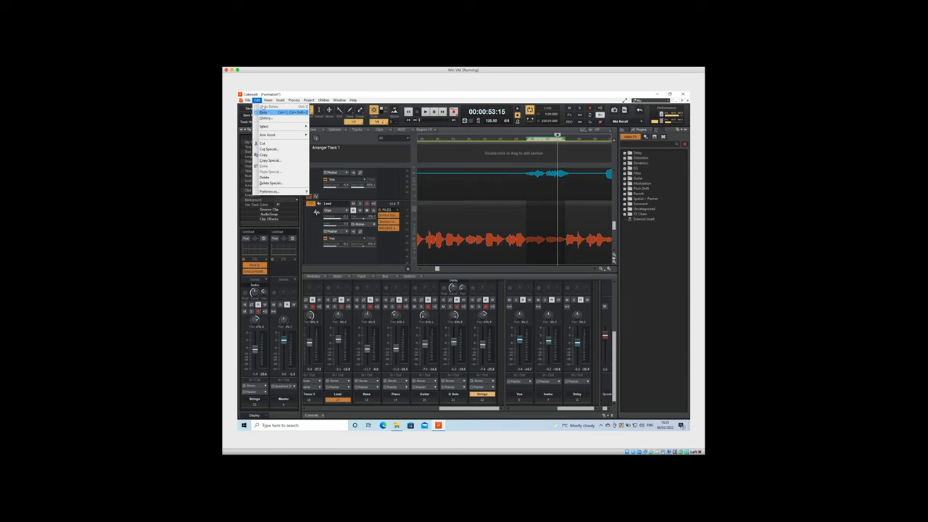
pyautogui.click(262, 113)
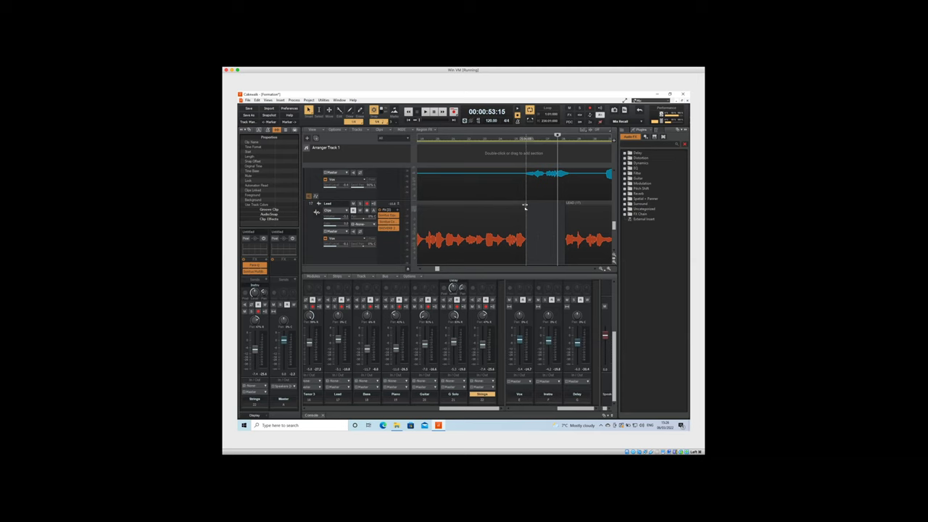
# Solo the Lead track and listen to the cut end of its clip before the gap, from 00:00:49:08
pyautogui.click(607, 270)
pyautogui.click(607, 269)
pyautogui.moveTo(432, 269); pyautogui.dragTo(420, 269)
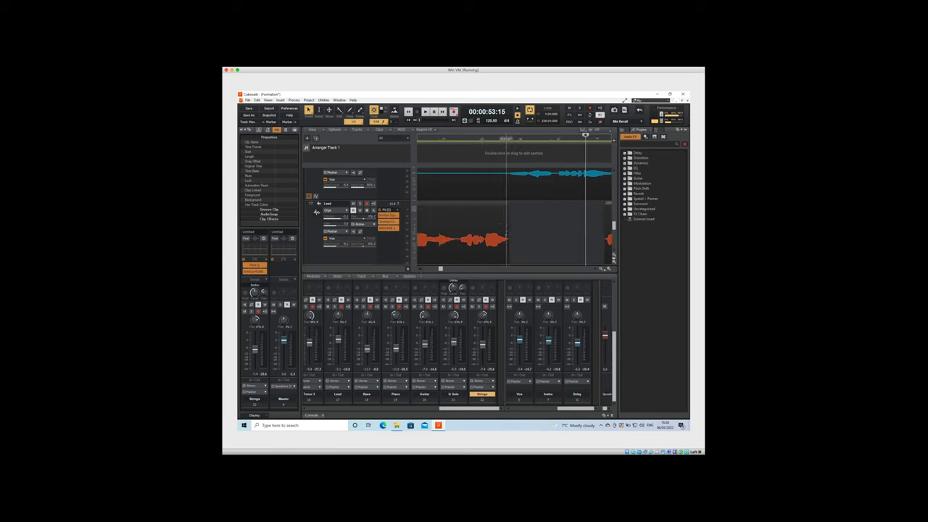
pyautogui.click(504, 232)
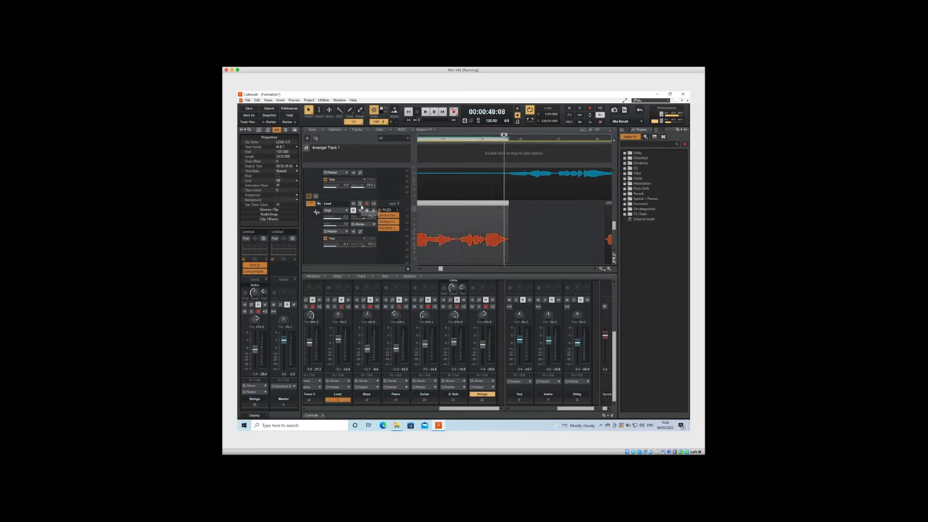
pyautogui.click(359, 203)
pyautogui.press('space')
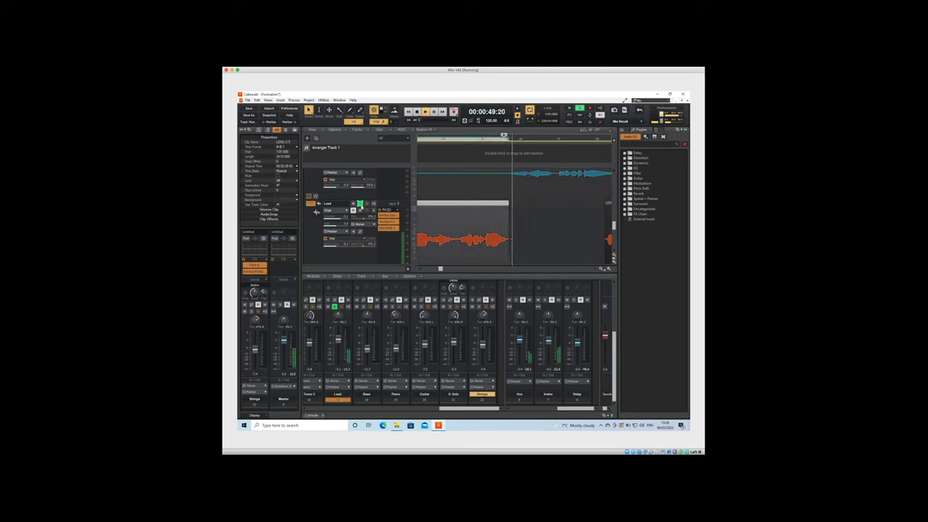
pyautogui.press('space')
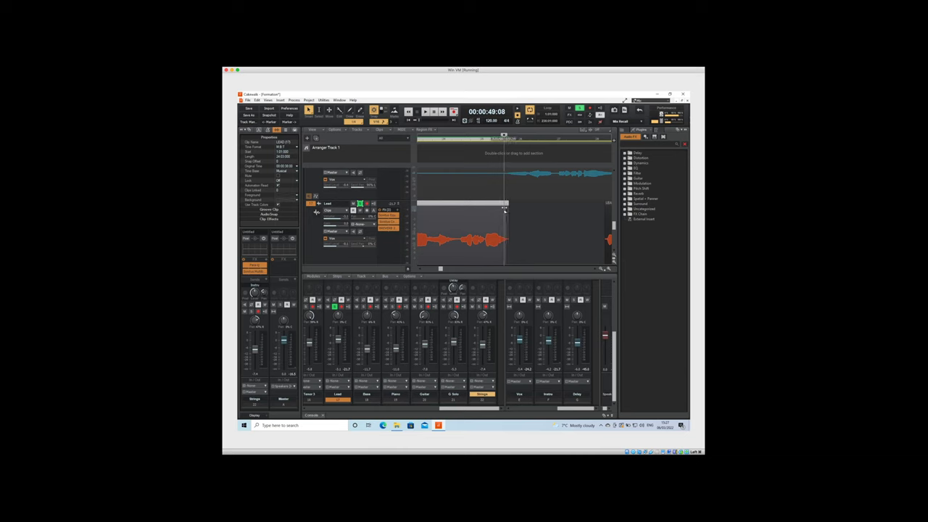
# Try a fade-out on the end of the Lead clip before the gap and listen to it from 00:00:48:04
pyautogui.moveTo(503, 209); pyautogui.dragTo(482, 212)
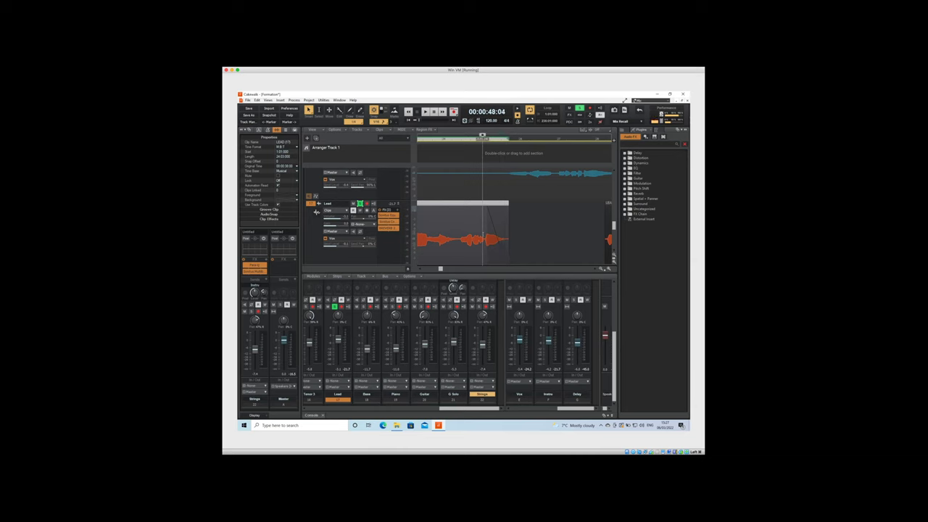
pyautogui.press('space')
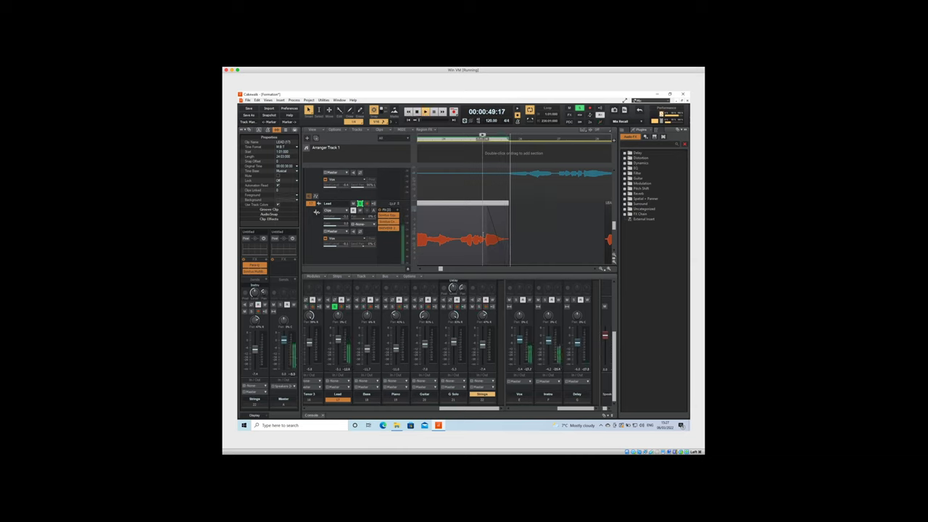
pyautogui.press('space')
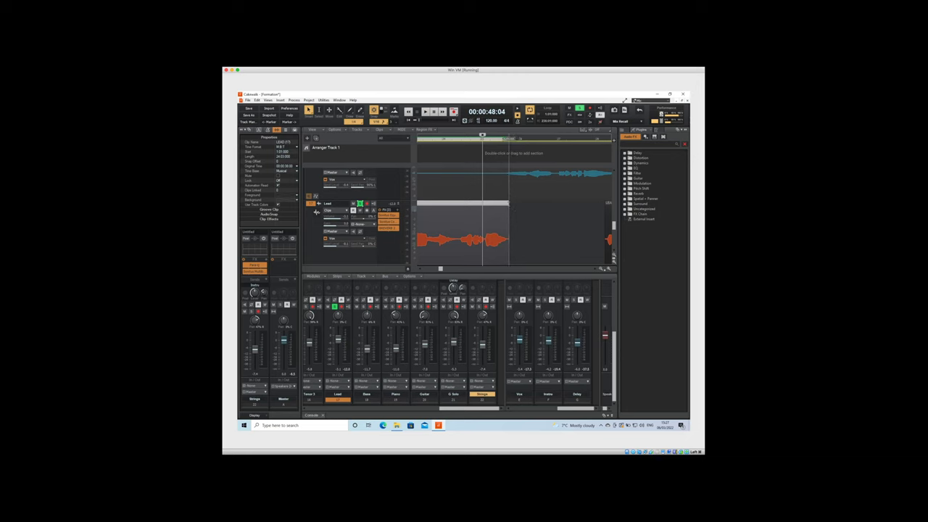
# Try a much longer fade-out across the Lead clip's last phrases and listen to it from 00:00:45:23
pyautogui.moveTo(508, 206); pyautogui.dragTo(436, 216)
pyautogui.press('space')
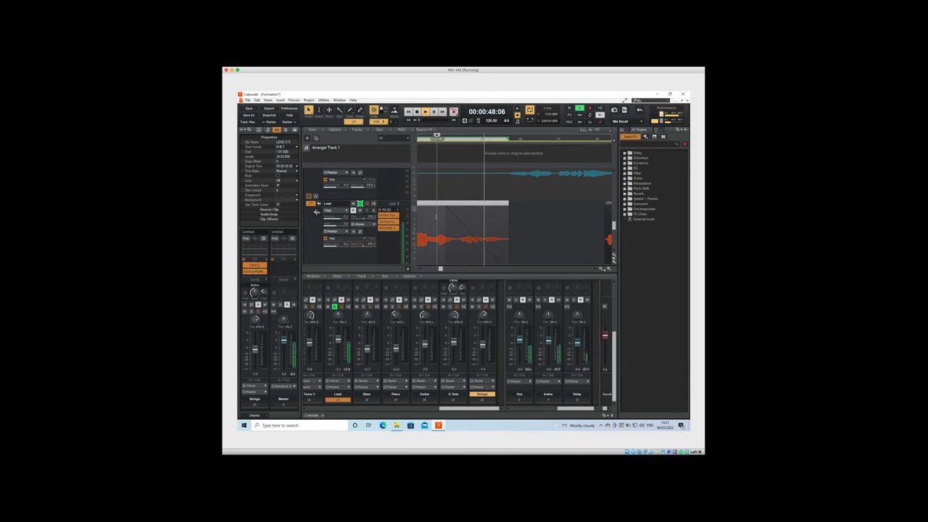
pyautogui.press('space')
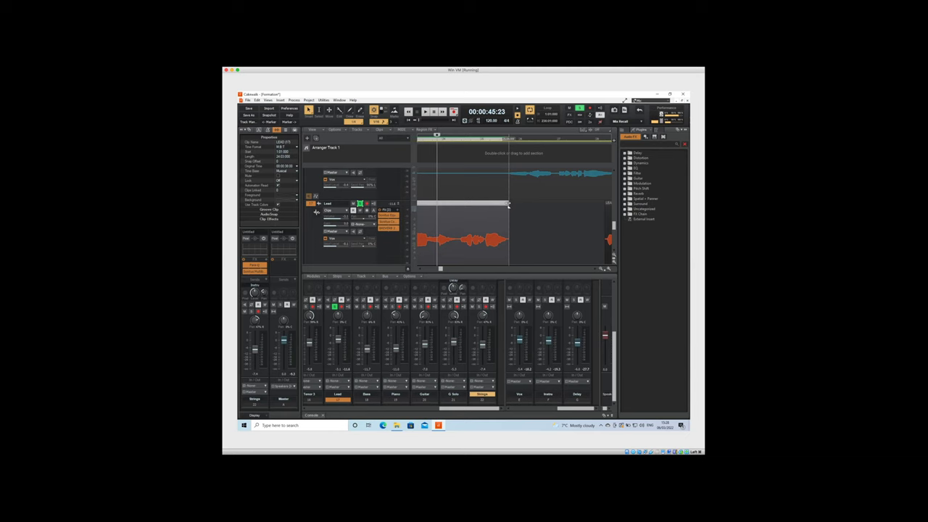
# Add a very short fade-out to the Lead clip before the gap and a short fade-in to the clip following it
pyautogui.click(508, 206)
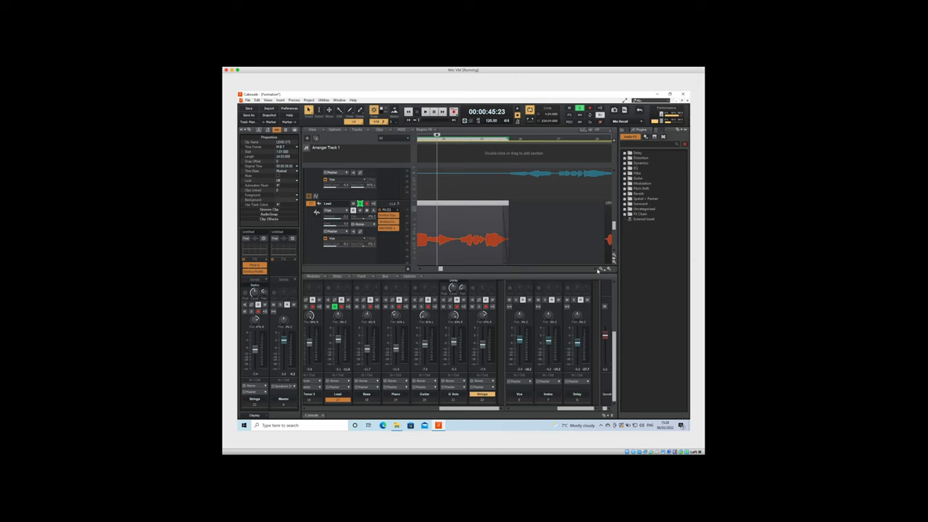
pyautogui.hscroll(2, 584, 211)
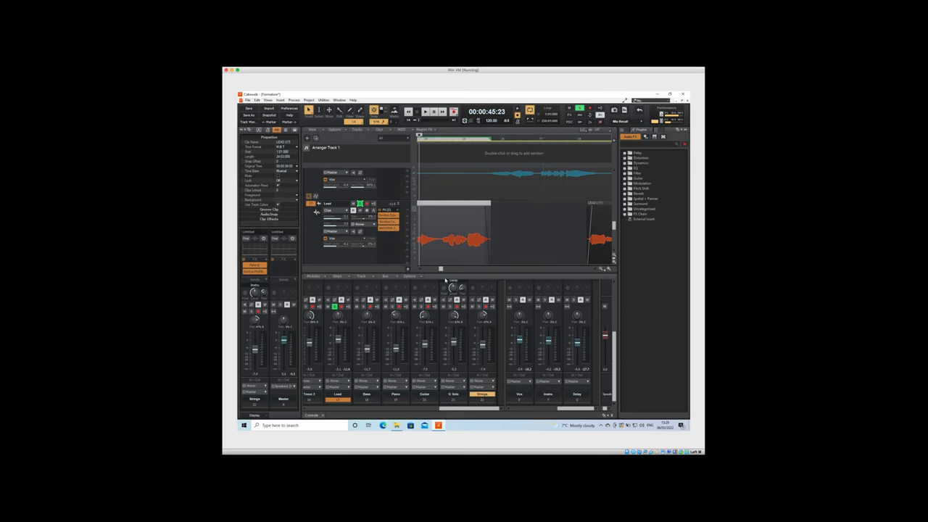
# Listen for background noise in the soloed Lead track's wordless intro, from 00:00:02:15 and again from 00:00:01:08
pyautogui.click(420, 269)
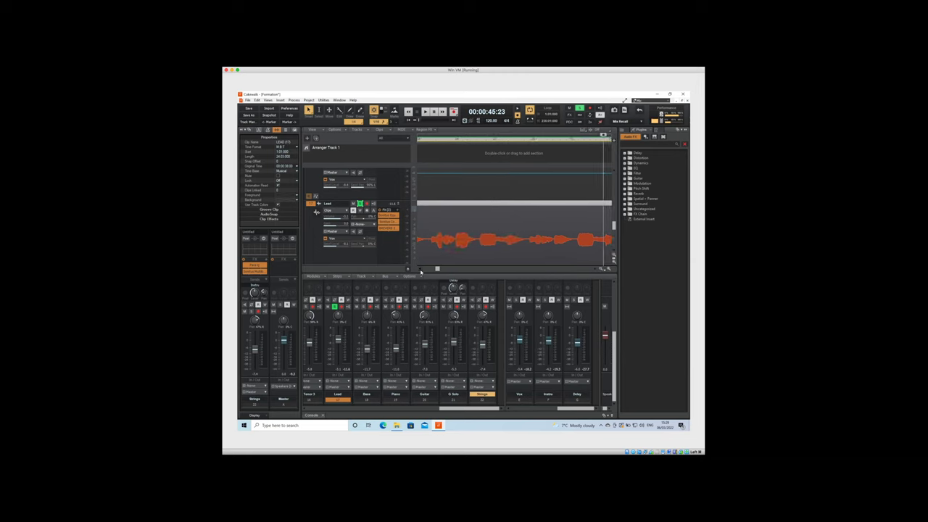
pyautogui.moveTo(420, 272)
pyautogui.mouseDown()
pyautogui.moveTo(433, 268)
pyautogui.moveTo(424, 270)
pyautogui.mouseUp()
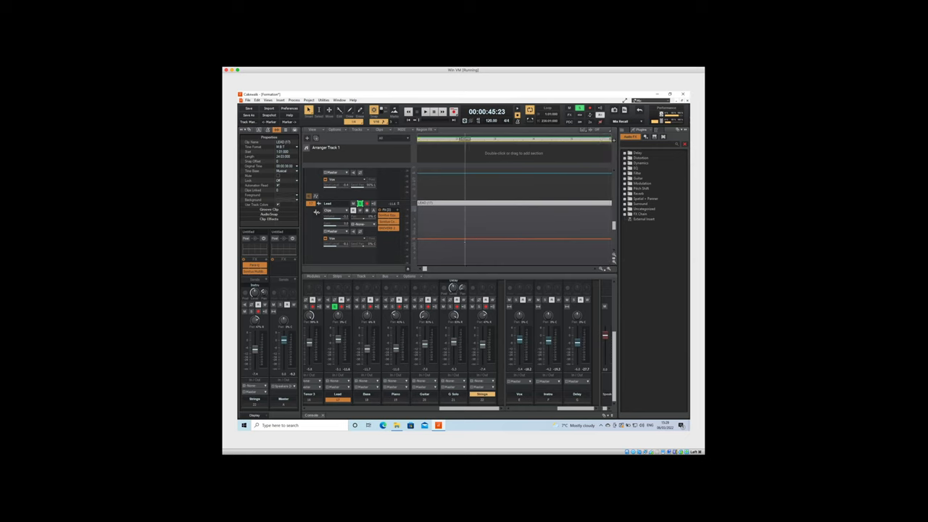
pyautogui.click(465, 136)
pyautogui.press('space')
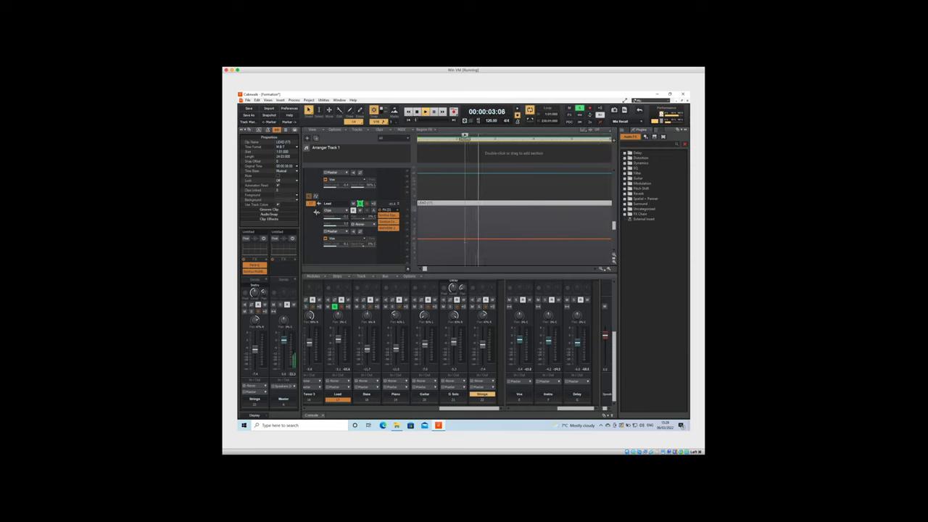
pyautogui.press('space')
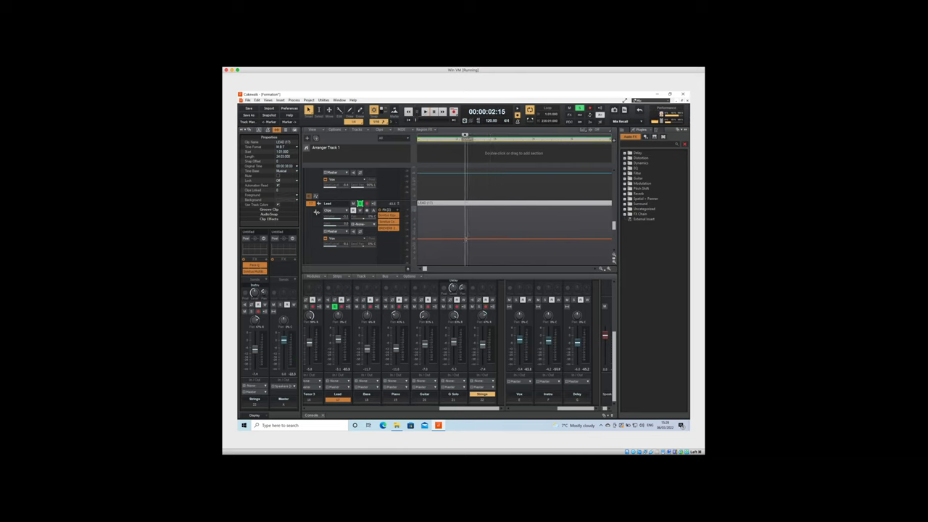
pyautogui.click(441, 137)
pyautogui.press('space')
pyautogui.press('space')
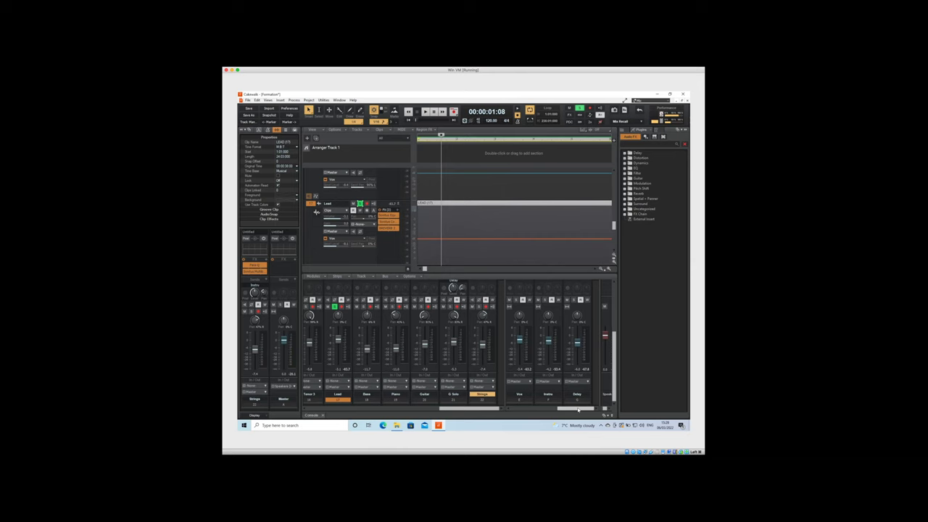
# Mute the Drums bus and compare the soloed Lead intro from 00:00:01:08 with and without that bus
pyautogui.moveTo(578, 410); pyautogui.dragTo(555, 409)
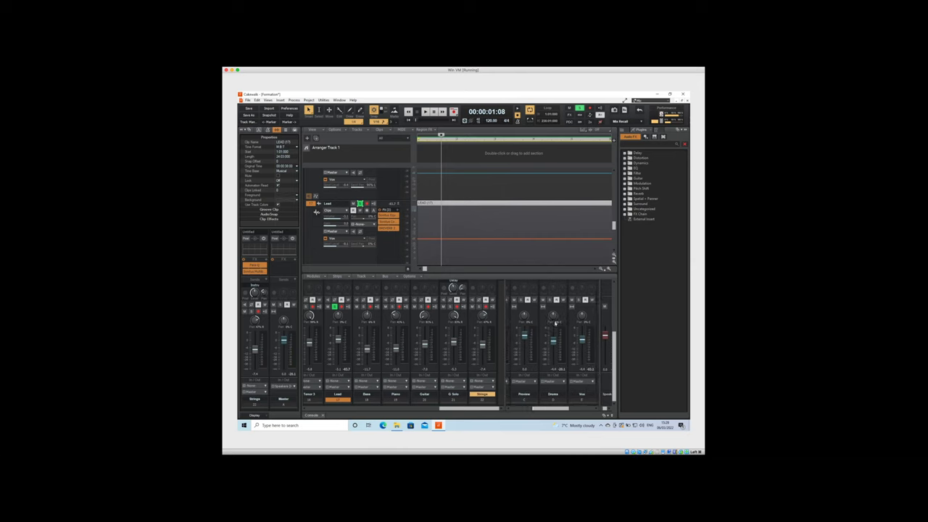
pyautogui.press('space')
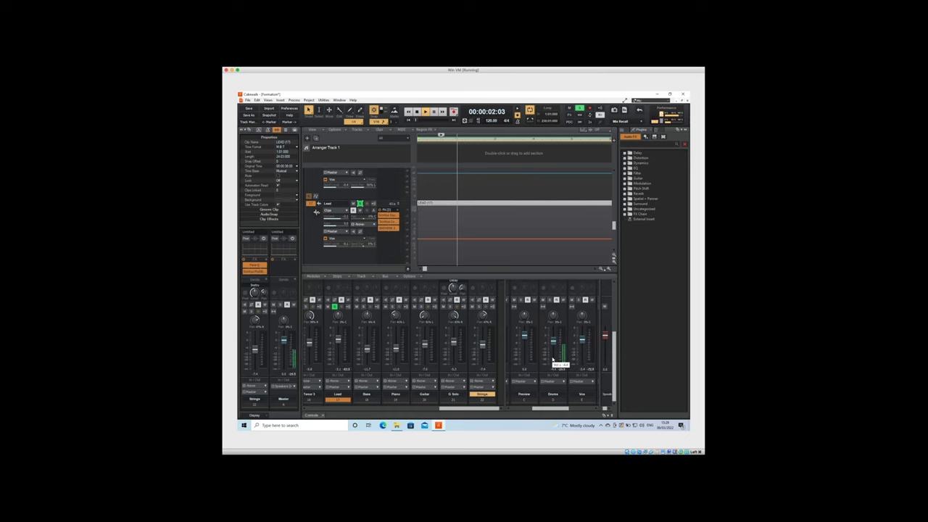
pyautogui.press('space')
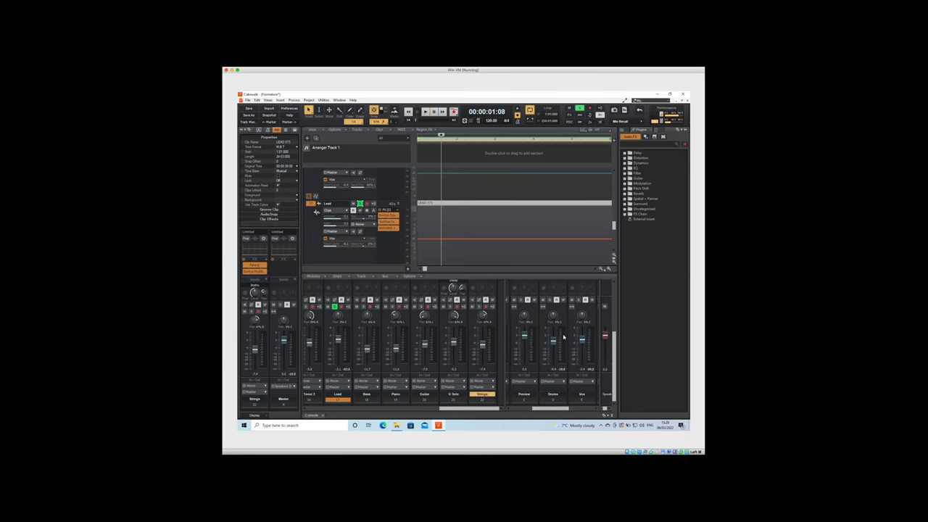
pyautogui.click(542, 300)
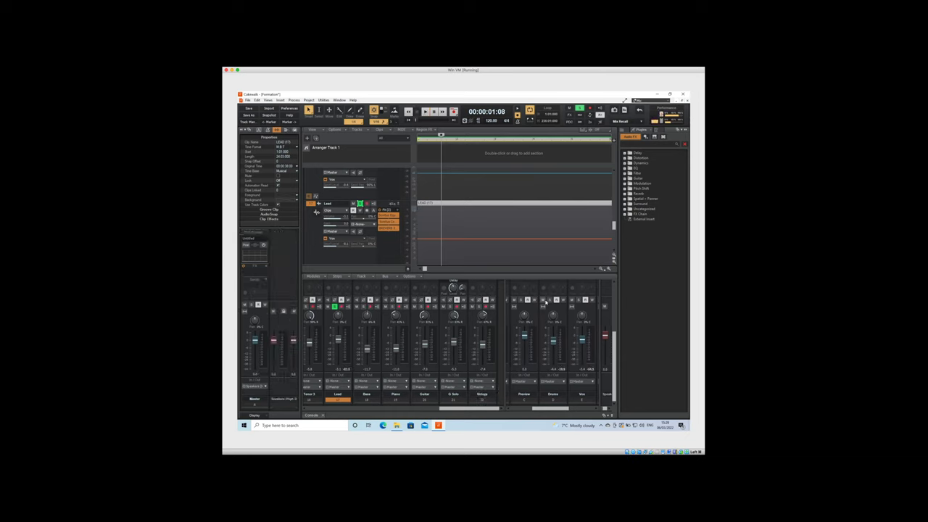
pyautogui.press('space')
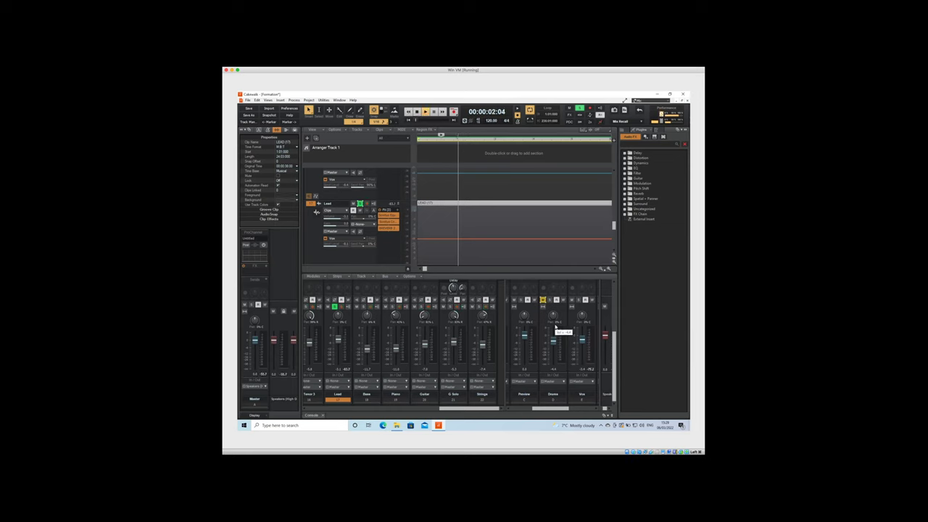
pyautogui.press('space')
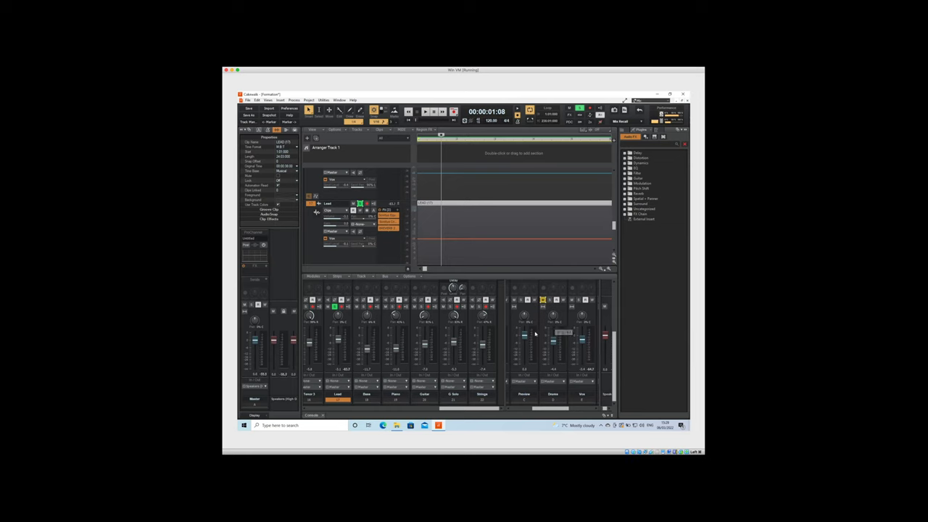
pyautogui.click(552, 395)
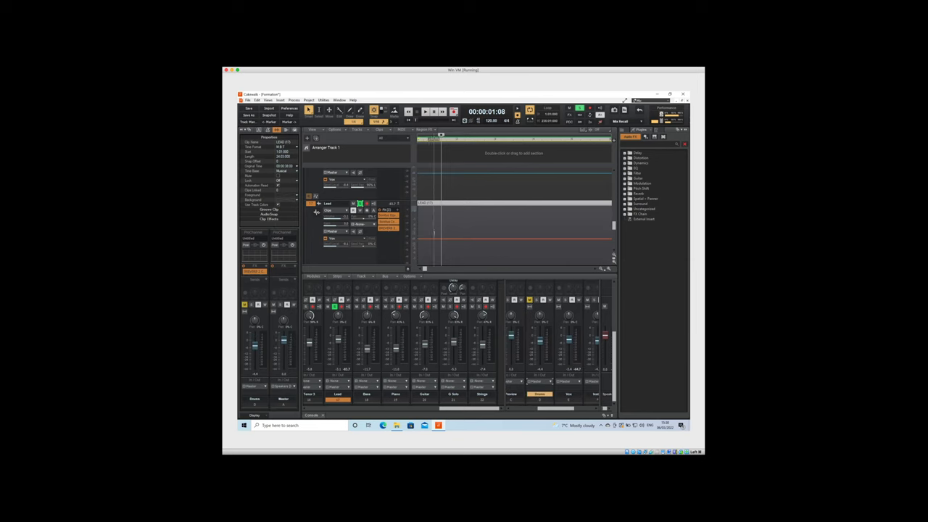
# Listen to the Lead track's intro with the Drums bus muted, from 00:00:00:26
pyautogui.click(434, 233)
pyautogui.press('space')
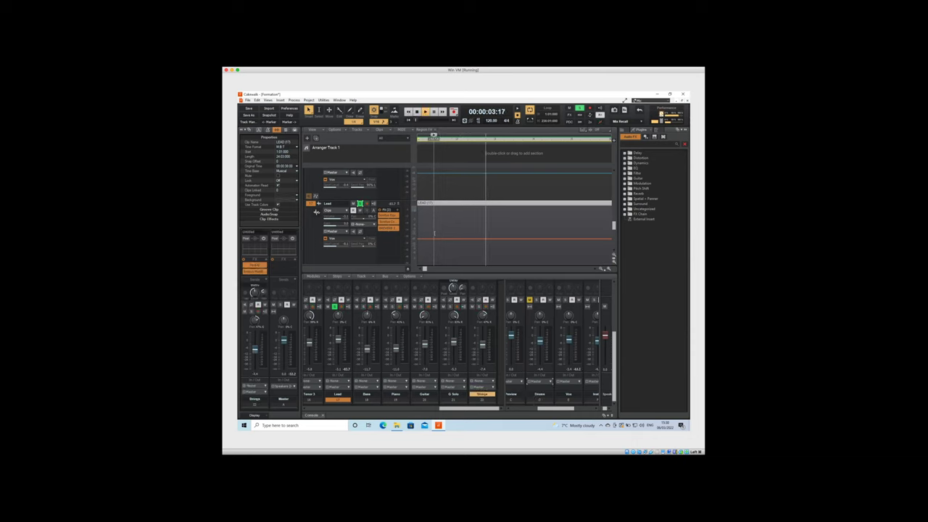
pyautogui.press('space')
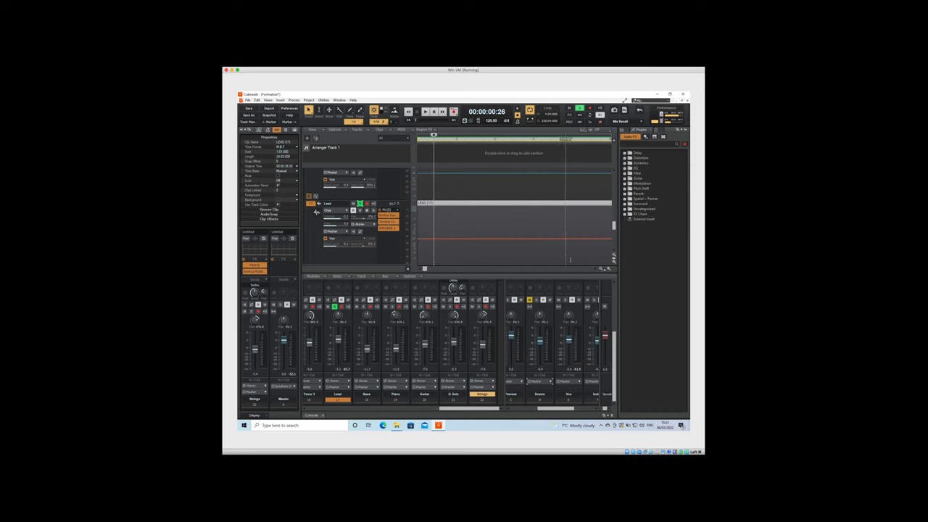
# Locate where the Lead's first vocal phrase enters by listening from just before it, at about 00:00:11:15
pyautogui.click(601, 270)
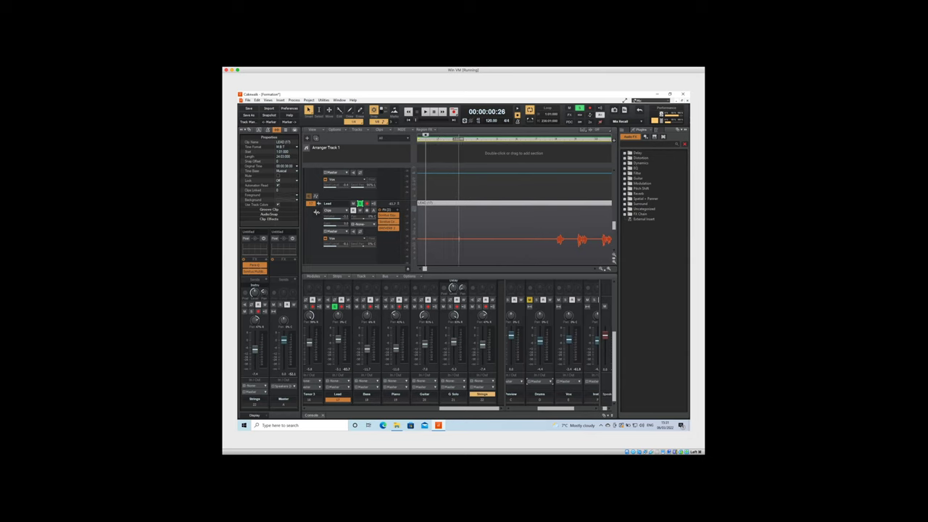
pyautogui.click(530, 238)
pyautogui.click(535, 238)
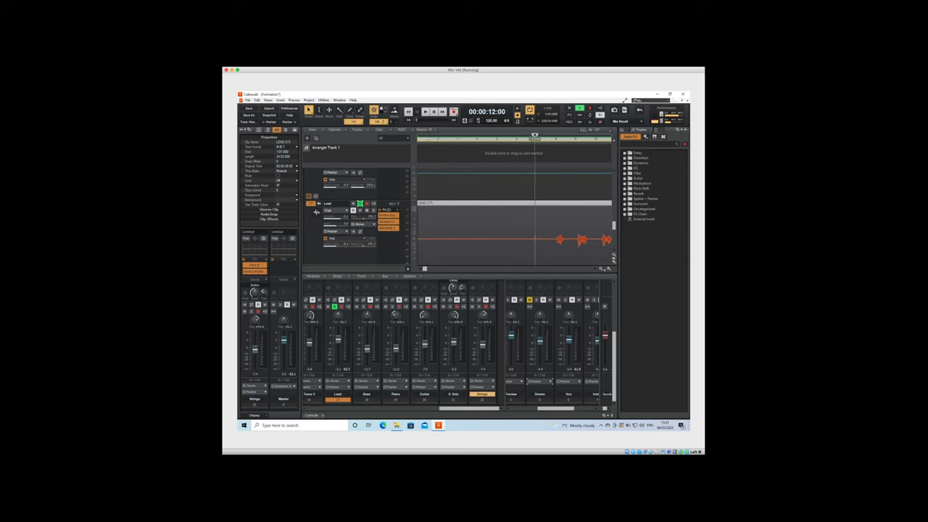
pyautogui.press('space')
pyautogui.press('space')
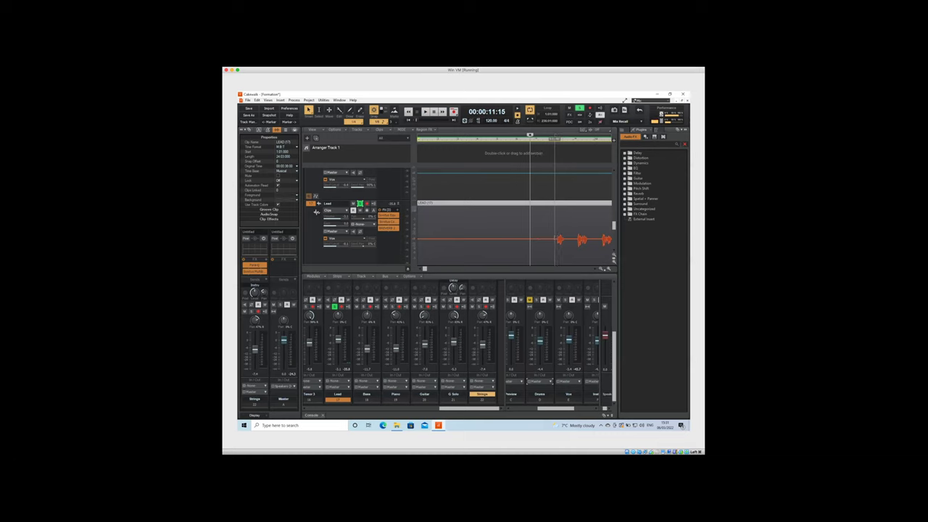
# Split the Lead clip just before its first vocal phrase and delete the silent section at the start
pyautogui.press('space')
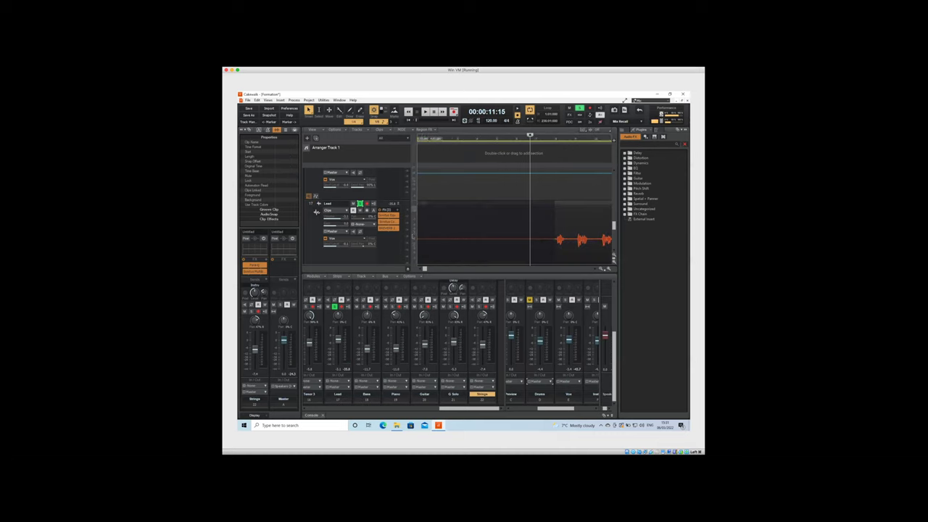
pyautogui.click(486, 239)
pyautogui.click(500, 237)
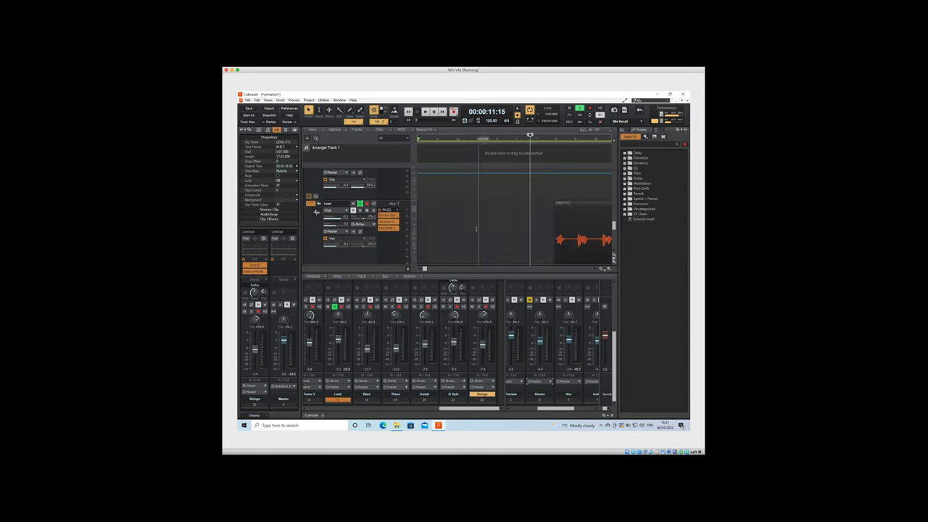
# Listen to the emptied start of the Lead track from 00:00:06:00
pyautogui.click(475, 229)
pyautogui.press('space')
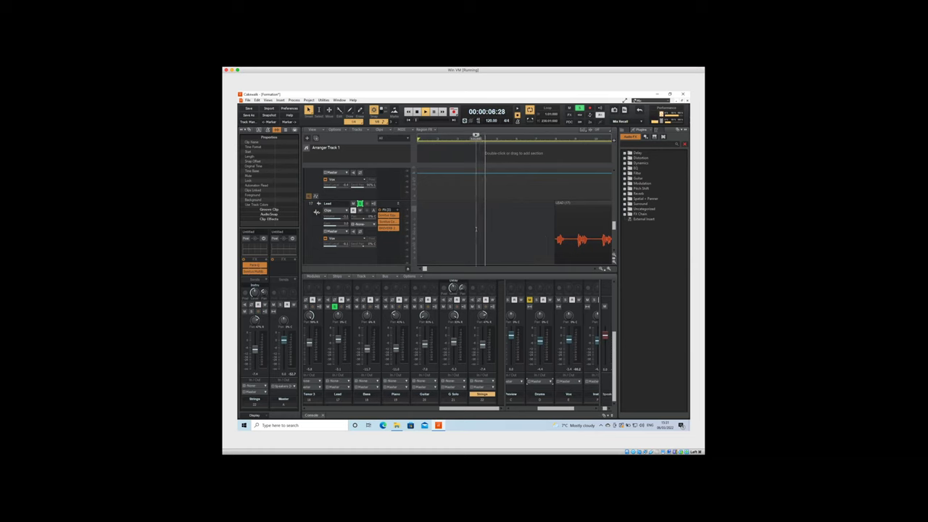
pyautogui.press('space')
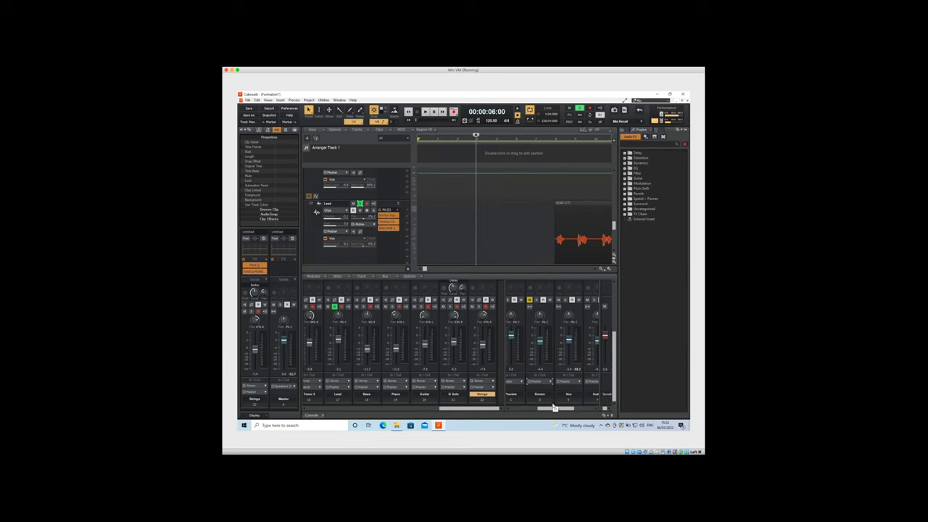
# Mute the Vox, instrument and Delay buses in the console so that only the Lead's direct sound is heard
pyautogui.moveTo(553, 408); pyautogui.dragTo(518, 409)
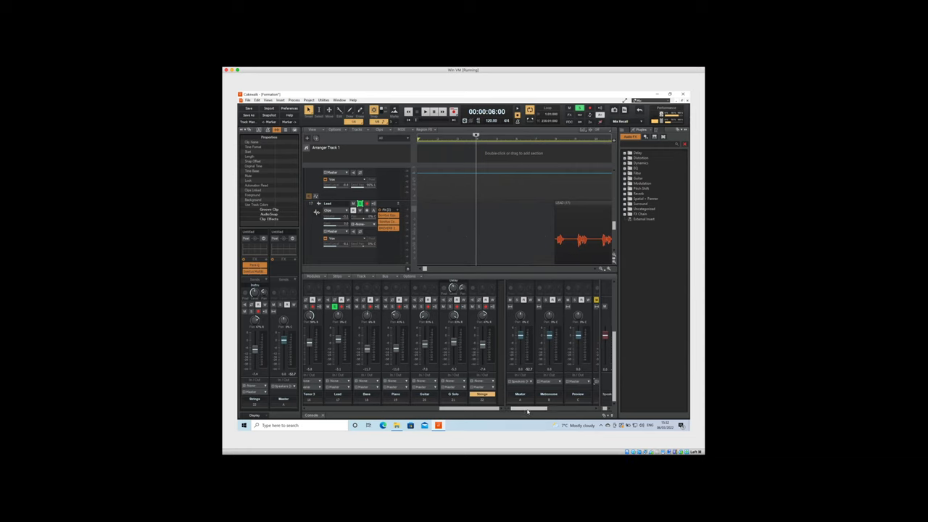
pyautogui.moveTo(527, 411); pyautogui.dragTo(511, 407)
pyautogui.moveTo(543, 408); pyautogui.dragTo(568, 388)
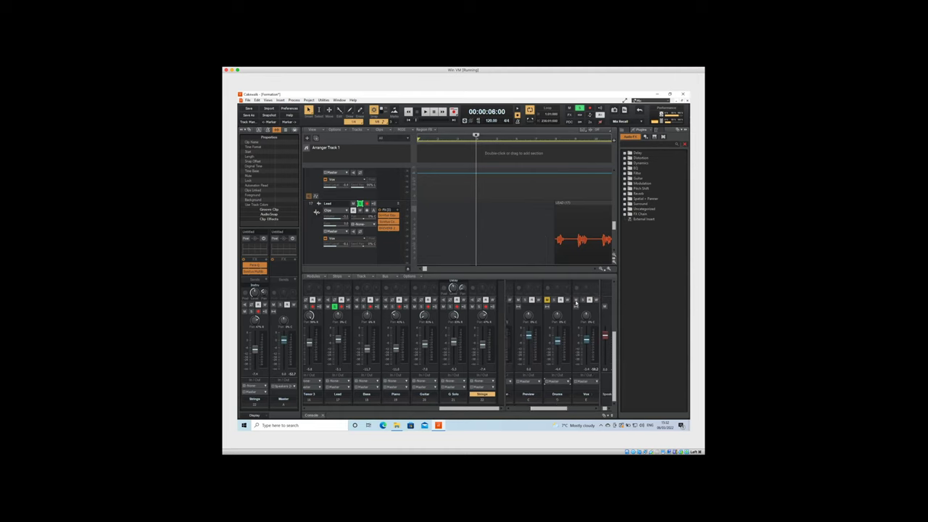
pyautogui.click(557, 395)
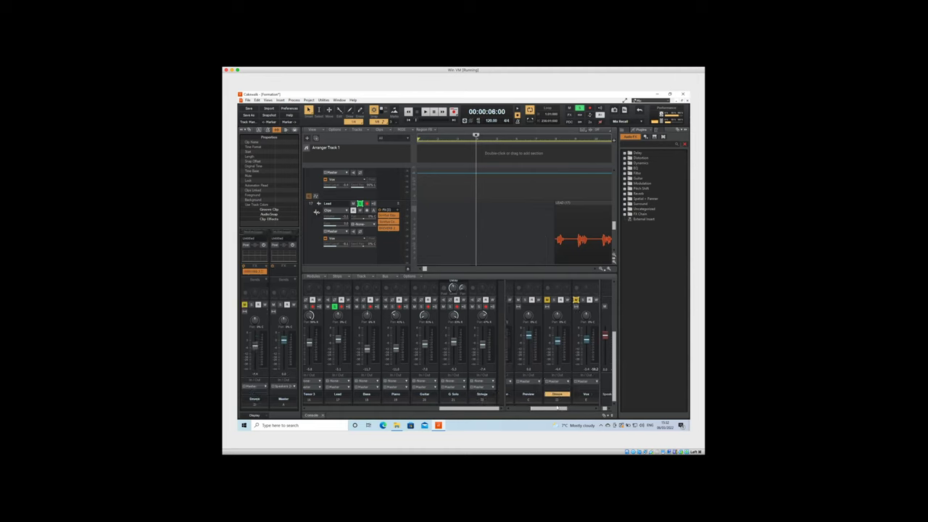
pyautogui.moveTo(557, 408); pyautogui.dragTo(568, 409)
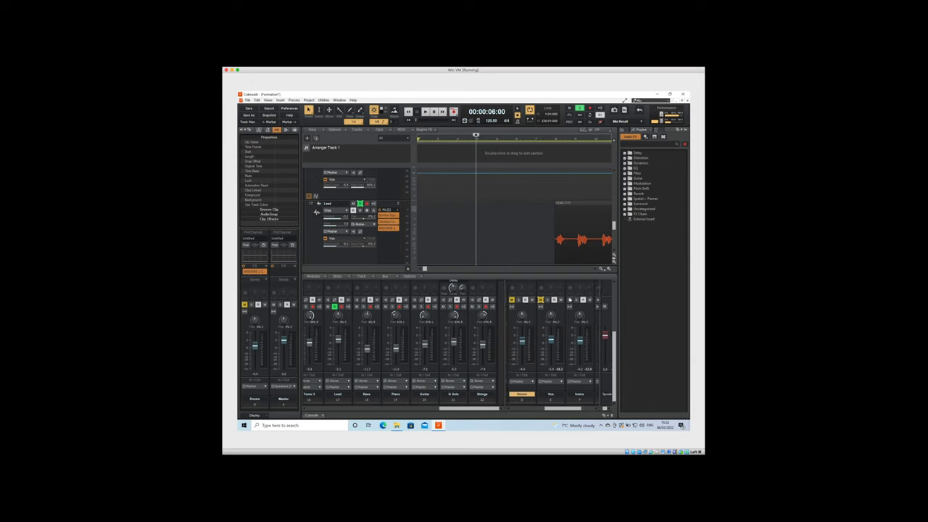
pyautogui.moveTo(570, 409); pyautogui.dragTo(582, 410)
pyautogui.click(568, 299)
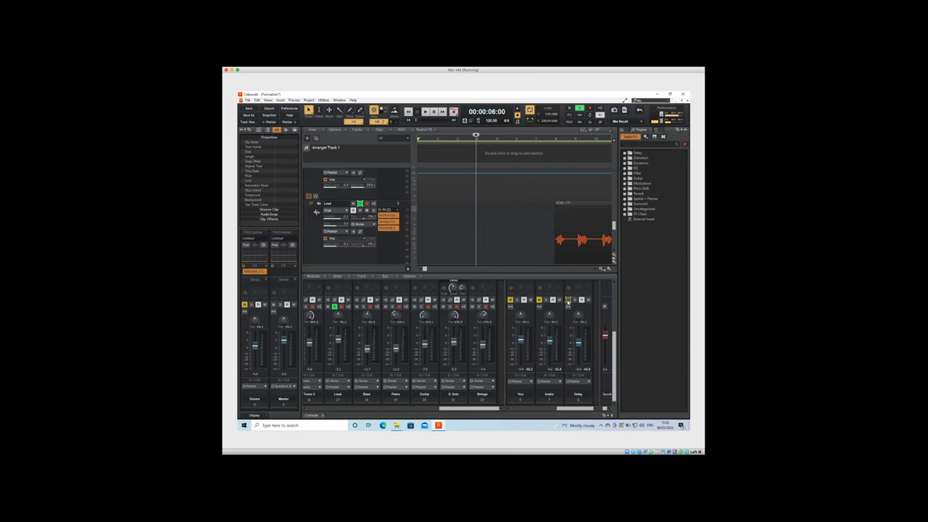
# Listen to the emptied part of the Lead track from 00:00:07:15 and the first vocal entry from 00:00:13:15
pyautogui.click(492, 236)
pyautogui.press('space')
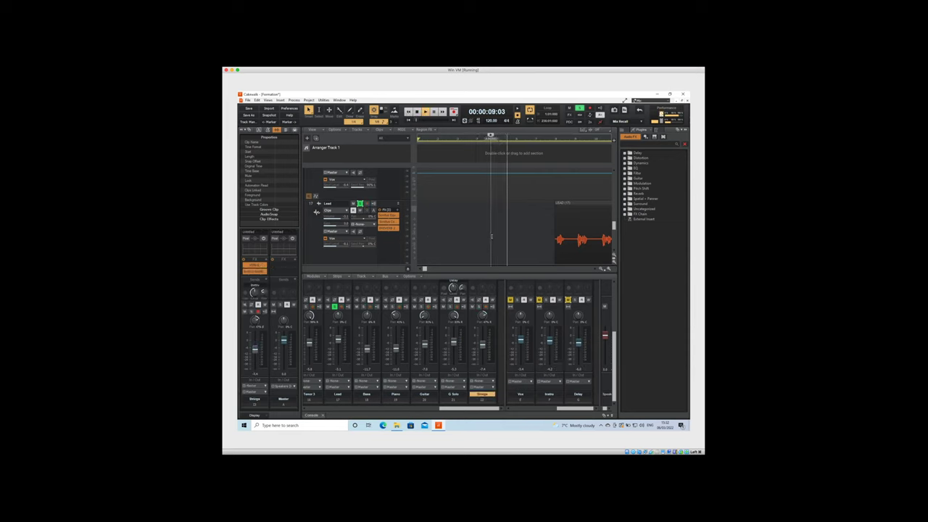
pyautogui.press('space')
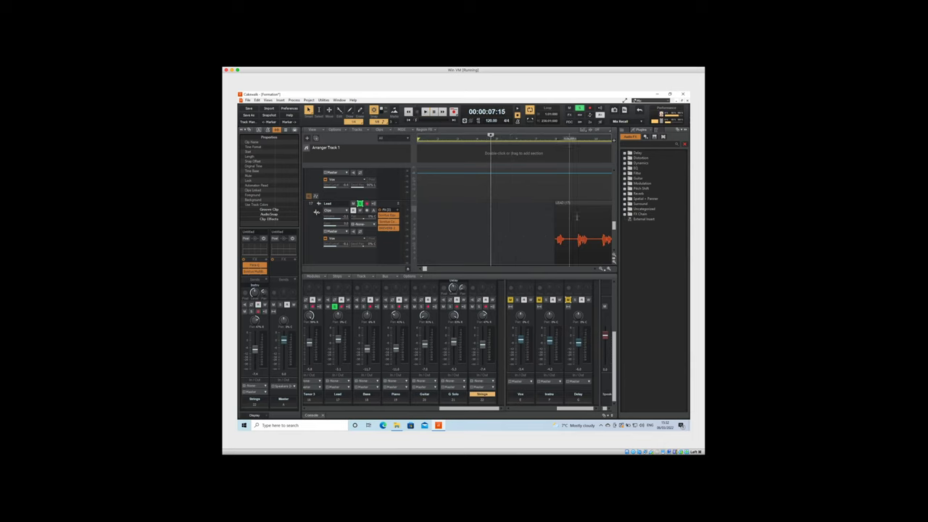
pyautogui.click(548, 235)
pyautogui.press('space')
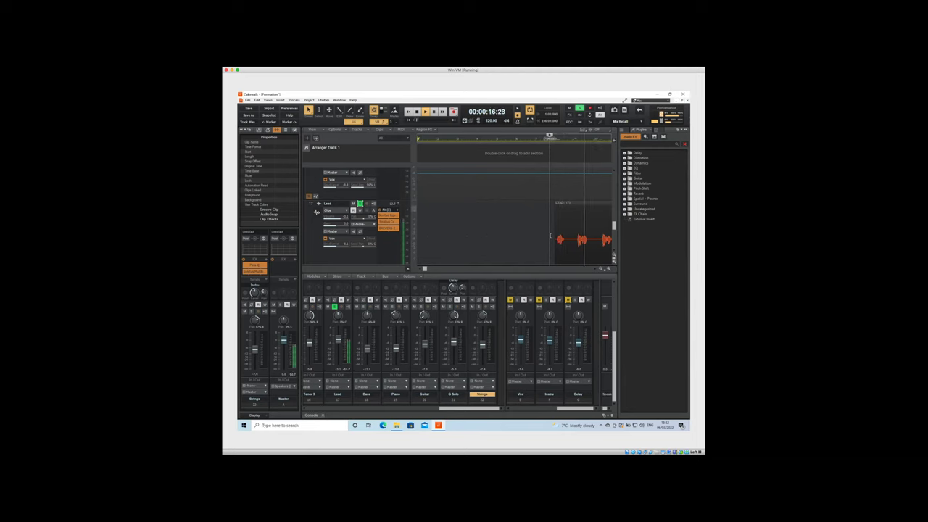
pyautogui.press('space')
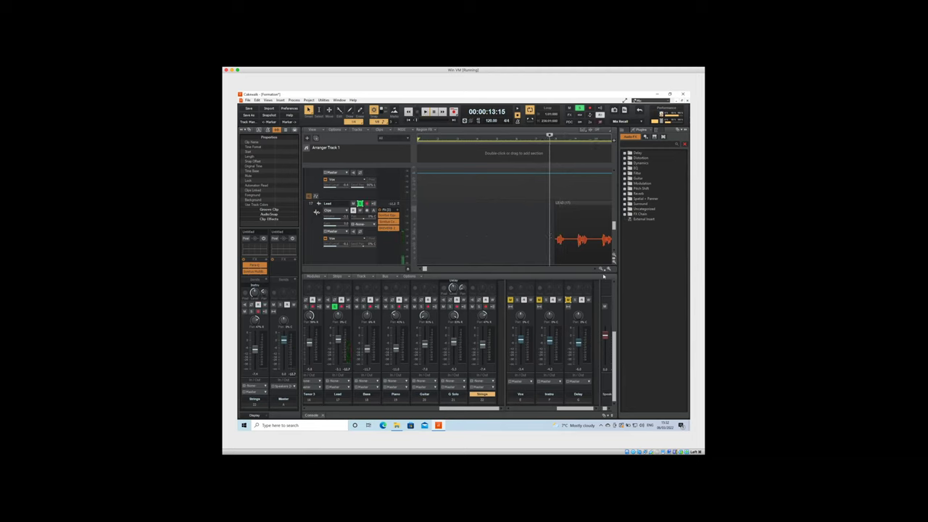
# Listen to the opening phrases of the Lead clip from 00:00:15:00
pyautogui.moveTo(595, 271); pyautogui.dragTo(596, 271)
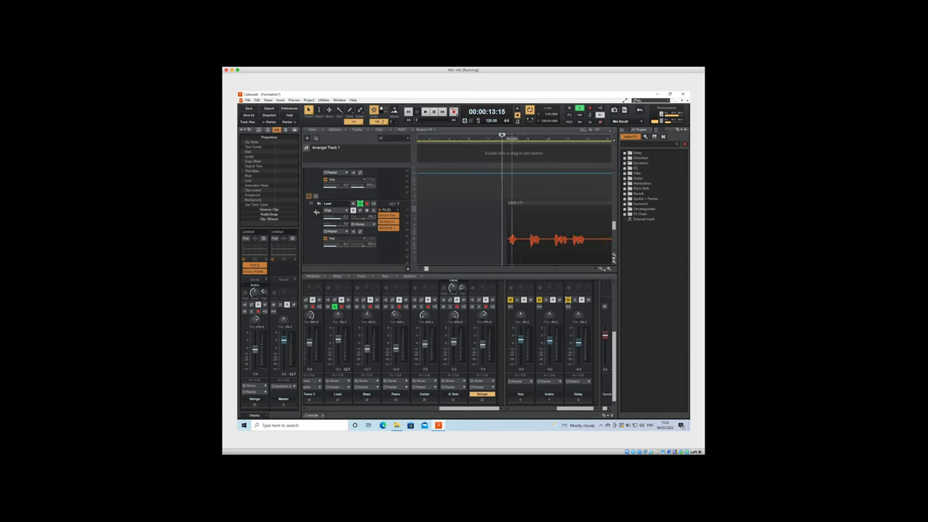
pyautogui.click(513, 218)
pyautogui.press('space')
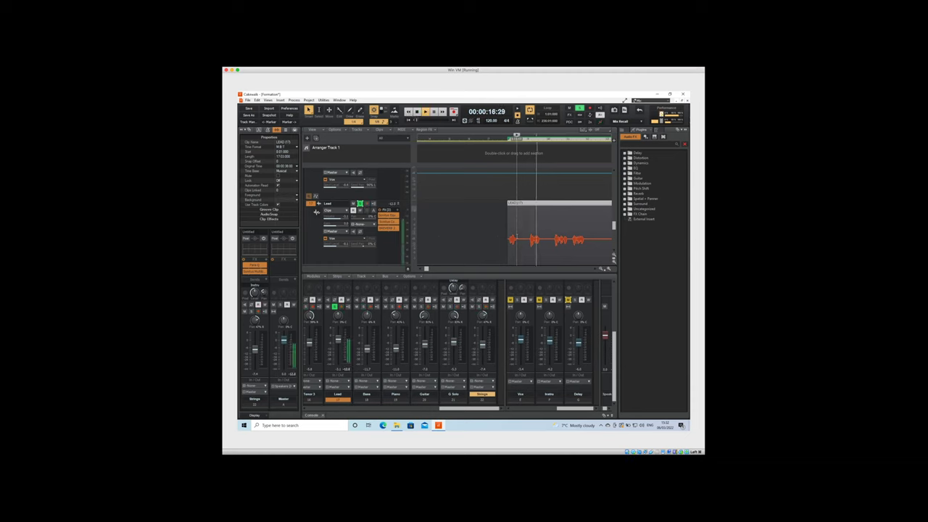
pyautogui.press('space')
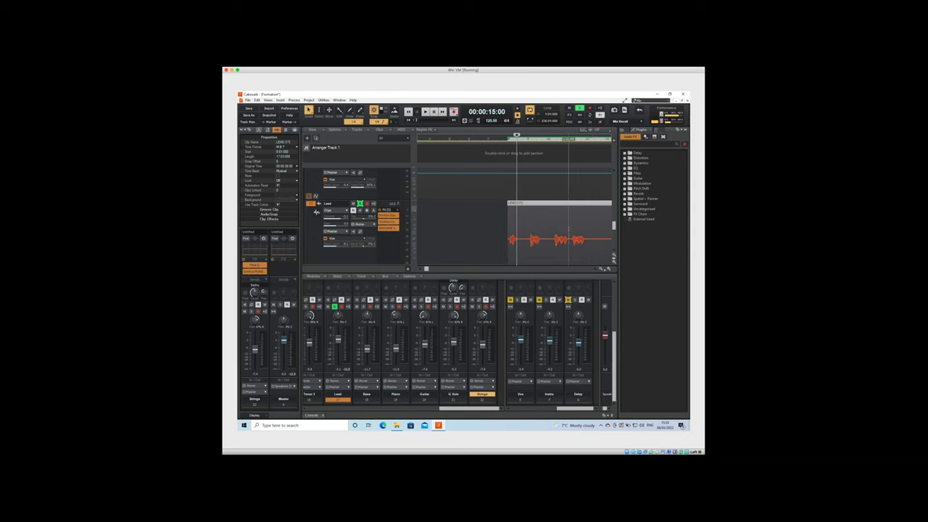
# Turn snapping off, trim the Lead clip's start closer to the first vocal phrase, and place the playhead at 00:00:14:04
pyautogui.hscroll(5, 595, 270)
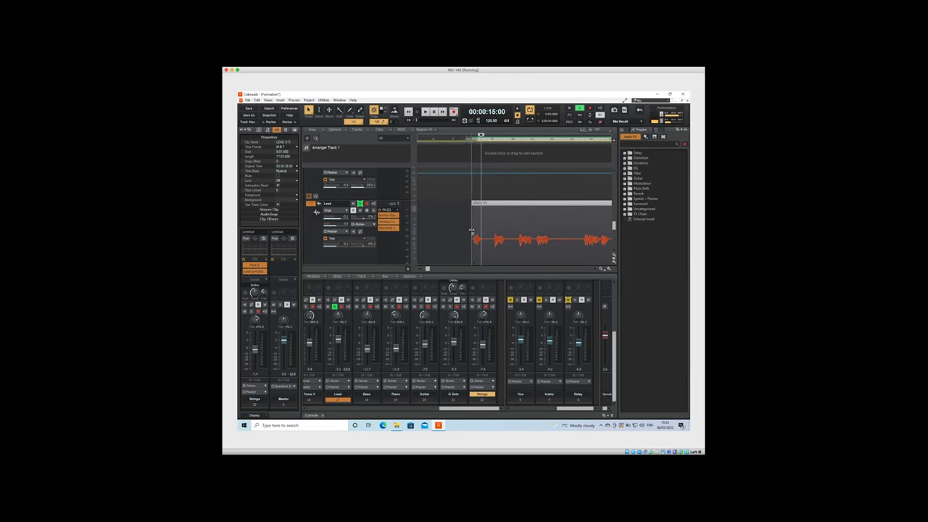
pyautogui.moveTo(471, 230); pyautogui.dragTo(470, 231)
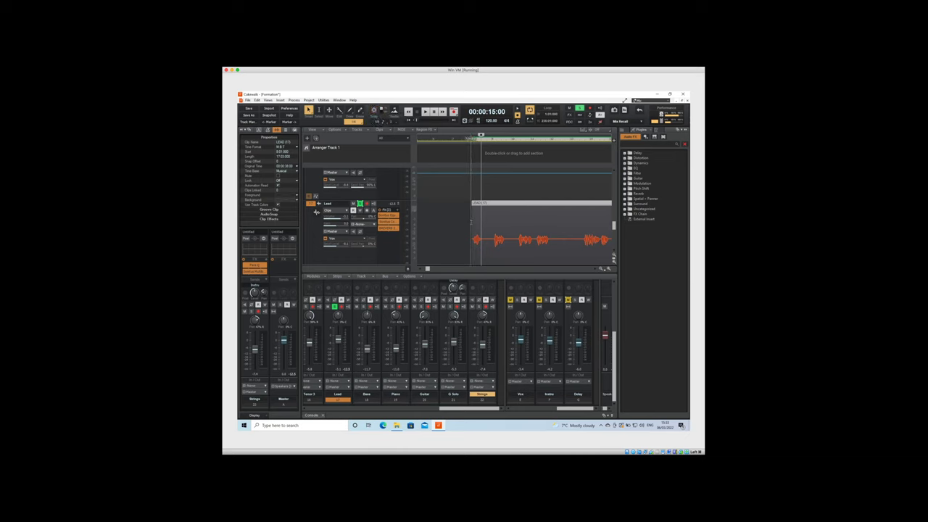
pyautogui.moveTo(471, 224); pyautogui.dragTo(472, 223)
pyautogui.click(609, 270)
pyautogui.moveTo(609, 269); pyautogui.dragTo(609, 269)
pyautogui.click(449, 137)
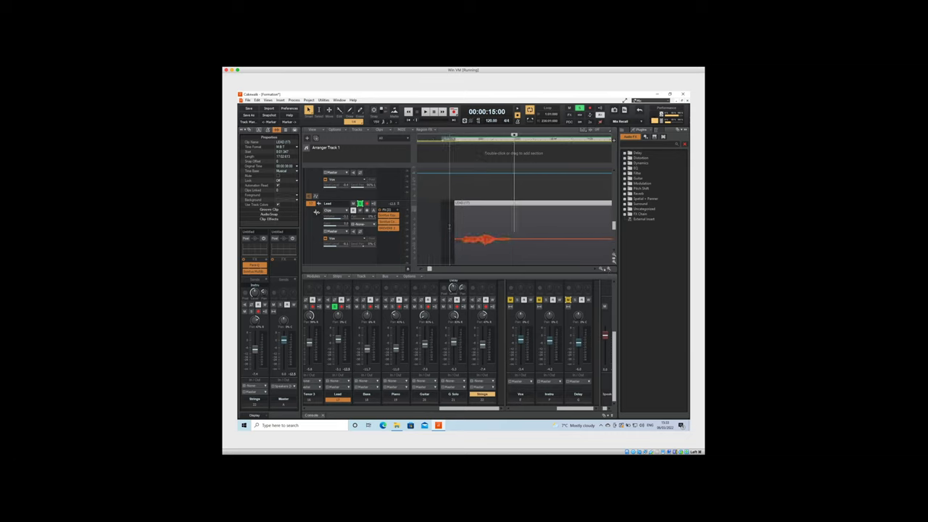
pyautogui.click(458, 181)
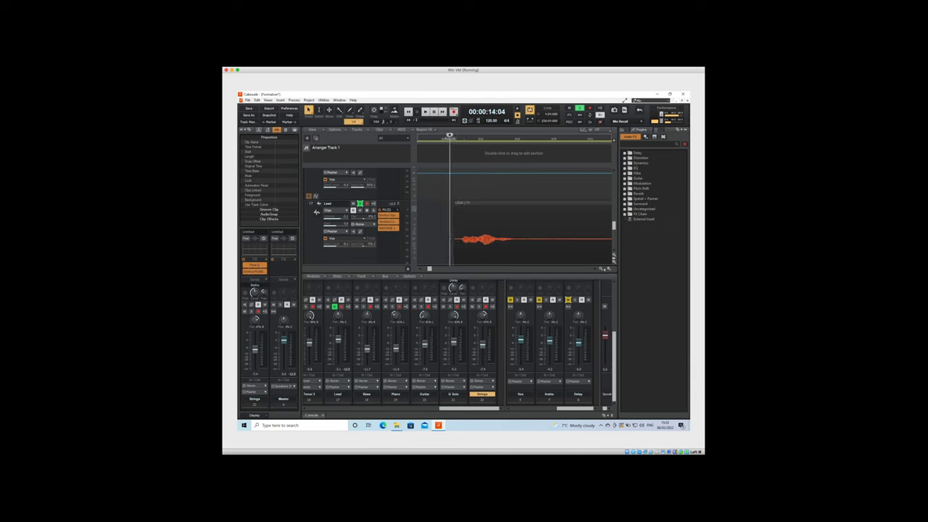
# Restore the Lead clip's previous start and trim it again right up to the onset of the first vocal phrase
pyautogui.click(455, 209)
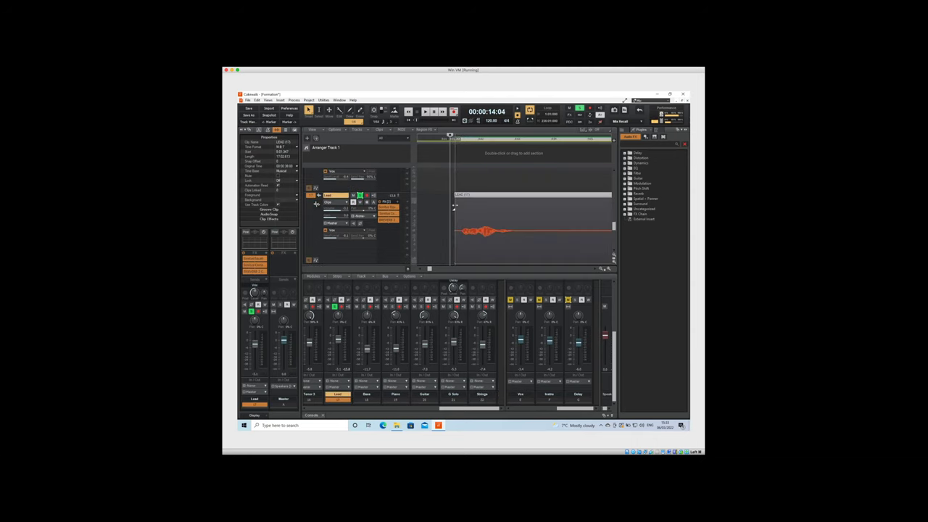
pyautogui.click(454, 205)
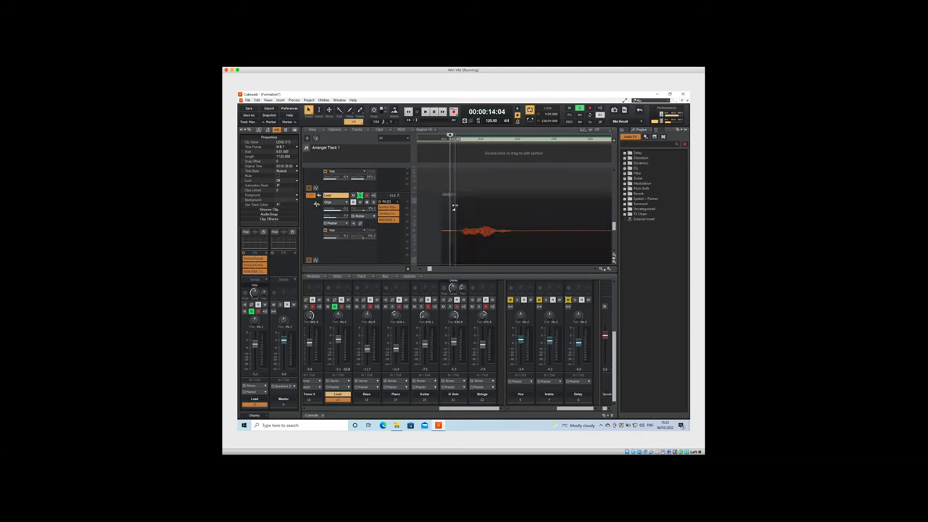
pyautogui.click(443, 231)
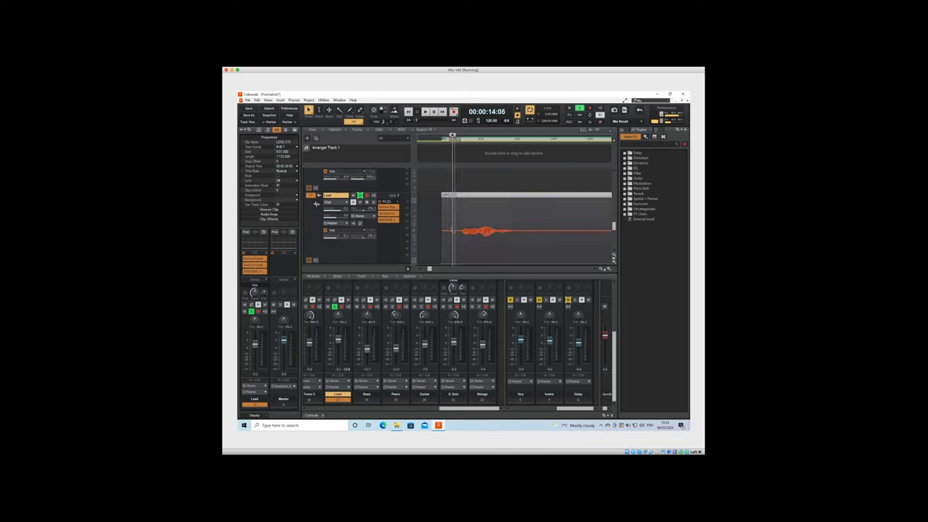
pyautogui.moveTo(442, 232); pyautogui.dragTo(457, 233)
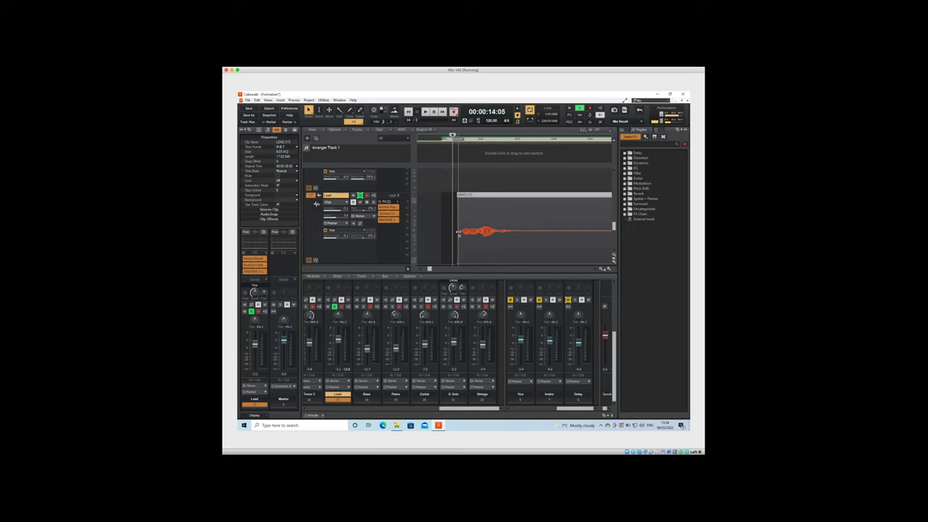
# Remove the first vocal phrase from the Lead clip, extend the clip's start back to recover it, and dismiss the Windows Update notification
pyautogui.moveTo(458, 232); pyautogui.dragTo(517, 232)
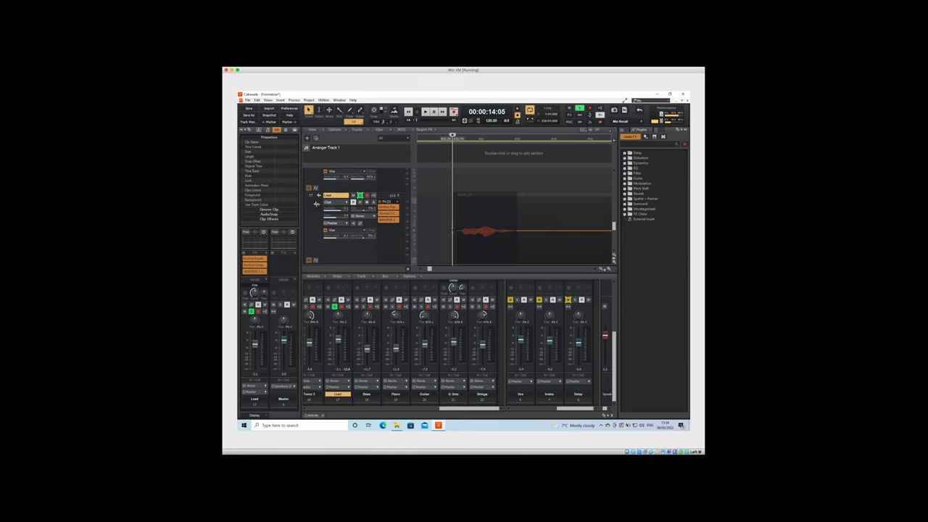
pyautogui.press('Delete')
pyautogui.click(476, 221)
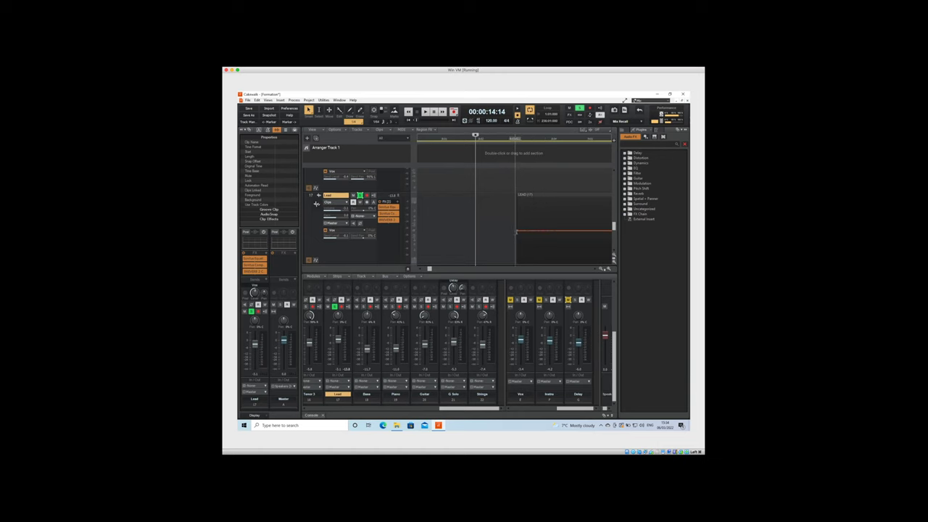
pyautogui.moveTo(517, 232); pyautogui.dragTo(457, 234)
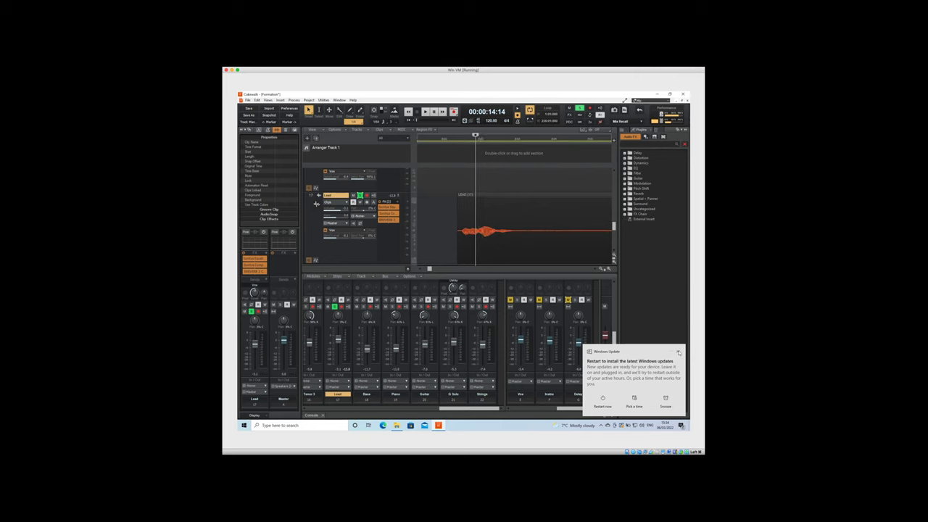
pyautogui.click(679, 352)
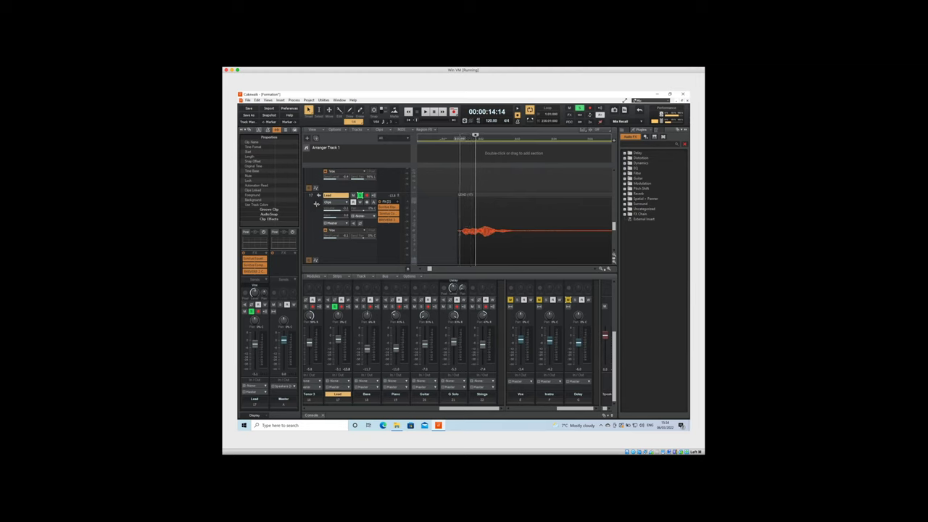
# Trim the Lead clip's start slightly tighter to the first vocal phrase and listen from 00:00:14:01
pyautogui.moveTo(458, 233)
pyautogui.mouseDown()
pyautogui.moveTo(532, 235)
pyautogui.moveTo(459, 237)
pyautogui.mouseUp()
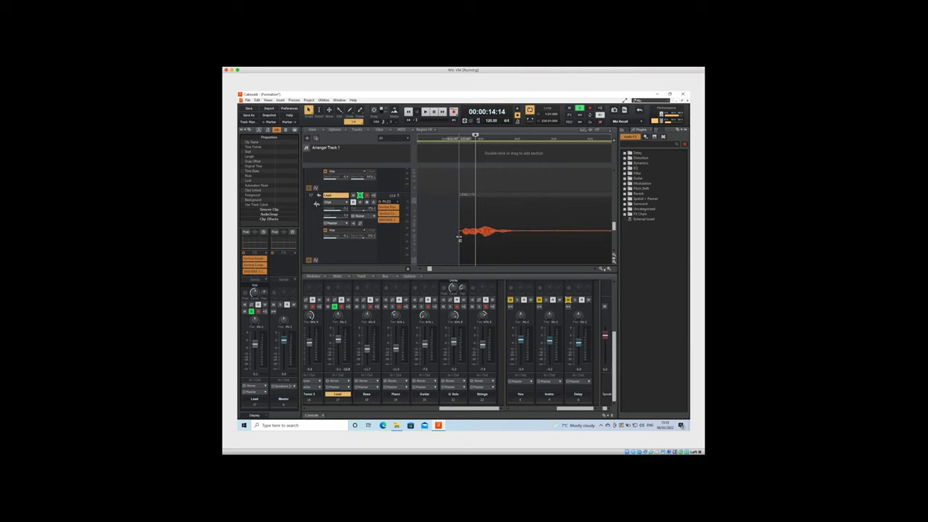
pyautogui.click(444, 213)
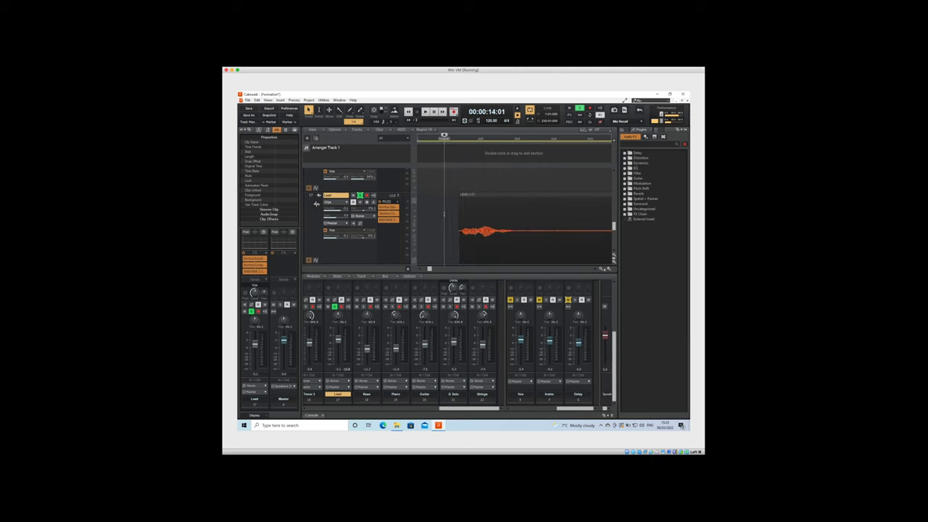
pyautogui.press('space')
# Extend the Lead clip's start earlier to reveal the removed audio, and trim it back to the first vocal phrase
pyautogui.click(421, 269)
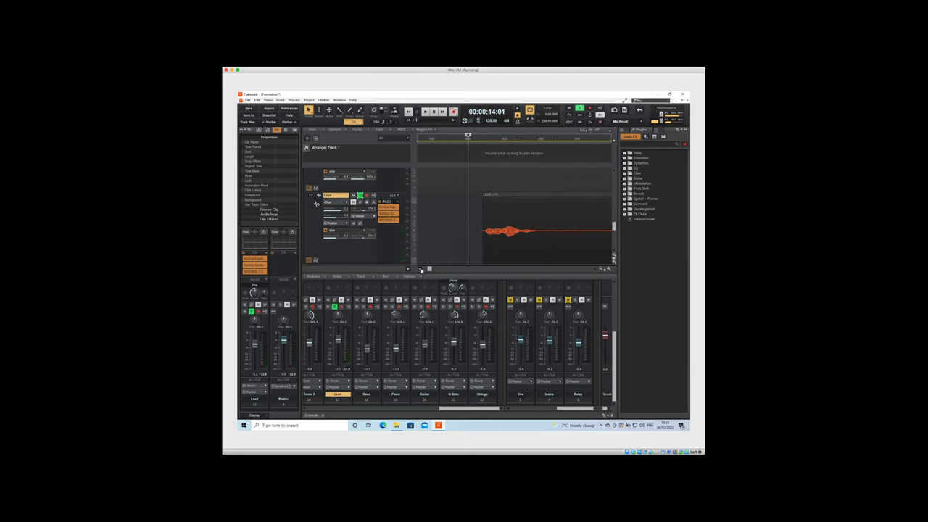
pyautogui.click(421, 270)
pyautogui.click(421, 269)
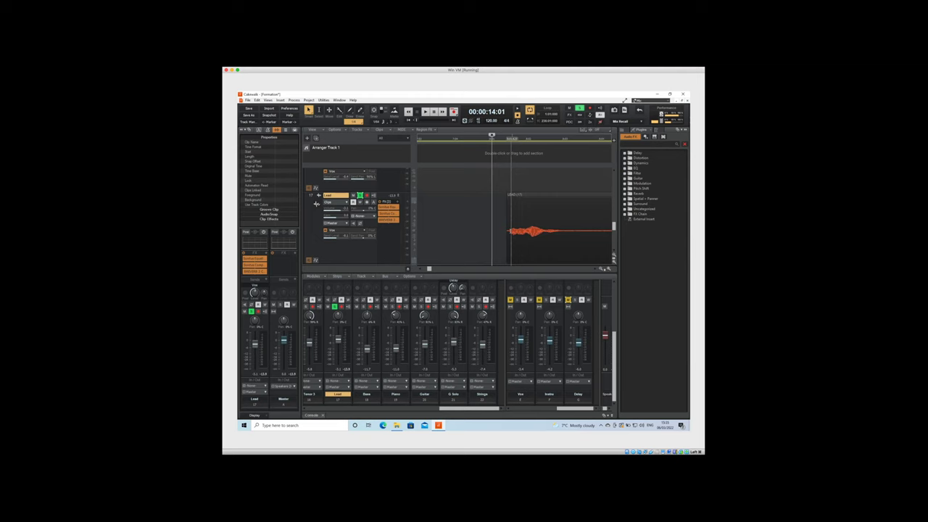
pyautogui.hscroll(-2, 506, 232)
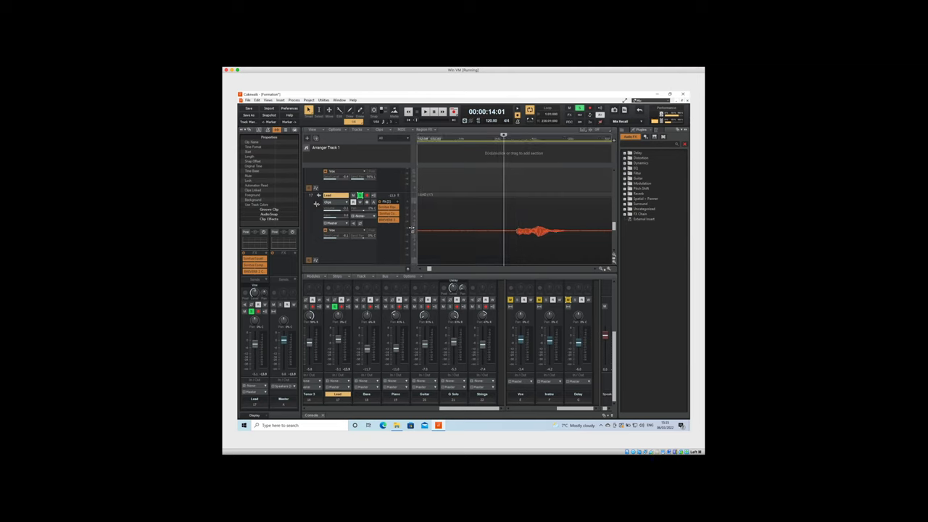
pyautogui.moveTo(524, 230); pyautogui.dragTo(527, 230)
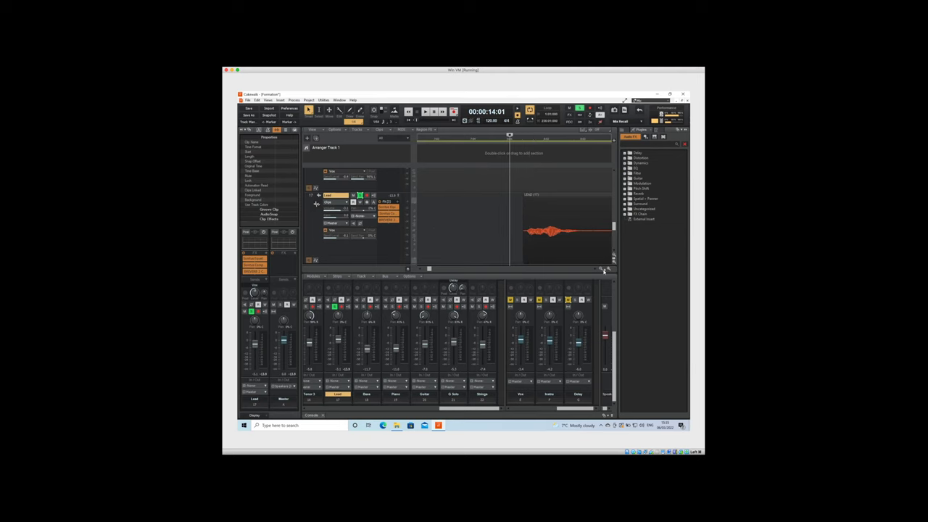
# Add a short fade-in to the Lead clip's start and listen to it from 00:00:14:01
pyautogui.hscroll(4, 598, 270)
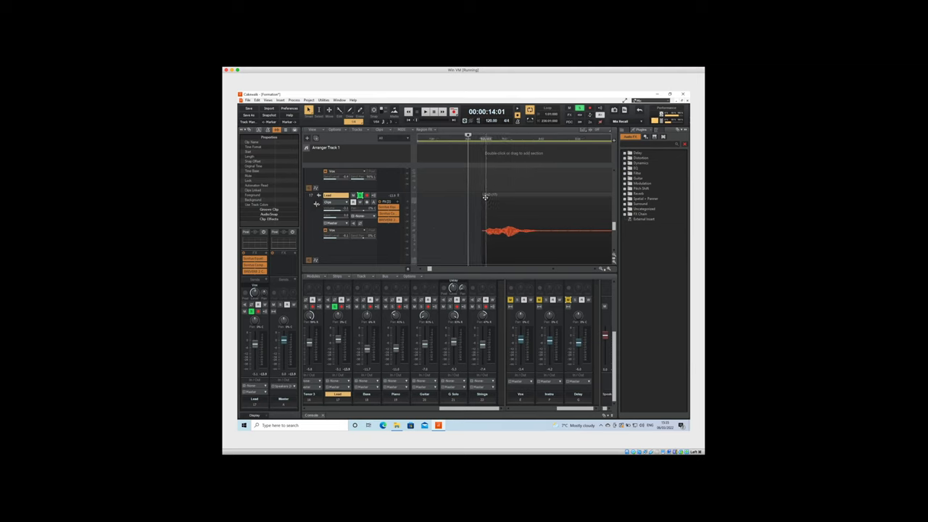
pyautogui.moveTo(482, 202); pyautogui.dragTo(490, 202)
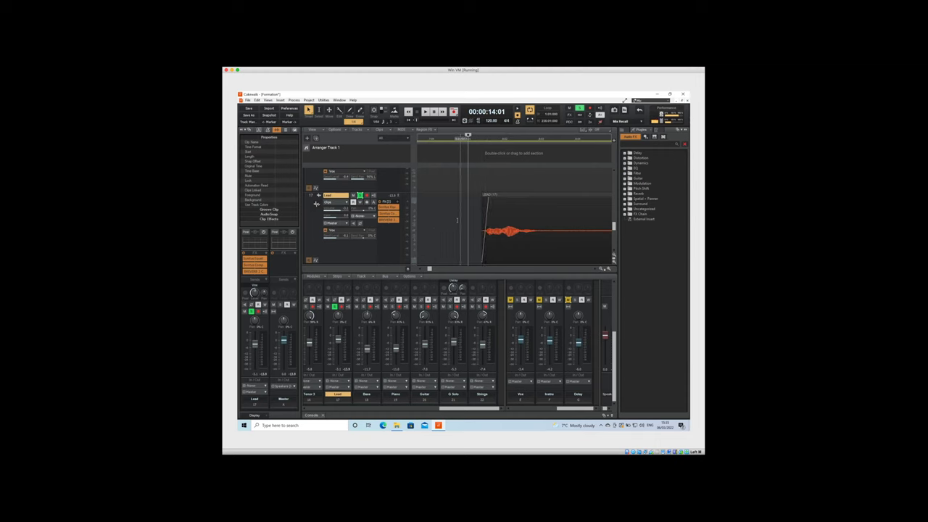
pyautogui.press('space')
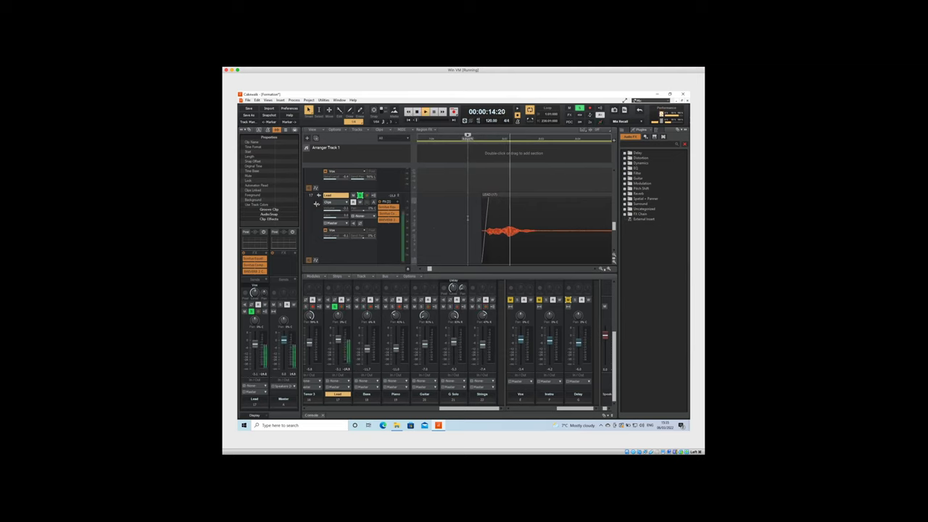
pyautogui.press('space')
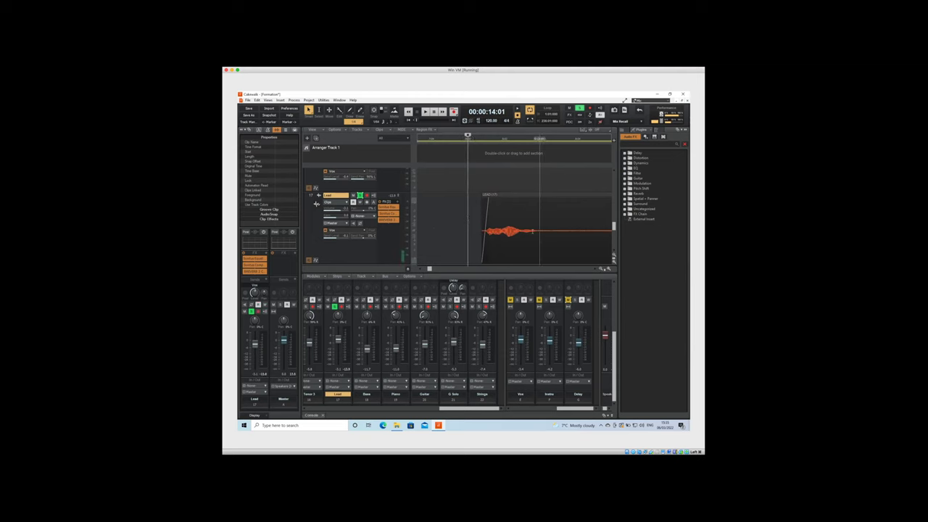
# Cut the silence between the first and second Lead phrases, with a short fade-out before the gap and a short fade-in after it
pyautogui.moveTo(545, 231); pyautogui.dragTo(550, 230)
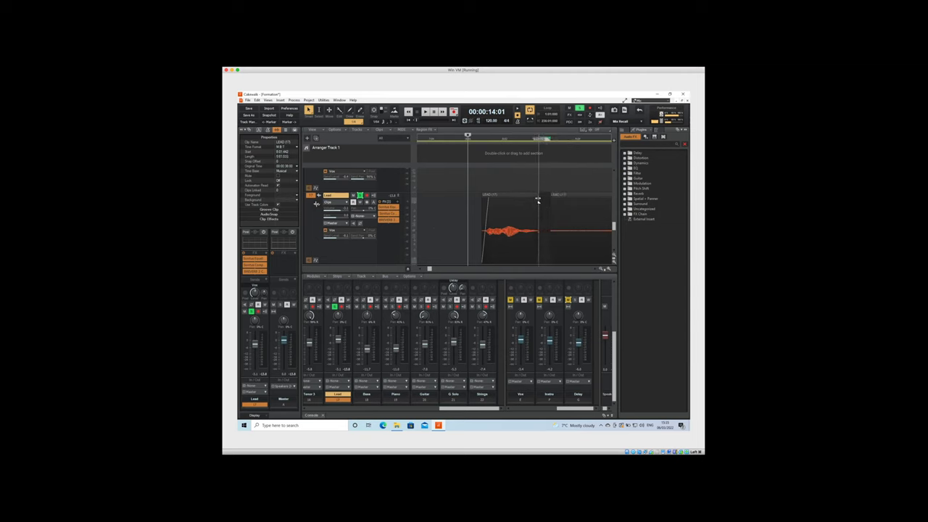
pyautogui.moveTo(537, 199); pyautogui.dragTo(532, 201)
pyautogui.hscroll(5, 596, 270)
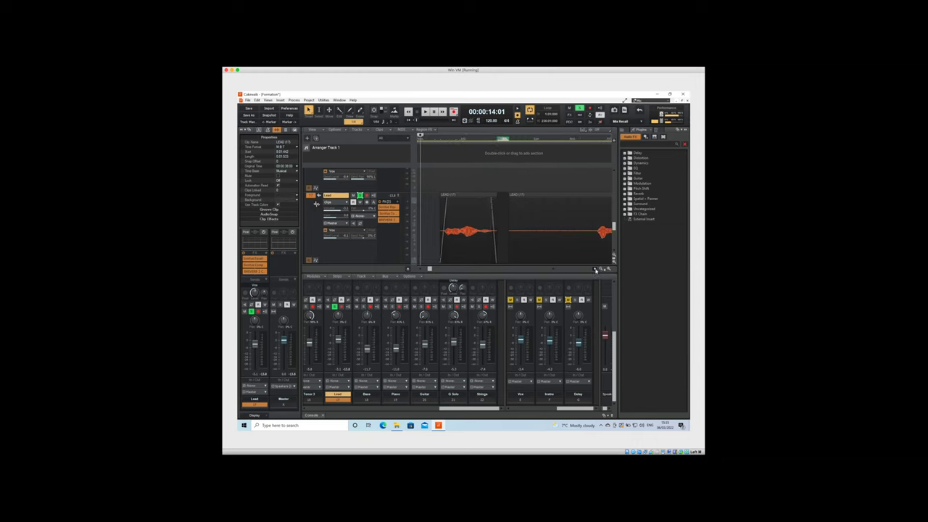
pyautogui.hscroll(6, 596, 269)
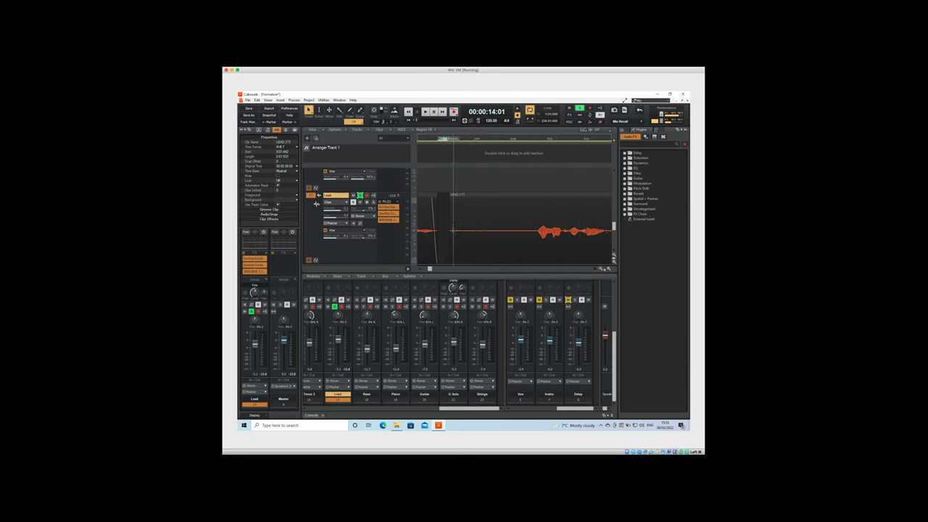
pyautogui.moveTo(450, 232); pyautogui.dragTo(530, 232)
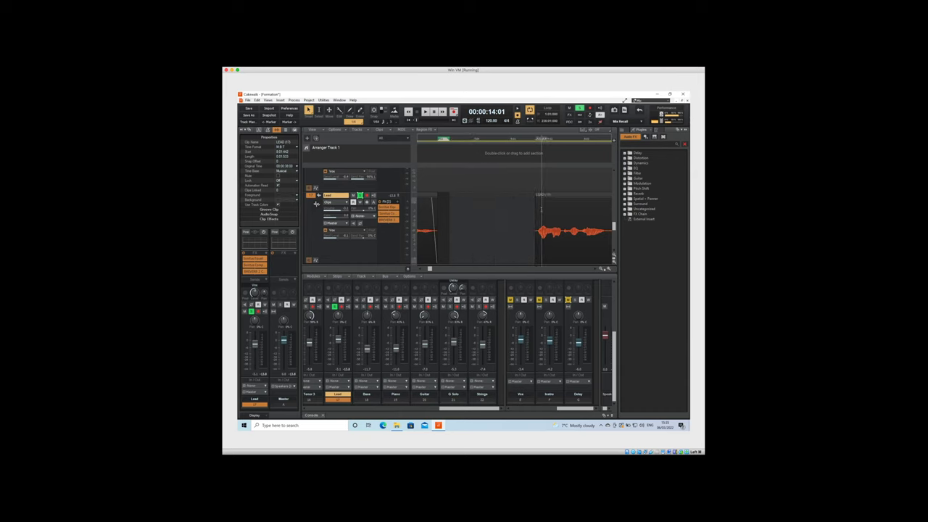
pyautogui.moveTo(535, 200); pyautogui.dragTo(537, 202)
# Listen to the start of the second Lead phrase from 00:00:16:09 and from 00:00:16:06
pyautogui.hscroll(3, 596, 270)
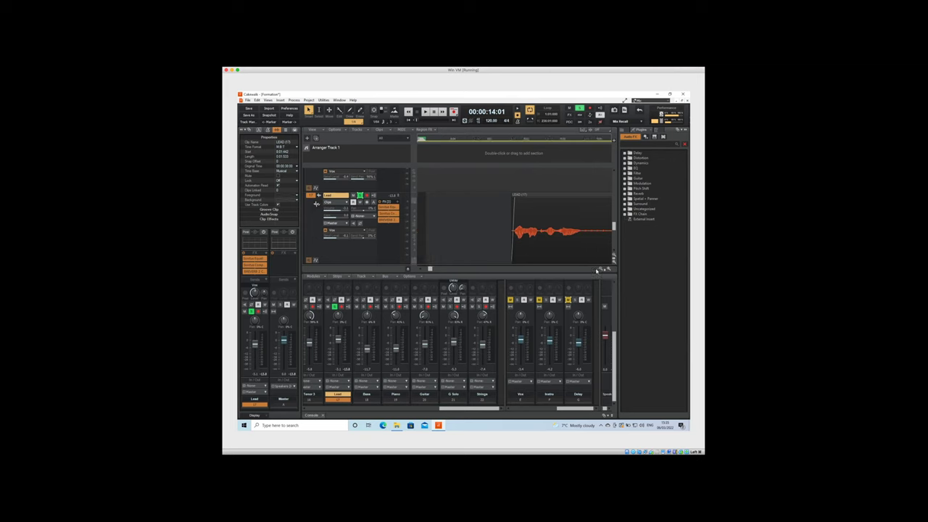
pyautogui.hscroll(2, 596, 270)
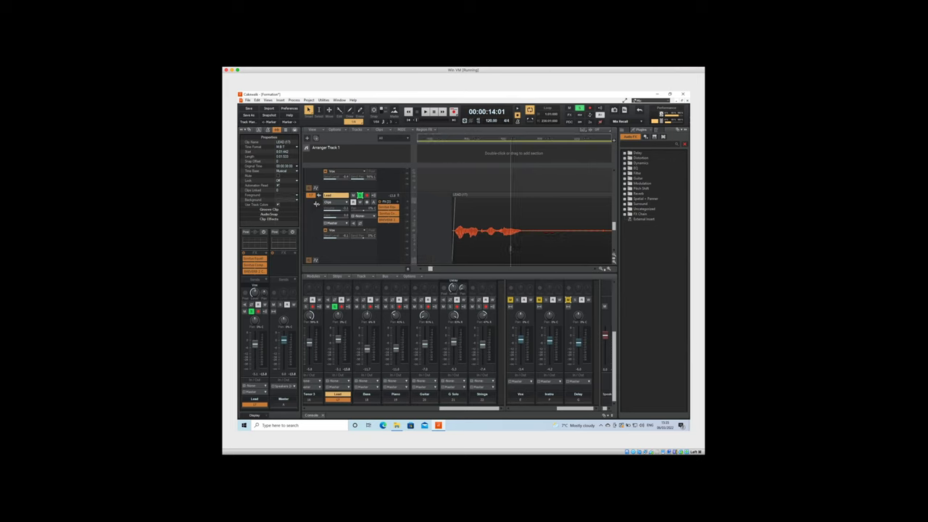
pyautogui.press('space')
pyautogui.press('space')
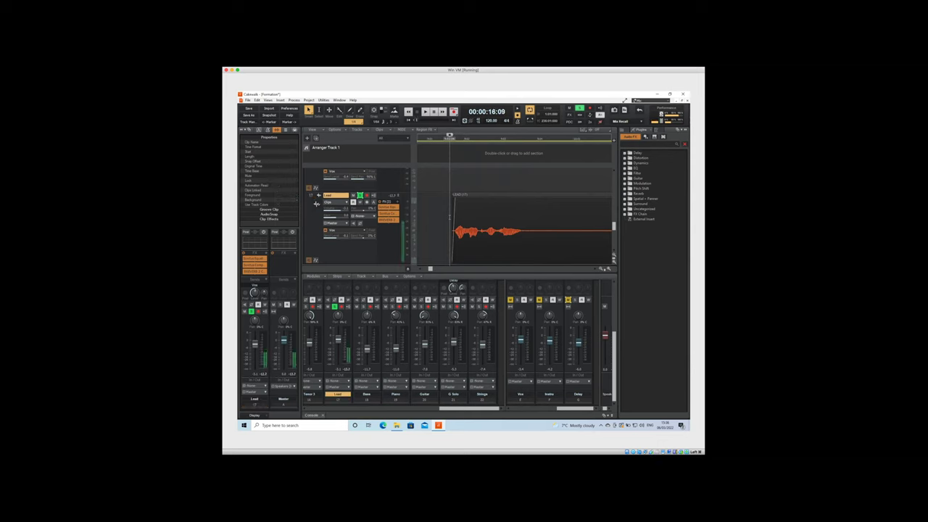
pyautogui.click(440, 227)
pyautogui.press('space')
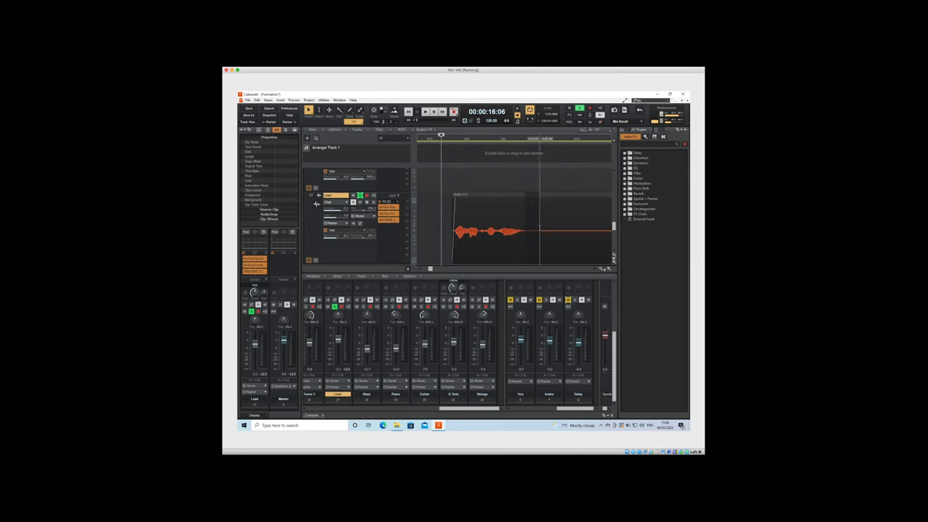
# Remove the silence between the second and third Lead phrases, fading out the second phrase's end and fading in the third phrase's start
pyautogui.click(539, 229)
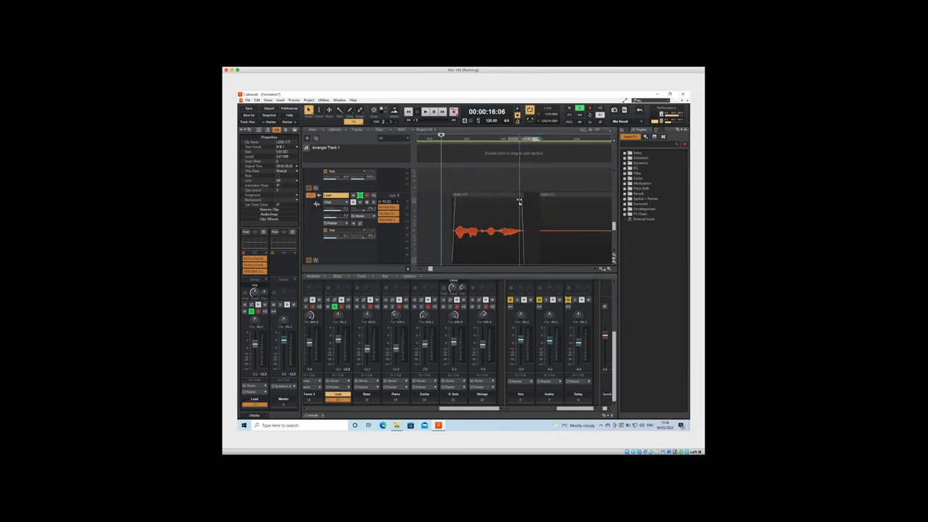
pyautogui.hscroll(5, 594, 271)
pyautogui.hscroll(2, 595, 271)
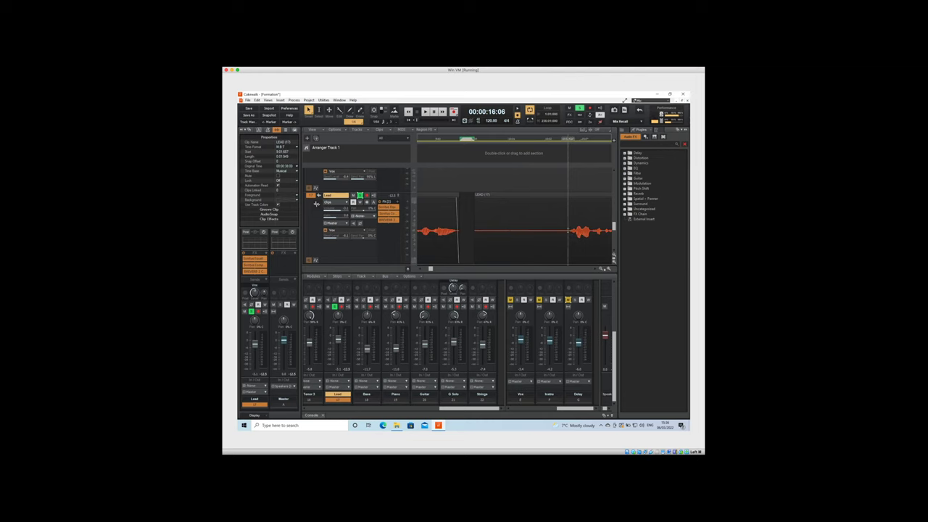
pyautogui.click(567, 217)
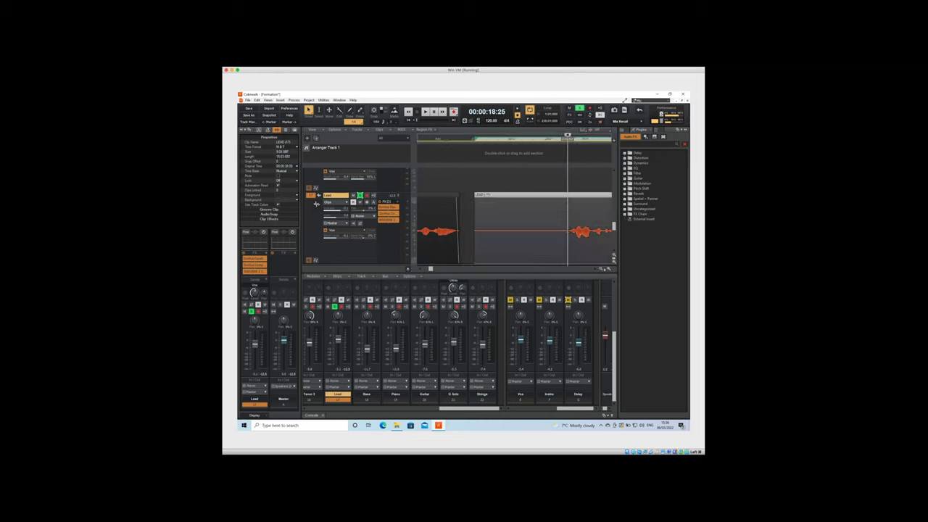
pyautogui.click(527, 231)
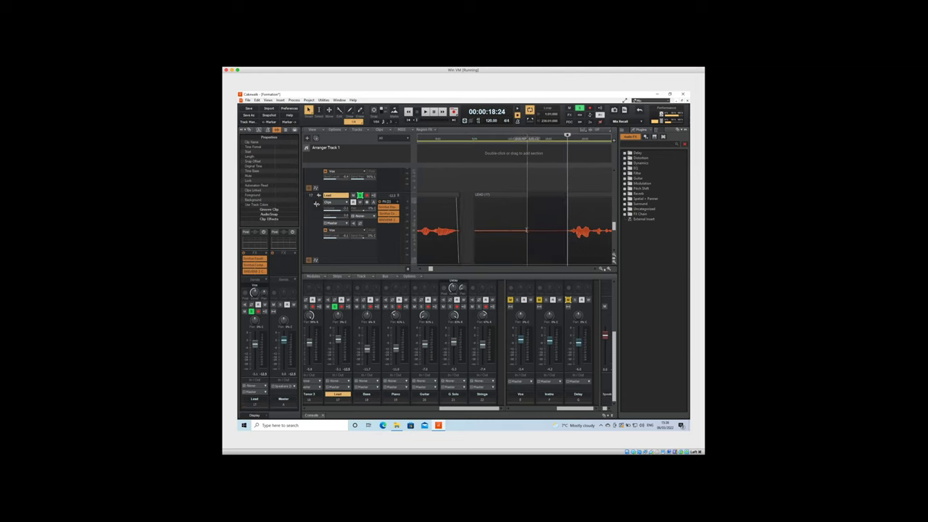
pyautogui.press('Delete')
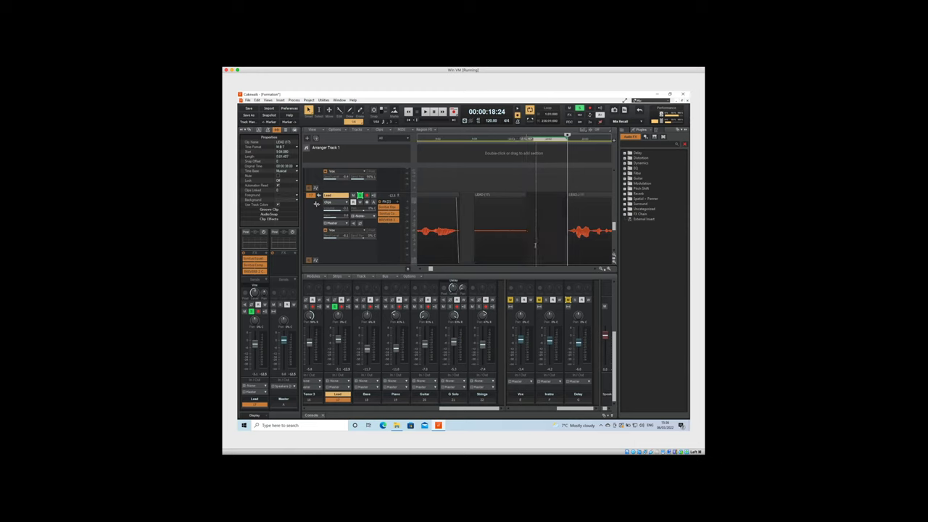
pyautogui.click(516, 244)
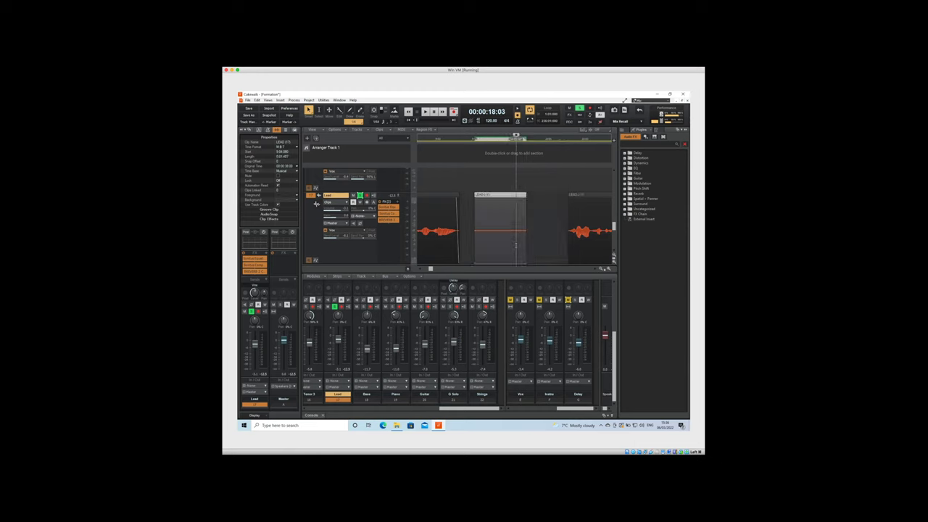
pyautogui.press('Delete')
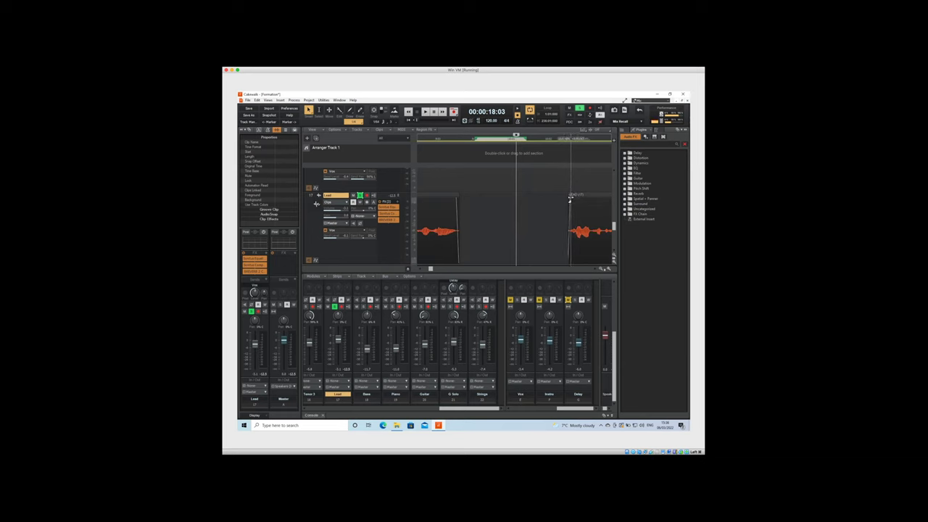
# Listen to the third Lead phrase from 00:00:18:20 and the following phrase from 00:00:20:18
pyautogui.hscroll(5, 594, 270)
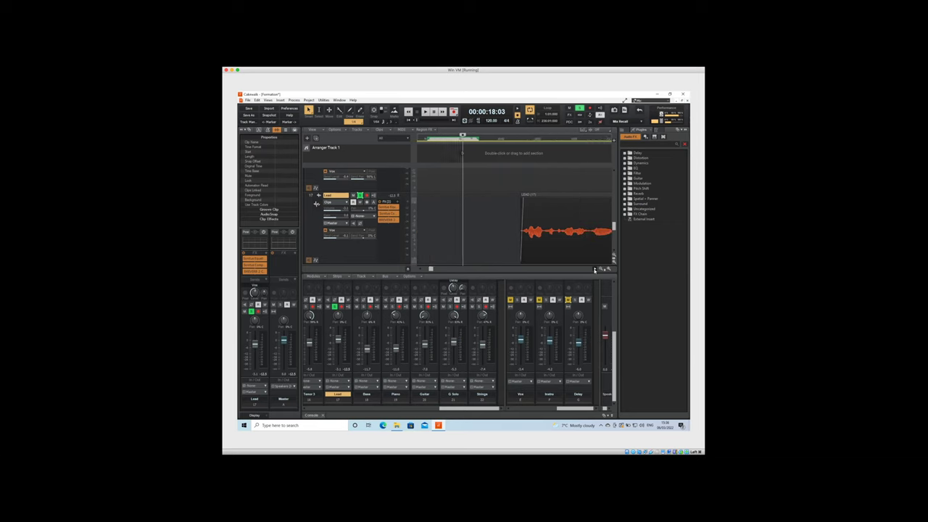
pyautogui.hscroll(5, 594, 270)
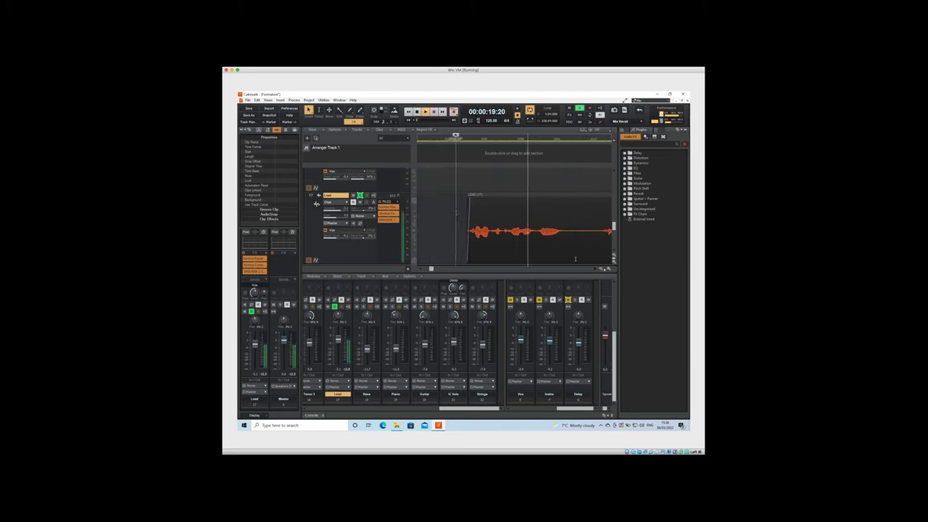
pyautogui.press('space')
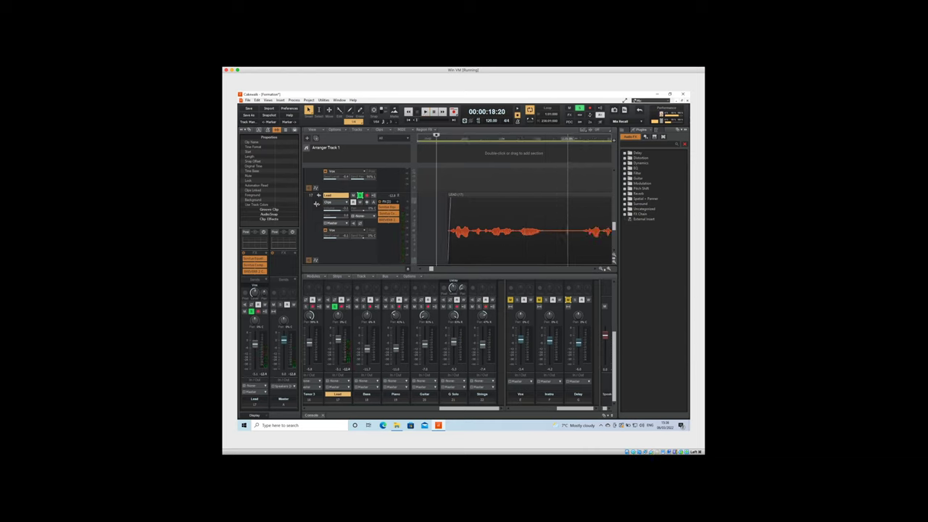
pyautogui.click(576, 230)
pyautogui.press('space')
pyautogui.press('space')
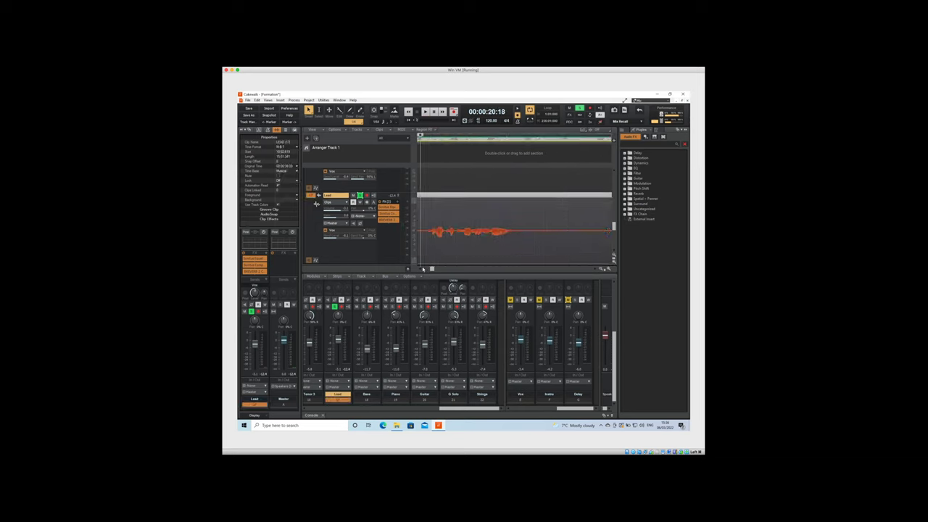
# Cut the silence between the third and fourth Lead phrases, add short fades on both edges, and listen from 00:00:18:23
pyautogui.moveTo(420, 269); pyautogui.dragTo(420, 269)
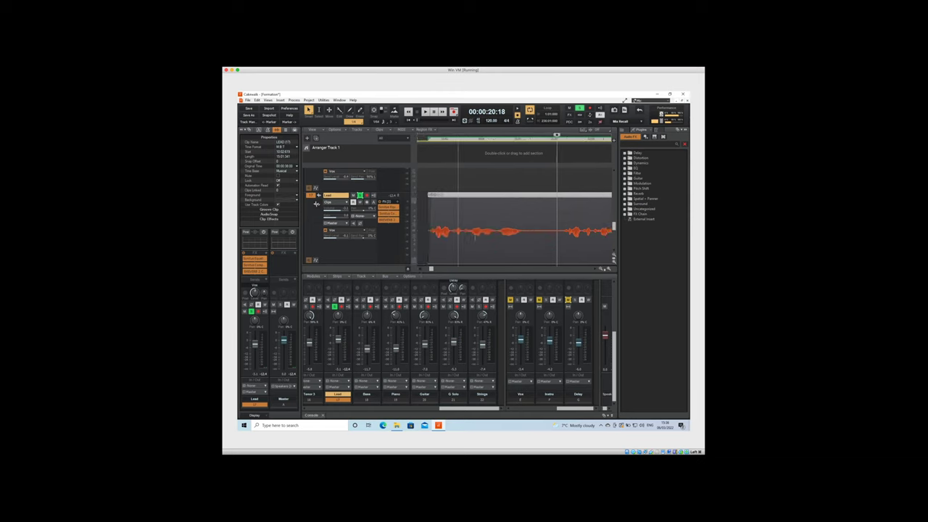
pyautogui.click(538, 217)
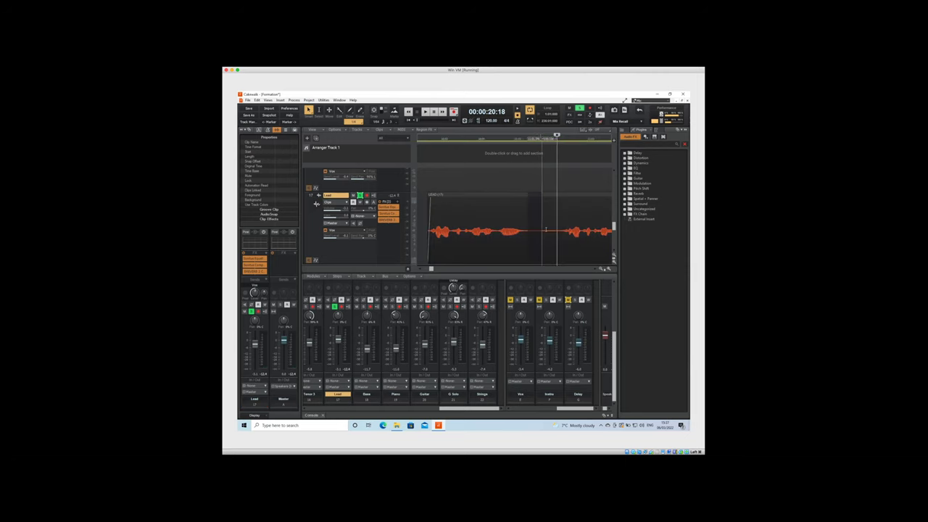
pyautogui.click(556, 218)
pyautogui.press('s')
pyautogui.moveTo(557, 201); pyautogui.dragTo(522, 201)
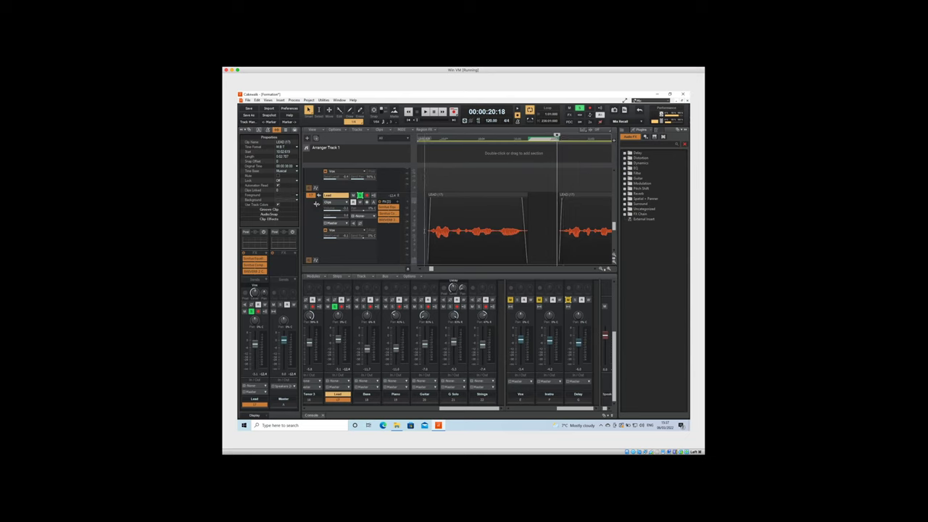
pyautogui.click(425, 231)
pyautogui.press('space')
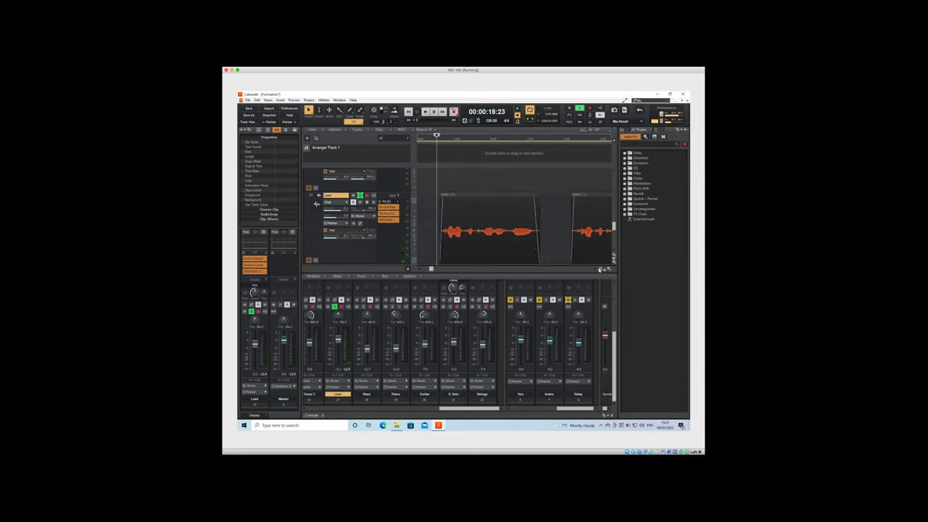
# Cut the silent section after the fourth Lead phrase, add a short fade-out to its end, and listen from 00:00:20:14
pyautogui.hscroll(5, 594, 270)
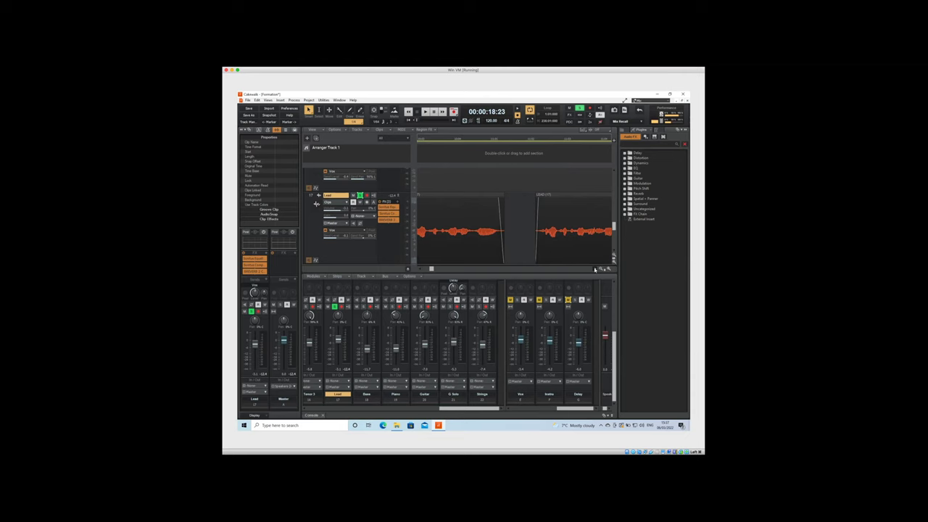
pyautogui.hscroll(5, 594, 271)
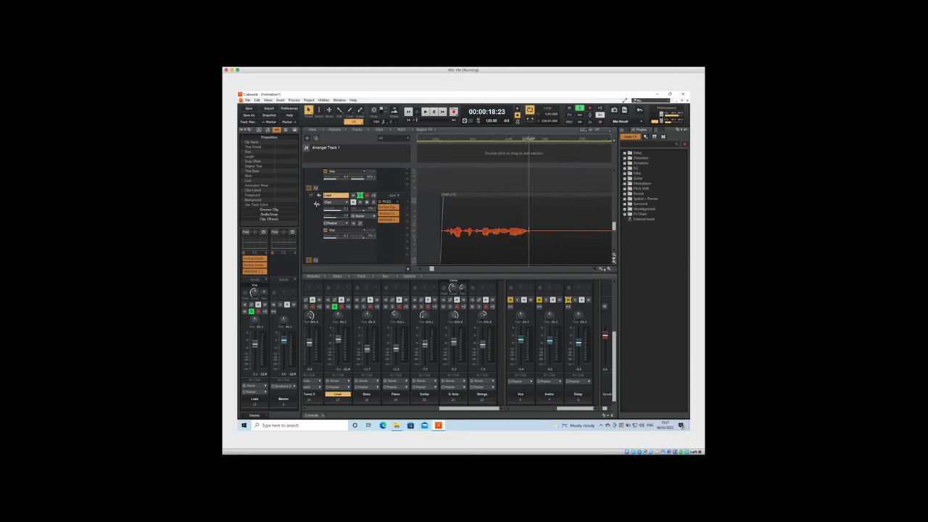
pyautogui.moveTo(529, 231); pyautogui.dragTo(559, 230)
pyautogui.press('Delete')
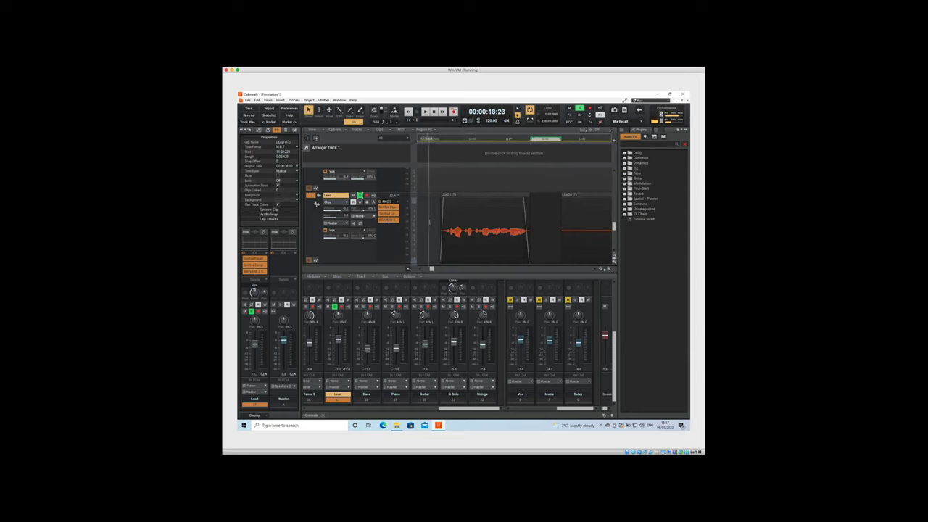
pyautogui.click(430, 223)
pyautogui.press('space')
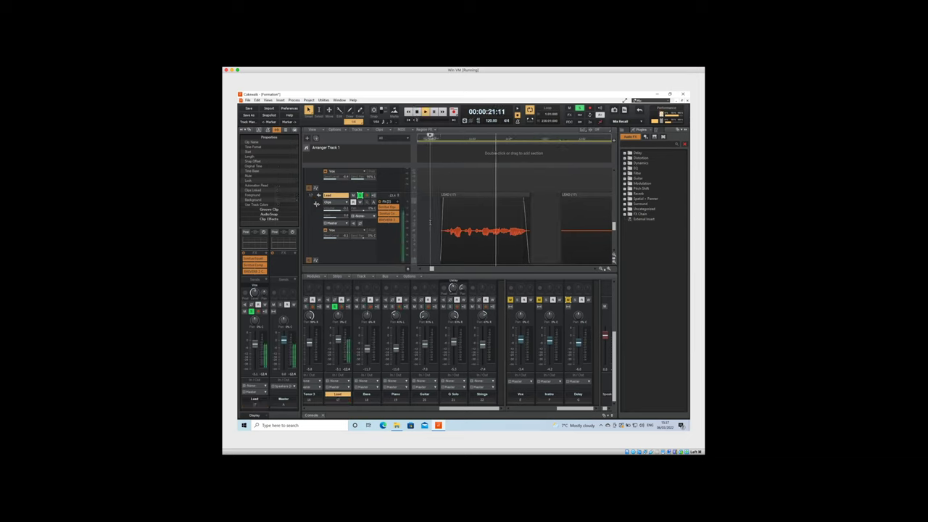
pyautogui.press('space')
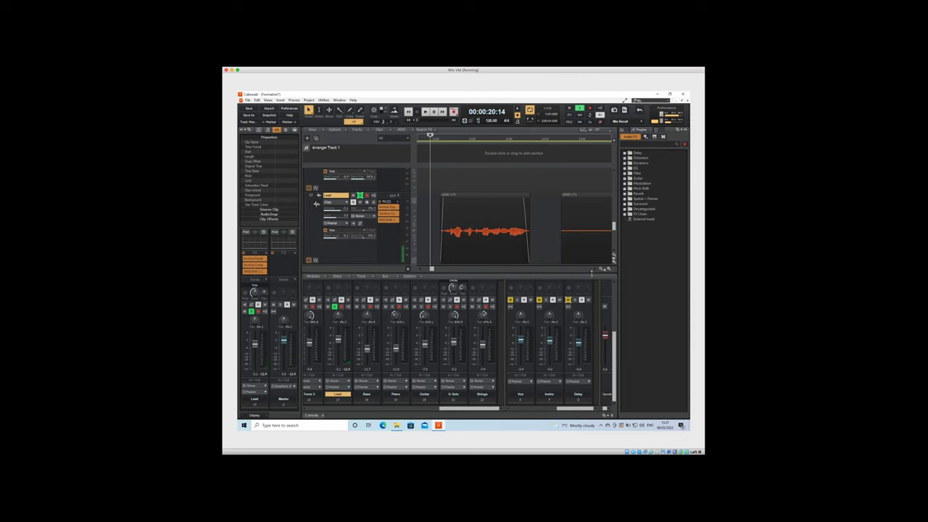
# Delete the remaining silence before the fifth Lead phrase and add a short fade-in to the phrase's start
pyautogui.click(596, 270)
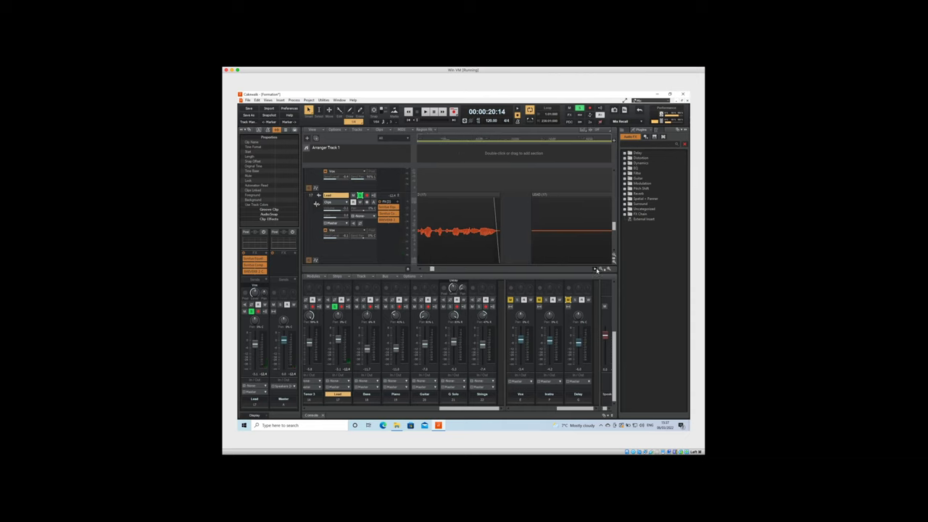
pyautogui.click(596, 270)
pyautogui.click(600, 270)
pyautogui.click(601, 269)
pyautogui.click(601, 269)
pyautogui.click(601, 270)
pyautogui.click(600, 270)
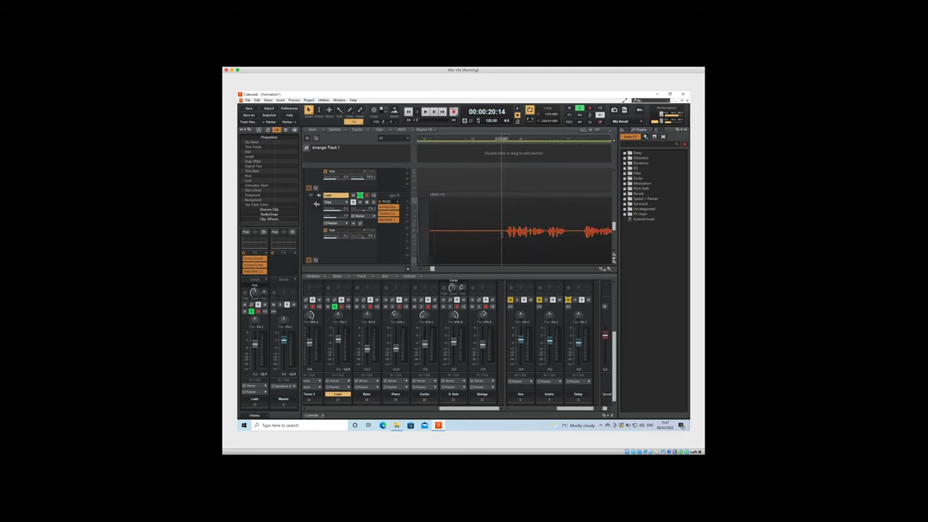
pyautogui.moveTo(505, 231); pyautogui.dragTo(437, 233)
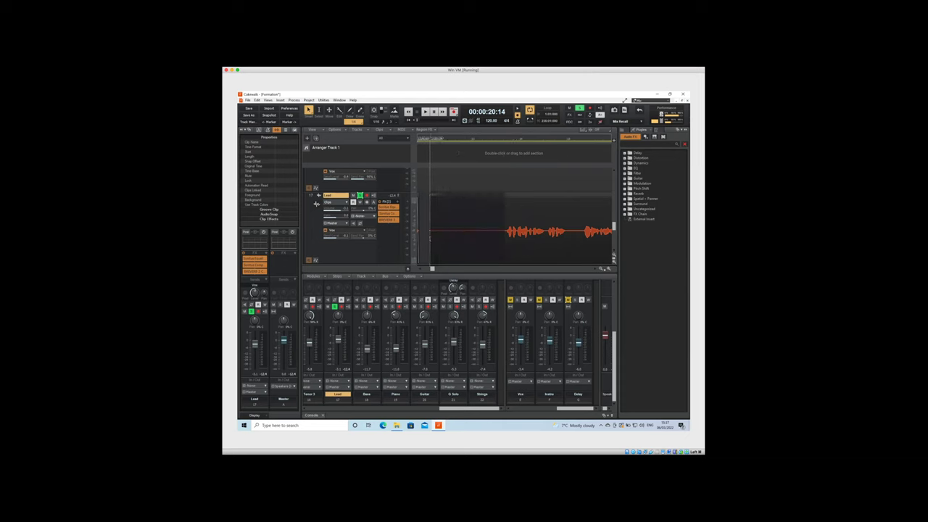
pyautogui.click(427, 240)
pyautogui.moveTo(427, 240); pyautogui.dragTo(505, 240)
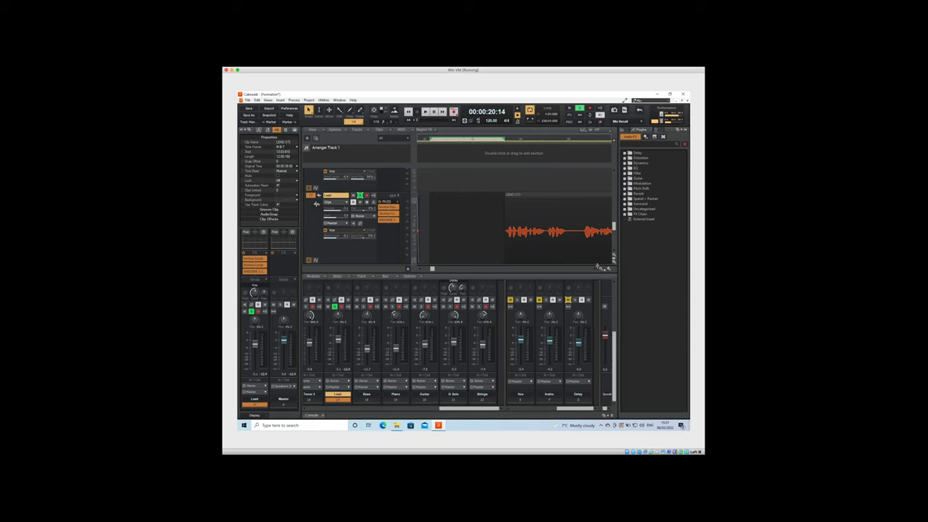
pyautogui.click(596, 269)
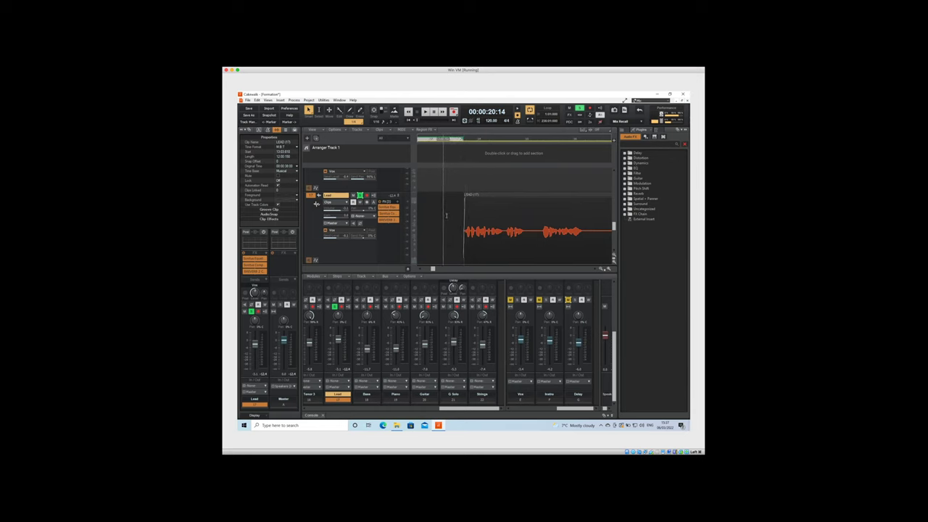
# Listen to the fifth Lead phrase from 00:00:24:26
pyautogui.click(450, 213)
pyautogui.press('space')
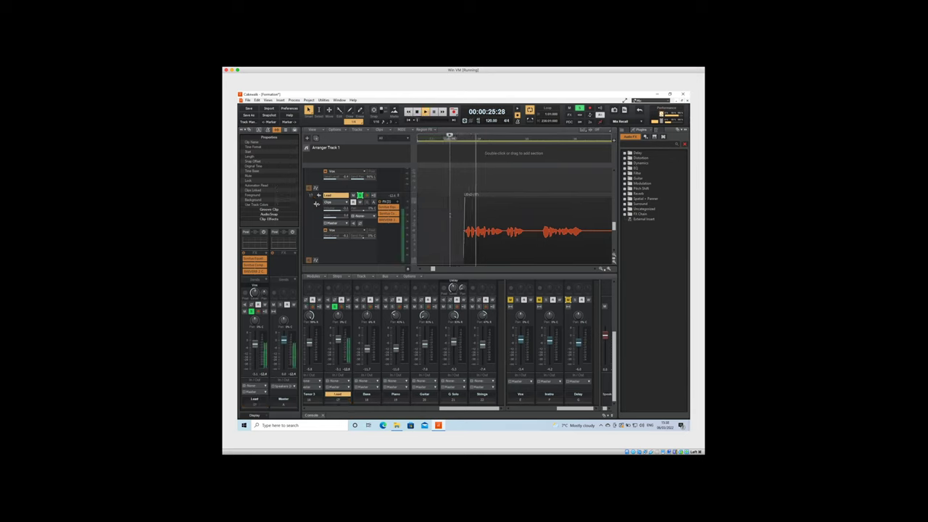
pyautogui.press('space')
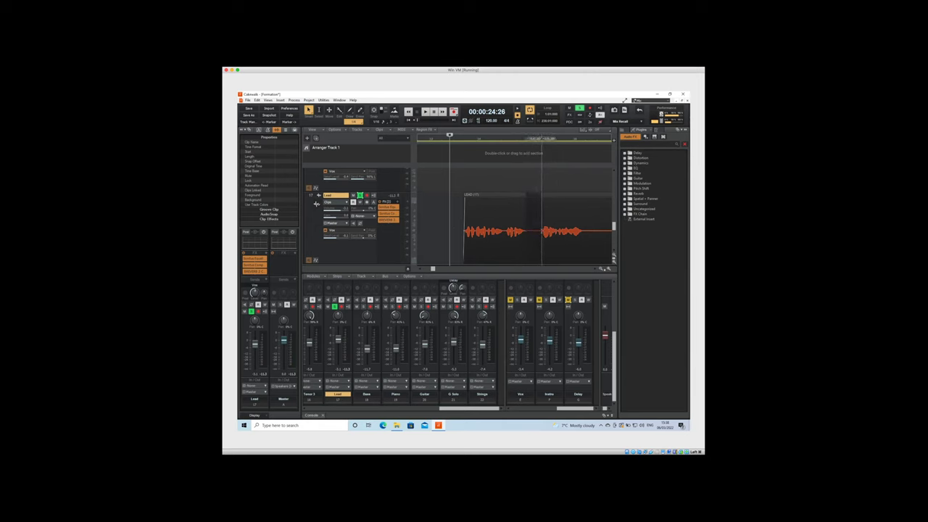
# Cut the silence between the fifth and sixth Lead phrases and add short fades to both edges of the gap
pyautogui.click(541, 200)
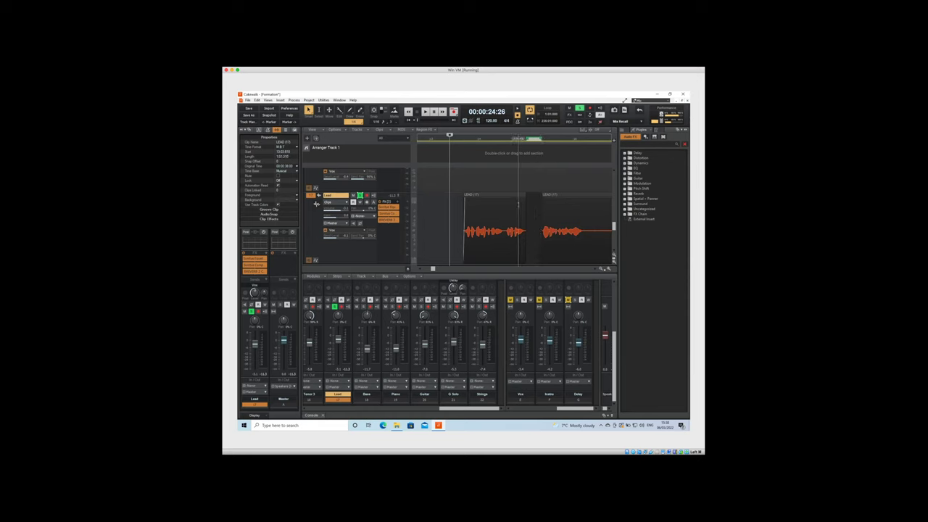
pyautogui.moveTo(528, 197); pyautogui.dragTo(523, 197)
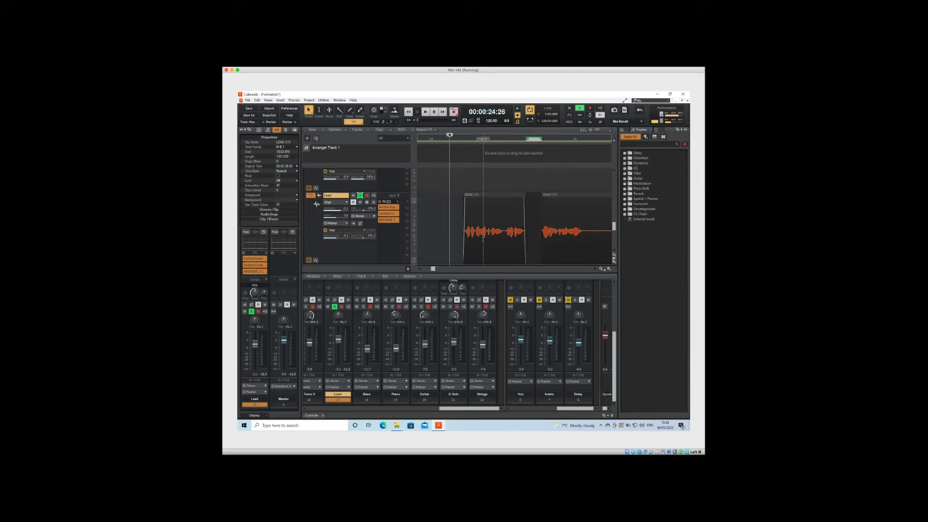
pyautogui.press('space')
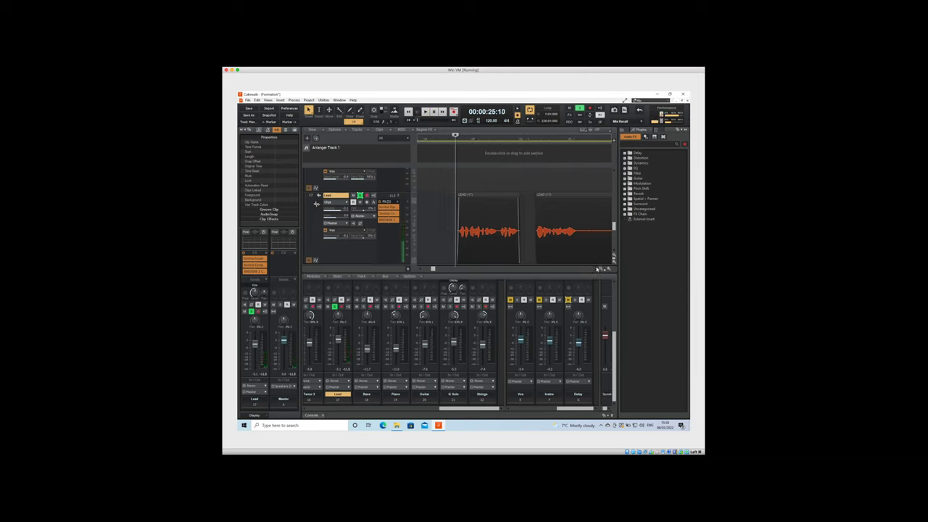
pyautogui.click(606, 269)
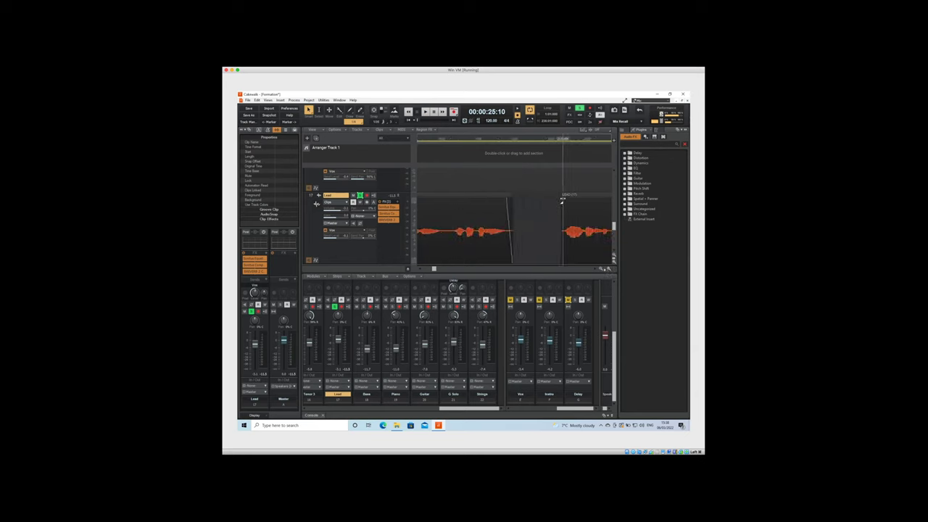
pyautogui.moveTo(561, 202); pyautogui.dragTo(549, 208)
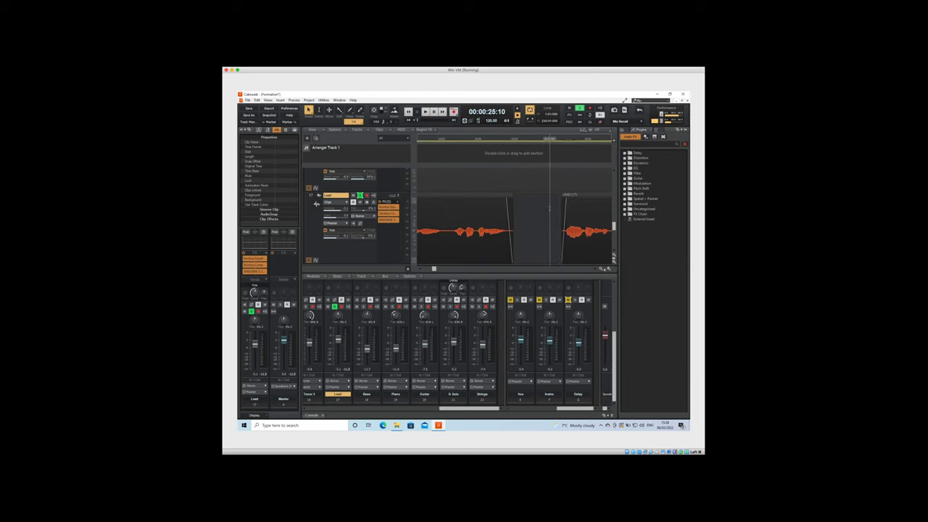
# Cut the silent section right after the sixth Lead phrase and add a short fade-out to the phrase's end
pyautogui.hscroll(3, 573, 232)
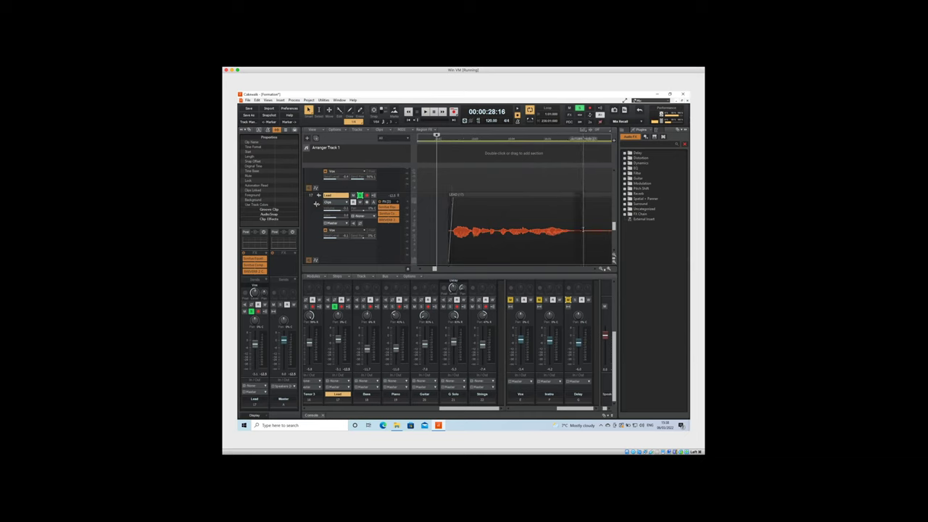
pyautogui.click(583, 231)
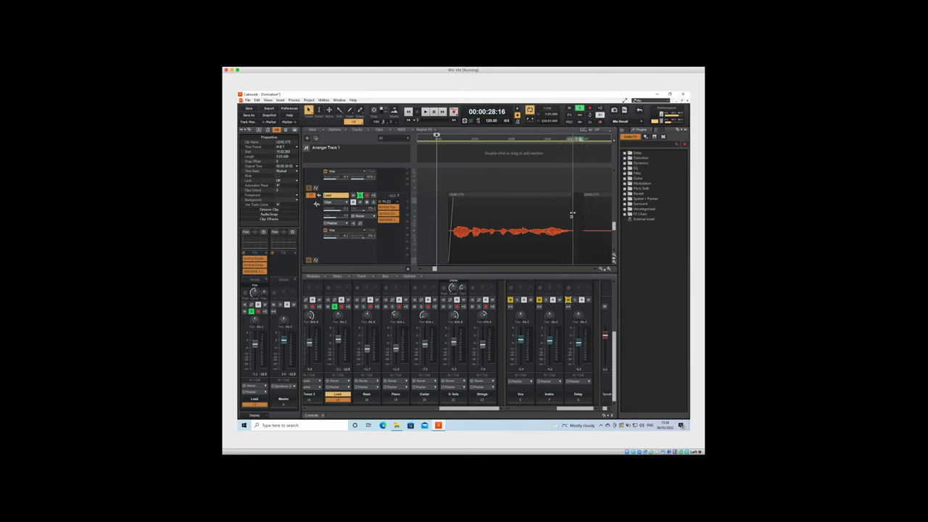
pyautogui.moveTo(572, 198); pyautogui.dragTo(568, 201)
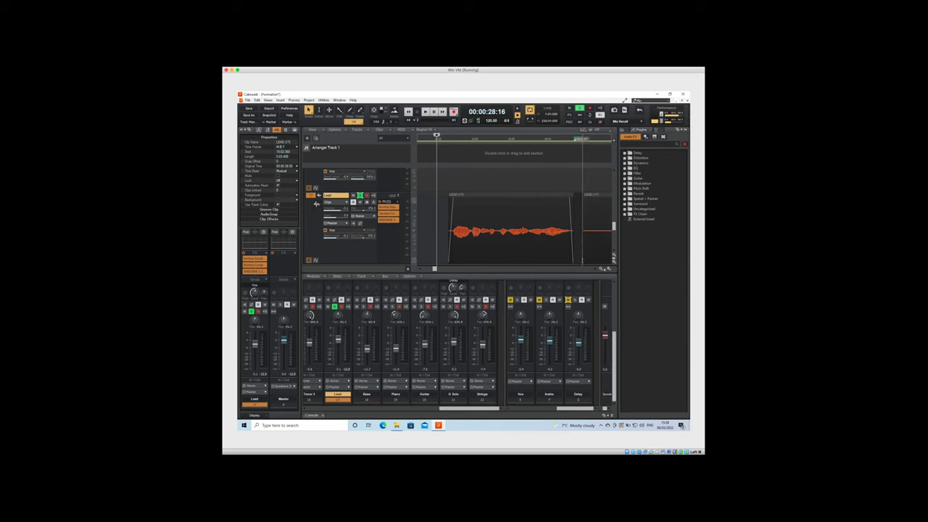
# Delete the remaining silence between the sixth and seventh Lead phrases, including the leftover silent clip
pyautogui.hscroll(4, 594, 270)
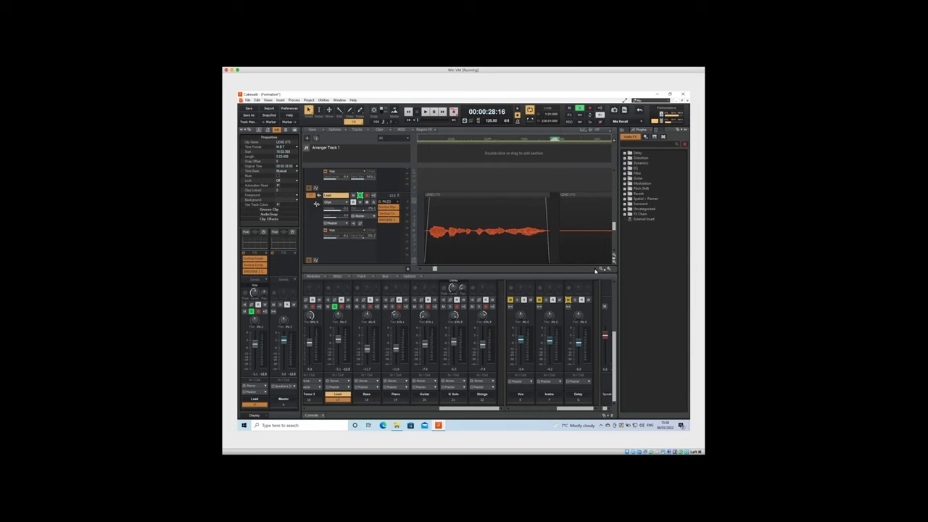
pyautogui.hscroll(8, 595, 271)
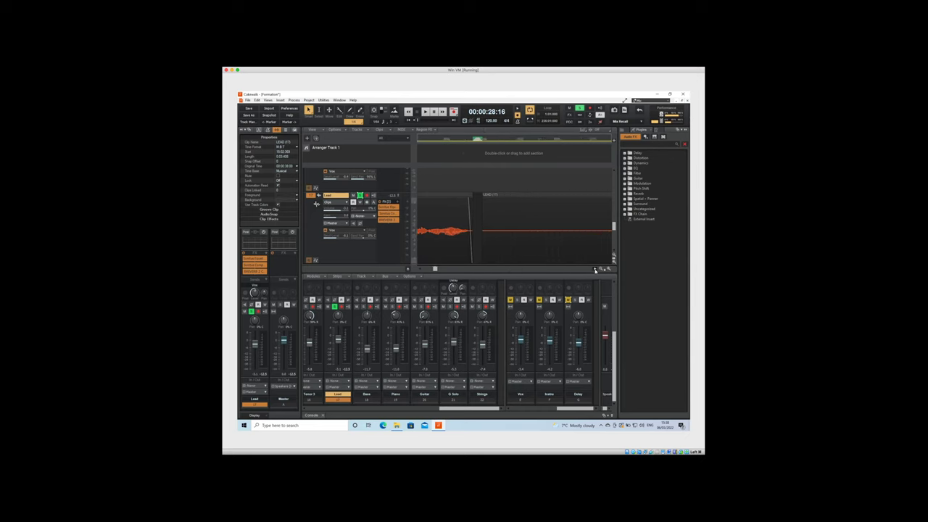
pyautogui.hscroll(2, 594, 271)
pyautogui.hscroll(10, 601, 270)
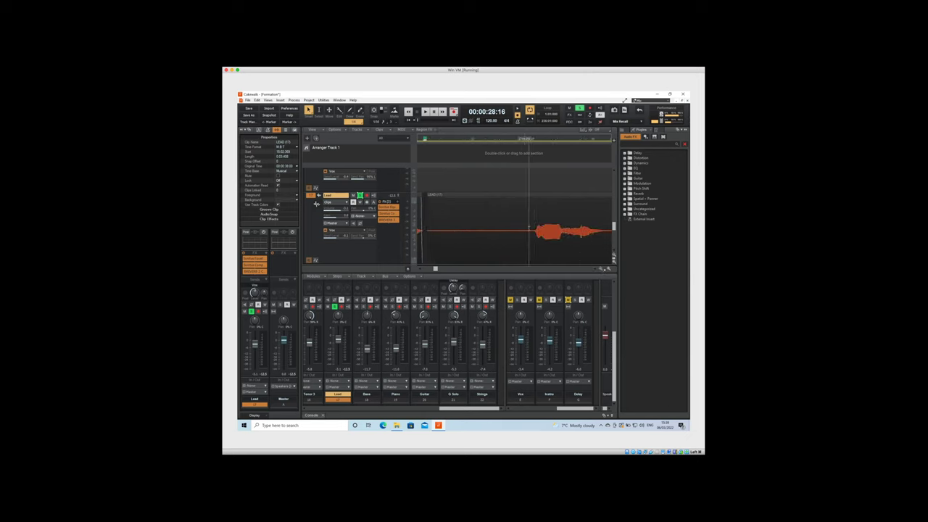
pyautogui.moveTo(531, 217); pyautogui.dragTo(493, 217)
pyautogui.press('Delete')
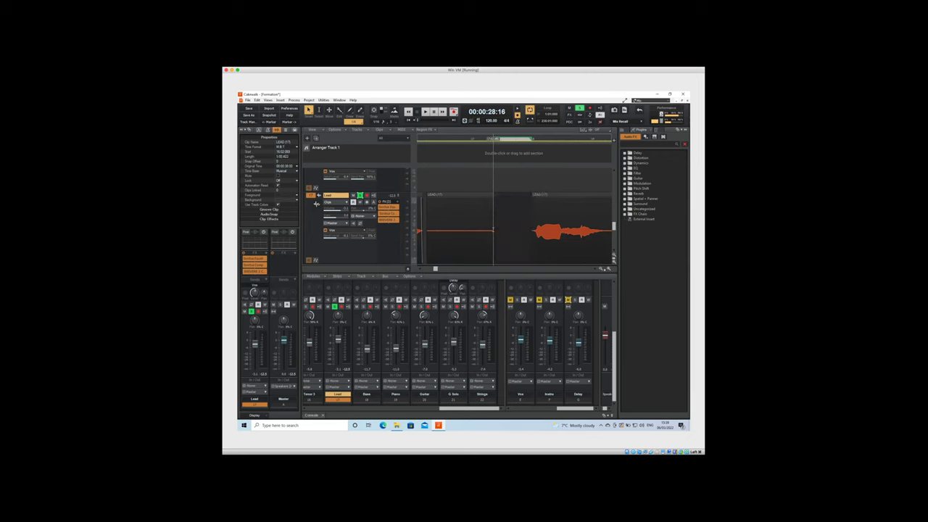
pyautogui.click(465, 232)
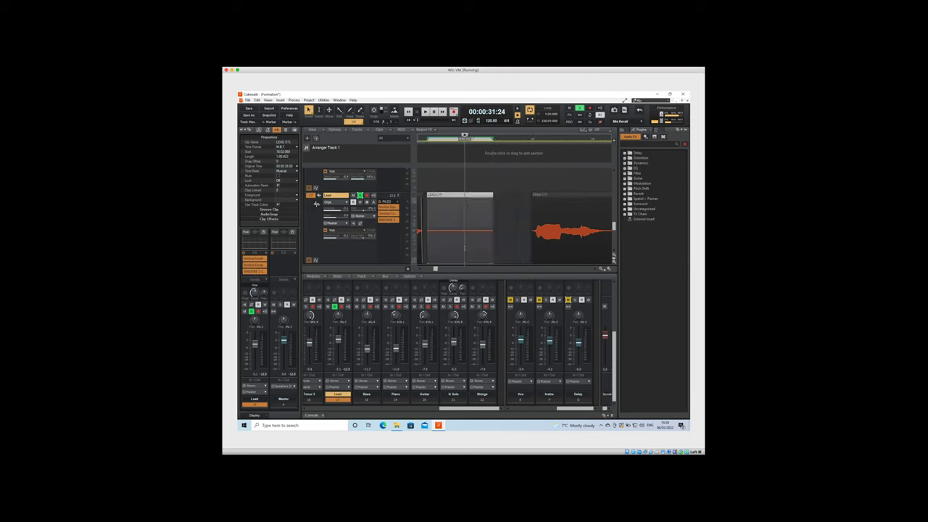
pyautogui.press('Delete')
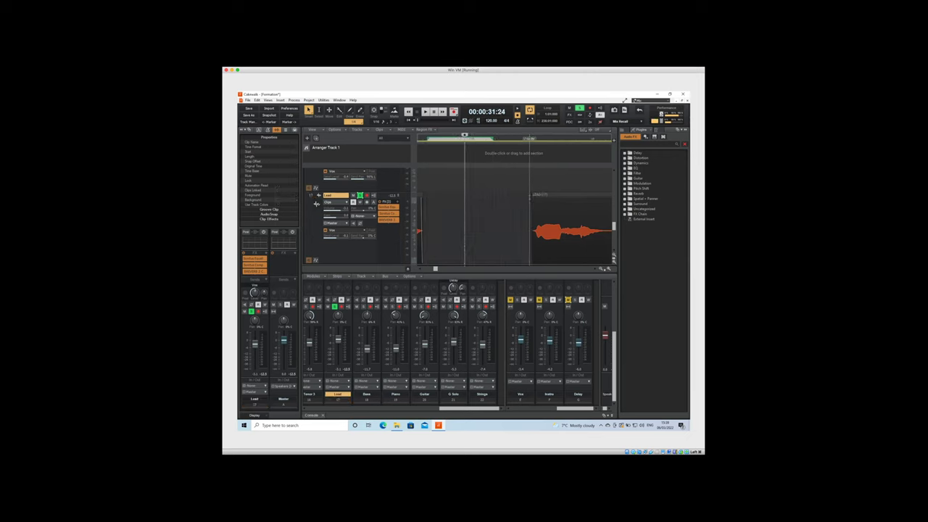
# Add a short fade-in to the start of the seventh Lead phrase and listen from 00:00:33:12
pyautogui.click(511, 221)
pyautogui.press('space')
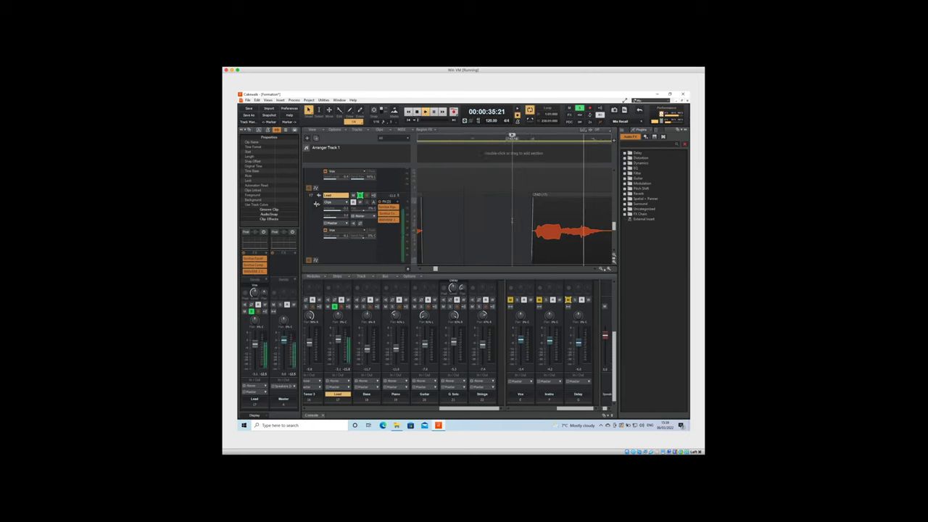
pyautogui.press('space')
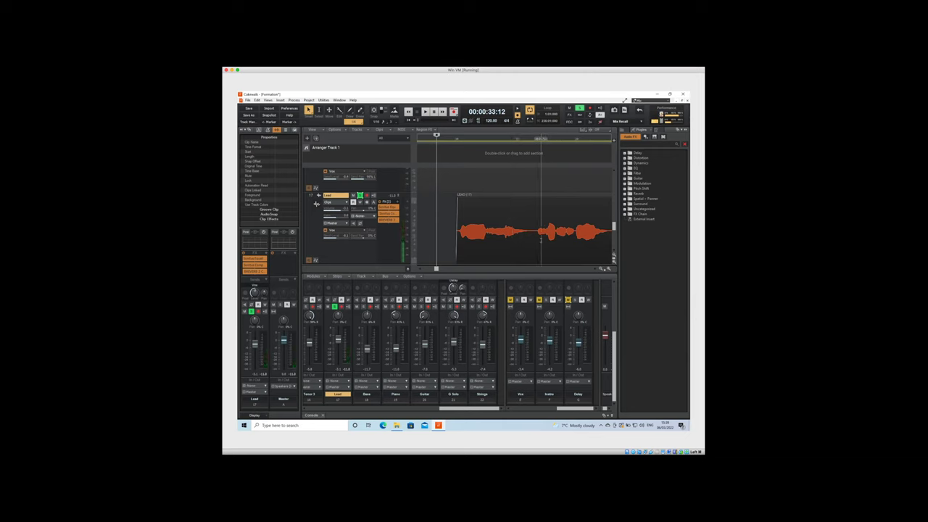
pyautogui.press('space')
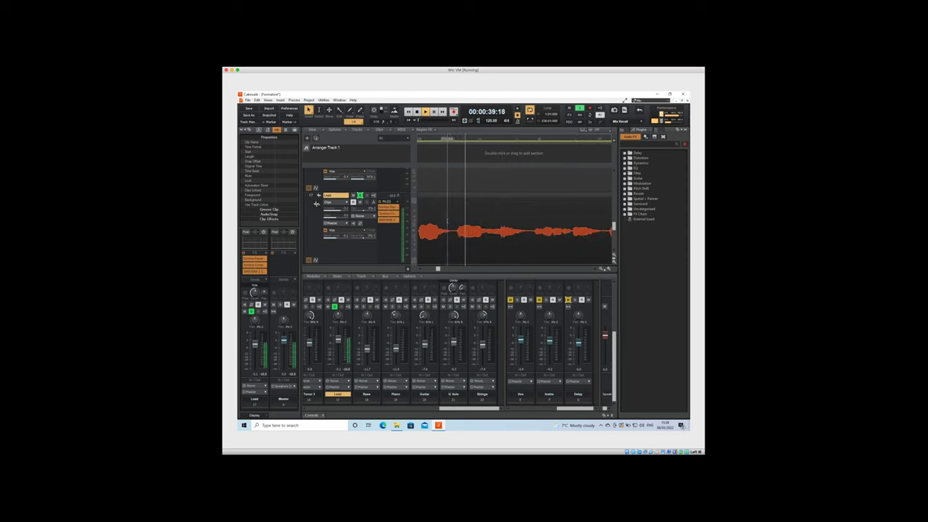
pyautogui.press('space')
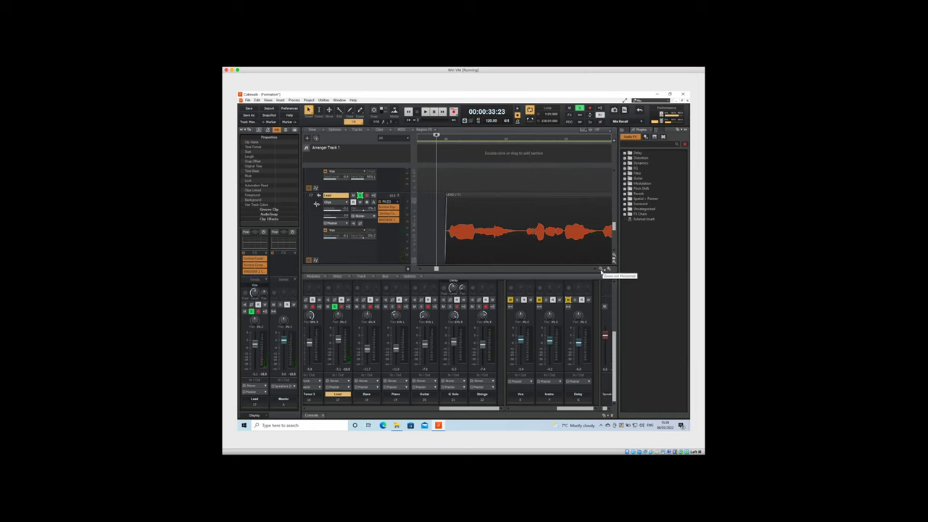
# Listen through the long seventh Lead phrase from 00:00:35:25 and again from 00:00:40:11
pyautogui.click(601, 270)
pyautogui.click(602, 270)
pyautogui.click(601, 270)
pyautogui.click(601, 271)
pyautogui.click(601, 270)
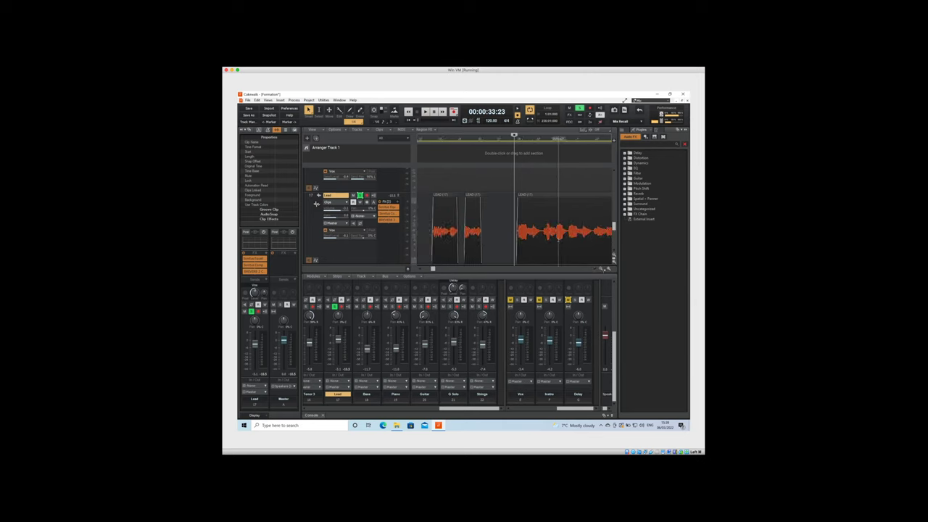
pyautogui.click(535, 217)
pyautogui.press('space')
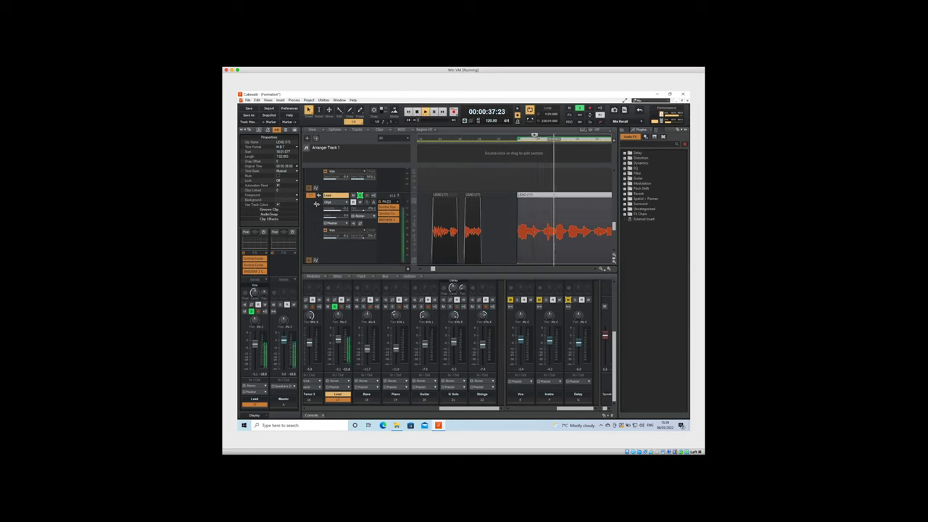
pyautogui.press('space')
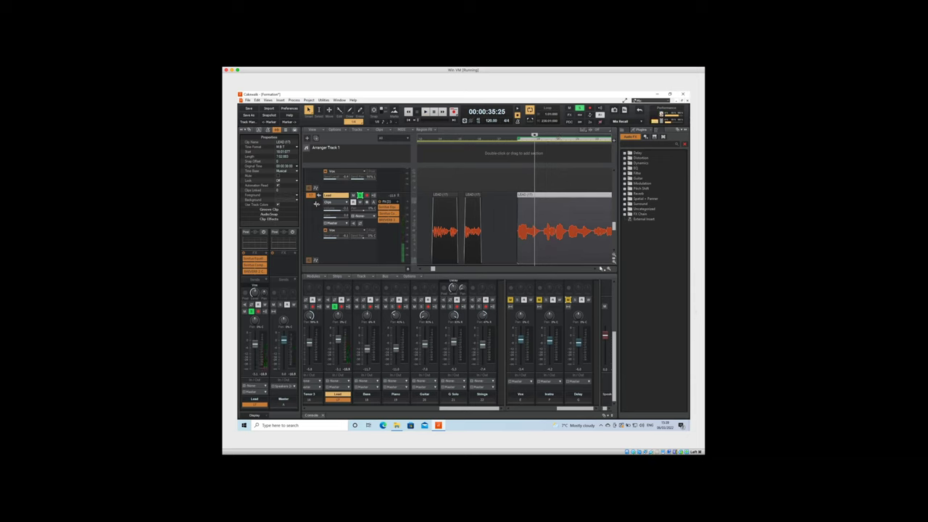
pyautogui.hscroll(5, 595, 271)
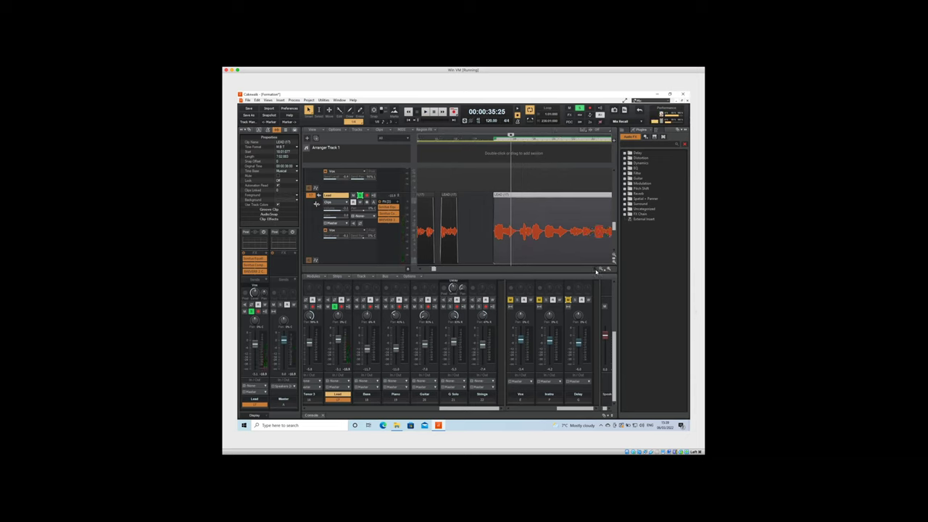
pyautogui.hscroll(5, 596, 271)
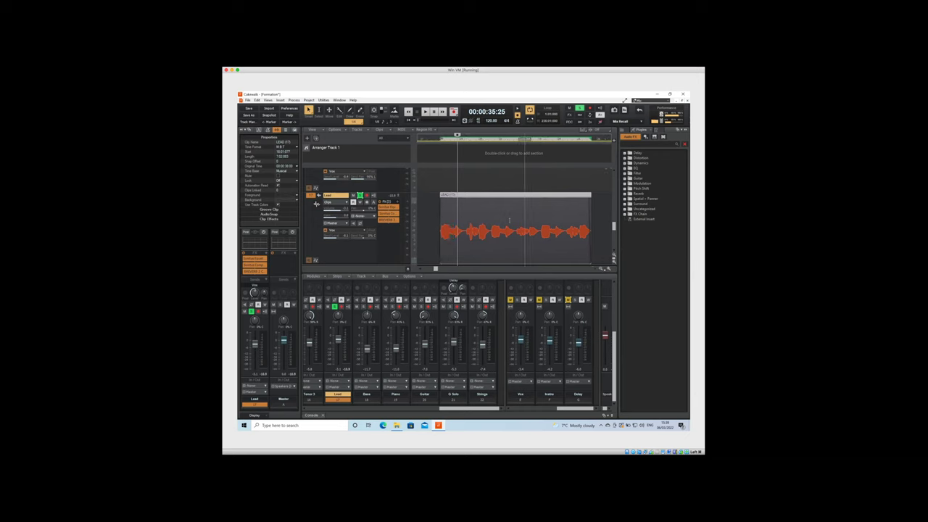
pyautogui.press('space')
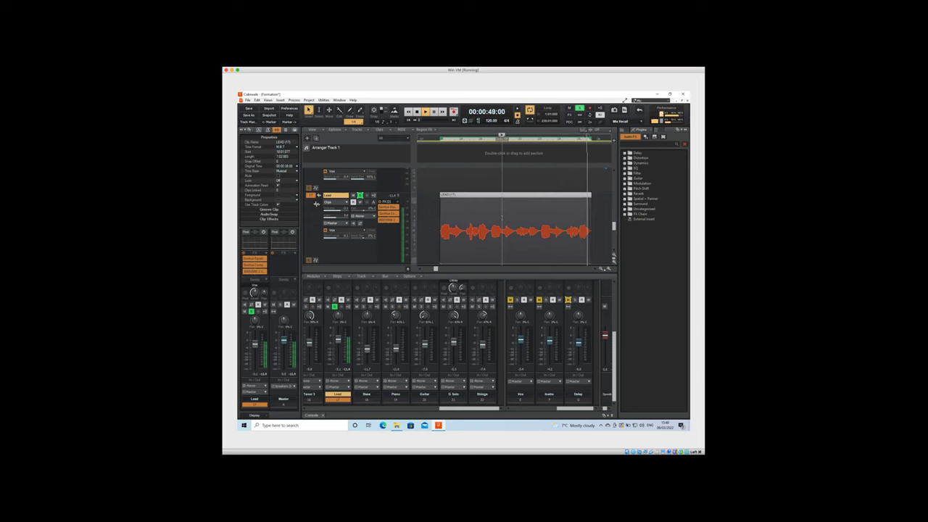
pyautogui.press('space')
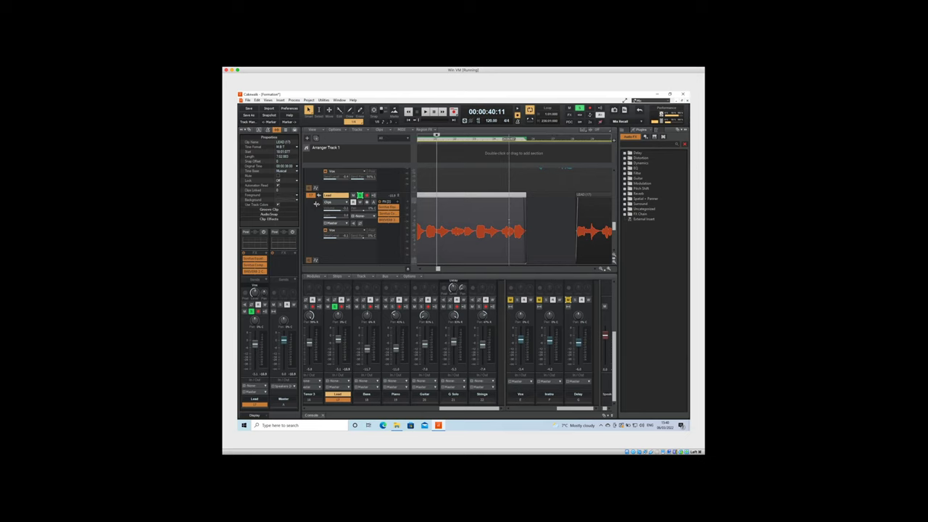
# Try a longer fade-out at the end of the seventh Lead phrase, listening repeatedly from 00:00:48:09
pyautogui.click(514, 224)
pyautogui.press('space')
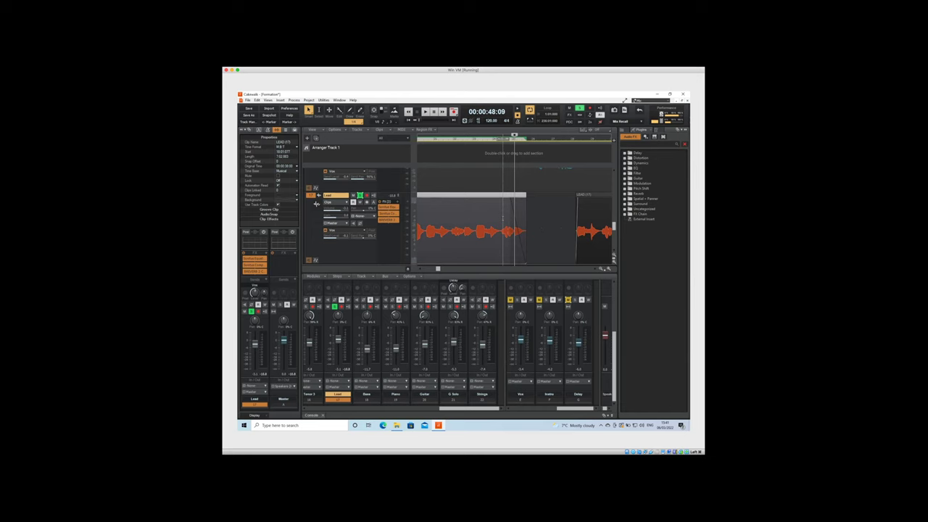
pyautogui.press('space')
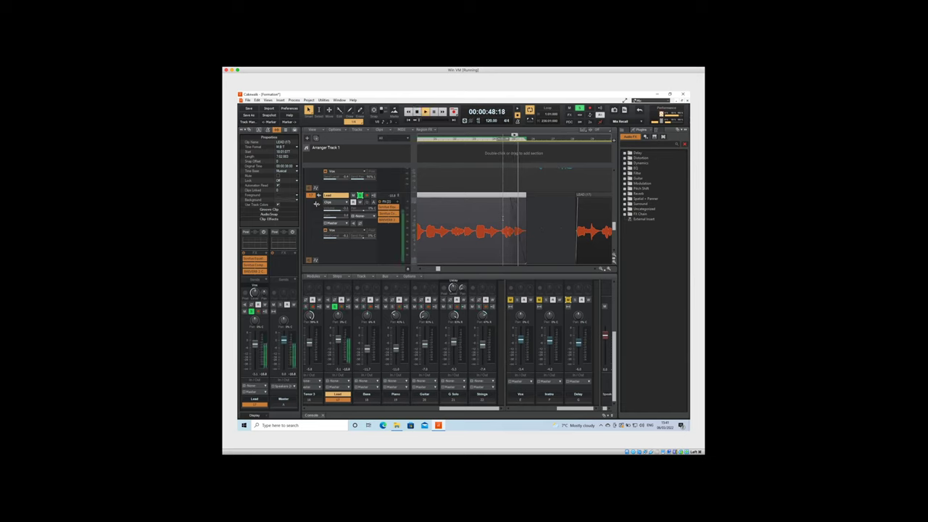
pyautogui.press('space')
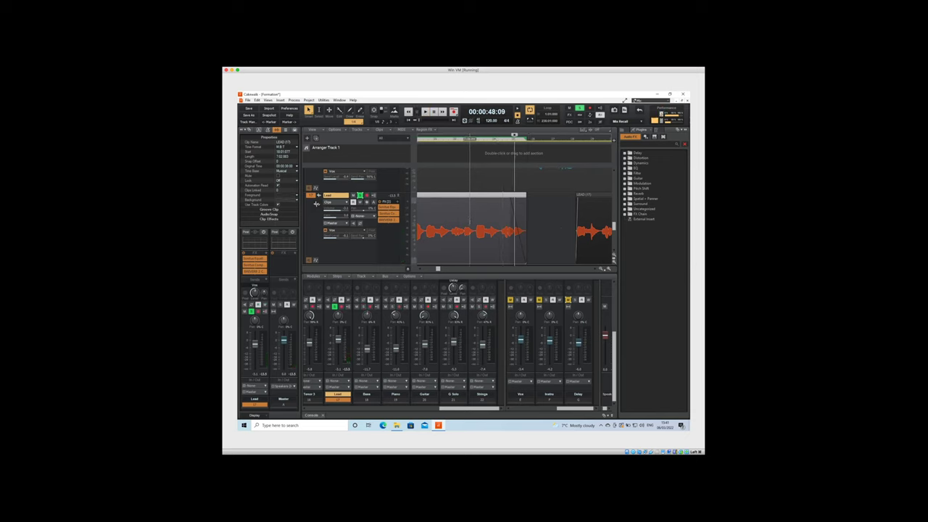
pyautogui.press('space')
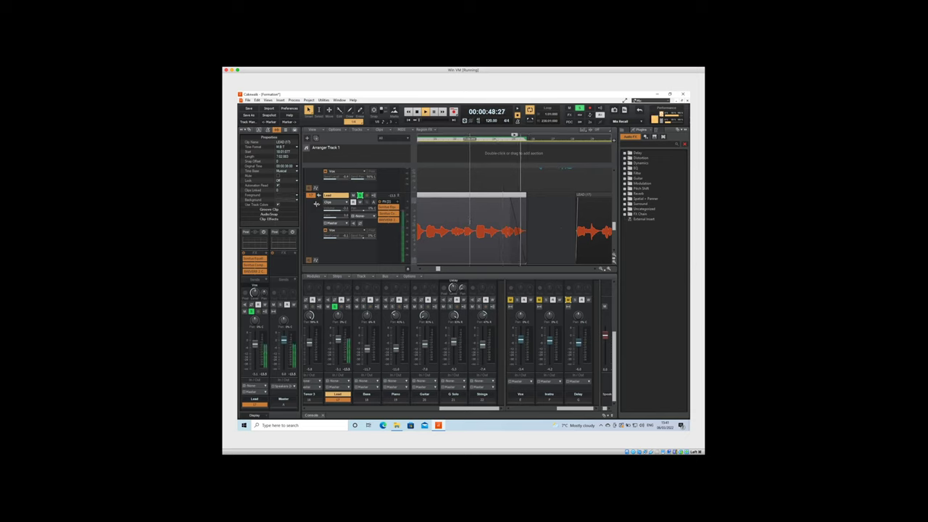
pyautogui.press('space')
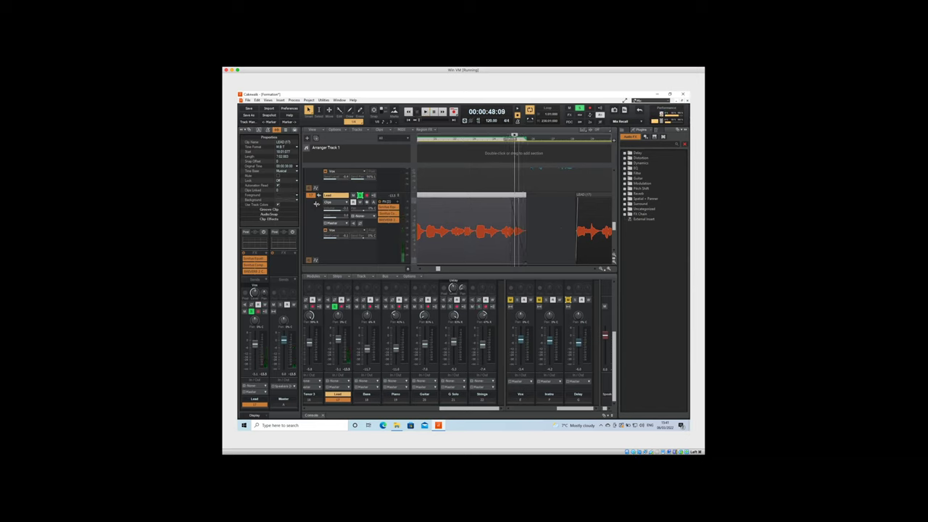
# Listen from 00:00:46:05, shorten the fade-out at the end of the seventh Lead phrase, and check it from 00:00:48:03
pyautogui.click(493, 136)
pyautogui.press('space')
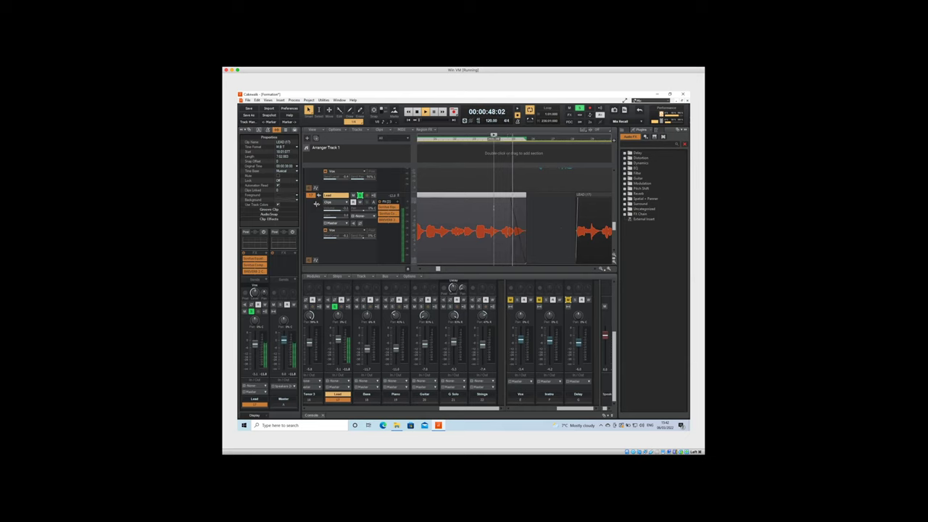
pyautogui.press('space')
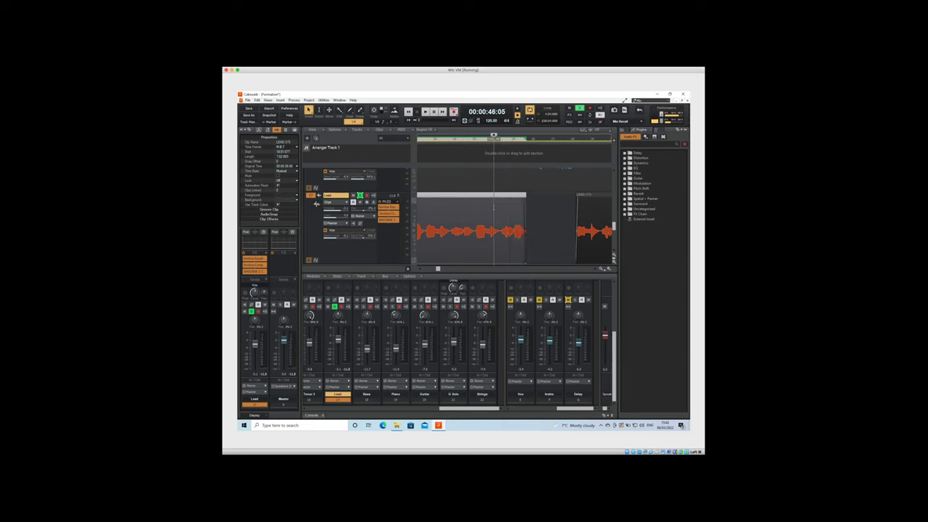
pyautogui.press('space')
pyautogui.press('space')
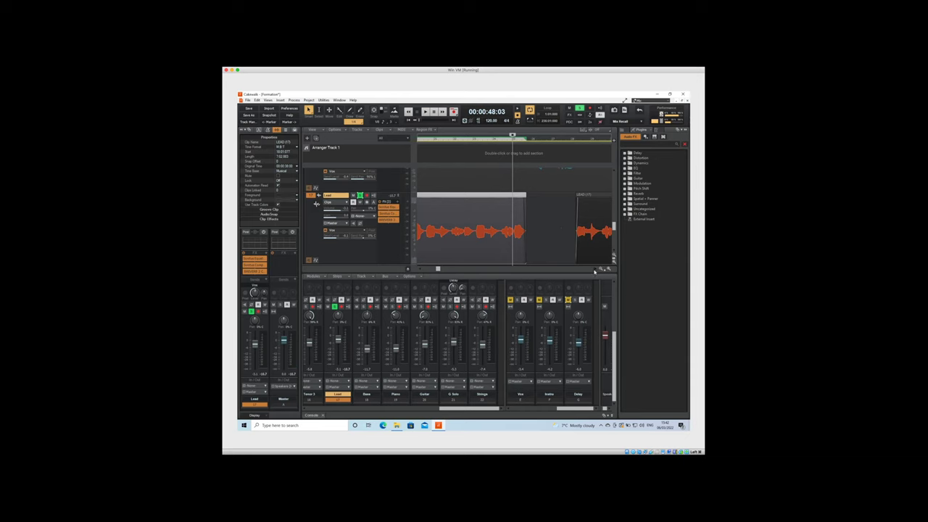
# Listen to the start of the eighth Lead phrase from 00:00:53:24
pyautogui.hscroll(5, 595, 271)
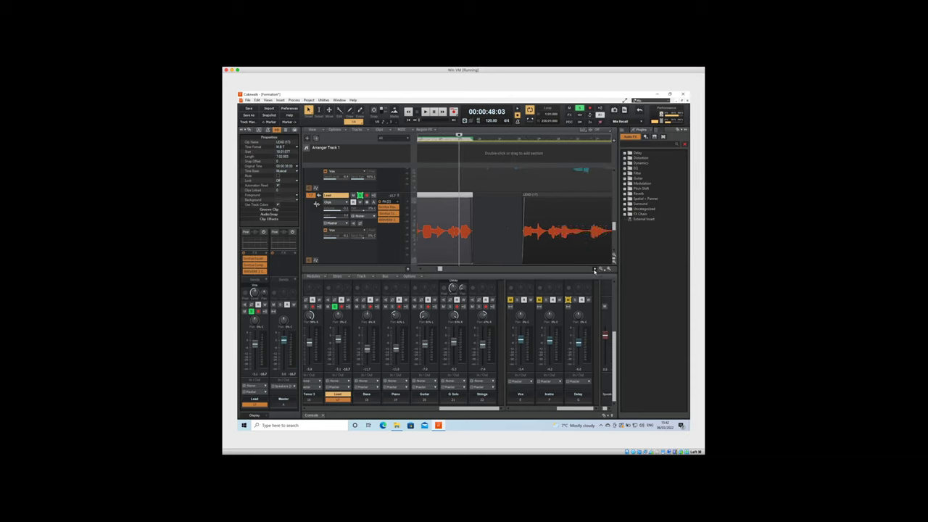
pyautogui.hscroll(5, 594, 270)
pyautogui.click(464, 218)
pyautogui.press('space')
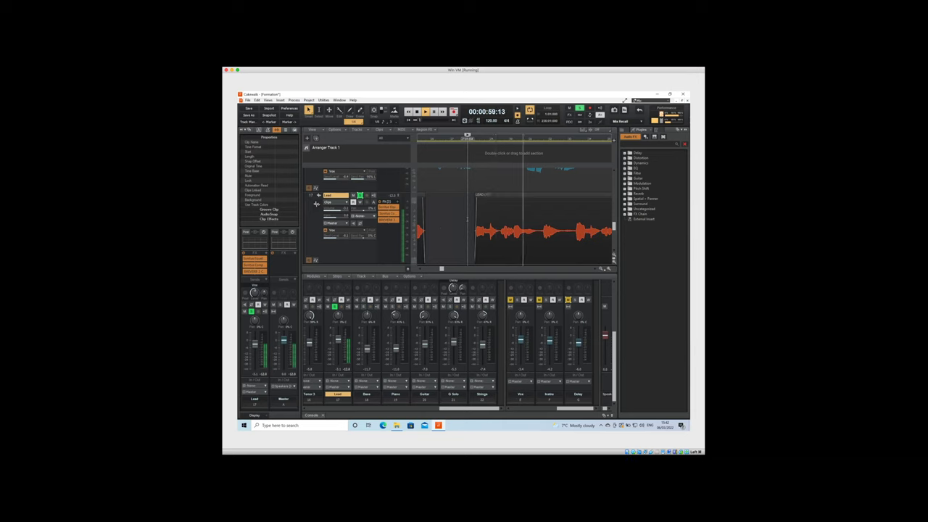
pyautogui.press('space')
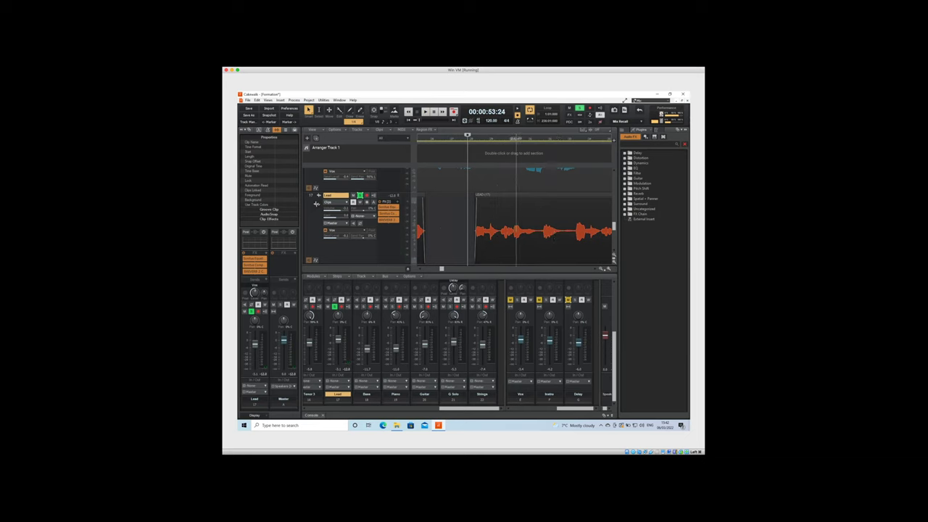
# Listen from 00:00:58:22 and cut the short silent gap around 00:01:00 out of the Lead clip, ending the eighth phrase there
pyautogui.click(516, 232)
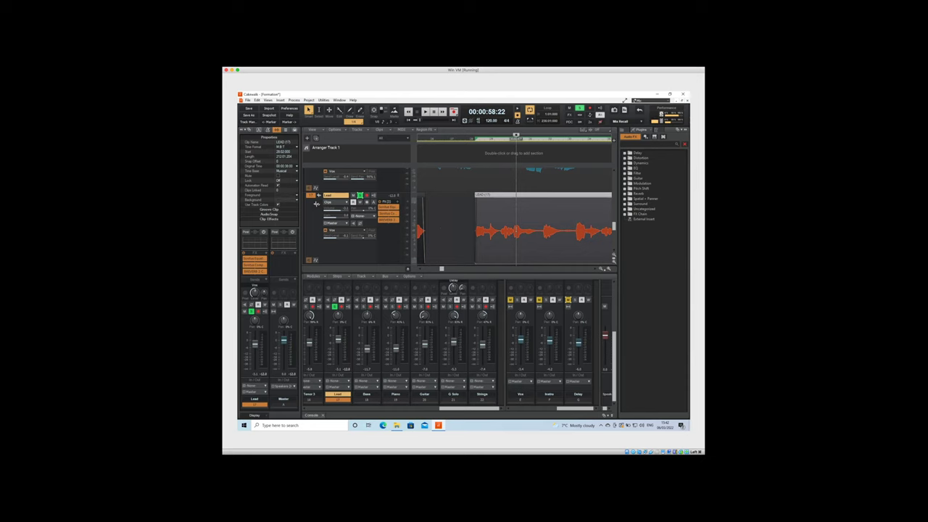
pyautogui.press('space')
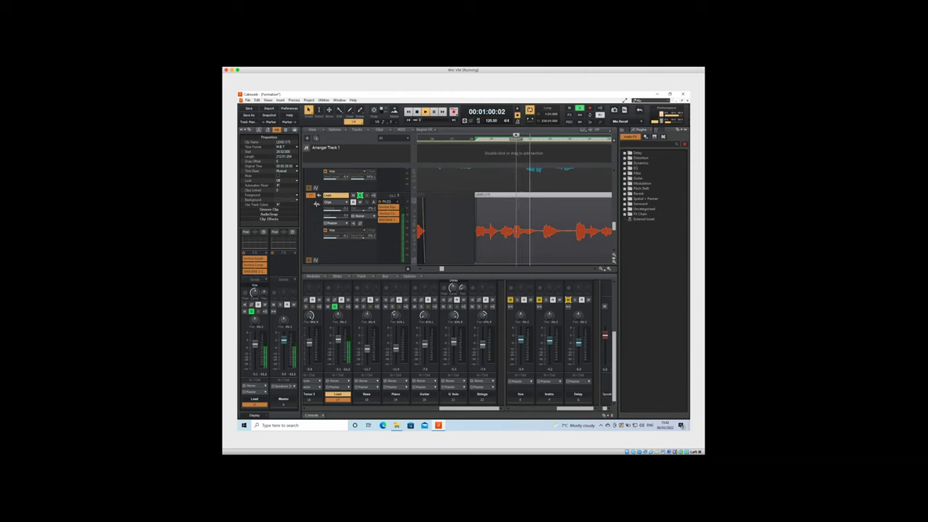
pyautogui.press('space')
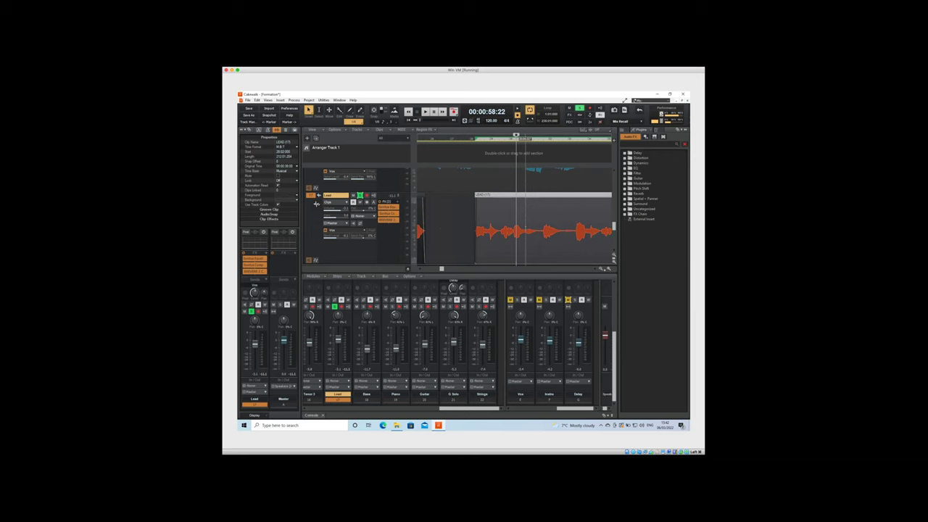
pyautogui.click(535, 226)
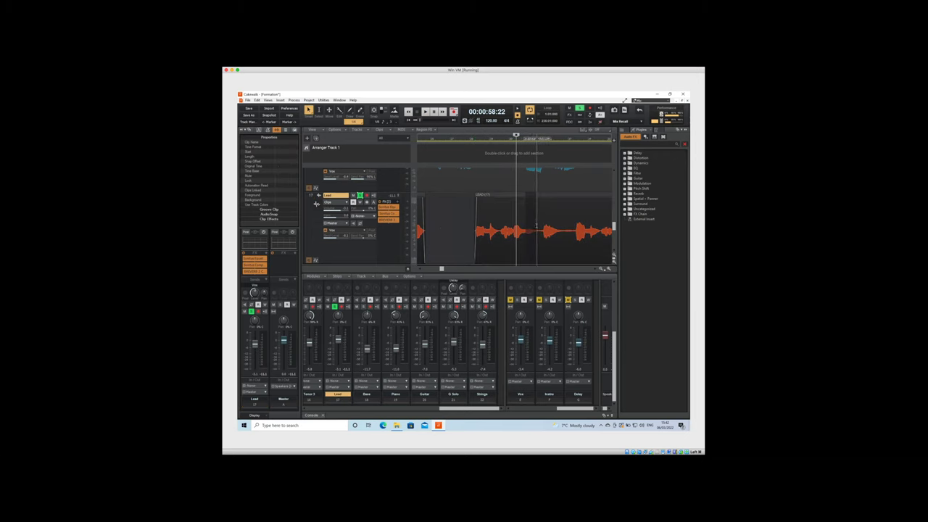
pyautogui.click(536, 226)
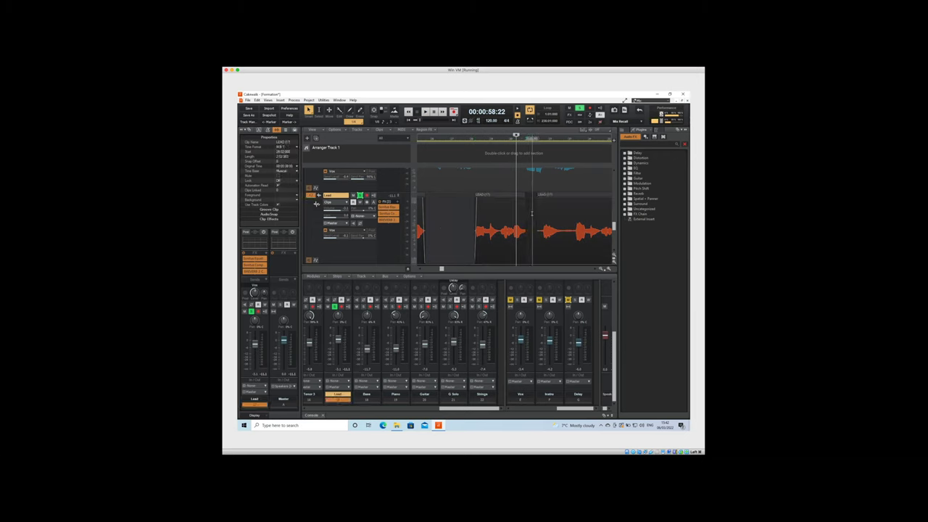
# Listen to the trimmed end of the eighth Lead phrase from 00:00:58:11 and again from 00:00:58:00
pyautogui.click(512, 214)
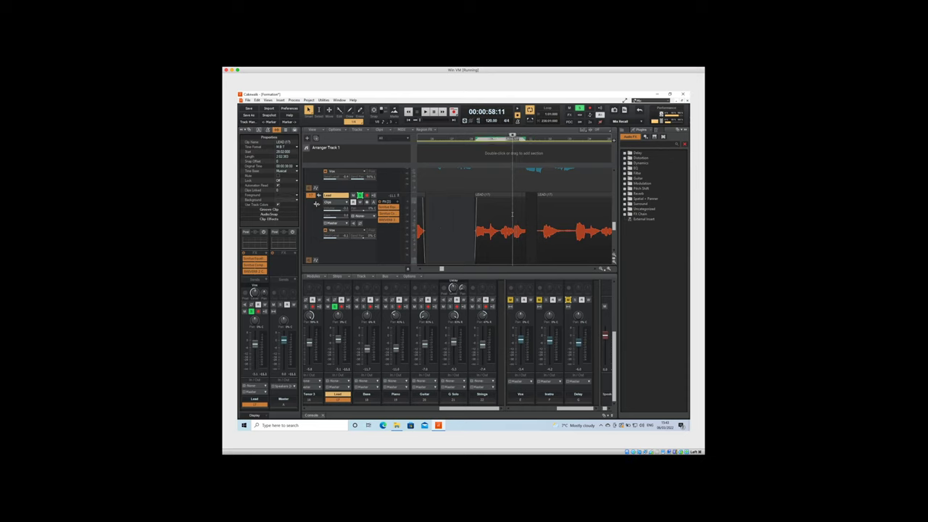
pyautogui.click(512, 214)
pyautogui.press('space')
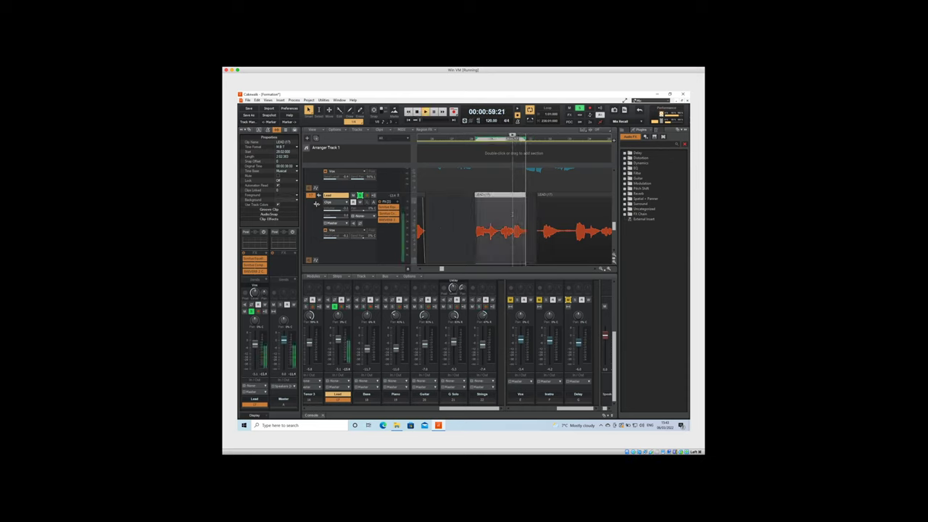
pyautogui.press('space')
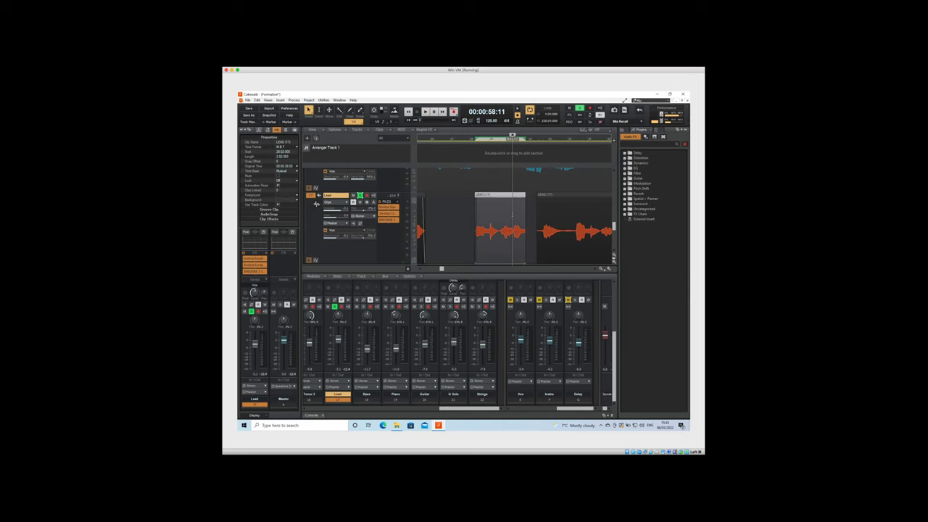
pyautogui.press('space')
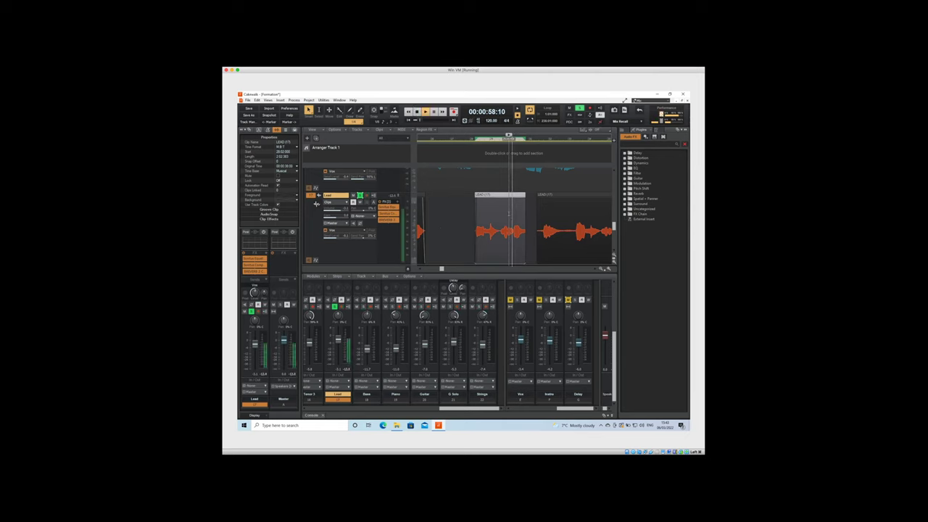
pyautogui.press('space')
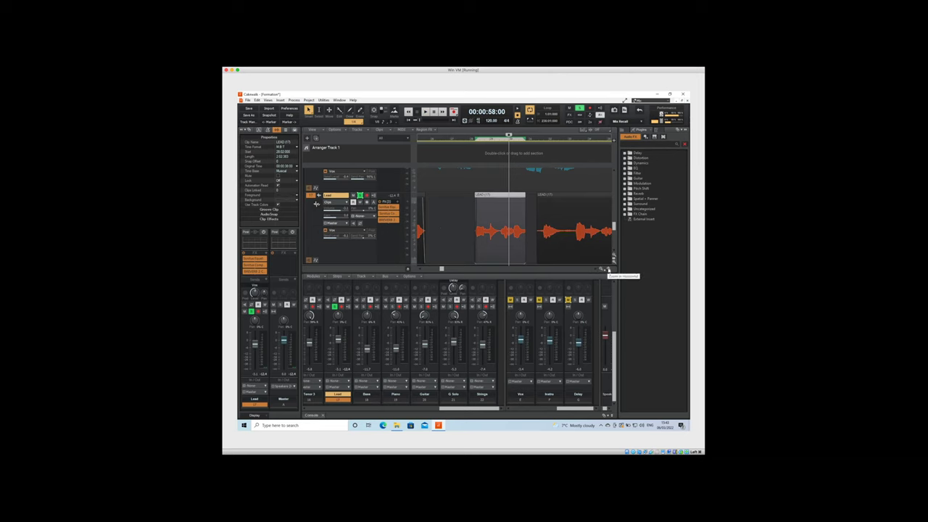
# Add a fade-out to the end of the eighth Lead phrase and check it by listening from 00:00:57:02
pyautogui.click(608, 269)
pyautogui.click(608, 269)
pyautogui.click(608, 270)
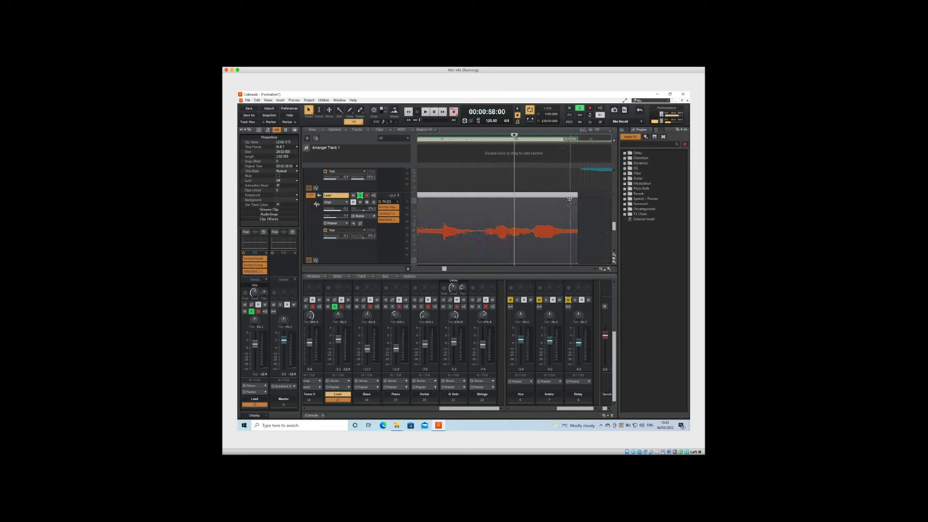
pyautogui.moveTo(575, 198); pyautogui.dragTo(545, 202)
pyautogui.click(479, 217)
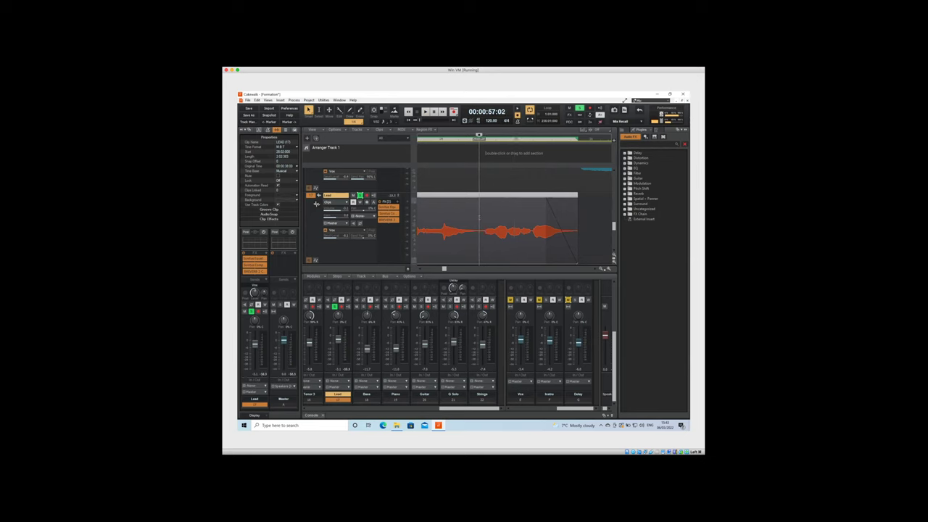
pyautogui.press('space')
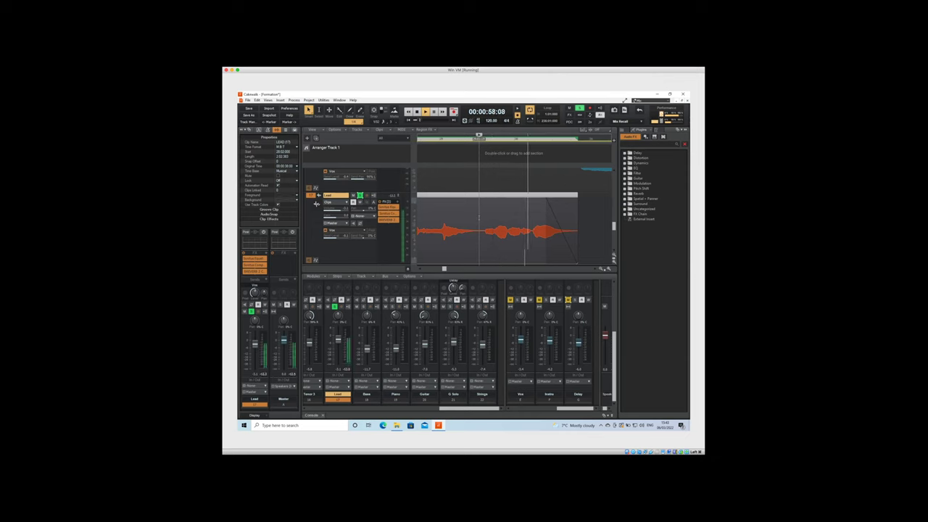
pyautogui.press('space')
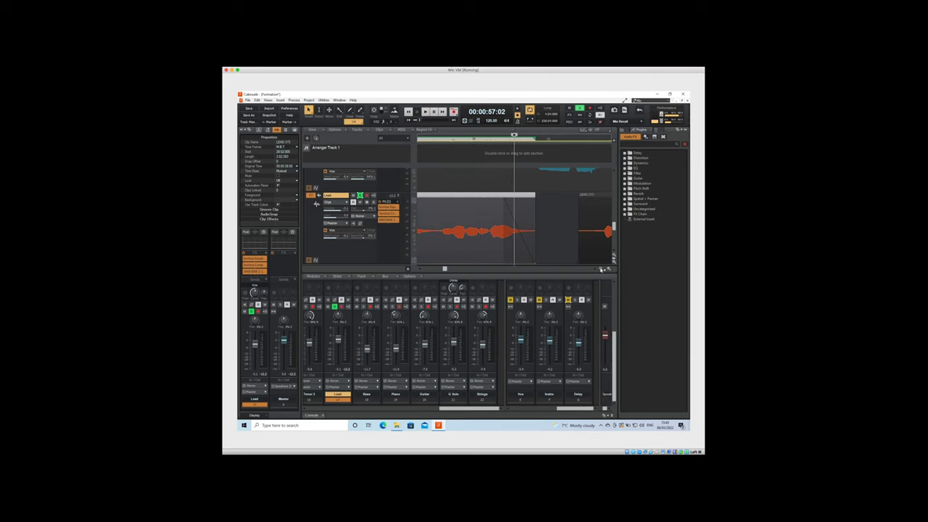
# Trim the start of the next Lead clip to the vocal's onset and give it a short fade-in
pyautogui.click(600, 269)
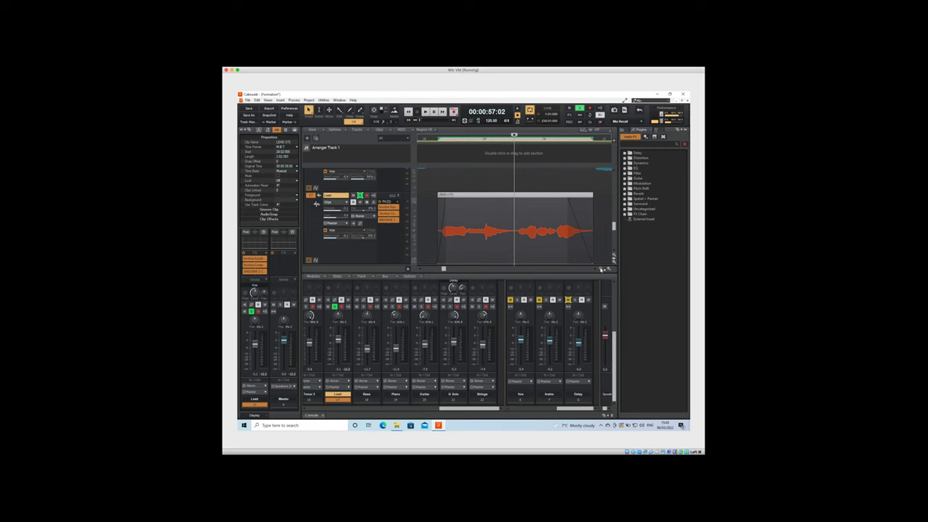
pyautogui.click(601, 269)
pyautogui.click(595, 269)
pyautogui.moveTo(595, 269); pyautogui.dragTo(593, 266)
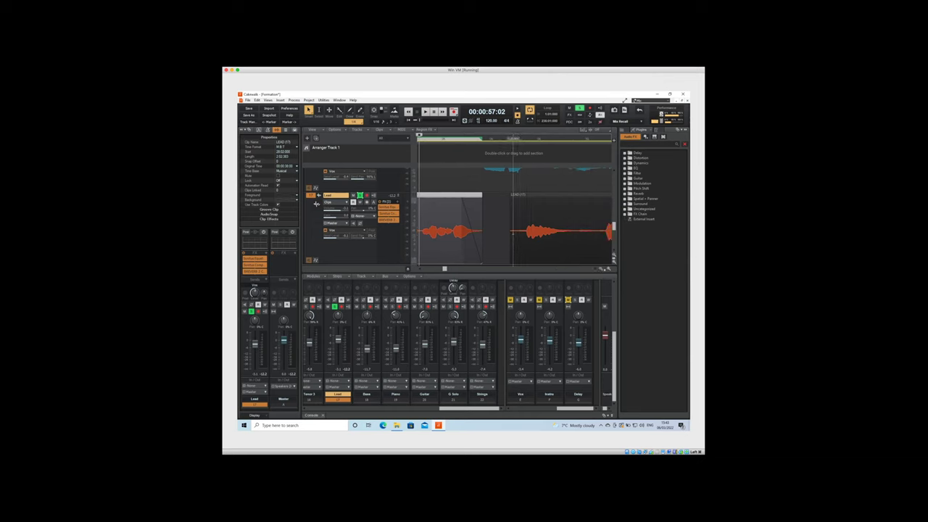
pyautogui.moveTo(513, 232)
pyautogui.mouseDown()
pyautogui.moveTo(521, 230)
pyautogui.moveTo(526, 201)
pyautogui.mouseUp()
pyautogui.click(518, 215)
# Play the Lead phrase, remove the quiet section after it and fade out the end of its clip
pyautogui.press('space')
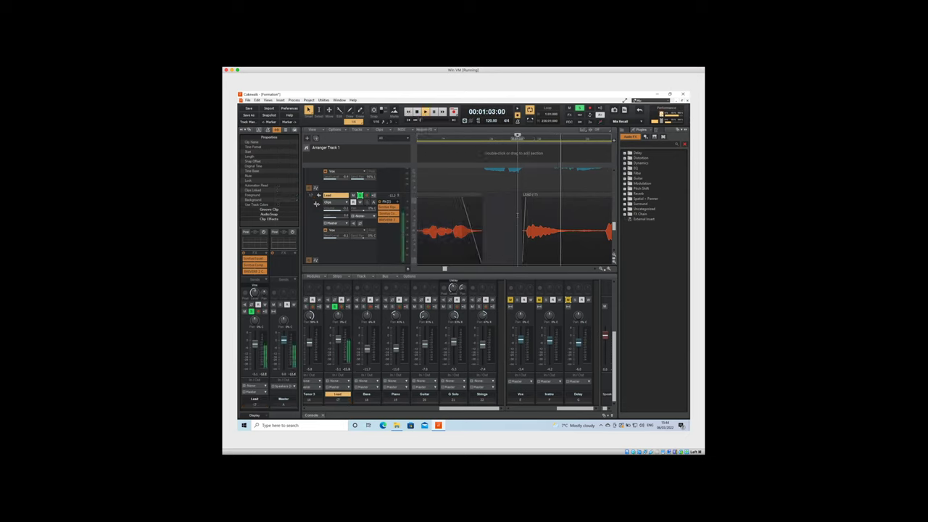
pyautogui.press('space')
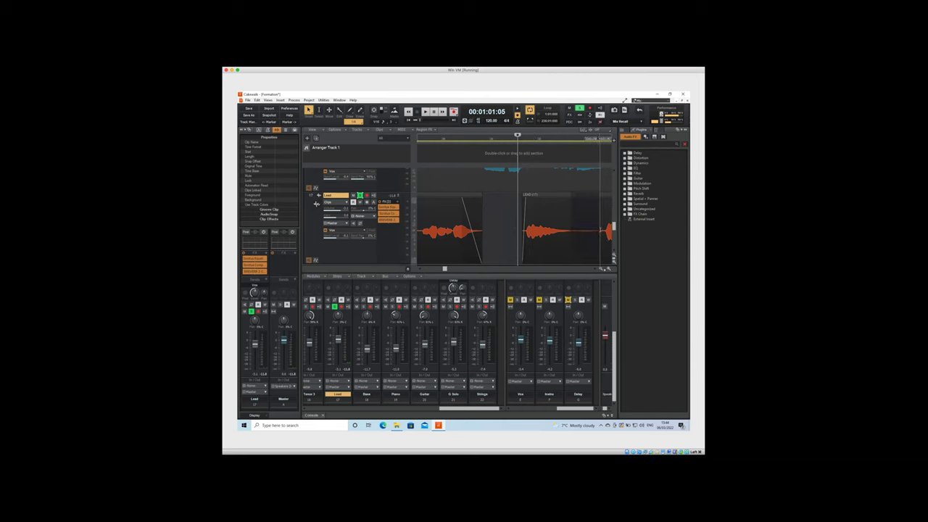
pyautogui.click(603, 218)
pyautogui.moveTo(603, 217); pyautogui.dragTo(564, 265)
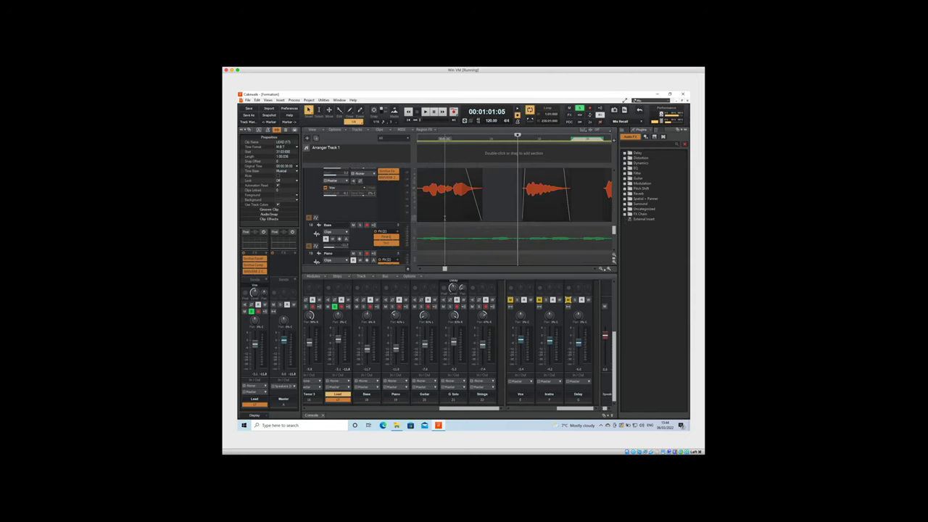
# Select the Alto 1 track among the backing vocals
pyautogui.scroll(10, 337, 172)
pyautogui.click(337, 172)
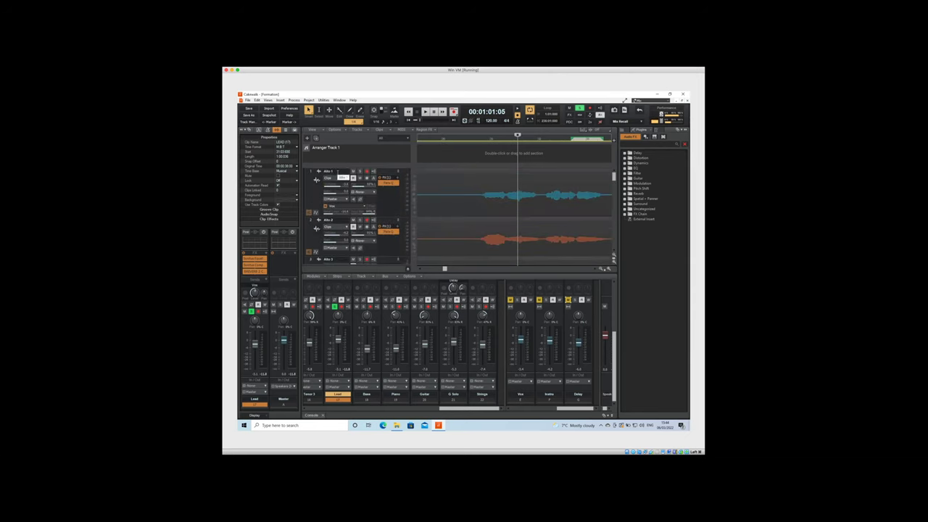
pyautogui.click(334, 220)
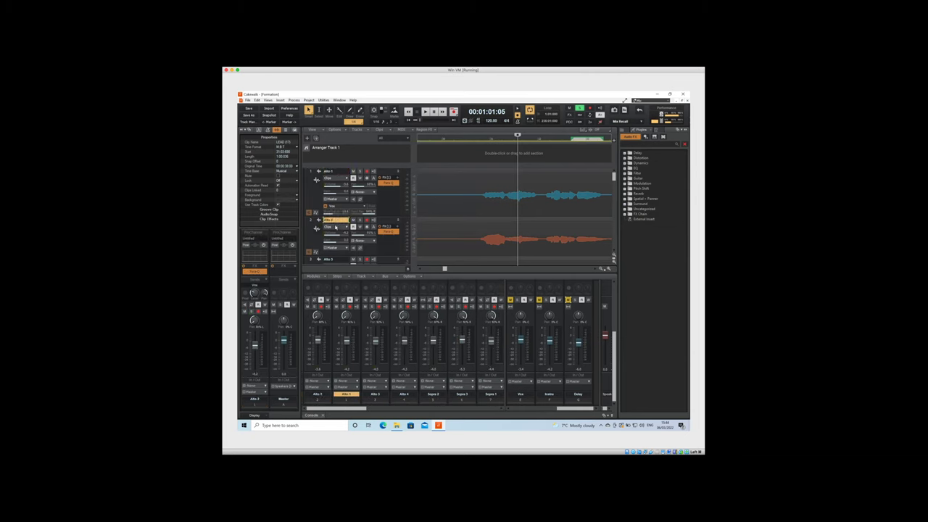
pyautogui.click(329, 172)
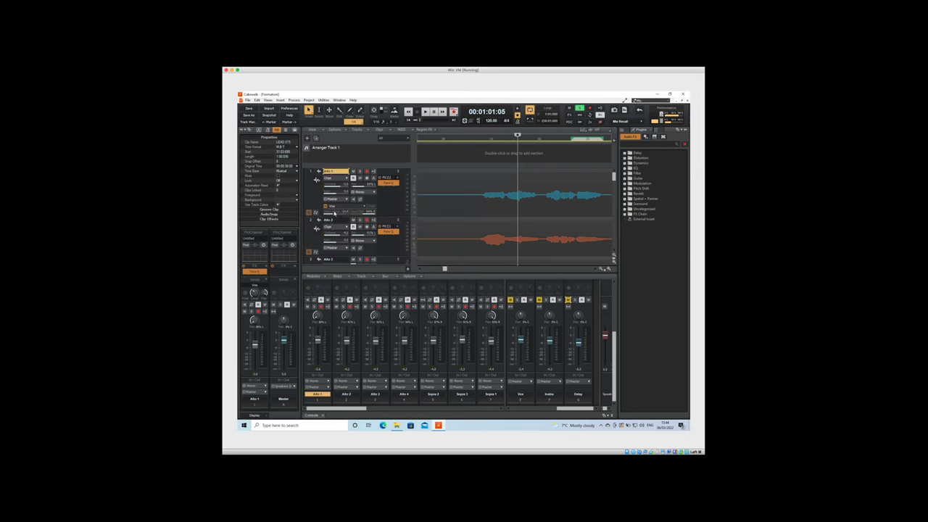
pyautogui.click(333, 220)
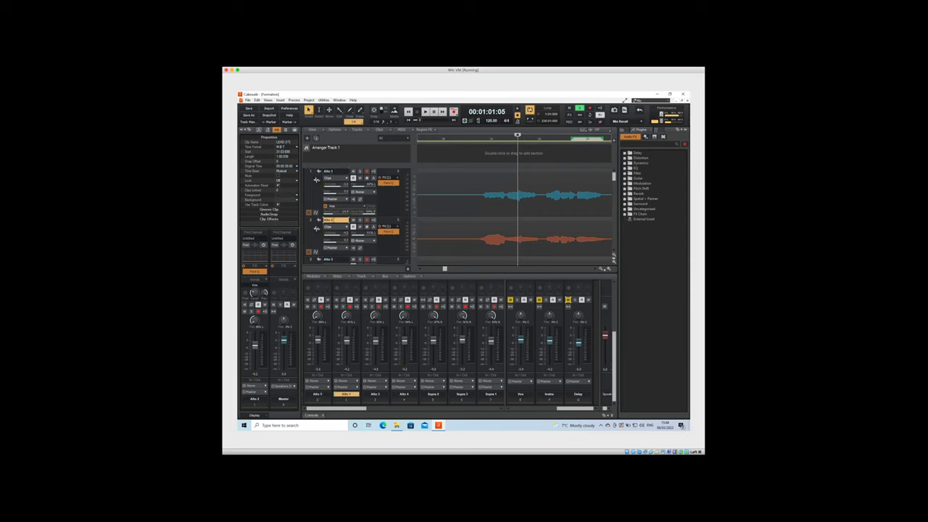
pyautogui.click(333, 172)
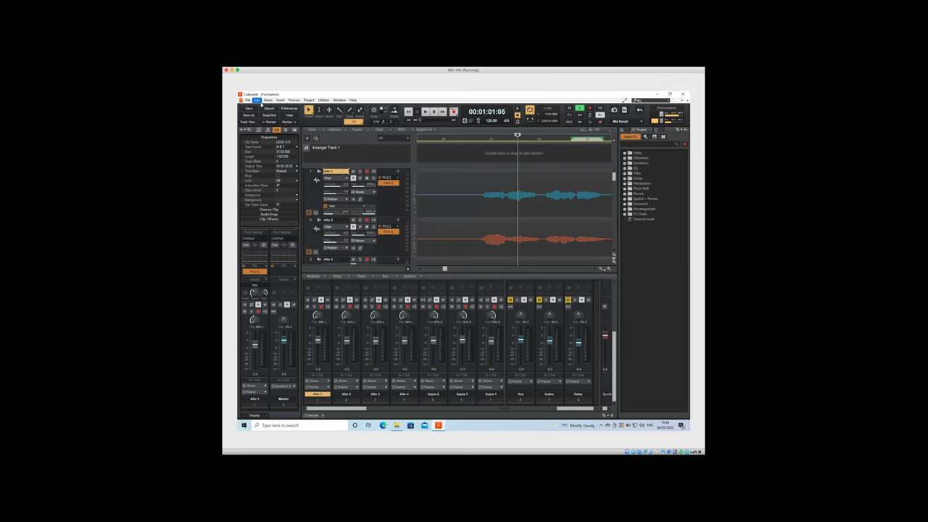
pyautogui.click(255, 101)
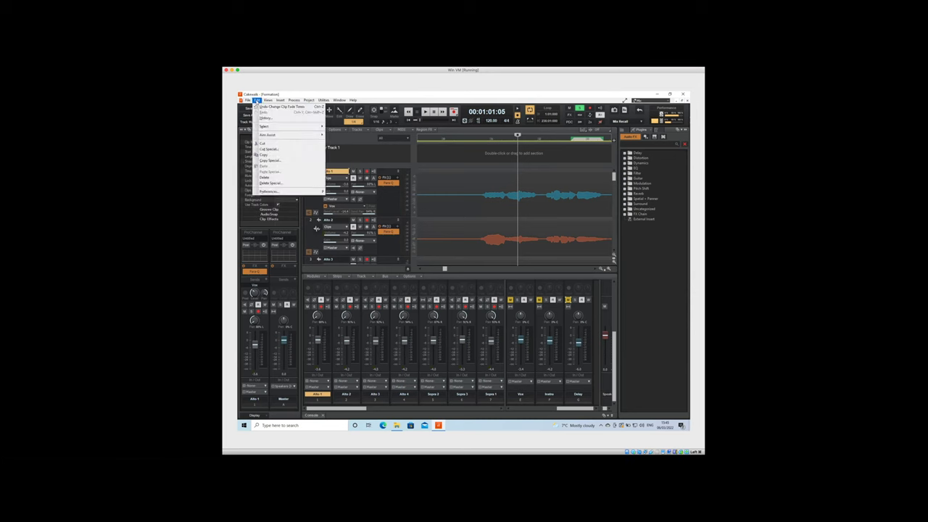
pyautogui.click(404, 397)
pyautogui.click(405, 398)
pyautogui.click(320, 398)
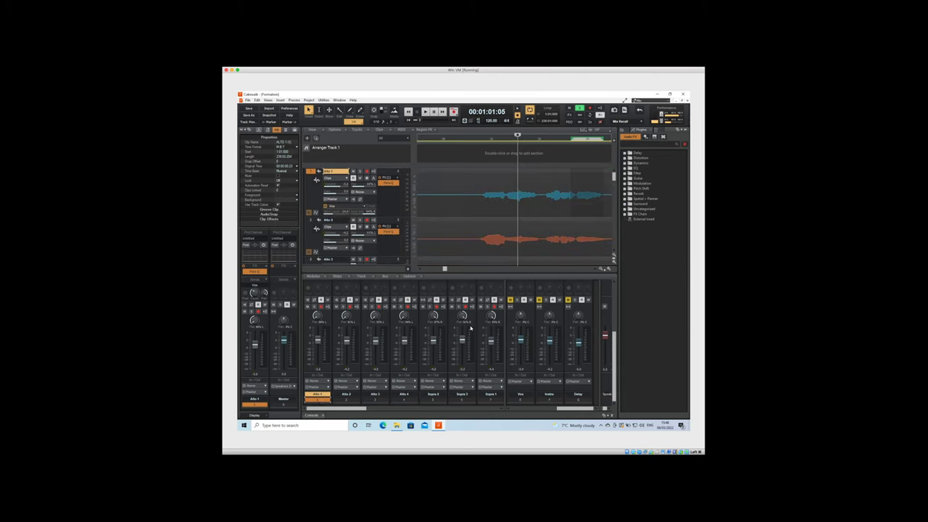
# Select a short silent time range just before the vocal entry on the Alto 1 and Alto 2 tracks
pyautogui.click(489, 215)
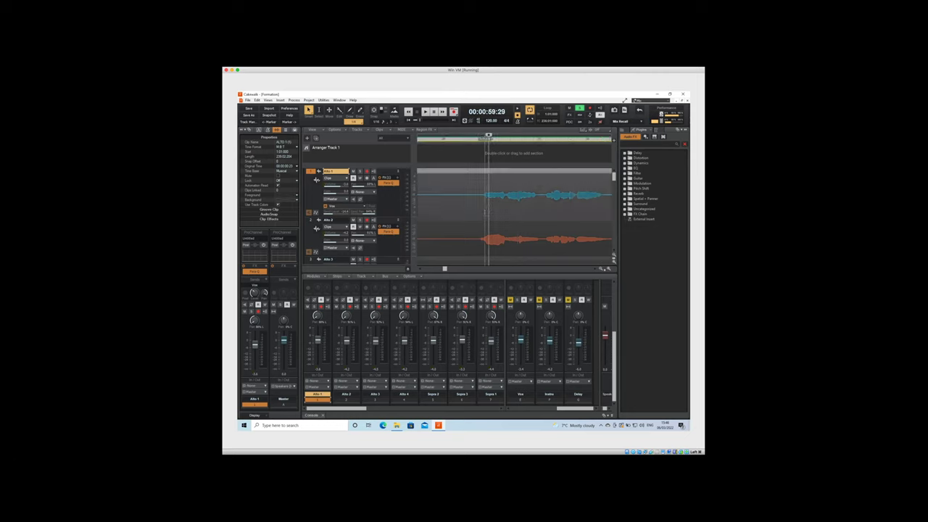
pyautogui.scroll(-2, 491, 217)
pyautogui.scroll(3, 489, 216)
pyautogui.click(479, 215)
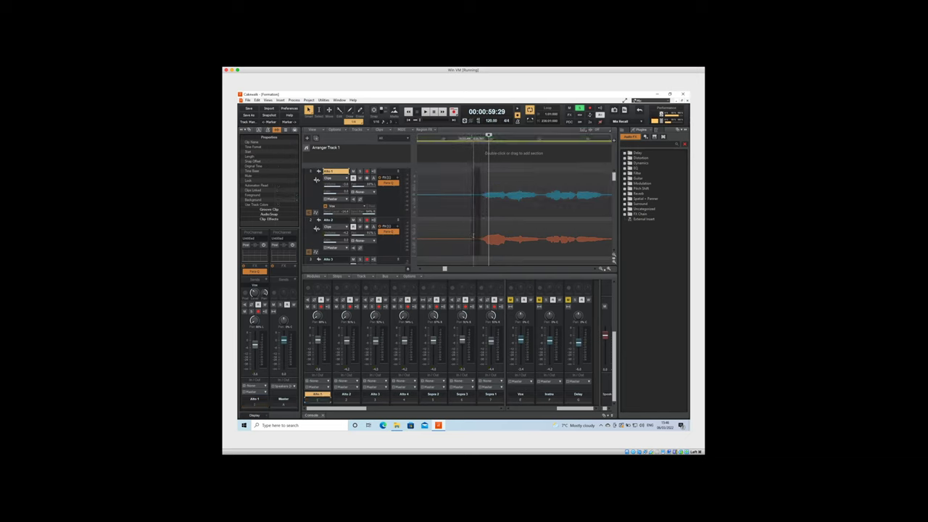
pyautogui.click(473, 195)
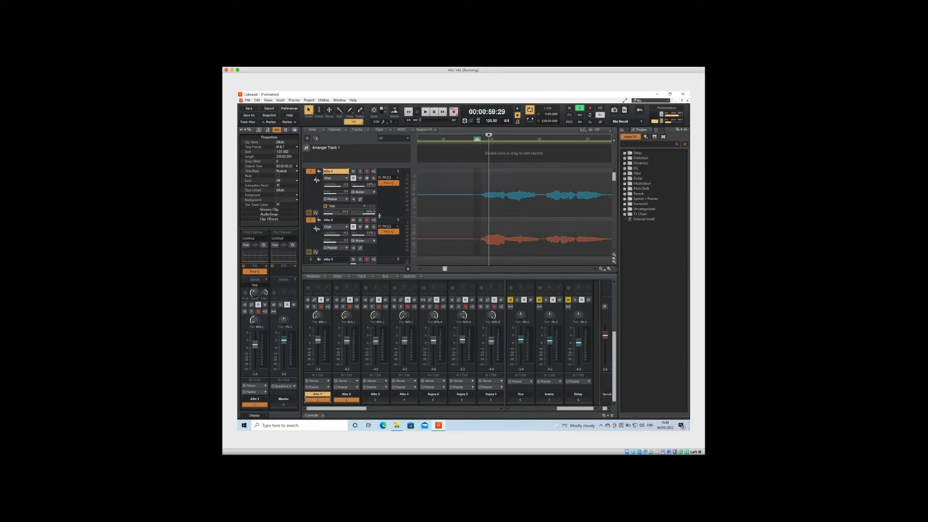
# Reduce the heights of the Alto 1, Alto 2 and Alto 3 tracks so all four Alto tracks fit in view
pyautogui.moveTo(361, 215); pyautogui.dragTo(360, 195)
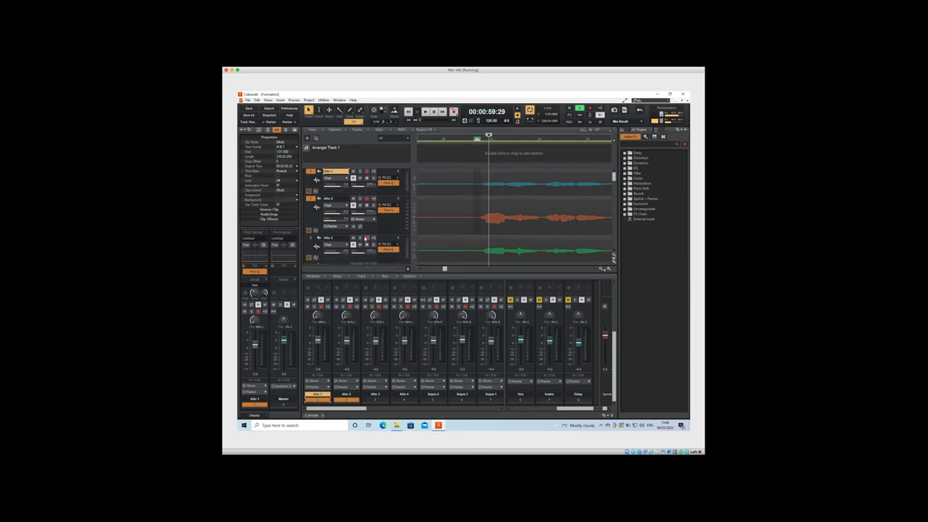
pyautogui.moveTo(360, 228); pyautogui.dragTo(361, 213)
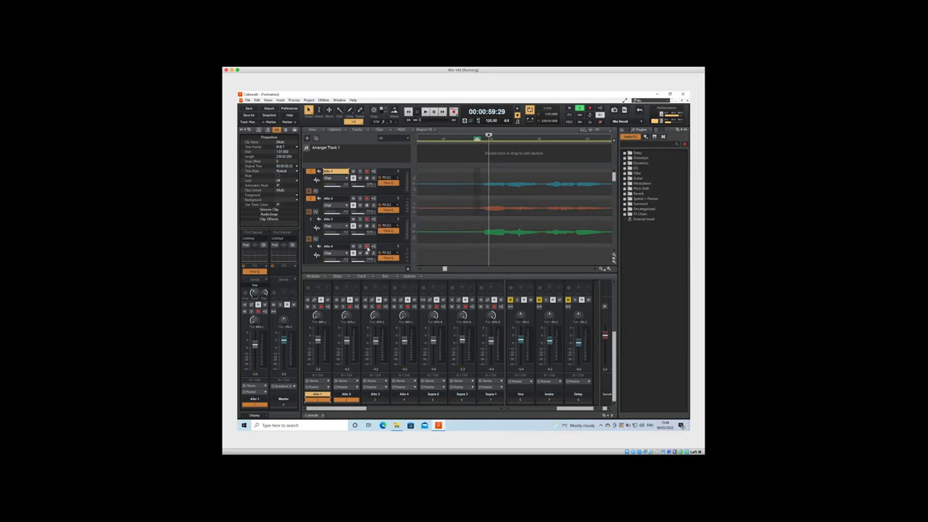
pyautogui.moveTo(365, 242); pyautogui.dragTo(365, 233)
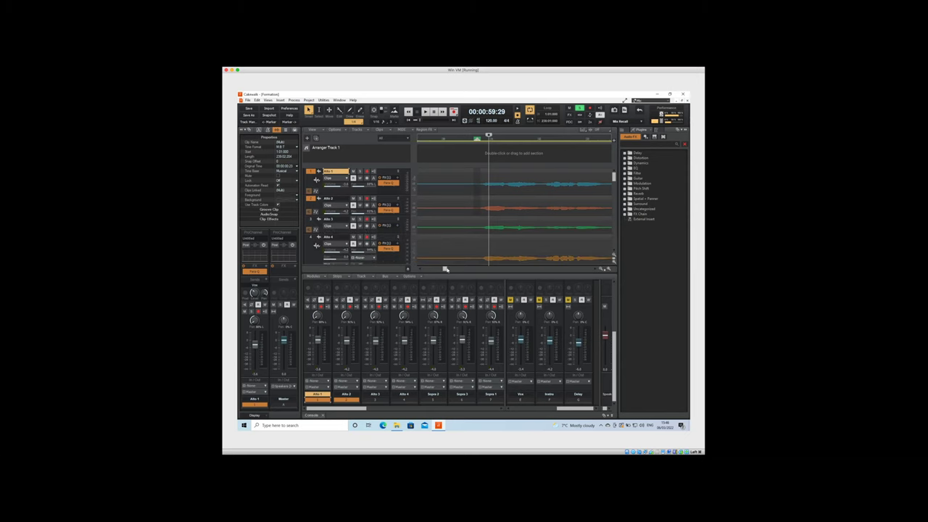
# Delete a short silent range just before the vocal entry across all four Alto tracks
pyautogui.moveTo(445, 269)
pyautogui.mouseDown()
pyautogui.moveTo(404, 270)
pyautogui.moveTo(457, 267)
pyautogui.moveTo(448, 270)
pyautogui.mouseUp()
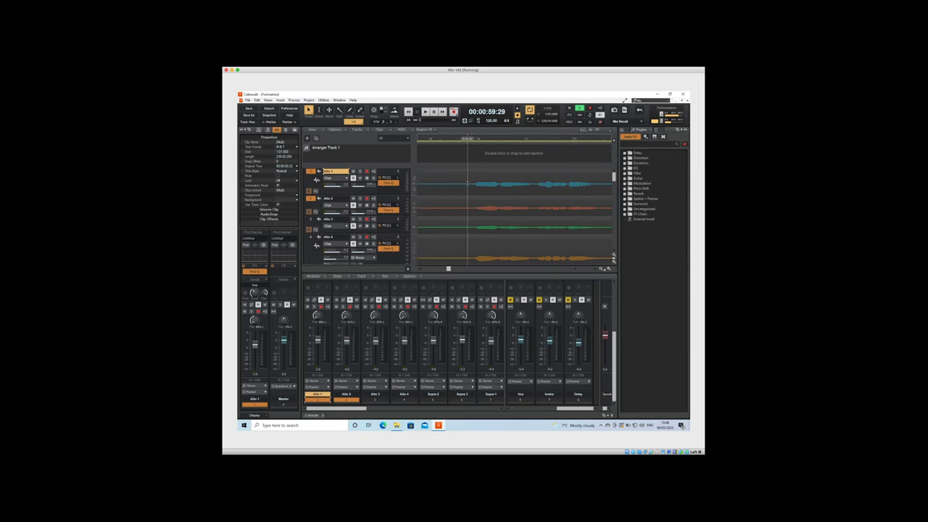
pyautogui.click(469, 218)
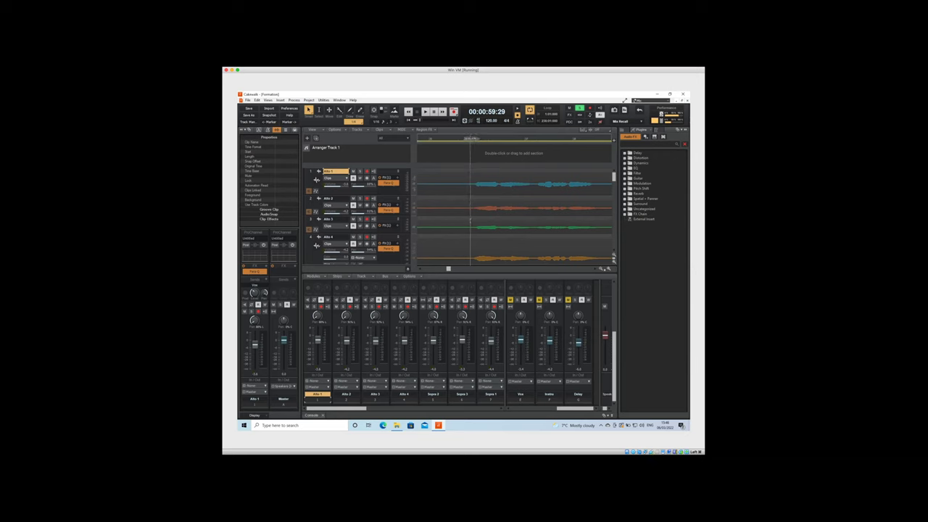
pyautogui.moveTo(464, 239); pyautogui.dragTo(455, 238)
pyautogui.press('Delete')
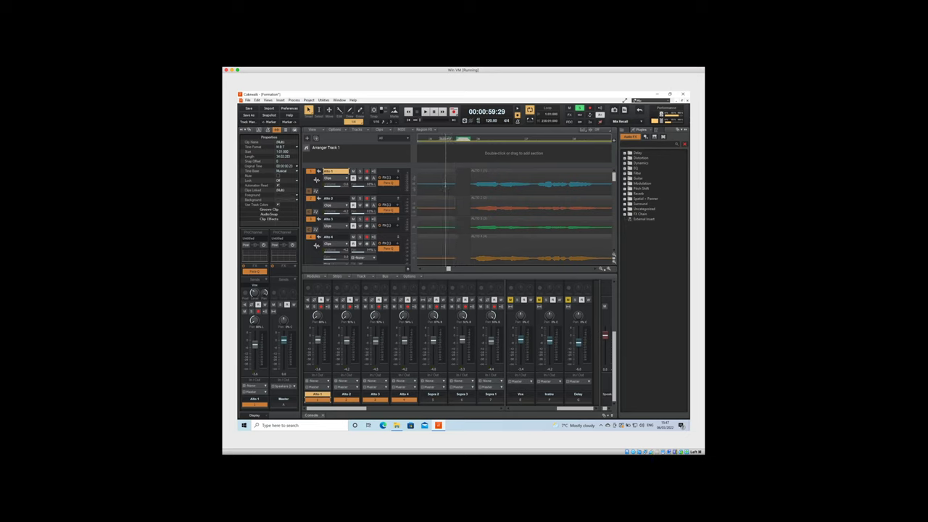
# Remove the silent audio leading up to the vocal entry on Alto 1 to Alto 4, leaving only short clips before the gap
pyautogui.click(441, 181)
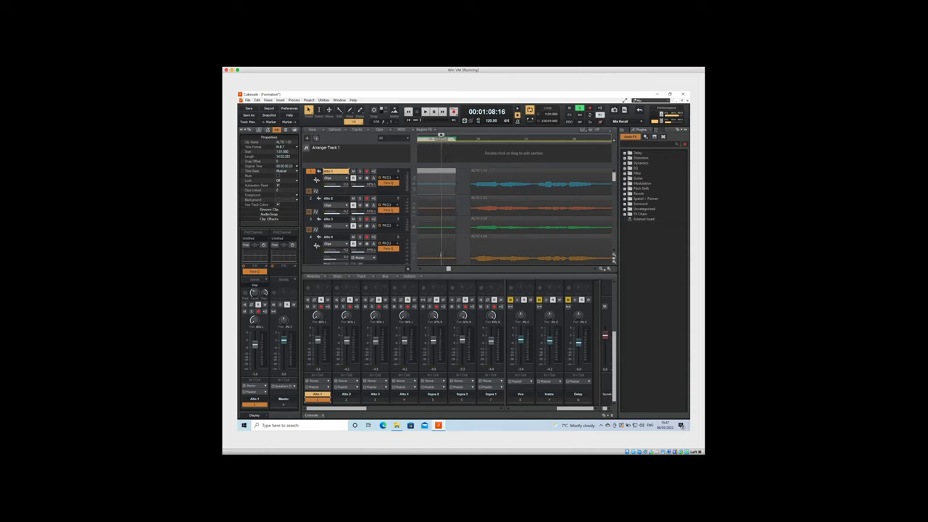
pyautogui.moveTo(441, 245); pyautogui.dragTo(449, 280)
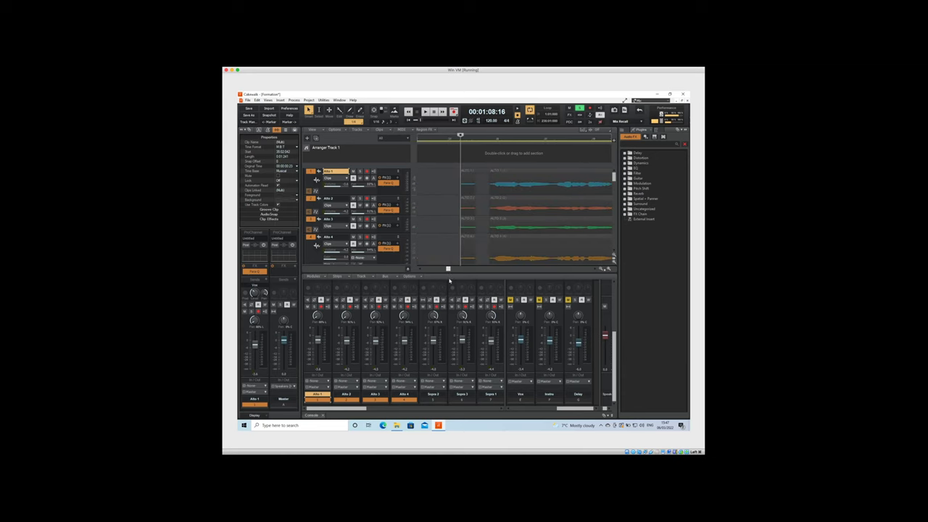
pyautogui.scroll(-3, 457, 223)
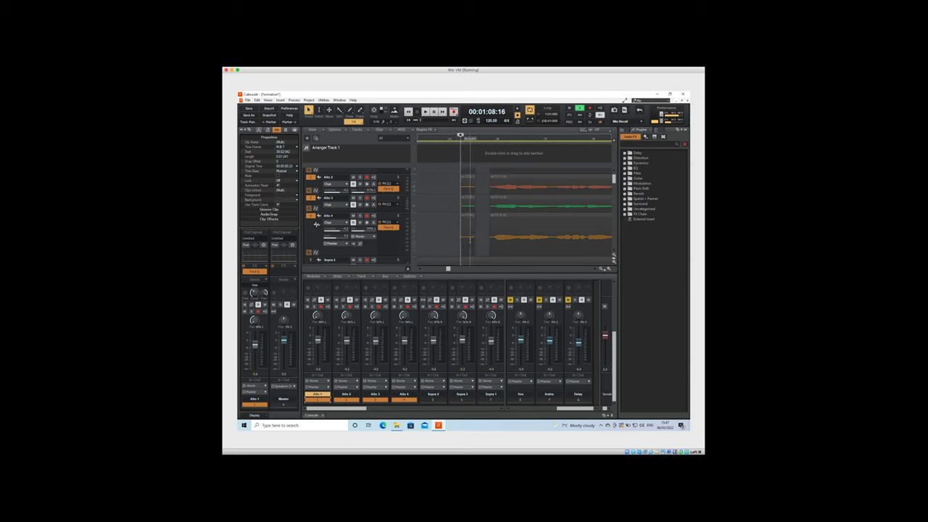
pyautogui.scroll(-3, 471, 240)
pyautogui.scroll(-2, 470, 217)
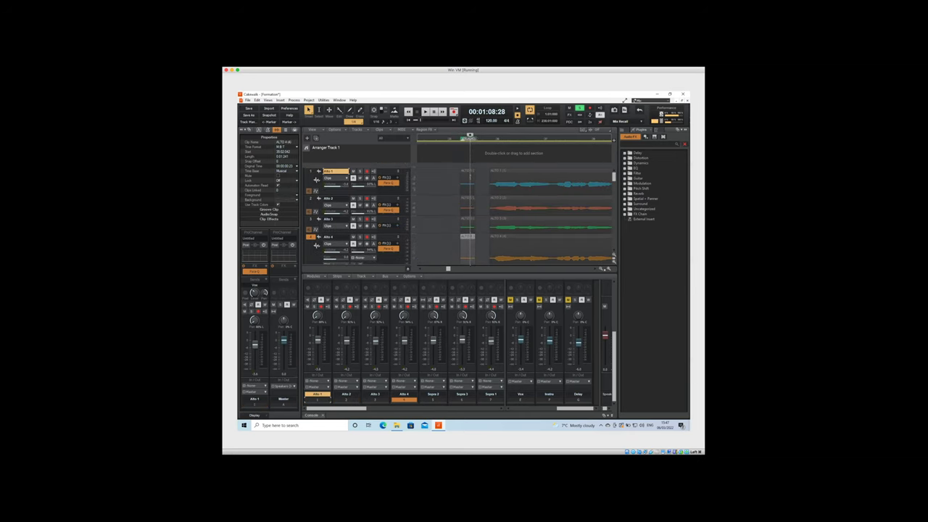
# Select the short leftover silent clips on Alto 1 to Alto 4 together and delete them
pyautogui.moveTo(469, 240); pyautogui.dragTo(469, 168)
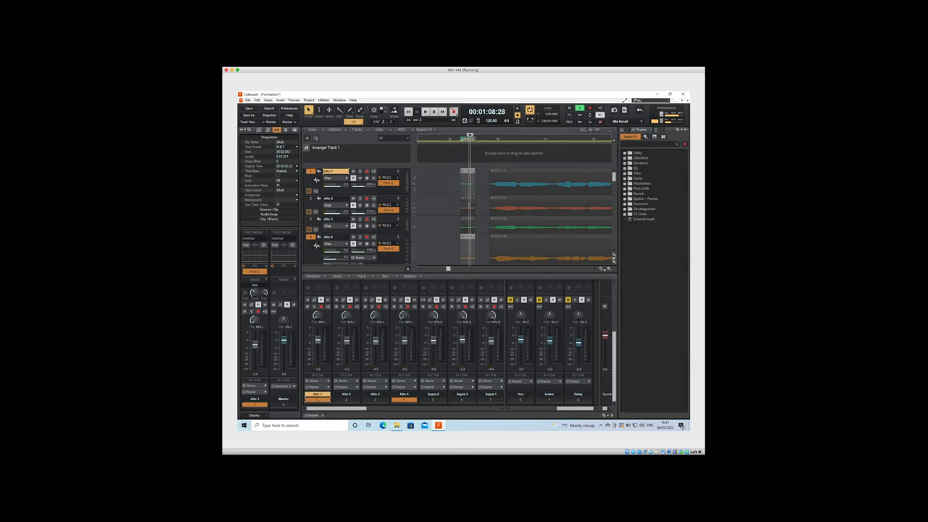
pyautogui.click(470, 171)
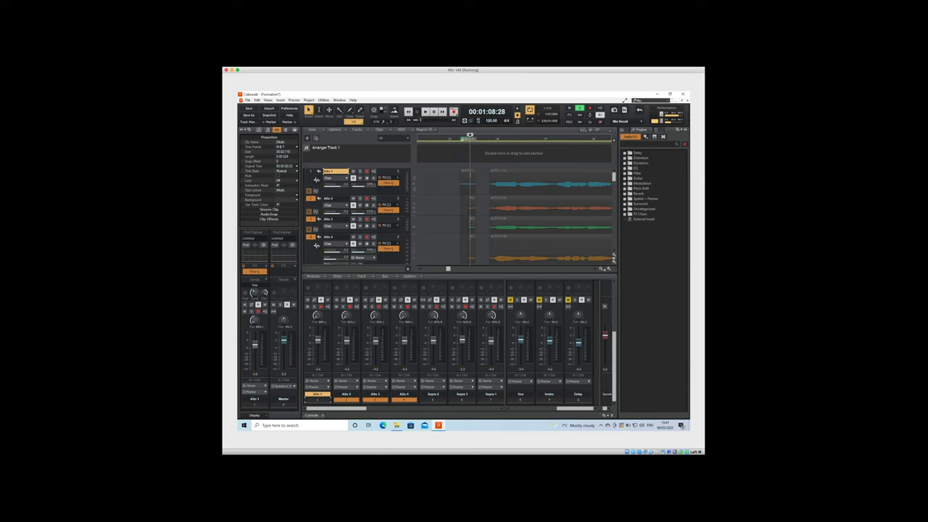
pyautogui.click(470, 177)
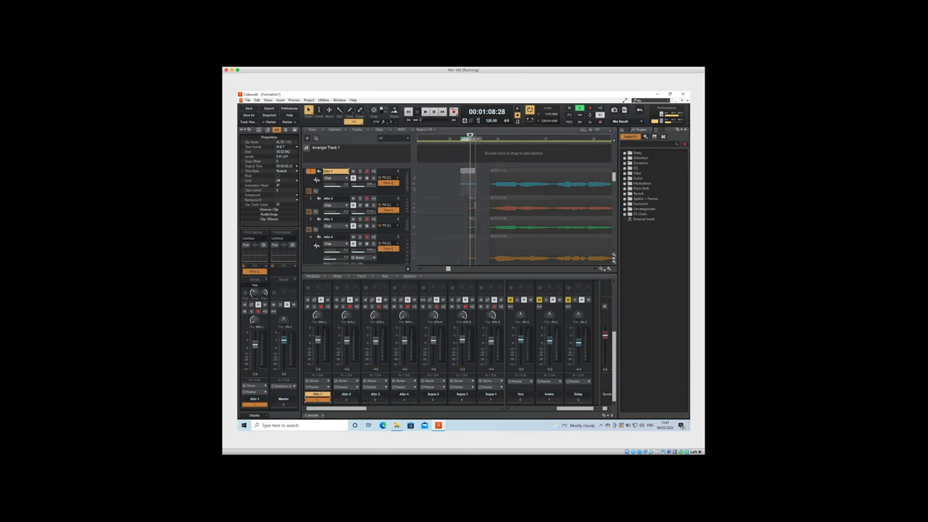
pyautogui.keyDown('ctrl'); pyautogui.click(472, 200); pyautogui.keyUp('ctrl')
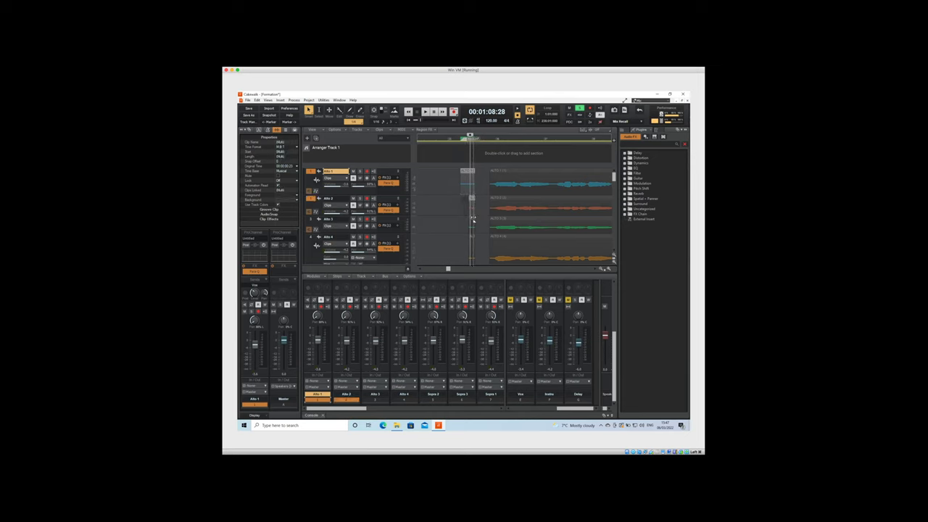
pyautogui.keyDown('ctrl'); pyautogui.click(471, 217); pyautogui.keyUp('ctrl')
pyautogui.keyDown('ctrl'); pyautogui.click(471, 237); pyautogui.keyUp('ctrl')
pyautogui.click(478, 239)
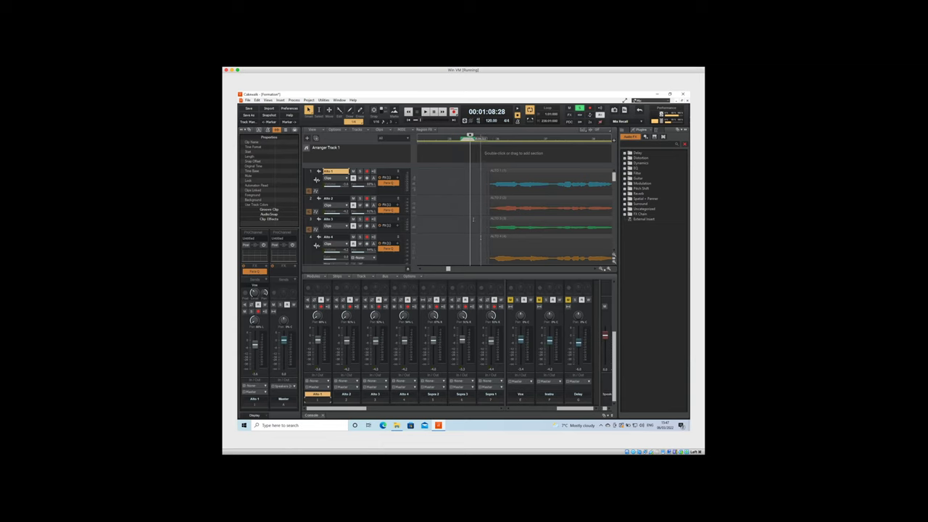
# Select the main vocal clips on Alto 1 to Alto 4 and add a short fade-in to all of them at once
pyautogui.click(495, 173)
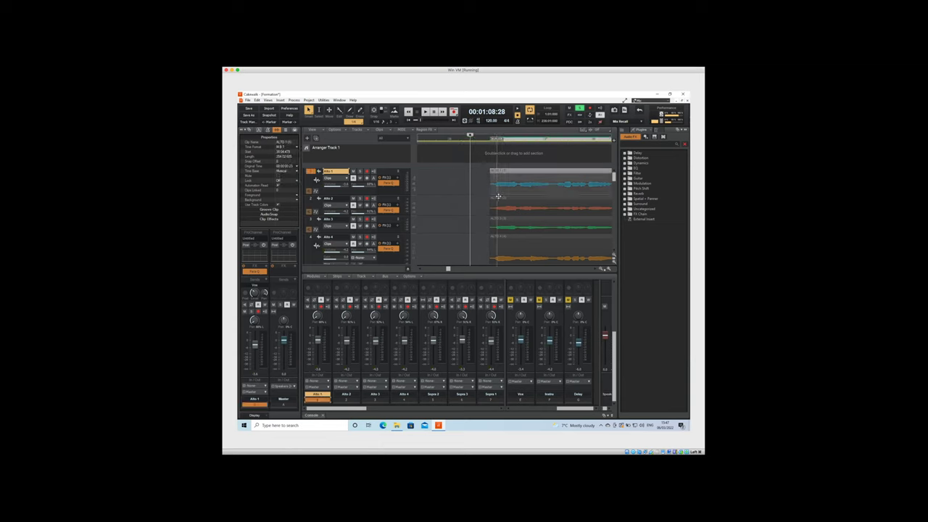
pyautogui.keyDown('ctrl'); pyautogui.click(499, 204); pyautogui.keyUp('ctrl')
pyautogui.keyDown('ctrl'); pyautogui.click(500, 219); pyautogui.keyUp('ctrl')
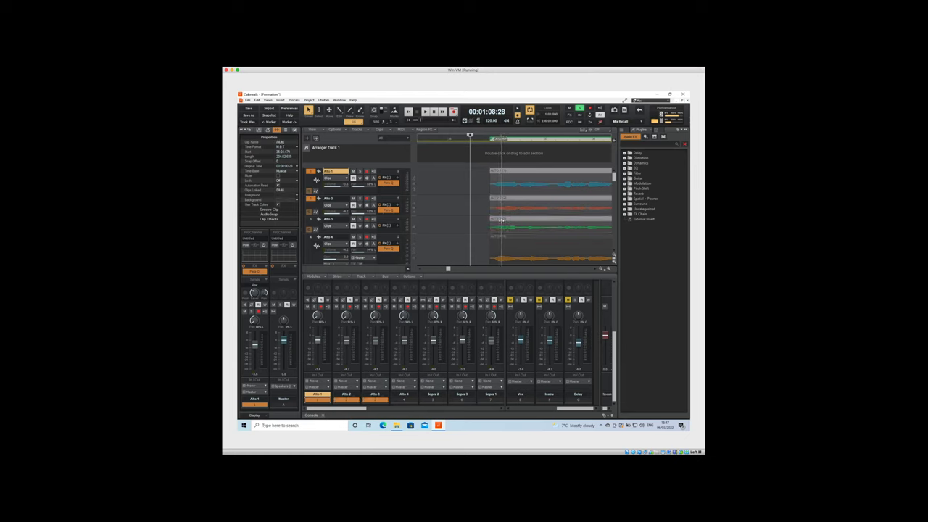
pyautogui.keyDown('ctrl'); pyautogui.click(503, 237); pyautogui.keyUp('ctrl')
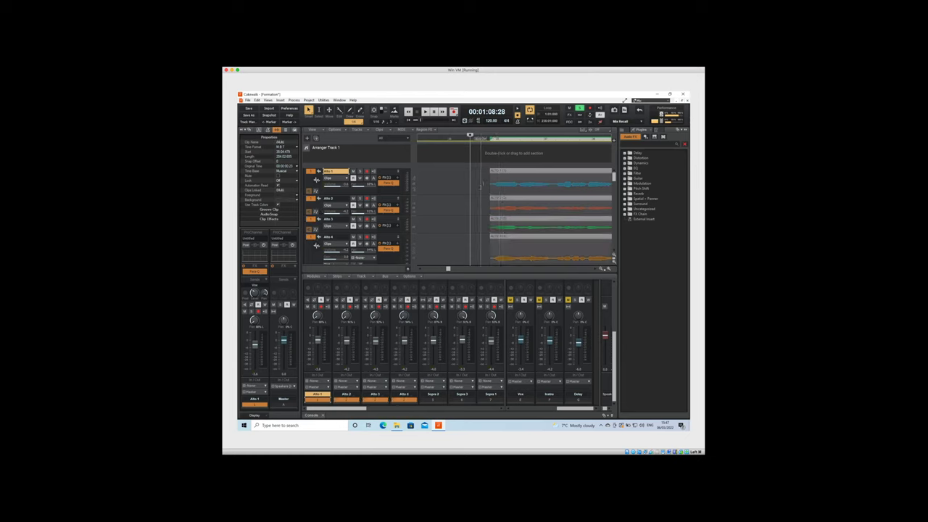
pyautogui.moveTo(490, 172); pyautogui.dragTo(497, 174)
# Delete the silent range between the first and second vocal phrases across Alto 1 to Alto 4
pyautogui.scroll(-3, 388, 243)
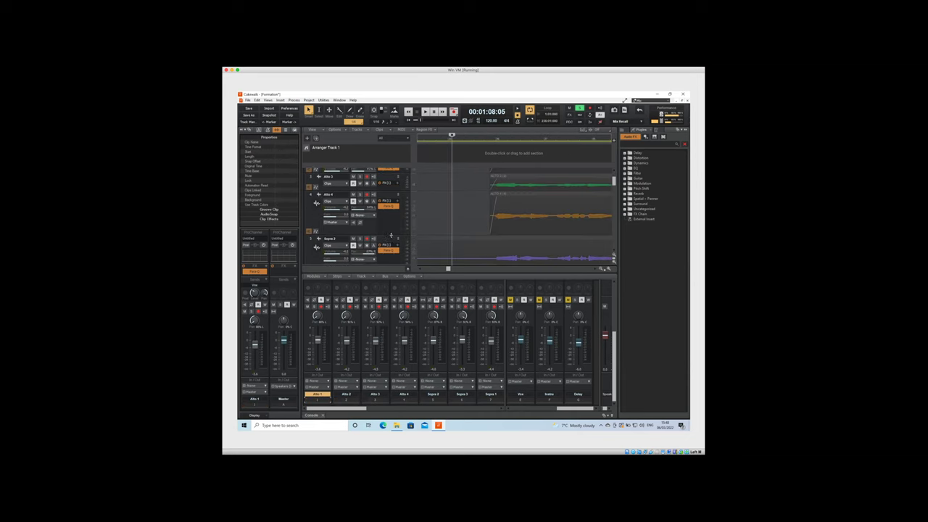
pyautogui.scroll(-2, 384, 236)
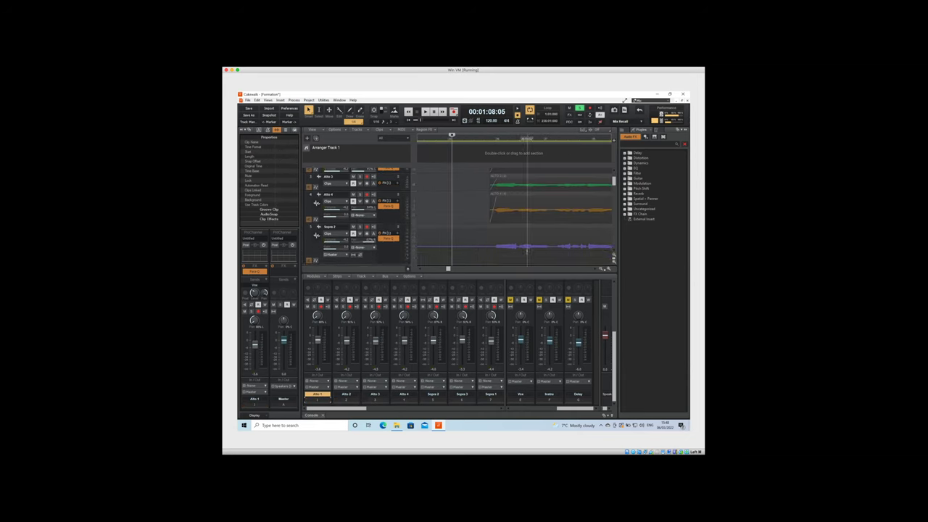
pyautogui.scroll(1, 500, 217)
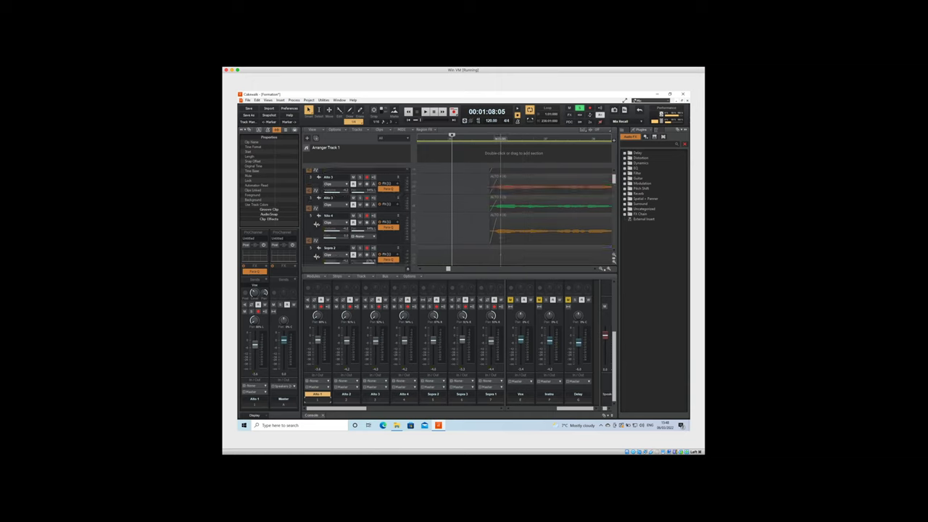
pyautogui.scroll(1, 500, 236)
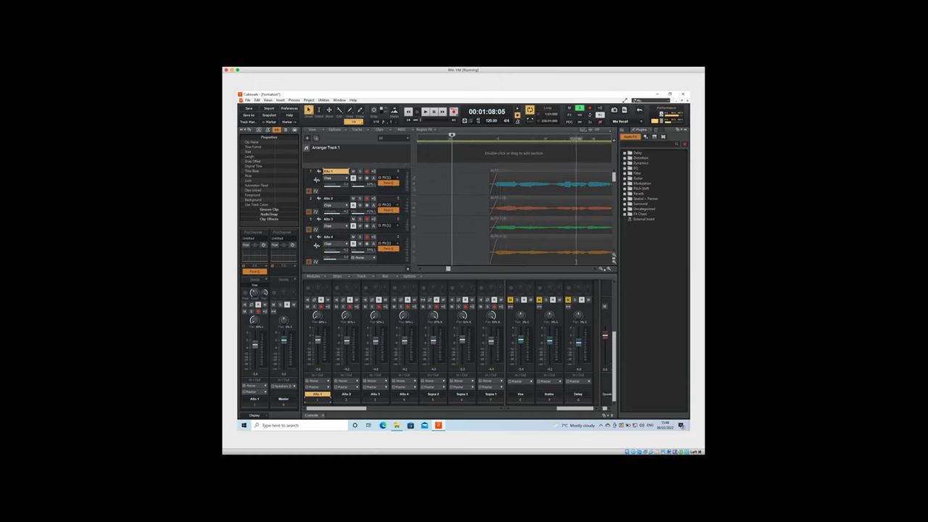
pyautogui.hscroll(5, 594, 269)
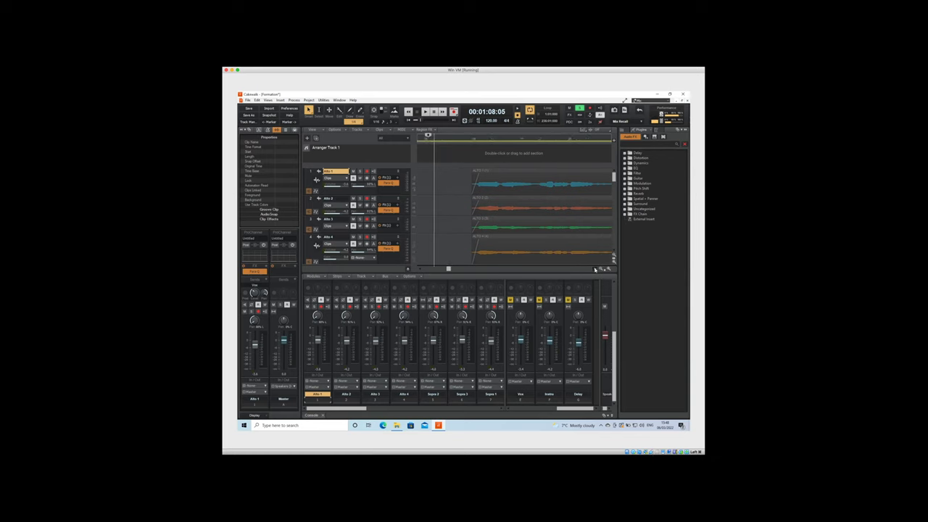
pyautogui.hscroll(2, 594, 270)
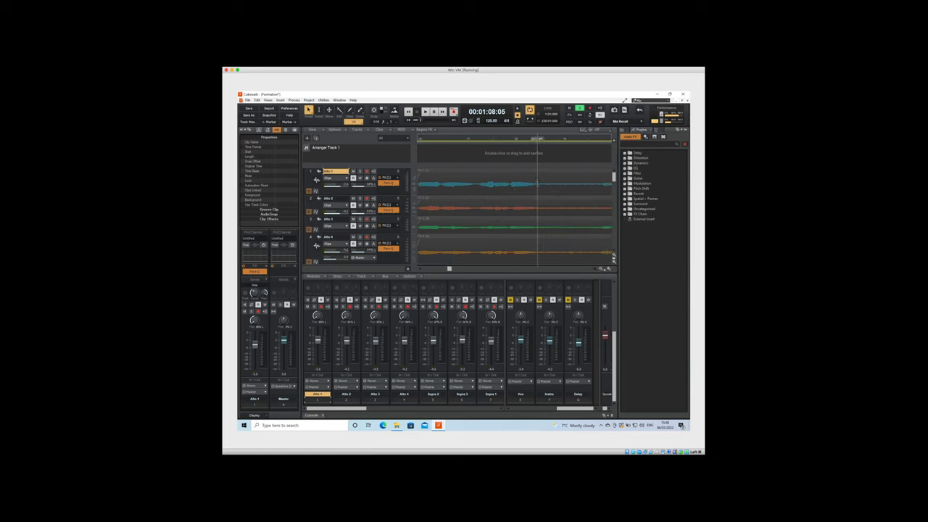
pyautogui.moveTo(537, 168); pyautogui.dragTo(601, 245)
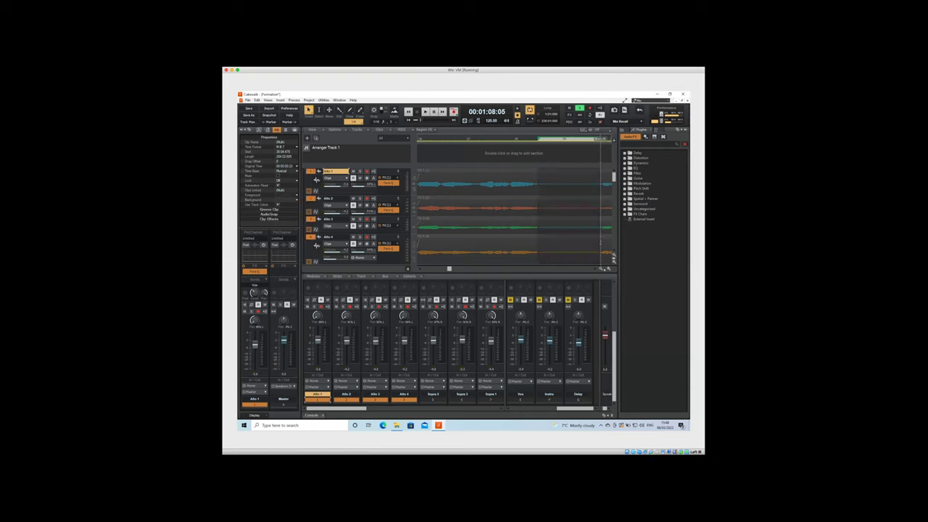
pyautogui.press('Delete')
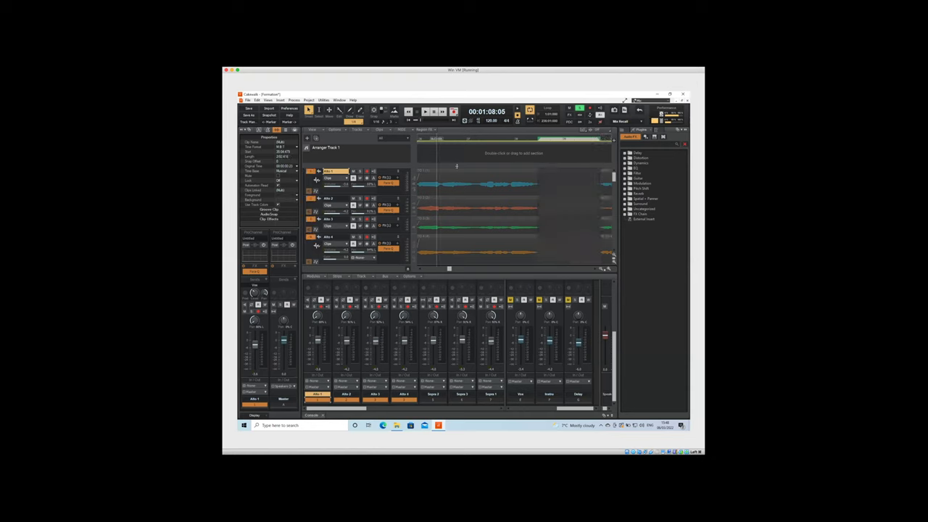
# Select the first-phrase clips on Alto 1 to Alto 4 and add a short fade-out to all of them at once
pyautogui.hotkey('ctrl', 'a')
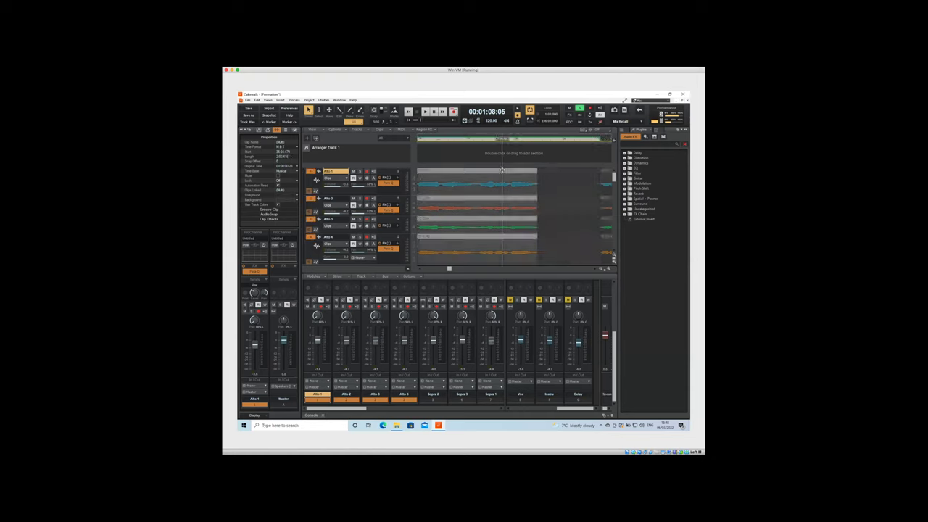
pyautogui.click(560, 192)
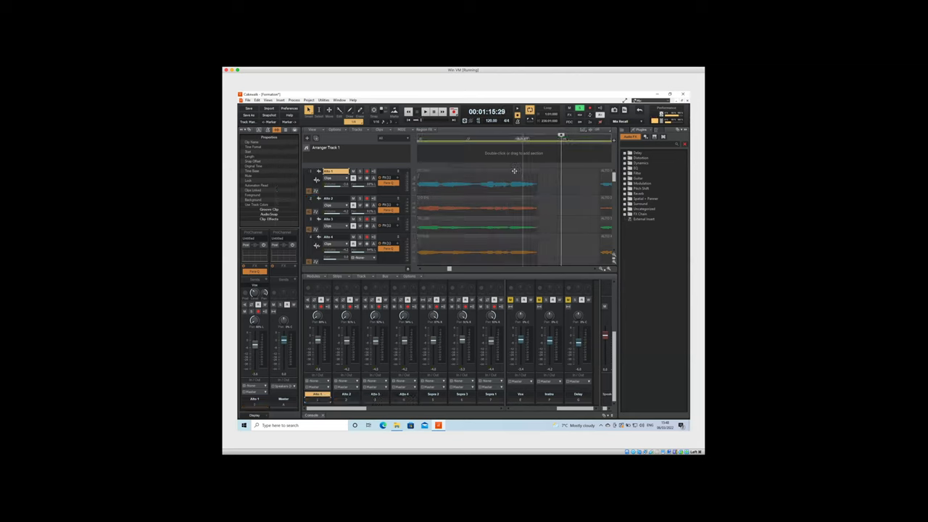
pyautogui.click(513, 197)
pyautogui.keyDown('ctrl'); pyautogui.click(513, 198); pyautogui.keyUp('ctrl')
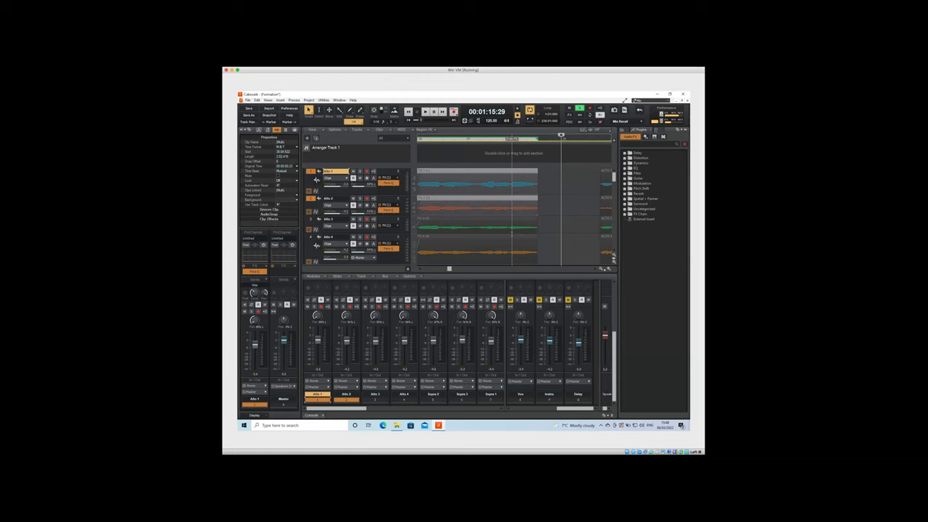
pyautogui.keyDown('shift'); pyautogui.click(511, 235); pyautogui.keyUp('shift')
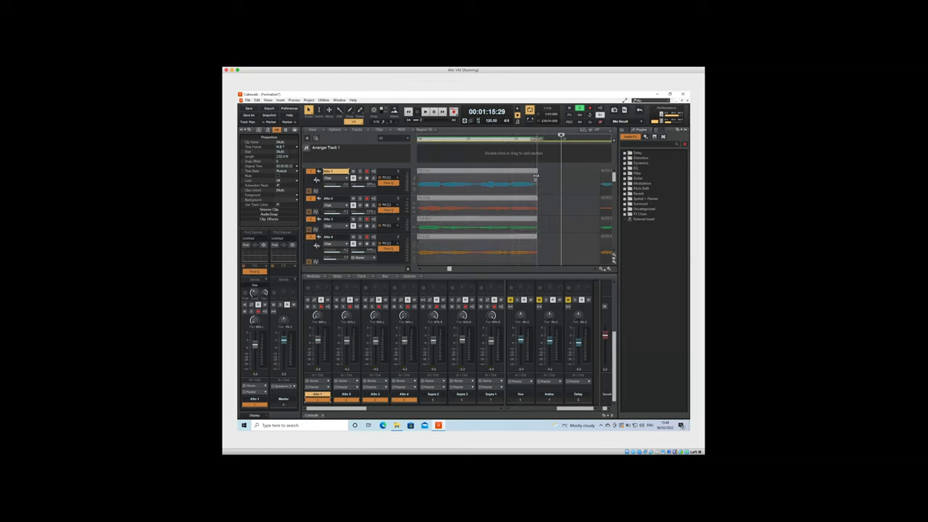
pyautogui.moveTo(536, 172); pyautogui.dragTo(535, 174)
pyautogui.moveTo(533, 174); pyautogui.dragTo(422, 270)
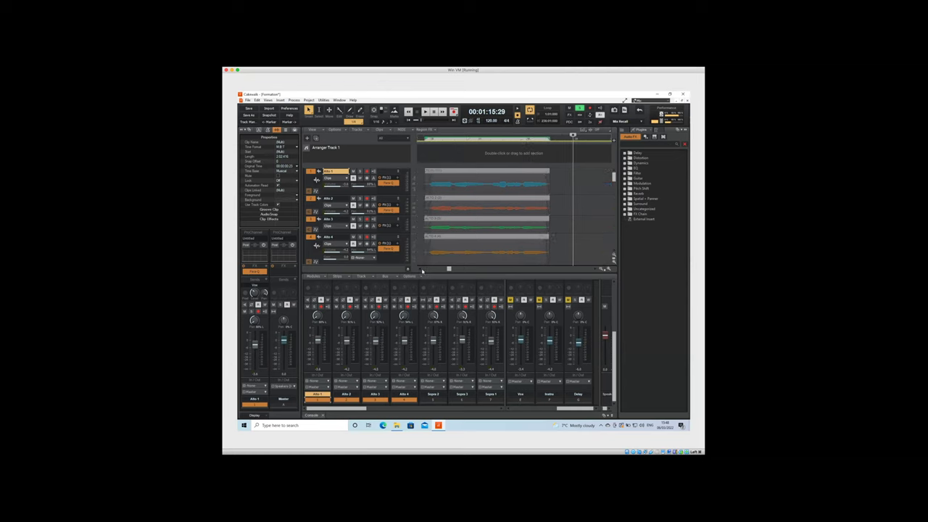
# Solo the Alto 1, Alto 2, Alto 3 and Alto 4 tracks
pyautogui.click(360, 172)
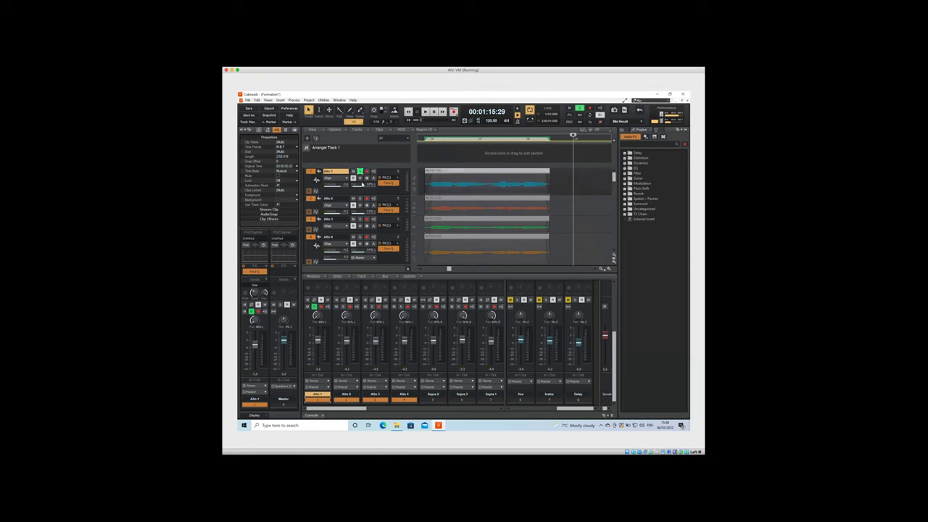
pyautogui.click(360, 199)
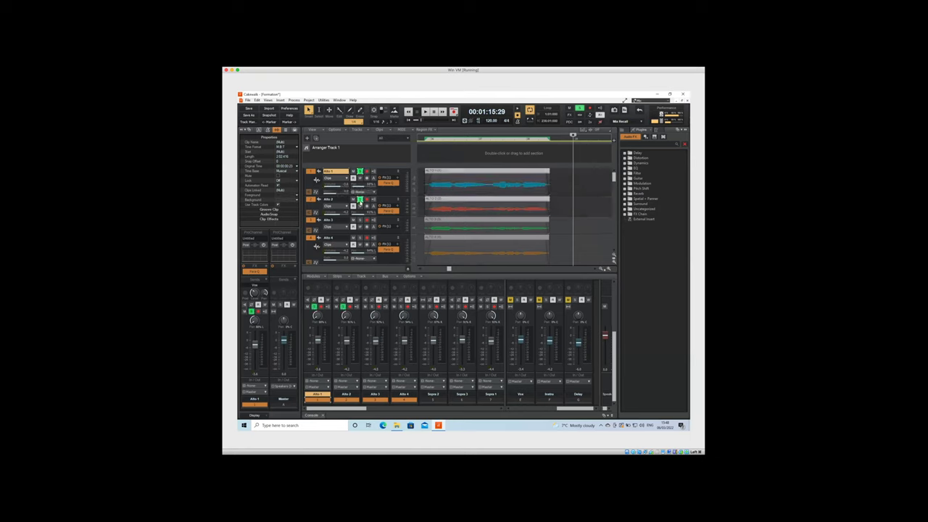
pyautogui.click(360, 207)
pyautogui.click(359, 220)
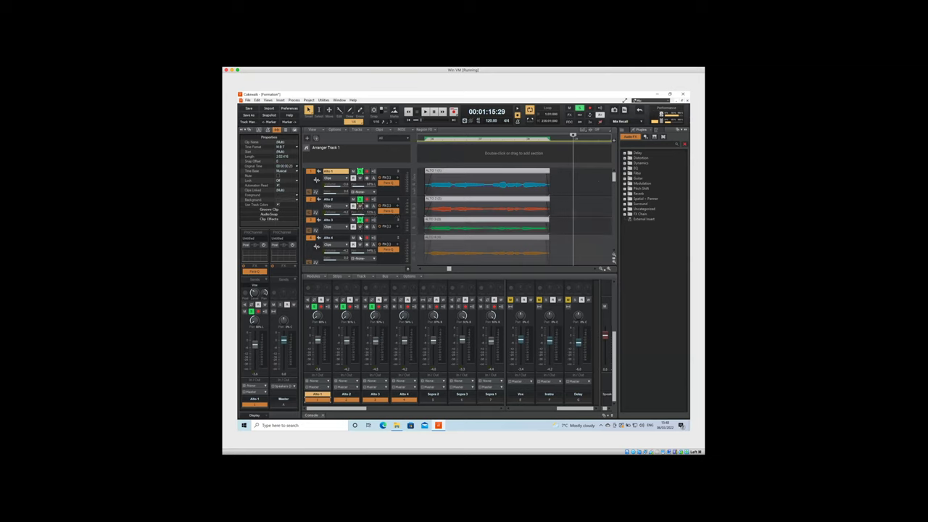
pyautogui.click(360, 237)
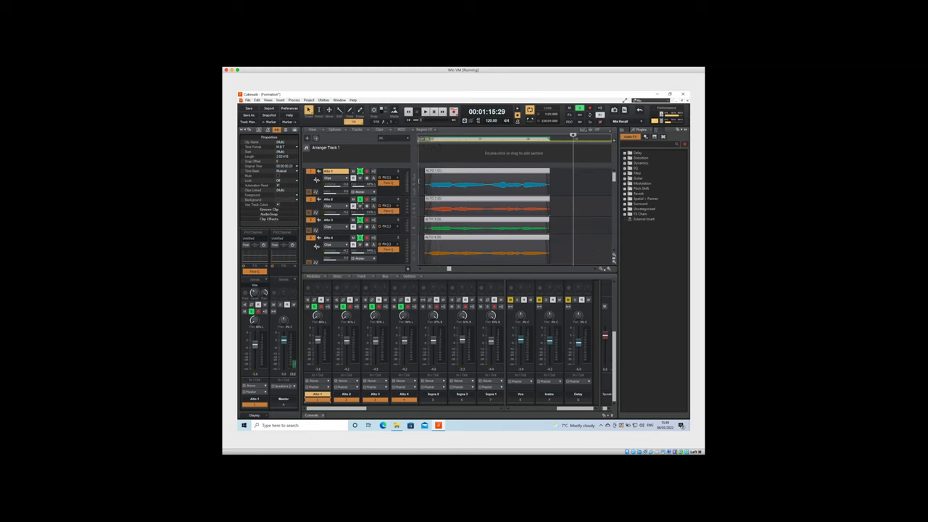
# Play back the soloed Alto tracks from just before the first phrase through the gap following it
pyautogui.click(421, 138)
pyautogui.press('space')
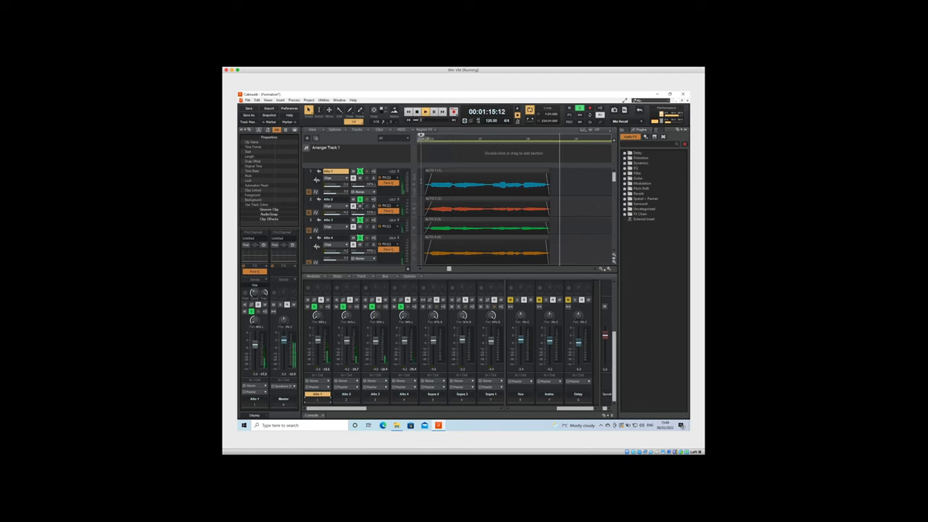
pyautogui.press('space')
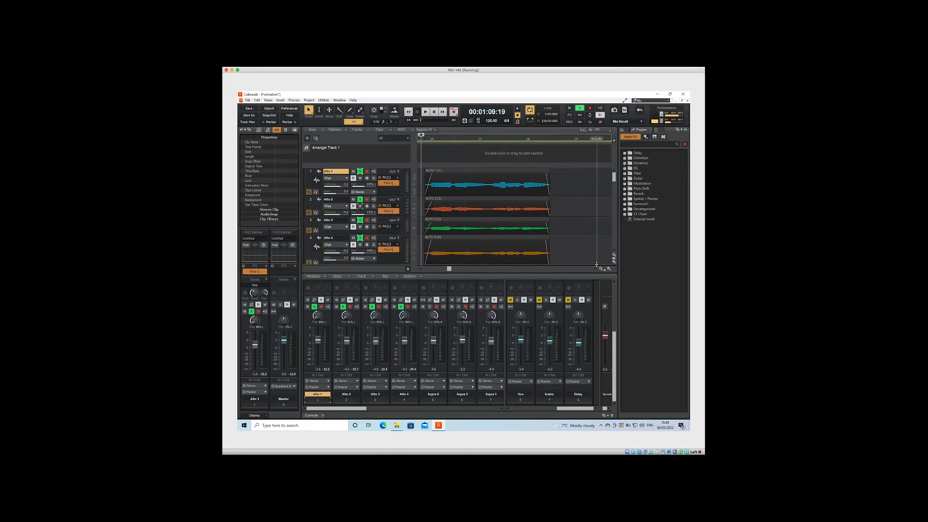
# Enlarge the track area above the console and switch the workspace to Basic
pyautogui.hscroll(3, 596, 270)
pyautogui.hscroll(4, 587, 254)
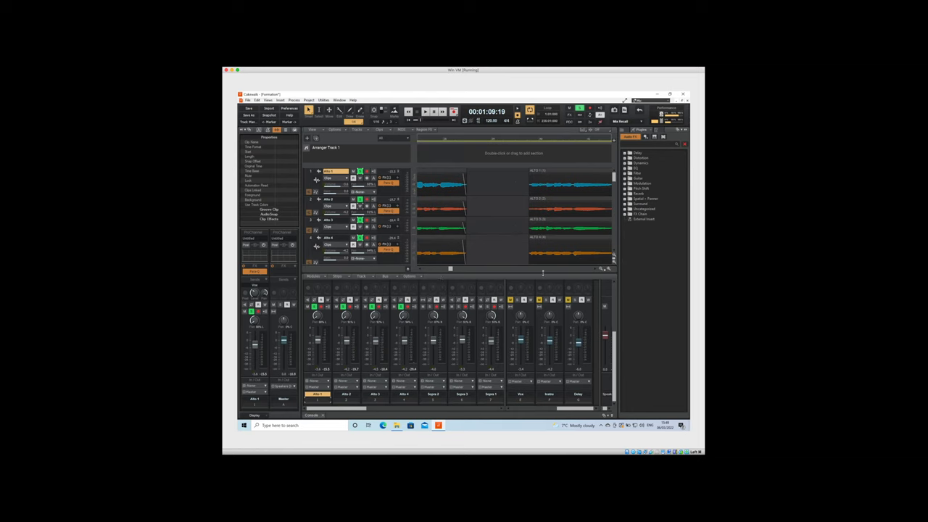
pyautogui.moveTo(542, 272); pyautogui.dragTo(549, 313)
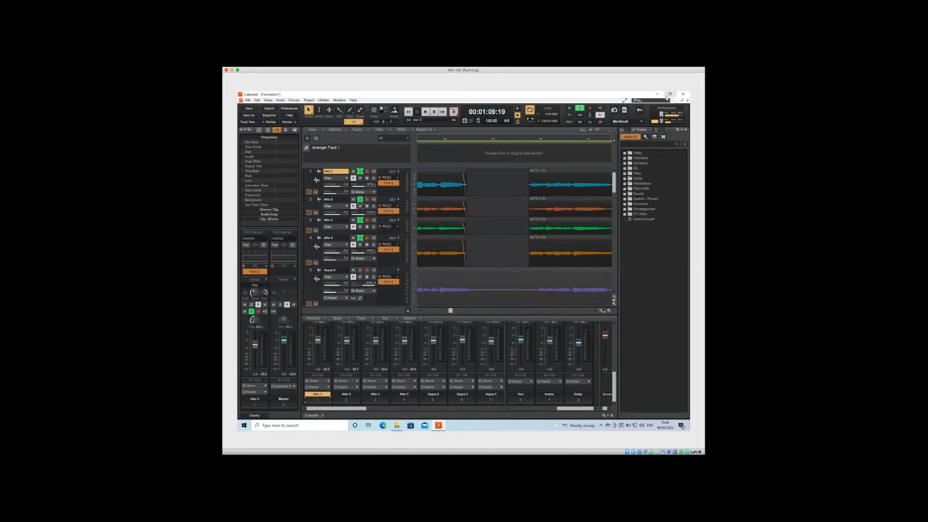
pyautogui.click(639, 100)
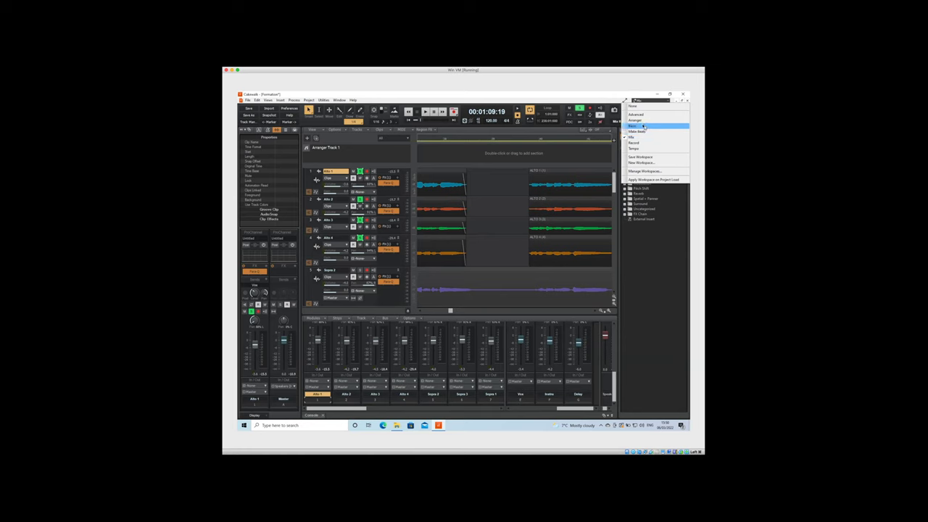
pyautogui.click(643, 125)
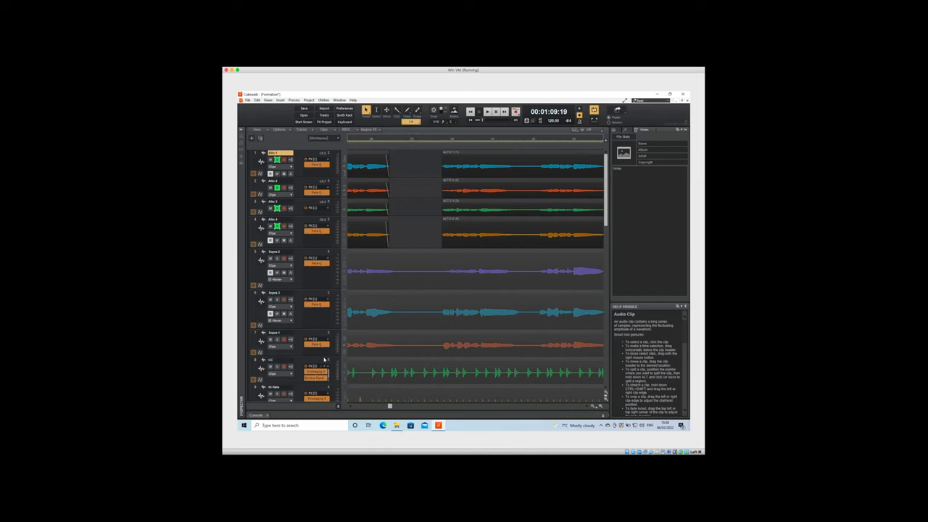
# Solo the three Sopra tracks and delete a short silent range just before their first vocal entry
pyautogui.click(388, 252)
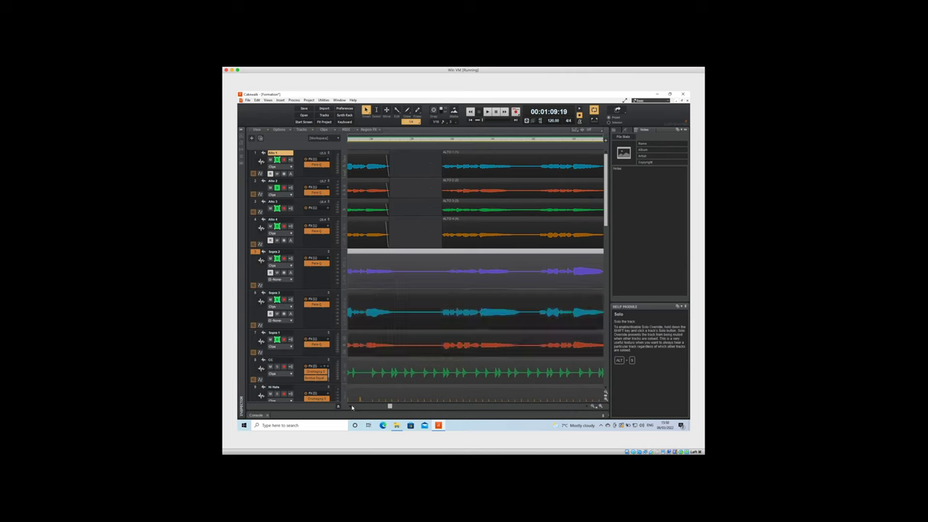
pyautogui.hscroll(-5, 352, 407)
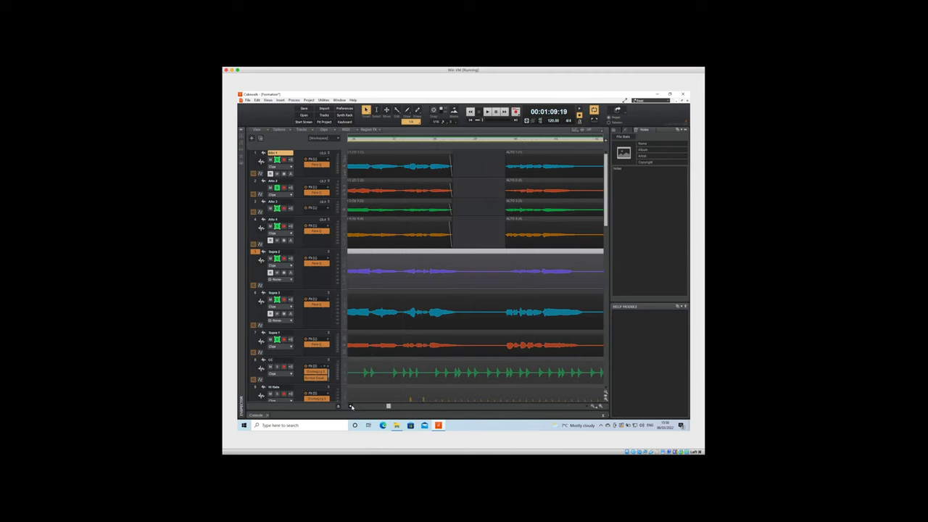
pyautogui.hscroll(-4, 352, 407)
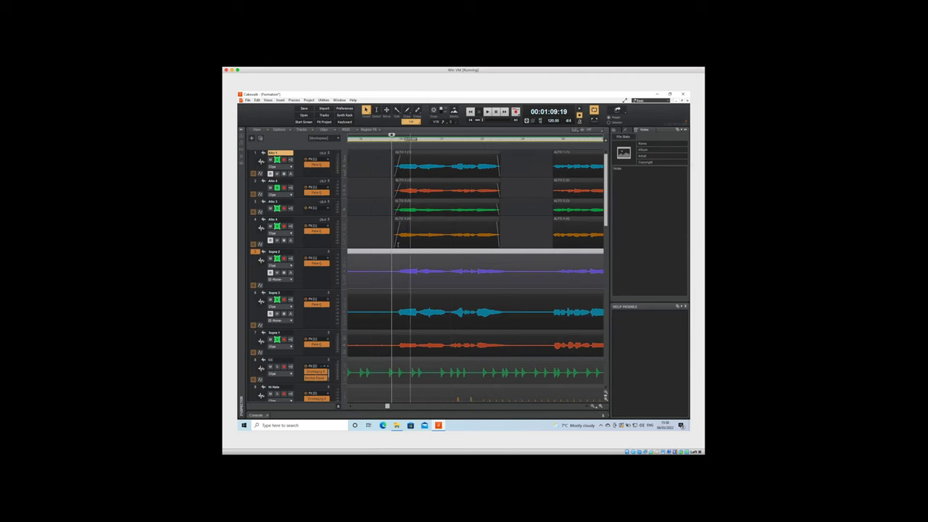
pyautogui.moveTo(393, 251)
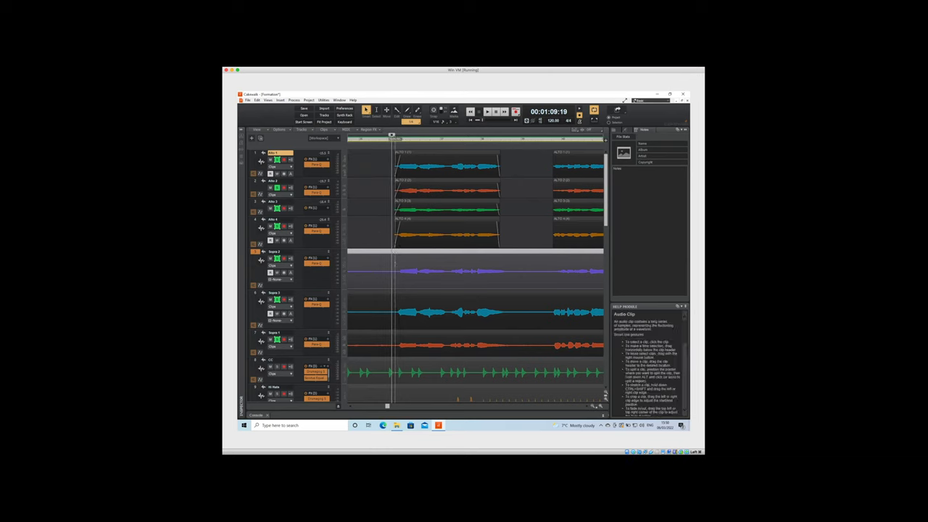
pyautogui.click(397, 328)
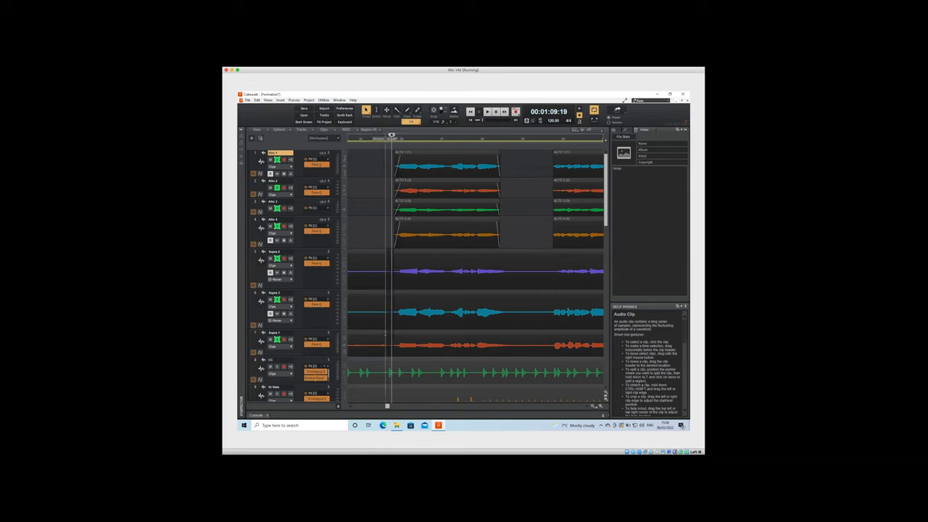
pyautogui.click(386, 328)
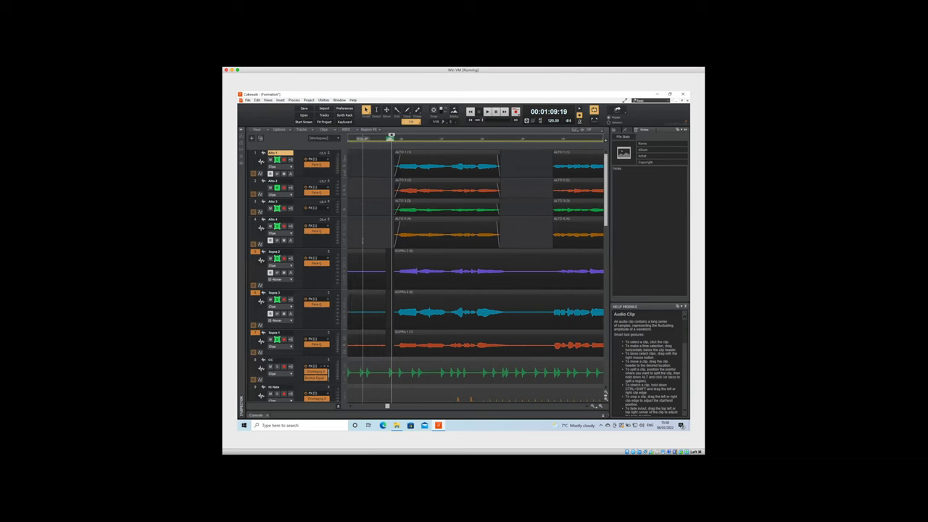
# Select the leftover silent clips before the gap on the three Sopra tracks and delete them together
pyautogui.click(366, 249)
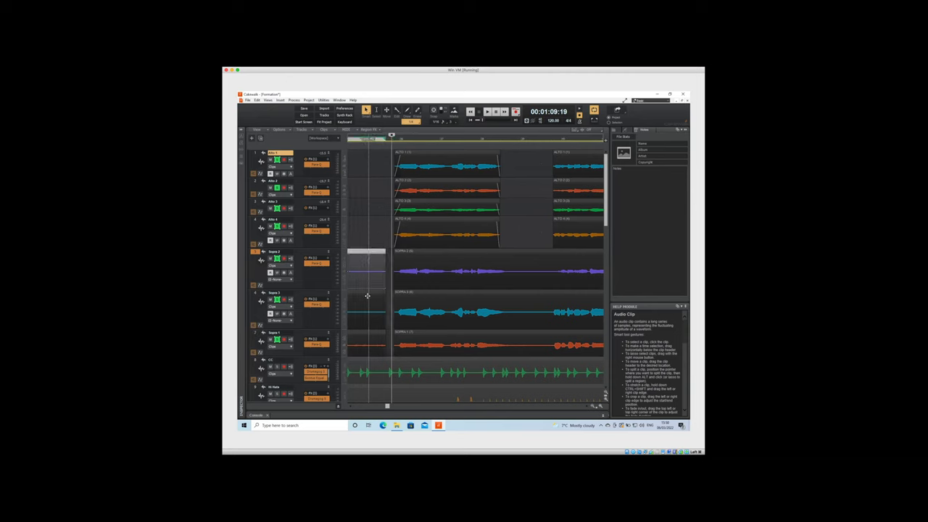
pyautogui.keyDown('shift'); pyautogui.click(371, 332); pyautogui.keyUp('shift')
pyautogui.press('Delete')
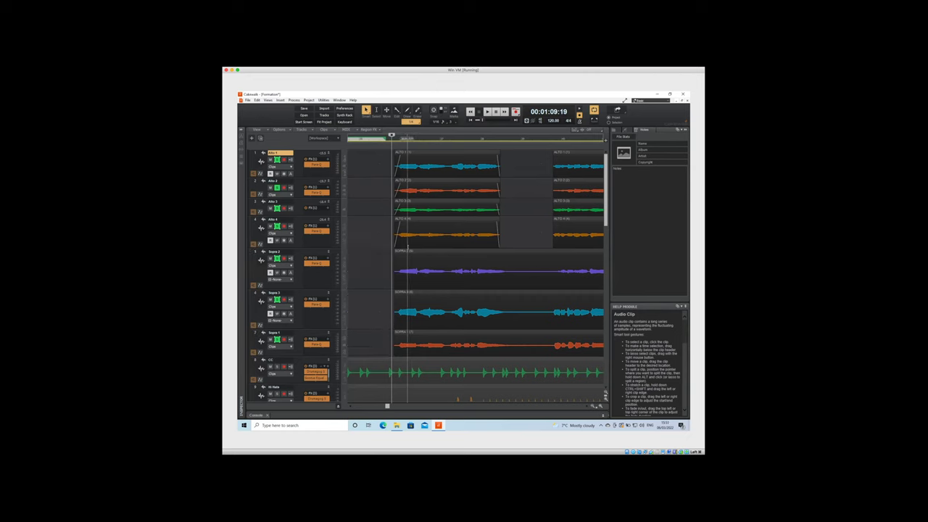
# Select the main vocal clips on the three Sopra tracks and add a short fade-in to all of them at once
pyautogui.click(408, 250)
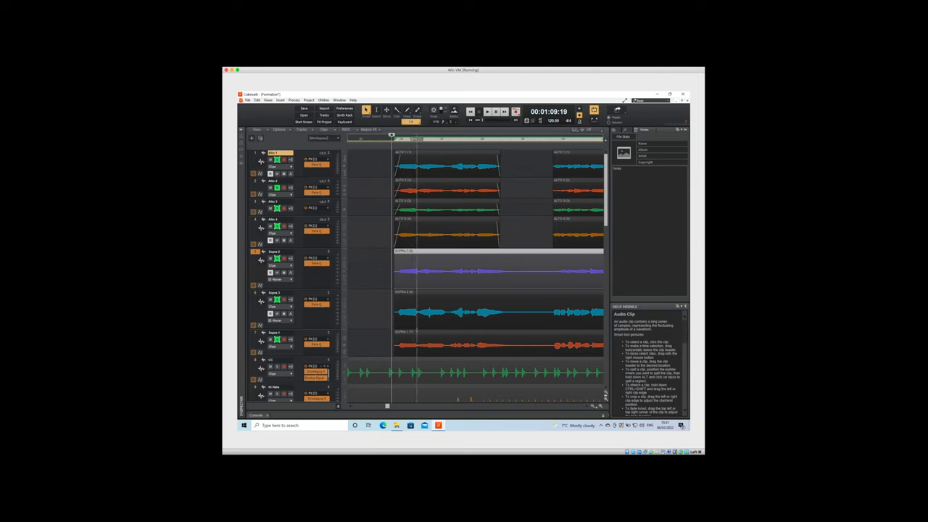
pyautogui.keyDown('shift'); pyautogui.click(419, 332); pyautogui.keyUp('shift')
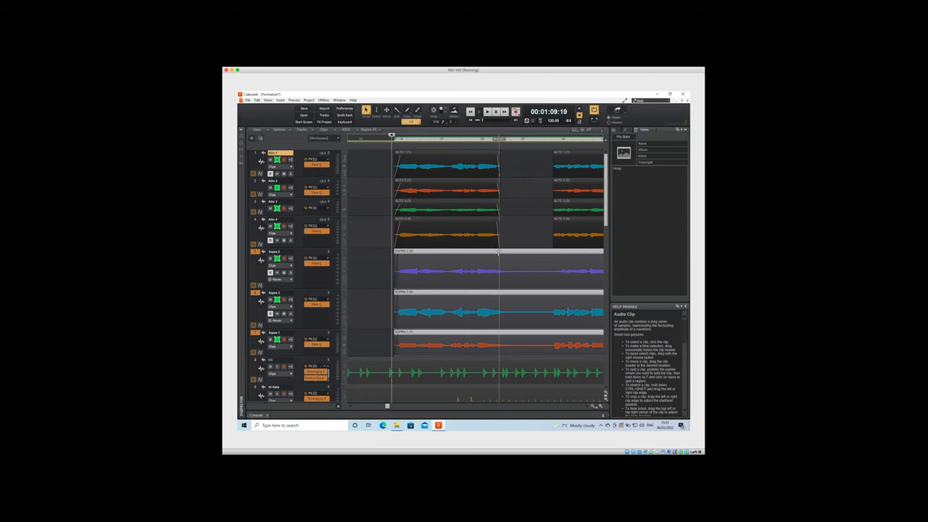
# Delete the silent range between the first and second vocal phrases on the three Sopra tracks
pyautogui.click(498, 251)
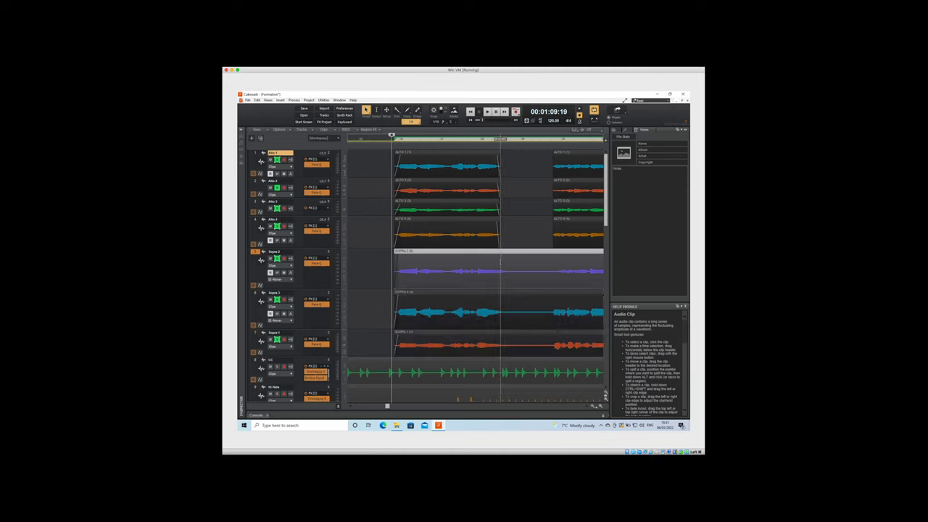
pyautogui.moveTo(503, 264)
pyautogui.mouseDown()
pyautogui.moveTo(539, 279)
pyautogui.moveTo(553, 354)
pyautogui.mouseUp()
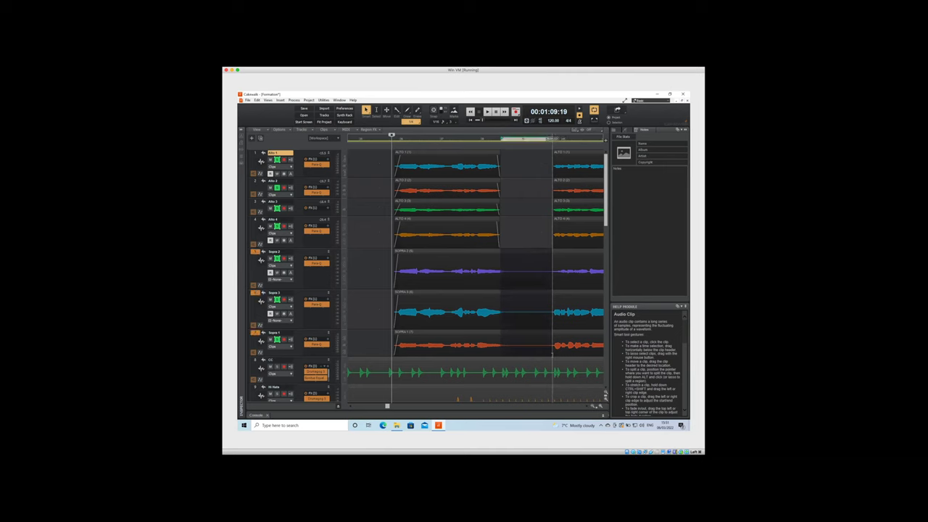
pyautogui.press('Delete')
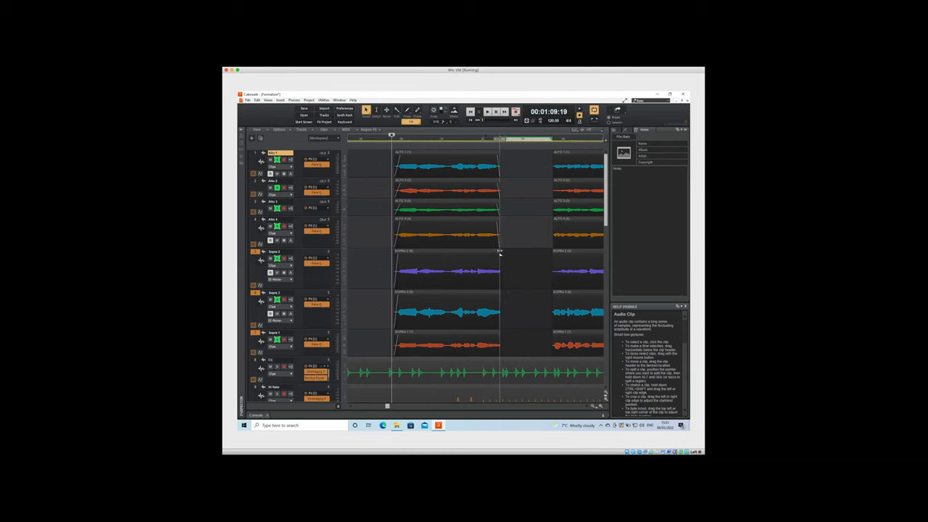
# Select the first-phrase clips on the three Sopra tracks and add a short fade-out to all of them at once
pyautogui.click(493, 251)
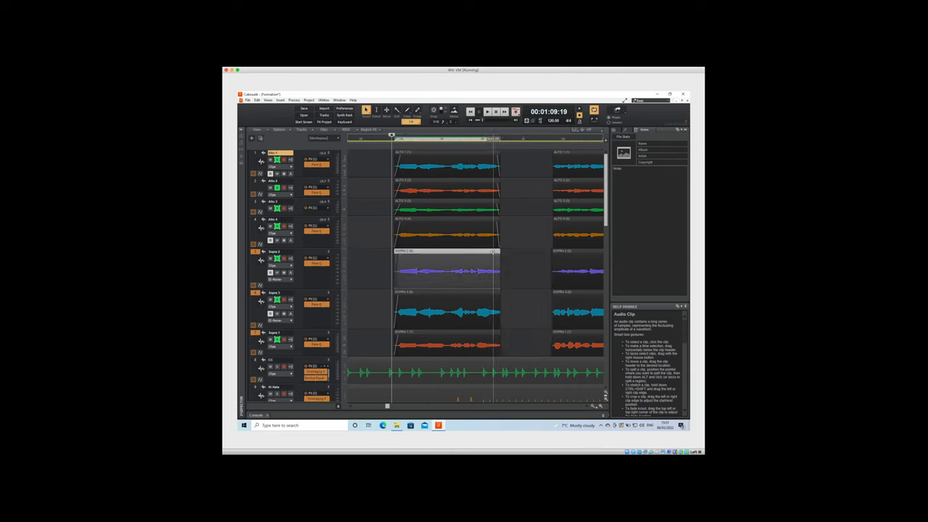
pyautogui.keyDown('ctrl'); pyautogui.click(476, 292); pyautogui.keyUp('ctrl')
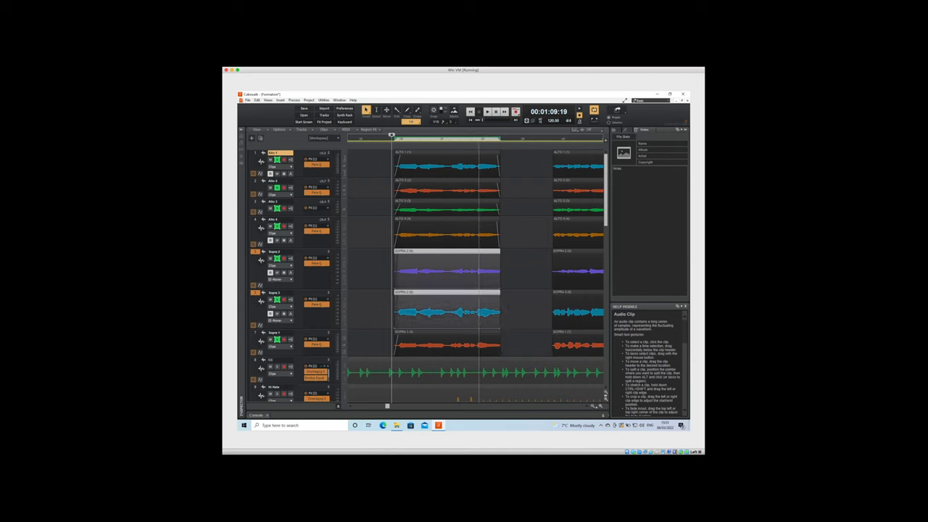
pyautogui.keyDown('ctrl'); pyautogui.click(477, 331); pyautogui.keyUp('ctrl')
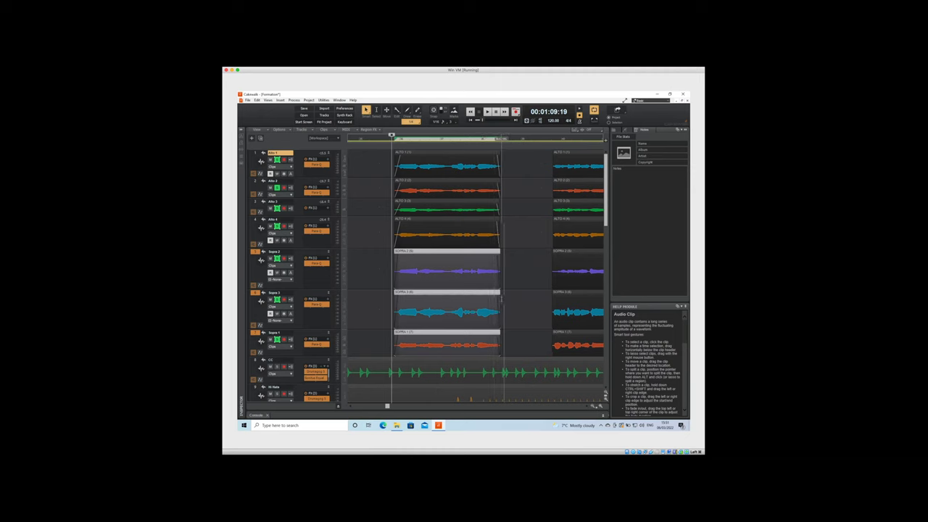
# Play back the first phrase and then the second phrase to check the Alto and Sopra vocals together
pyautogui.click(381, 190)
pyautogui.press('space')
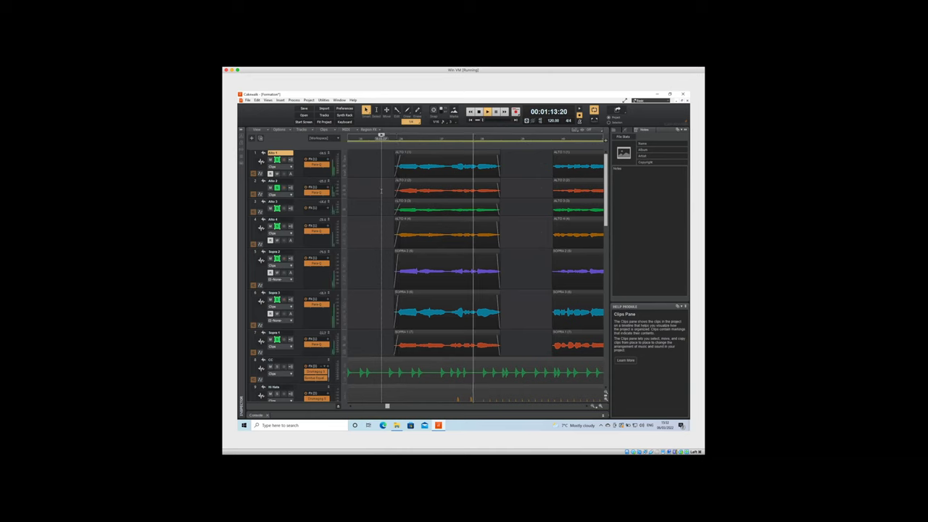
pyautogui.press('space')
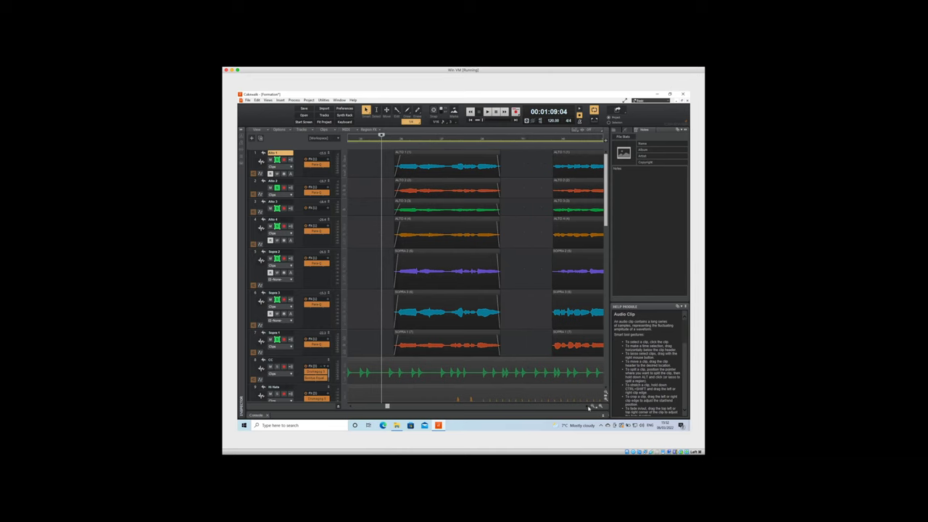
pyautogui.hscroll(4, 588, 407)
pyautogui.hscroll(4, 587, 408)
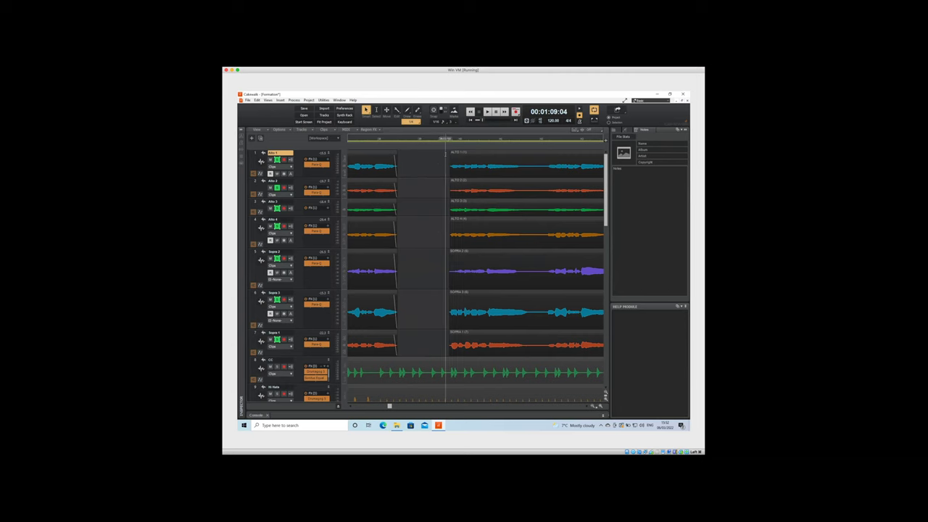
pyautogui.press('space')
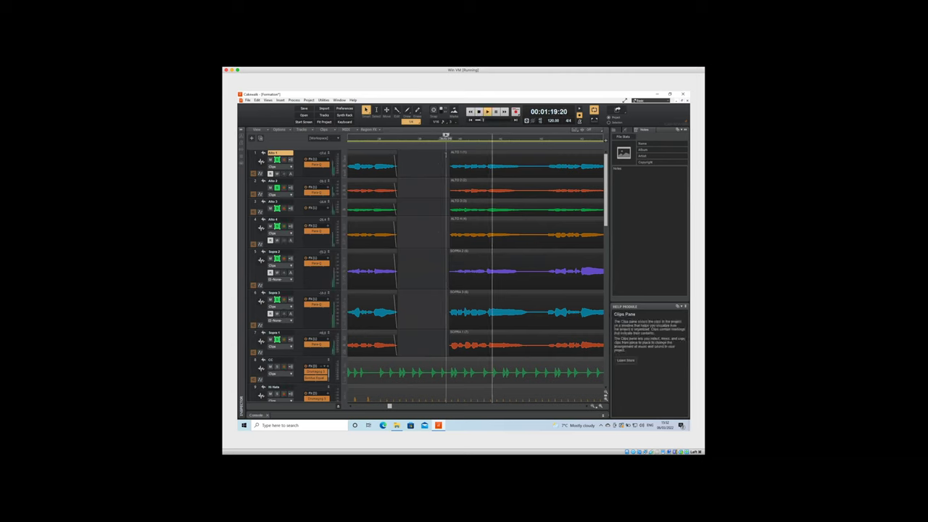
pyautogui.press('space')
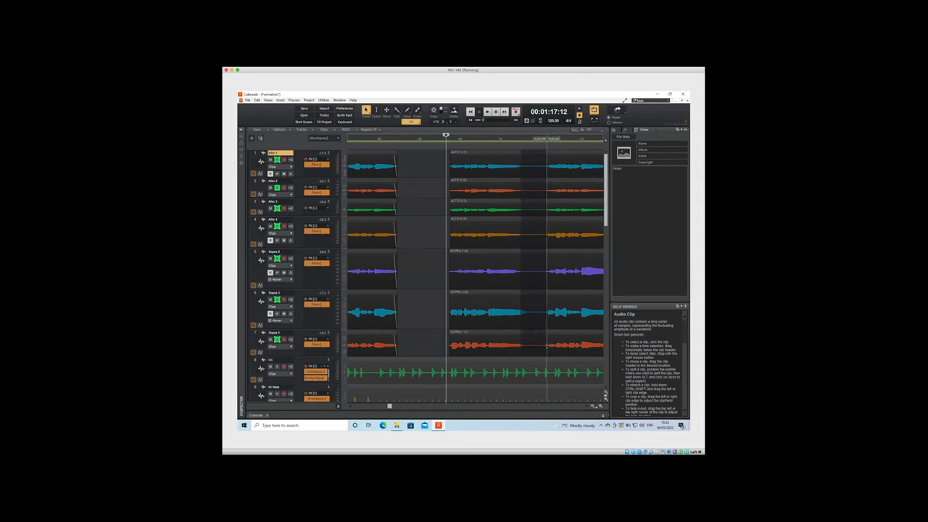
# Delete the silence after the second phrase on all Alto and Sopra tracks, and add fade-ins and fade-outs to the second-phrase clips
pyautogui.moveTo(547, 346); pyautogui.dragTo(548, 347)
pyautogui.press('Delete')
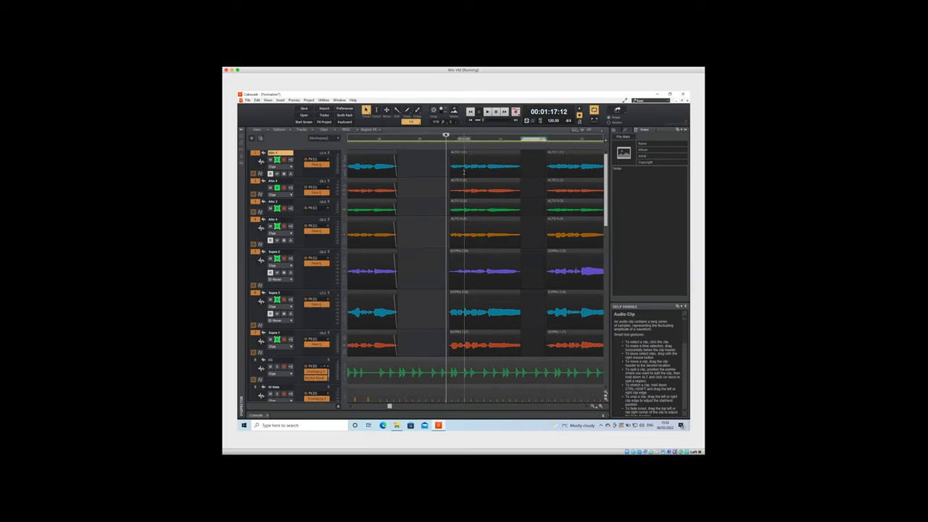
pyautogui.click(475, 152)
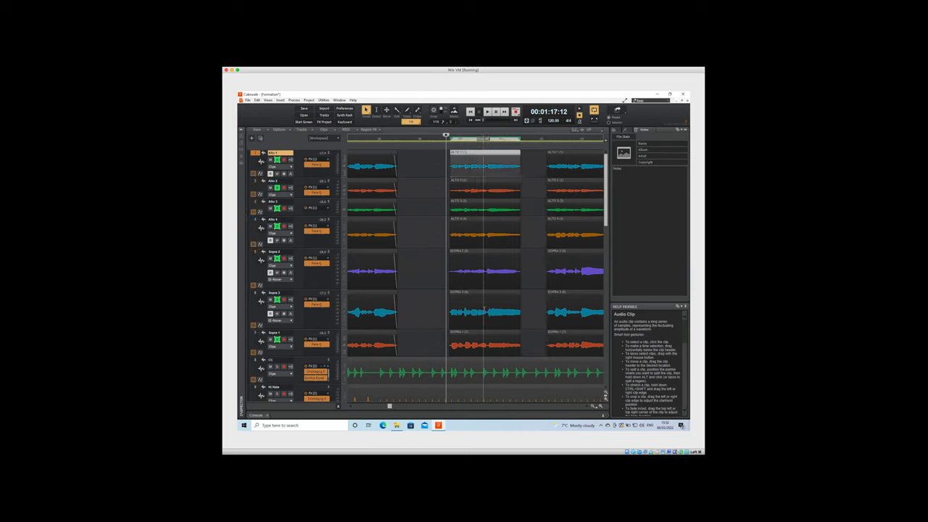
pyautogui.keyDown('shift'); pyautogui.click(479, 332); pyautogui.keyUp('shift')
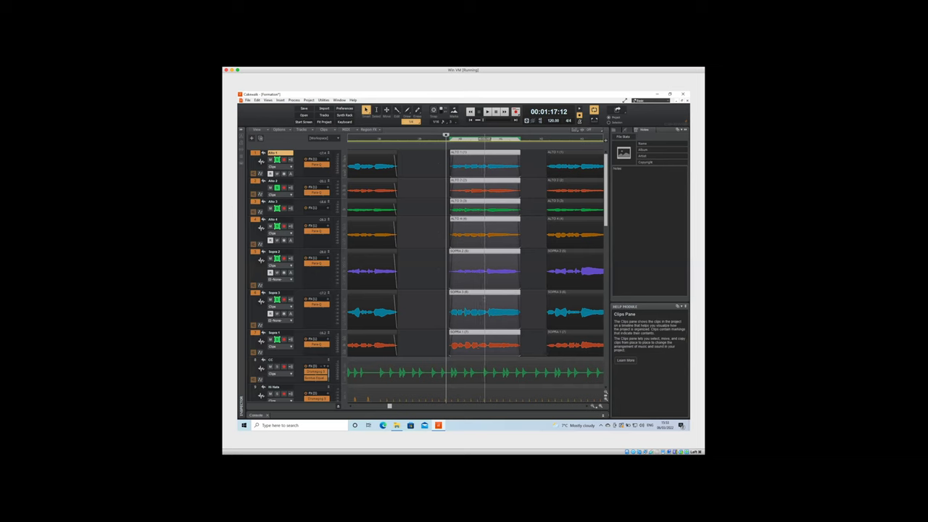
# Apply the Gain effect with the 3dB Cut preset to the second-phrase clip on the Sopra 3 track
pyautogui.click(484, 311)
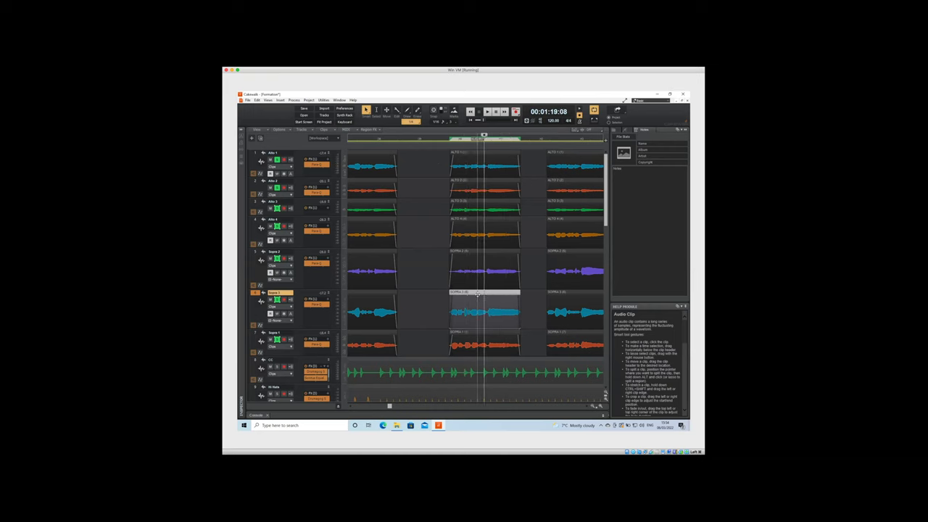
pyautogui.click(294, 100)
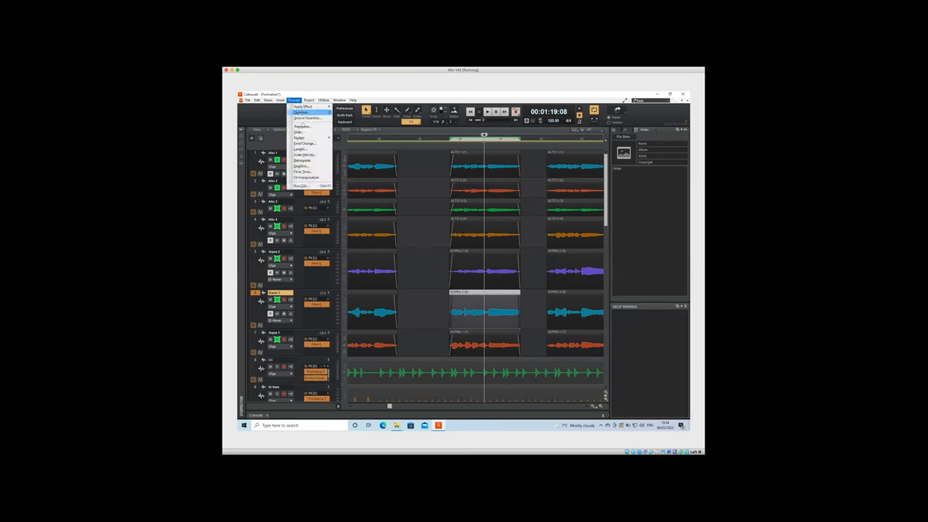
pyautogui.moveTo(308, 108)
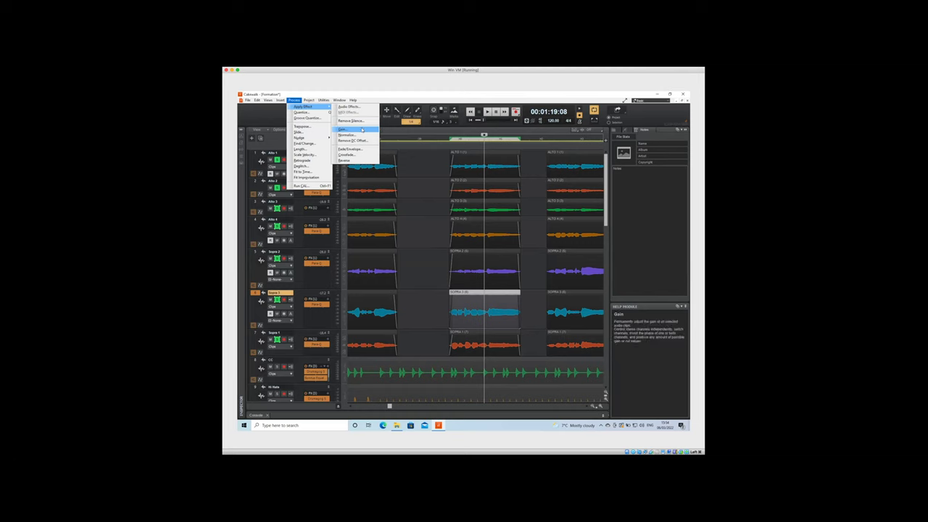
pyautogui.click(362, 129)
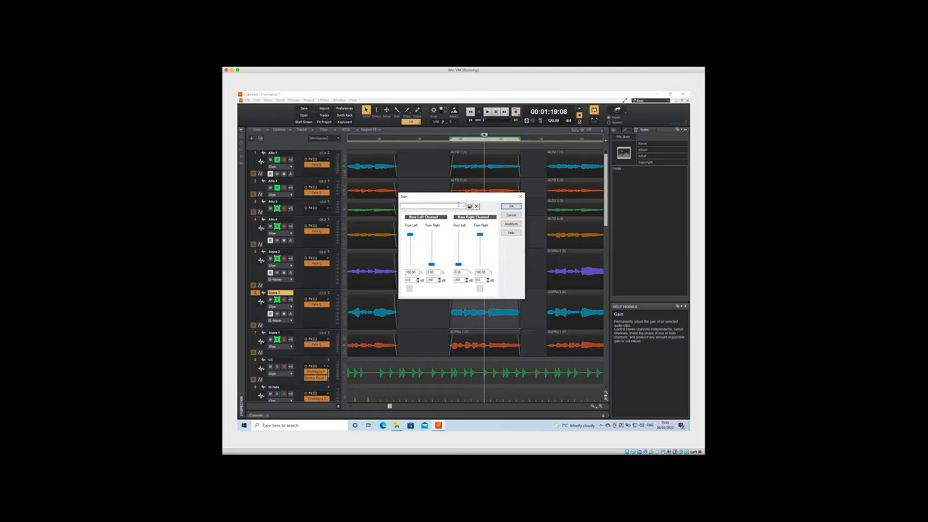
pyautogui.click(464, 206)
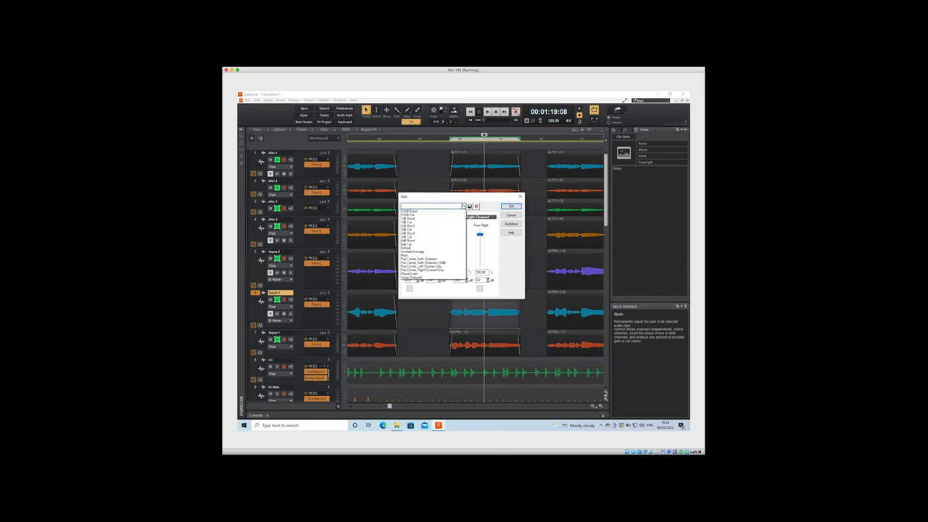
pyautogui.click(419, 238)
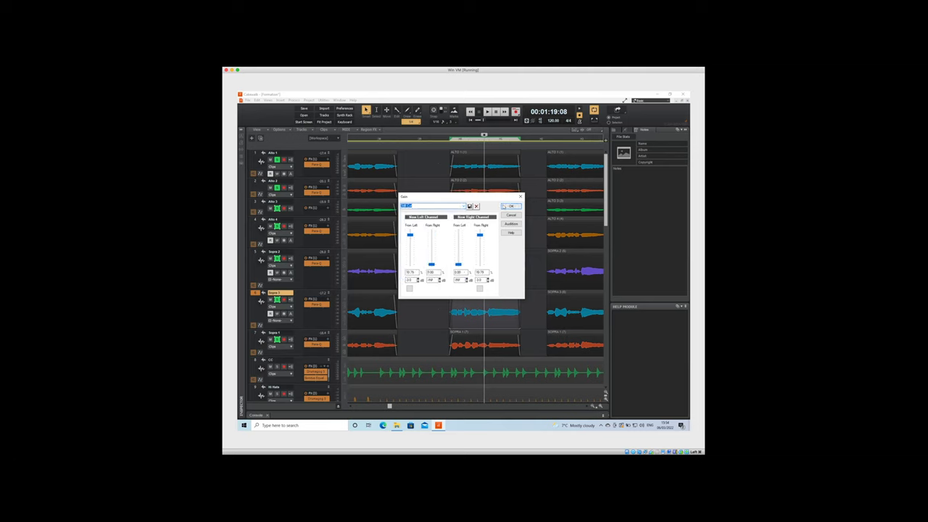
pyautogui.click(503, 206)
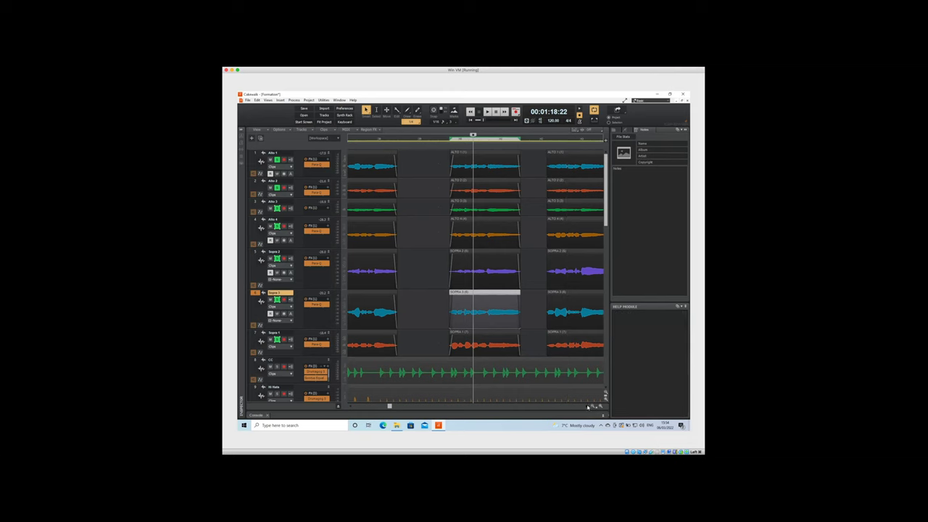
# Delete the opening portion of the third-phrase clip on the Alto 4 track, up to the long sustained note
pyautogui.hscroll(5, 587, 407)
pyautogui.hscroll(8, 587, 407)
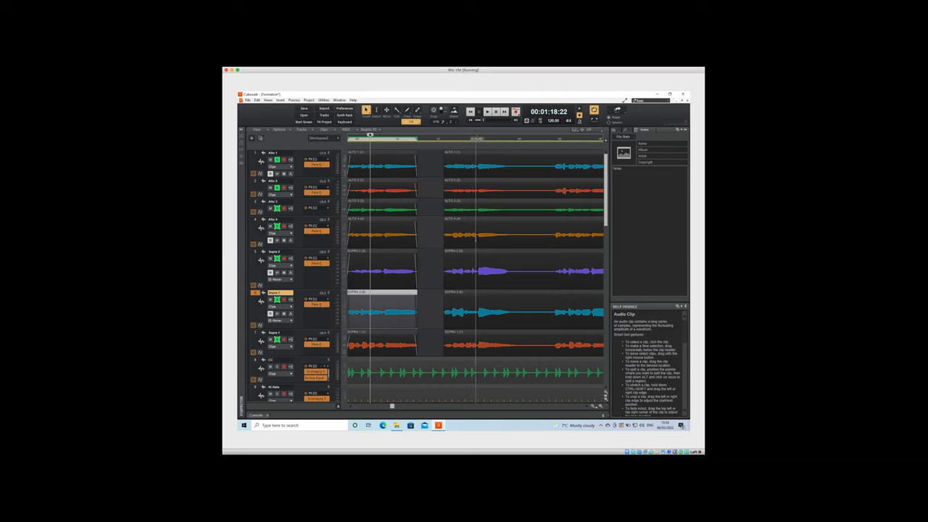
pyautogui.click(475, 217)
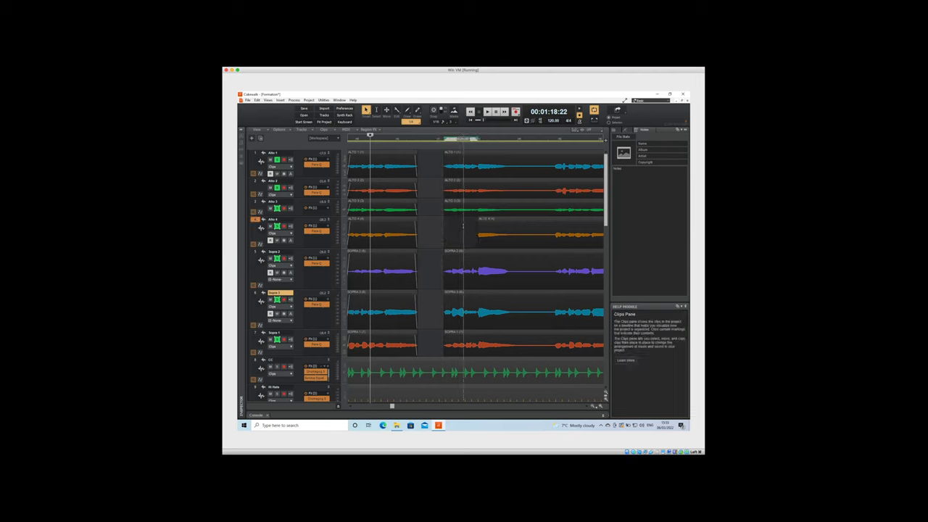
# Play the third phrase and the following one to check how the Alto and Sopra vocals sound after the Alto 4 cut
pyautogui.click(463, 226)
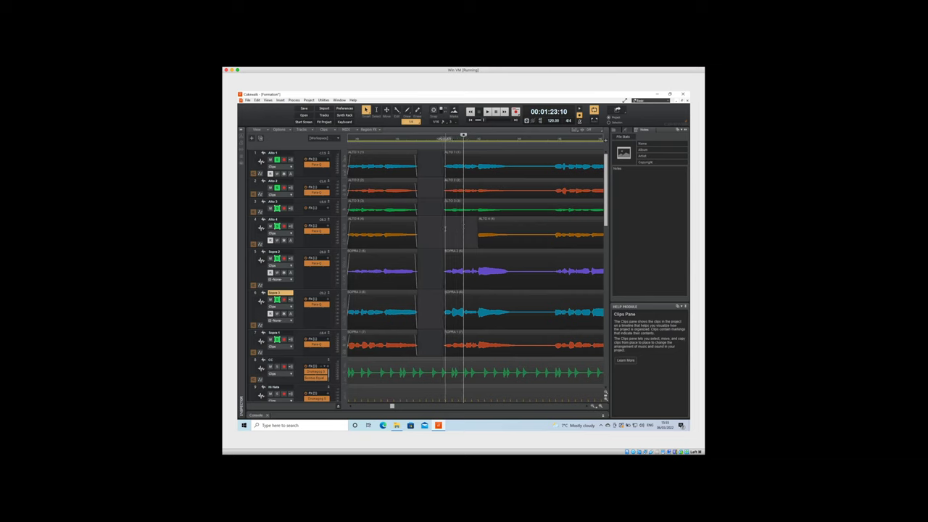
pyautogui.press('space')
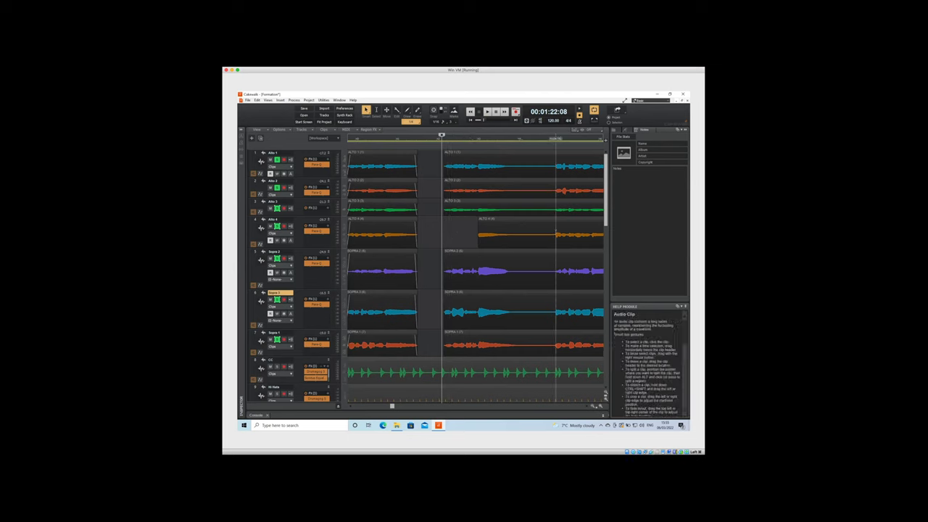
pyautogui.click(555, 233)
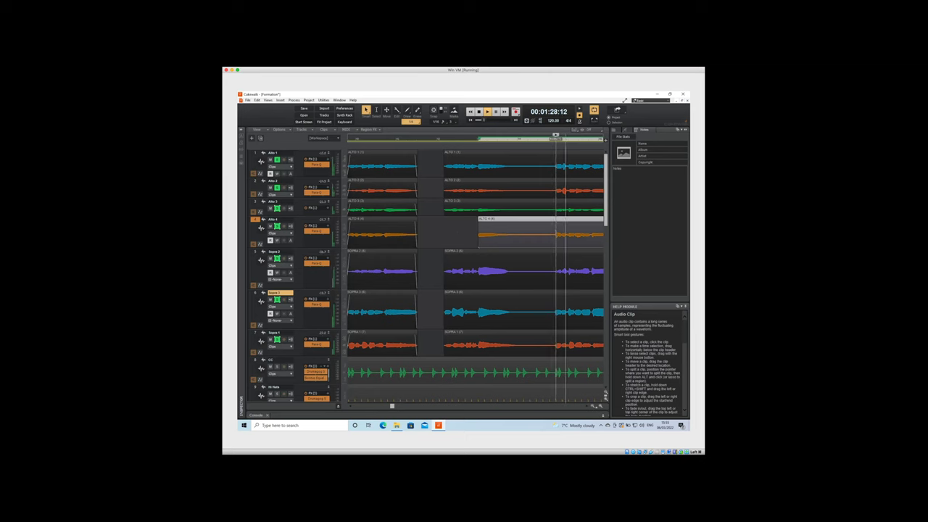
pyautogui.press('space')
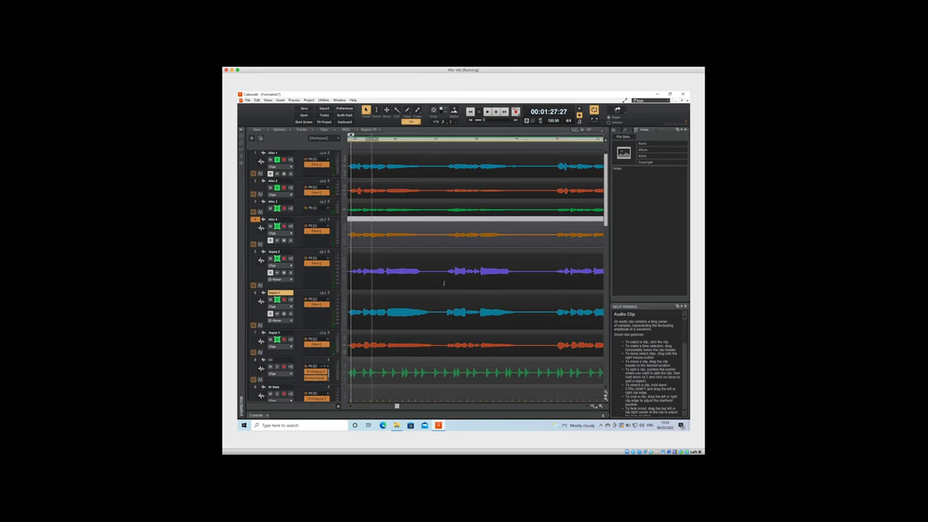
pyautogui.moveTo(349, 408); pyautogui.dragTo(350, 408)
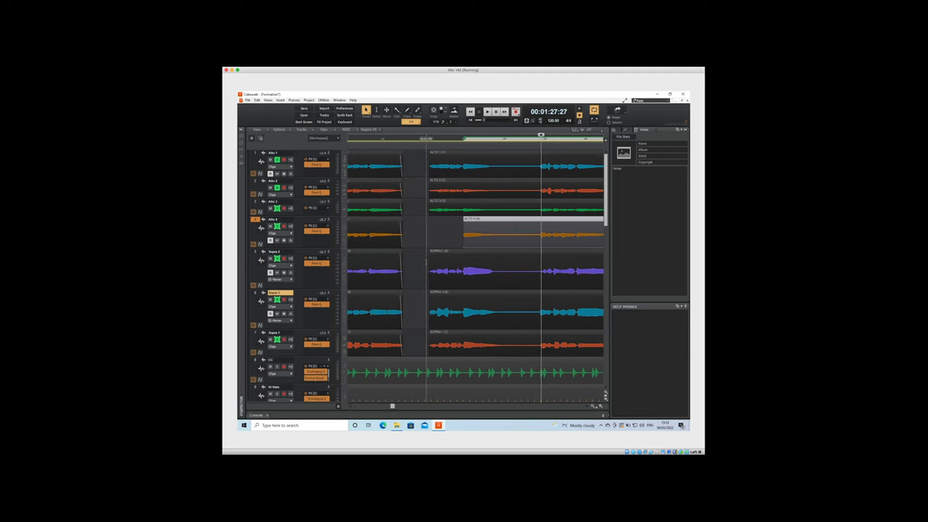
pyautogui.click(426, 260)
pyautogui.press('space')
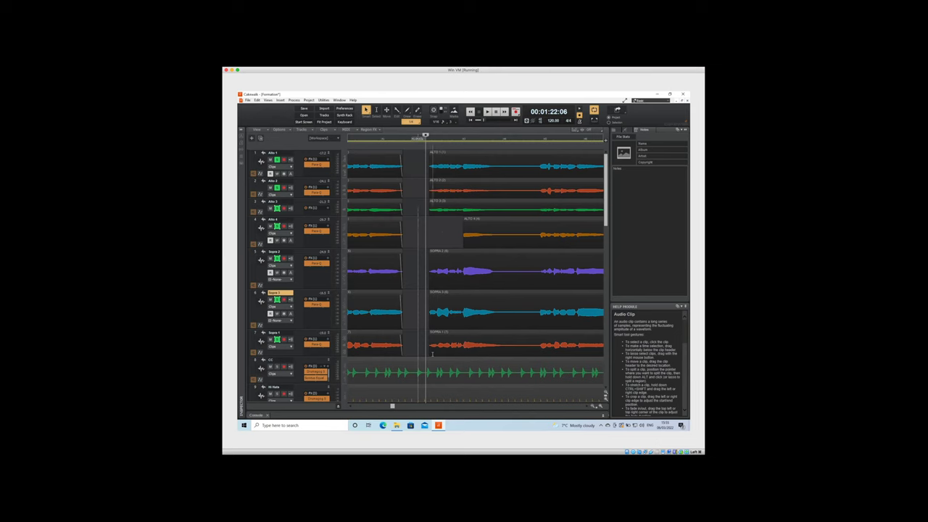
# Play the backing vocals from just before the first phrase through the later phrases to review the cleaned section
pyautogui.hscroll(-4, 349, 406)
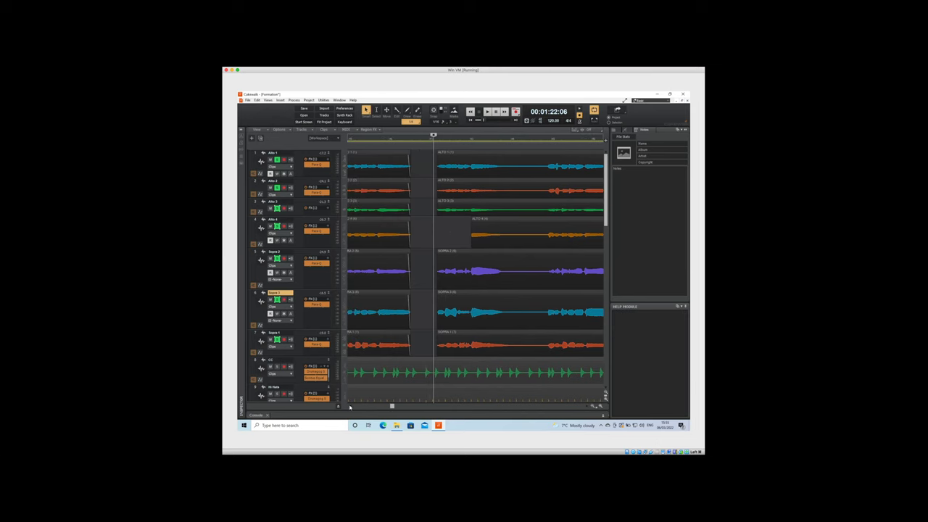
pyautogui.hscroll(-8, 349, 407)
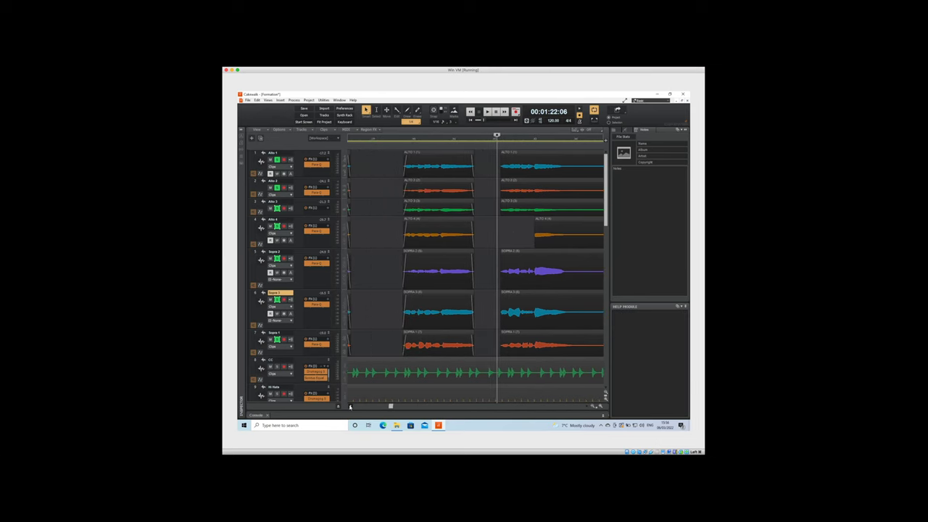
pyautogui.hscroll(-5, 350, 406)
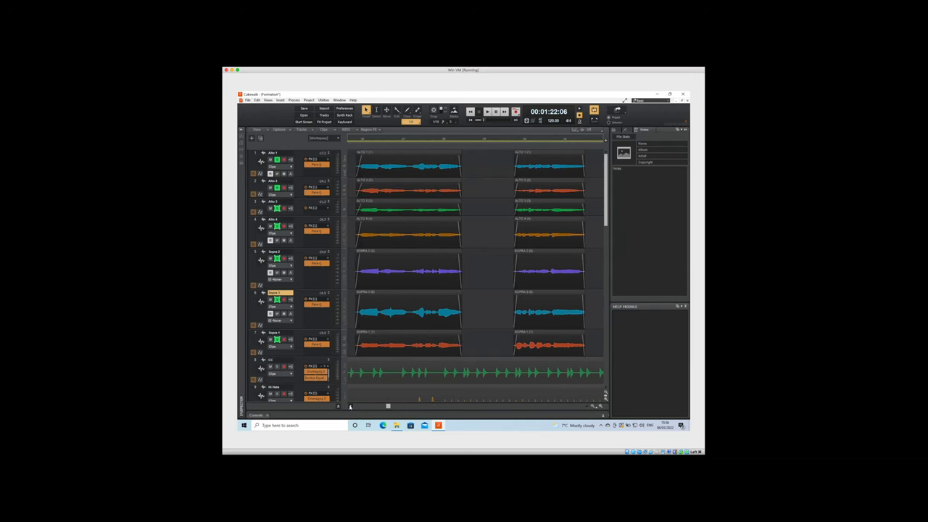
pyautogui.click(391, 223)
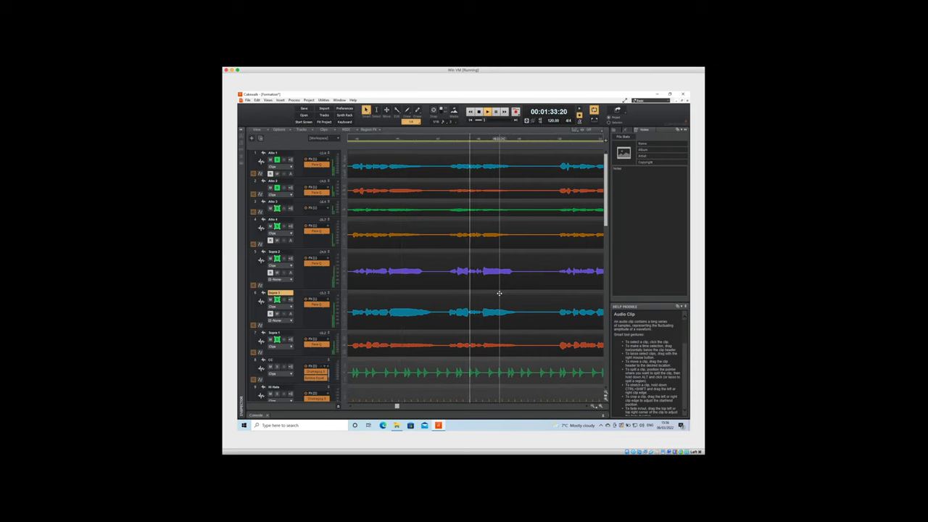
pyautogui.press('space')
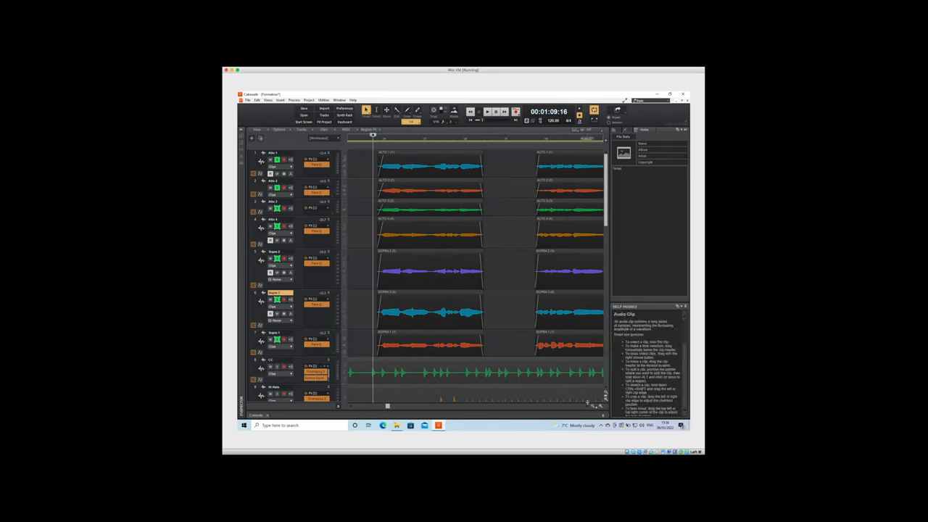
pyautogui.hscroll(5, 589, 408)
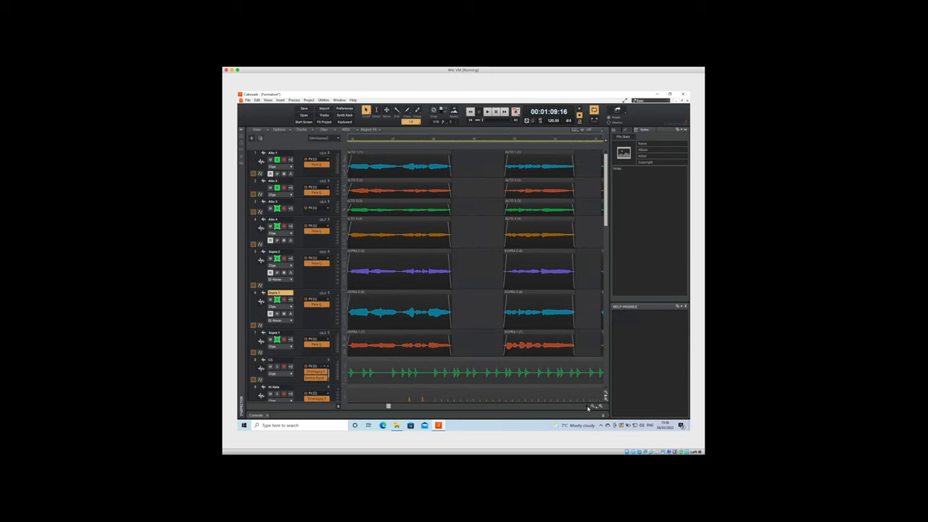
# Play the backing vocals from the start of the later phrase at 00:01:38:00 to hear the Alto and Sopra parts there
pyautogui.hscroll(5, 588, 407)
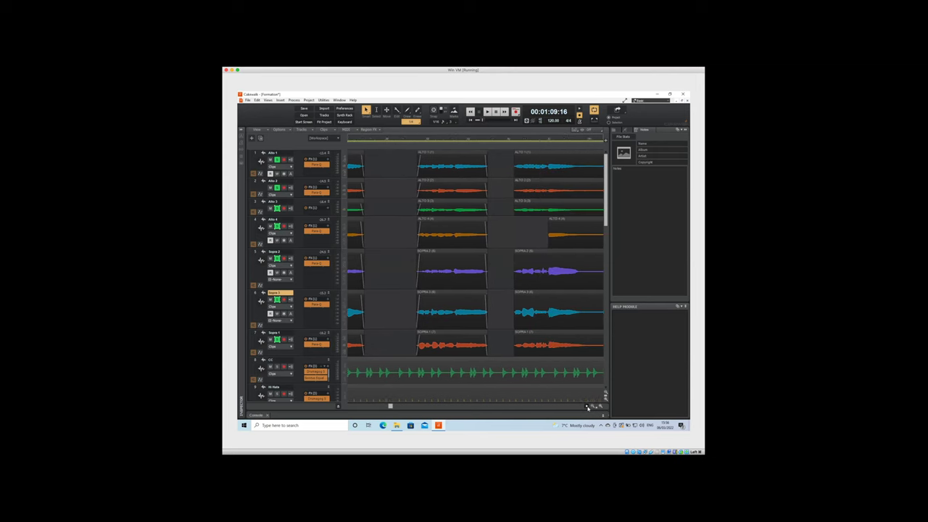
pyautogui.hscroll(5, 588, 407)
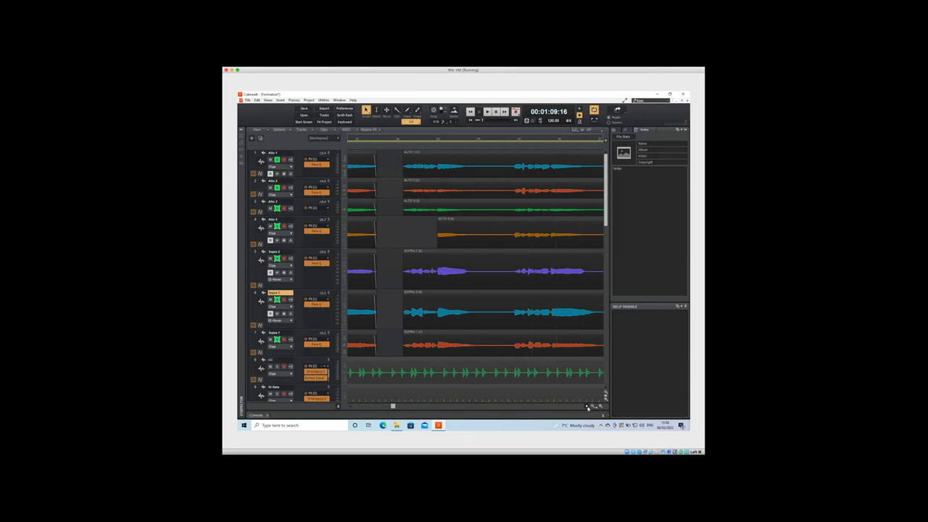
pyautogui.hscroll(5, 587, 407)
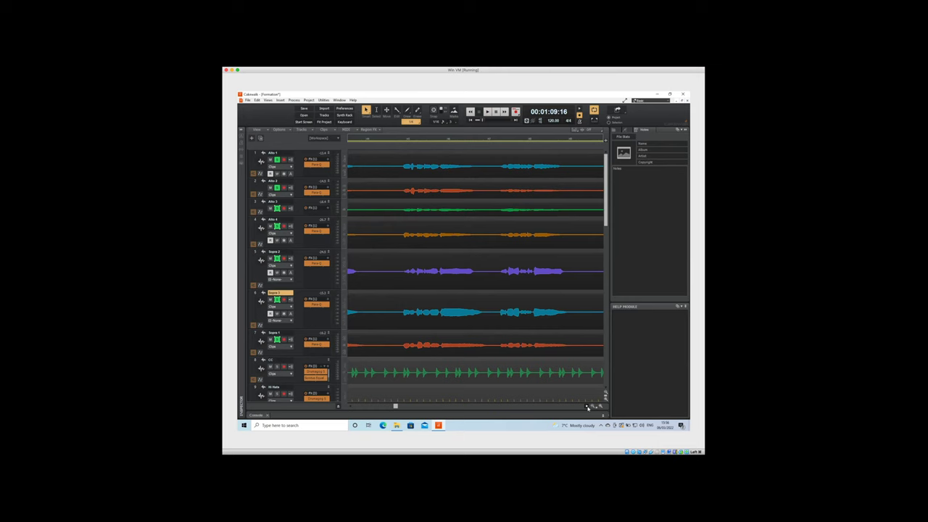
pyautogui.hscroll(2, 588, 407)
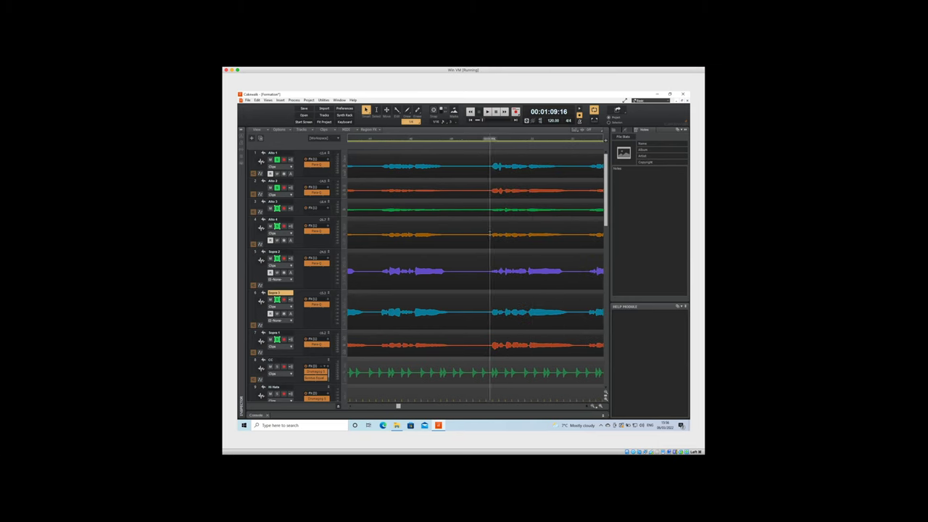
pyautogui.click(490, 217)
pyautogui.press('space')
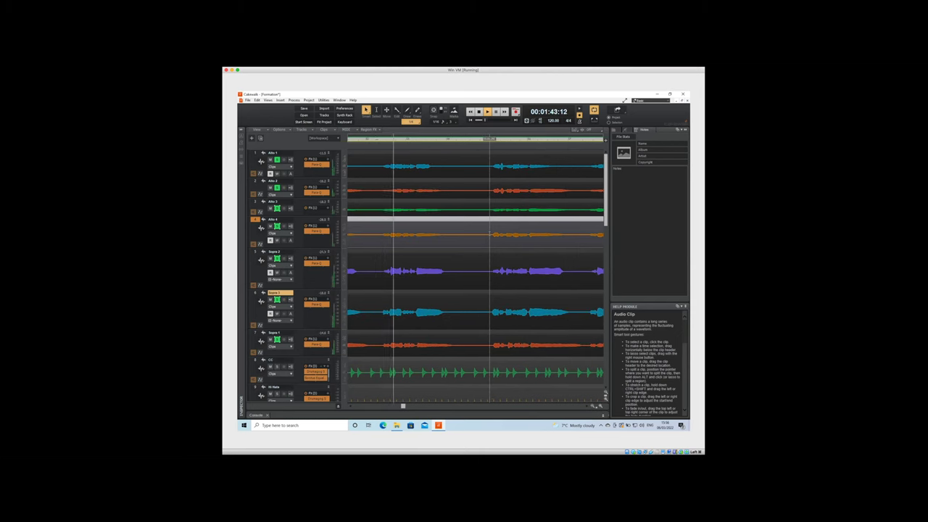
pyautogui.press('space')
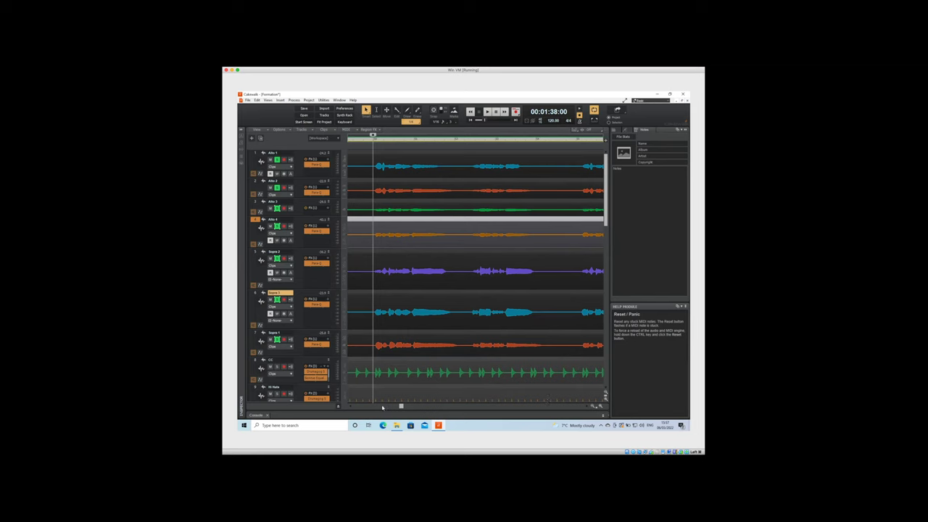
# Play the following vocal phrase from just before it begins, at about 1:42, to compare the Alto and Sopra parts
pyautogui.hscroll(-6, 351, 407)
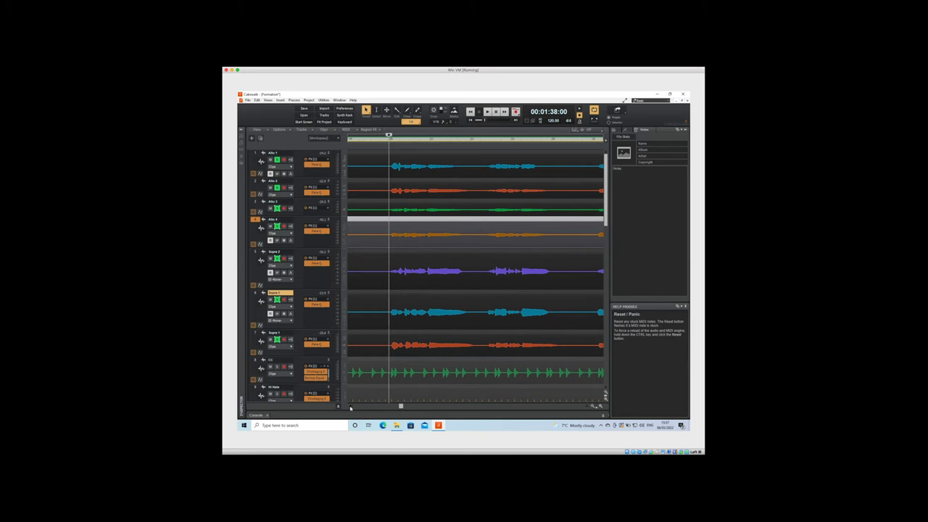
pyautogui.hscroll(-2, 351, 408)
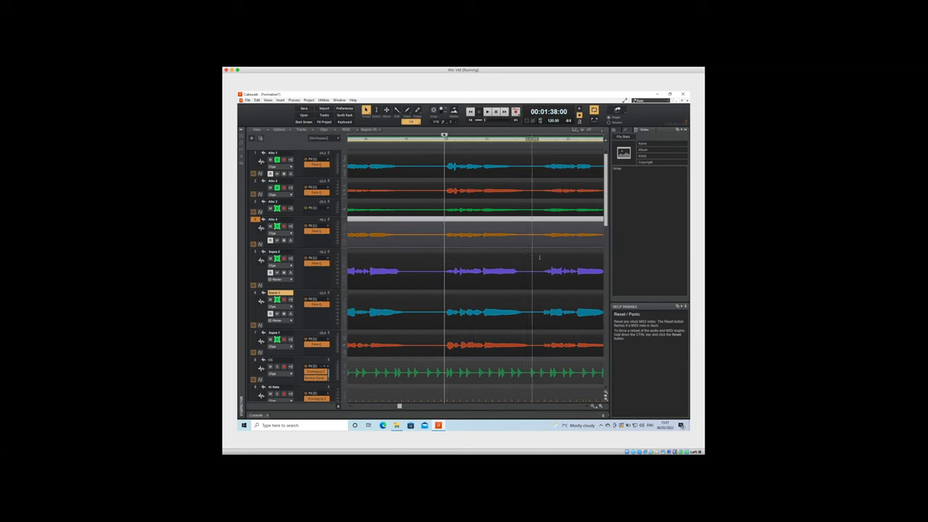
pyautogui.click(541, 138)
pyautogui.press('space')
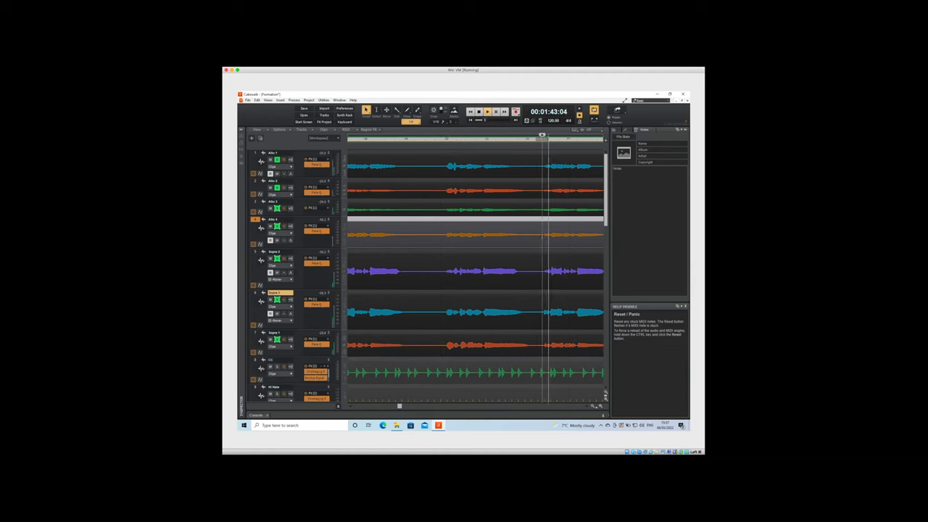
pyautogui.press('space')
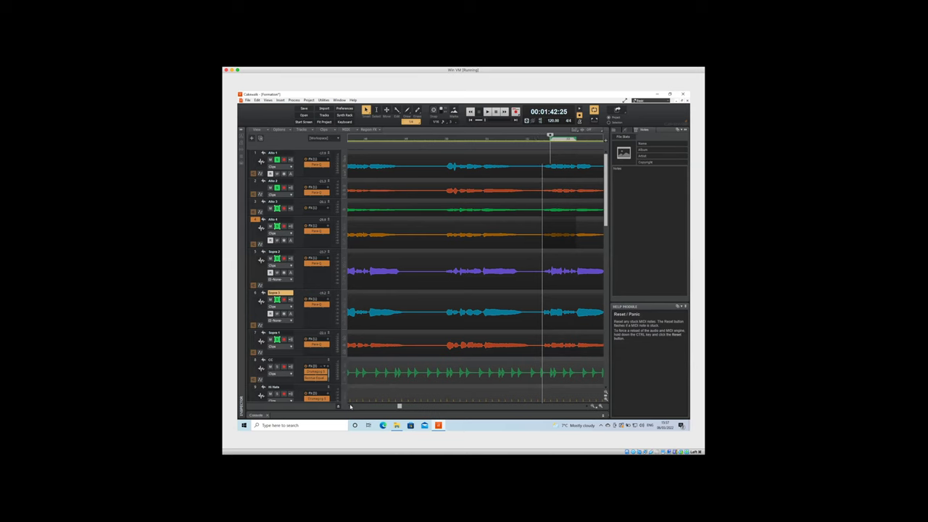
# Duplicate the Alto 4 phrase starting at 00:01:32:06 and move the copy to the start of the third phrase
pyautogui.hscroll(-5, 350, 406)
pyautogui.hscroll(-4, 350, 406)
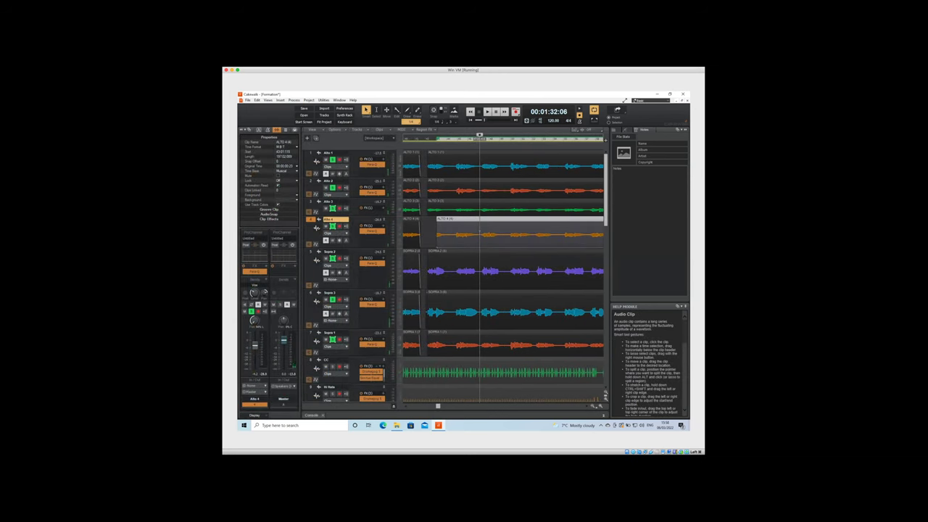
pyautogui.moveTo(479, 234); pyautogui.dragTo(497, 234)
pyautogui.rightClick(494, 234)
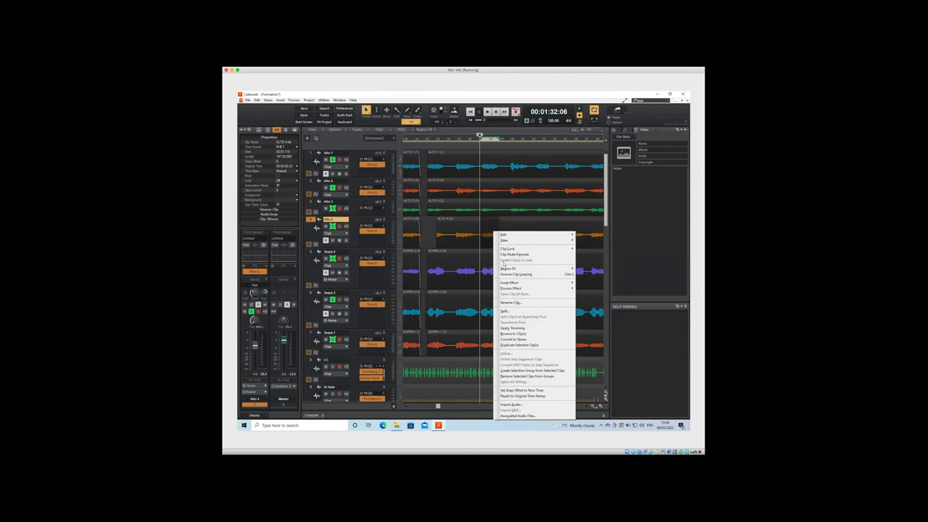
pyautogui.click(517, 346)
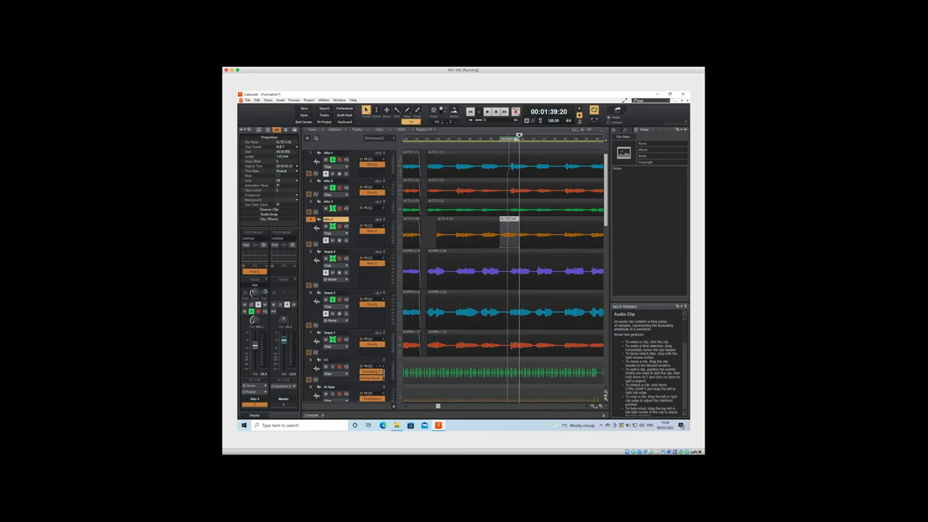
pyautogui.moveTo(510, 219); pyautogui.dragTo(436, 218)
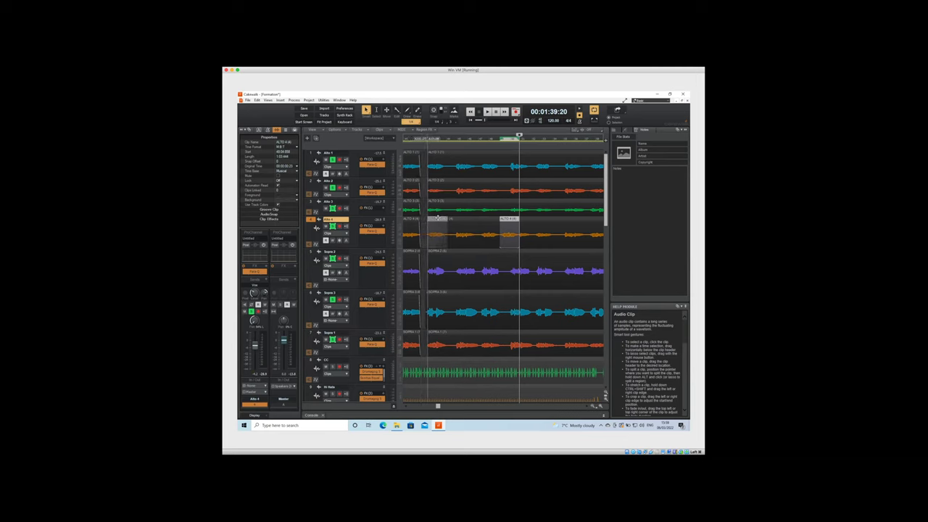
pyautogui.moveTo(436, 218); pyautogui.dragTo(435, 218)
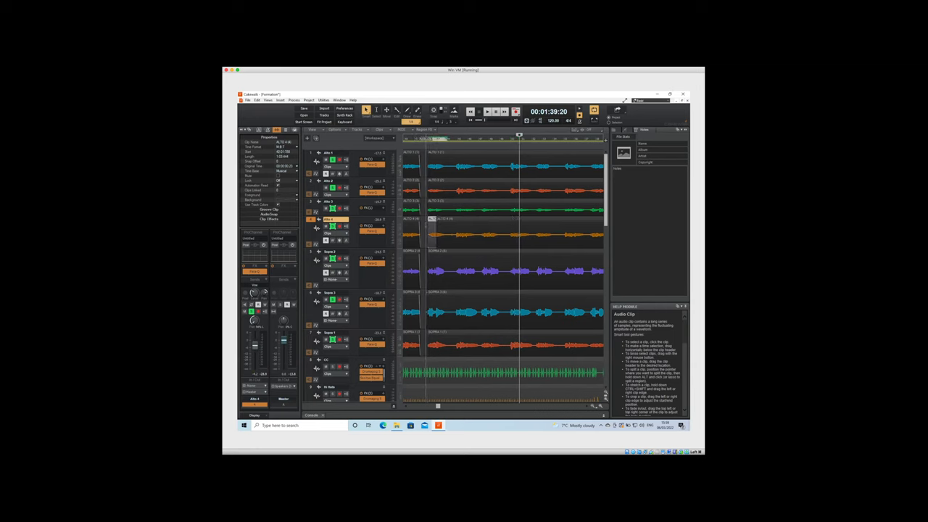
# Play from 00:01:21:25 to check the copied Alto 4 phrase against the other backing vocals
pyautogui.click(435, 218)
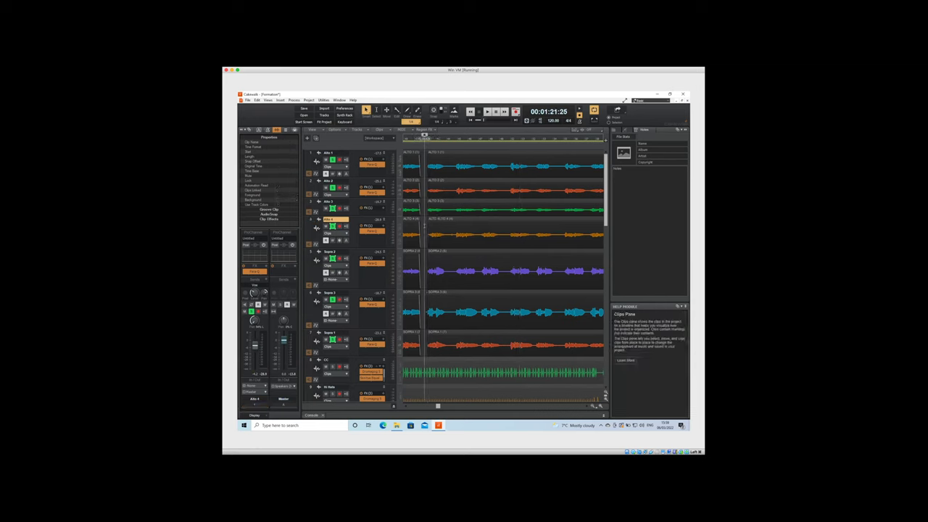
pyautogui.press('space')
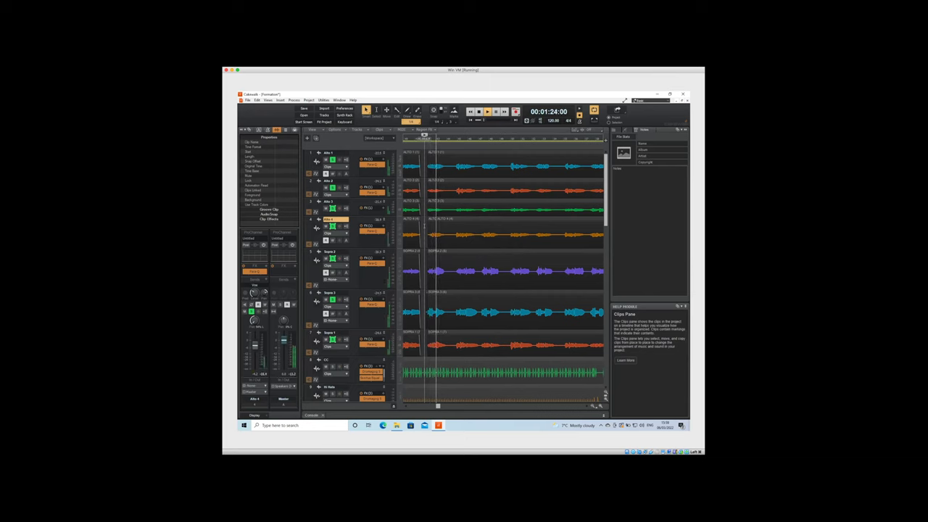
pyautogui.press('space')
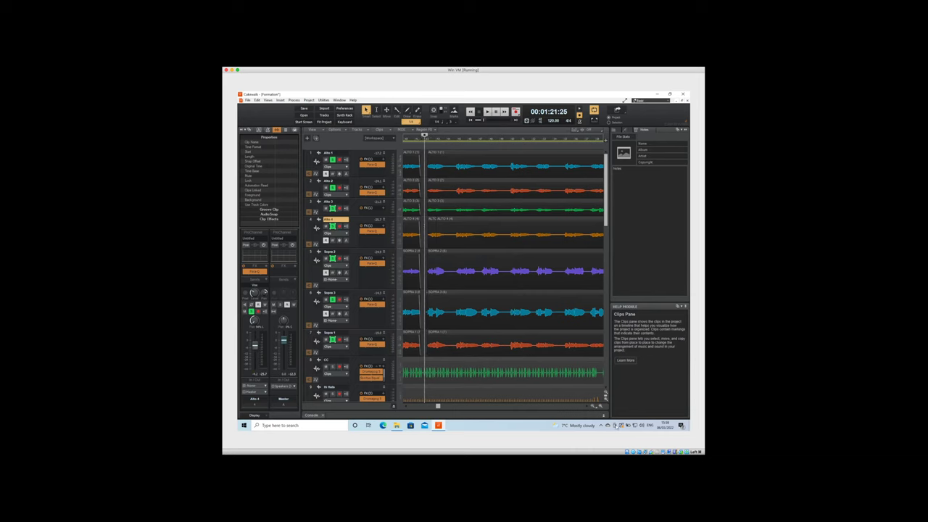
# Place the Alto 4 clip from the Sopra 3 track onto the Alto 4 track, just before the third phrase
pyautogui.click(600, 407)
pyautogui.click(600, 407)
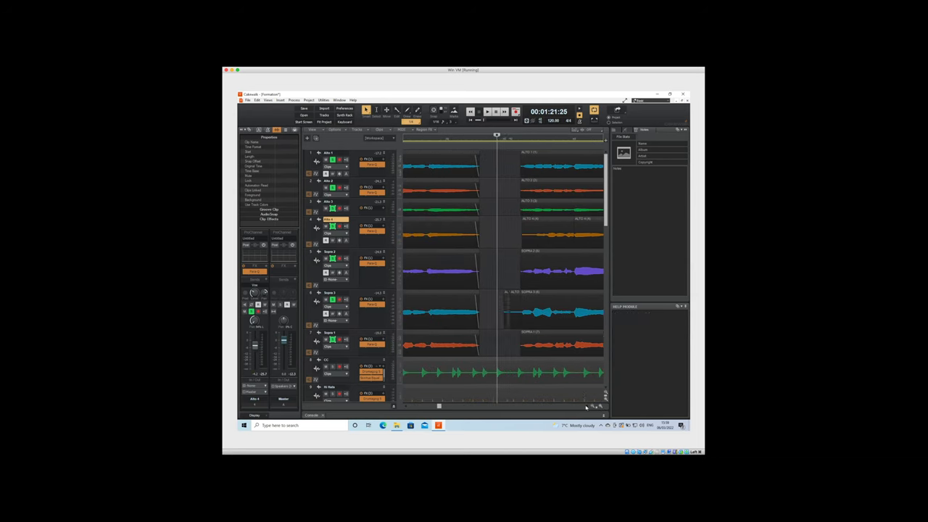
pyautogui.hscroll(3, 585, 406)
pyautogui.hscroll(1, 586, 406)
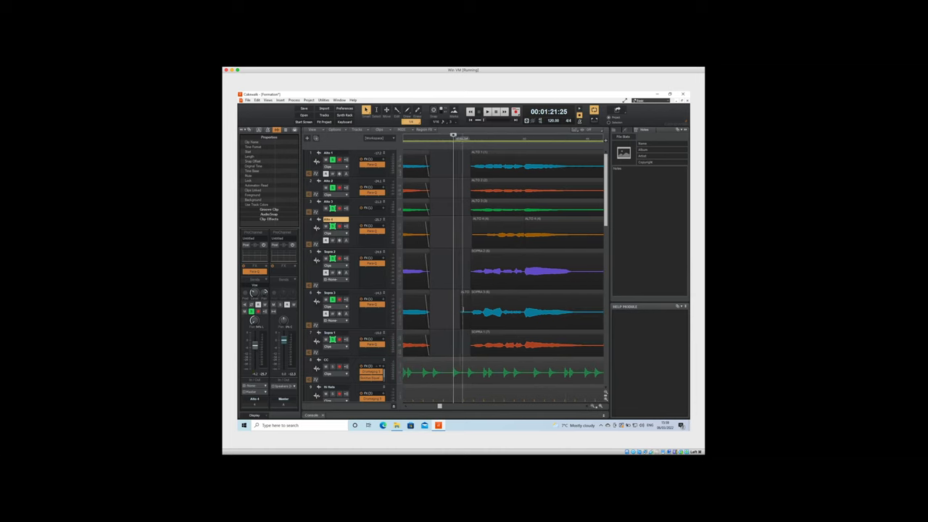
pyautogui.click(462, 311)
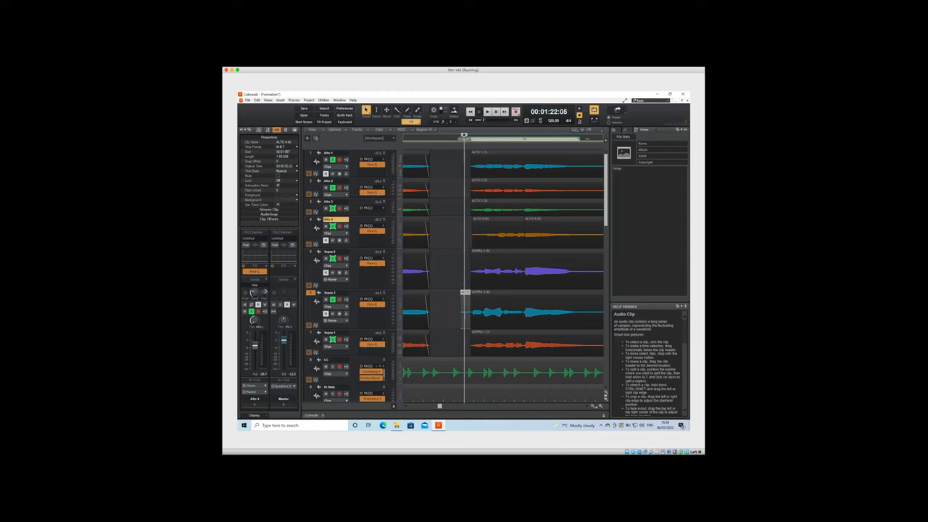
pyautogui.click(459, 276)
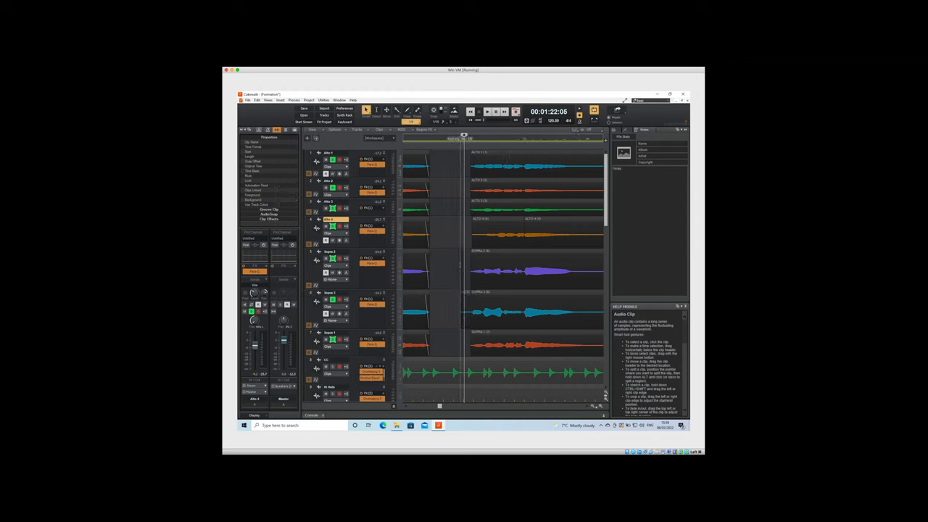
pyautogui.click(456, 282)
pyautogui.moveTo(464, 292); pyautogui.dragTo(464, 243)
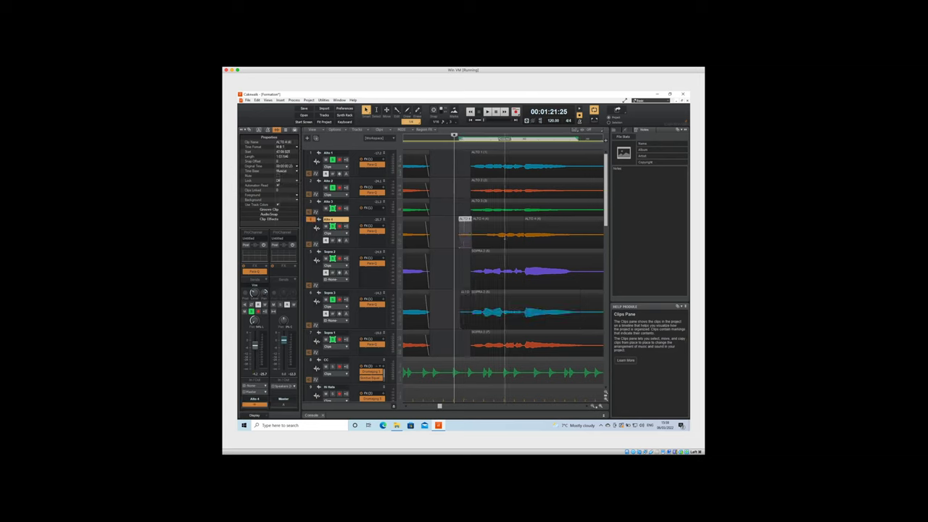
# Delete the earlier copied clip on the Alto 4 track and the leftover Alto 4 clip on the Sopra 3 track
pyautogui.click(499, 219)
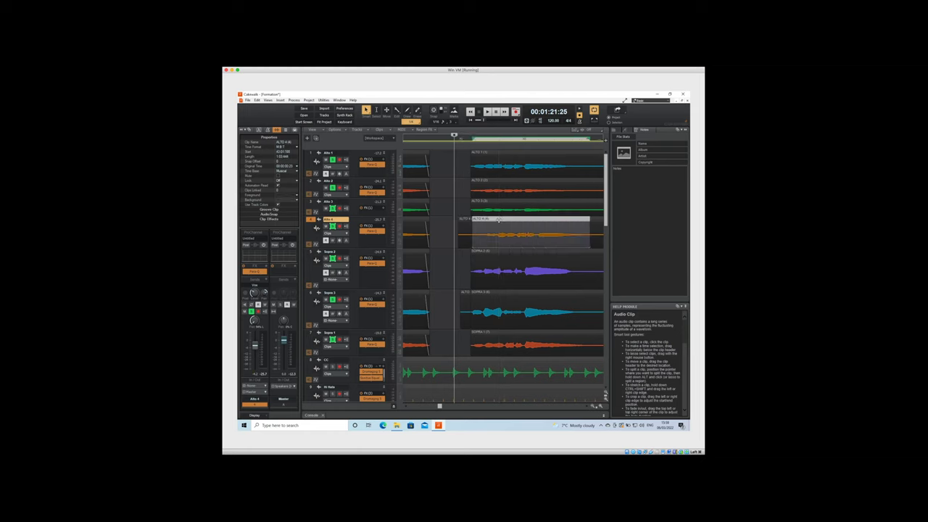
pyautogui.keyDown('ctrl'); pyautogui.click(499, 219); pyautogui.keyUp('ctrl')
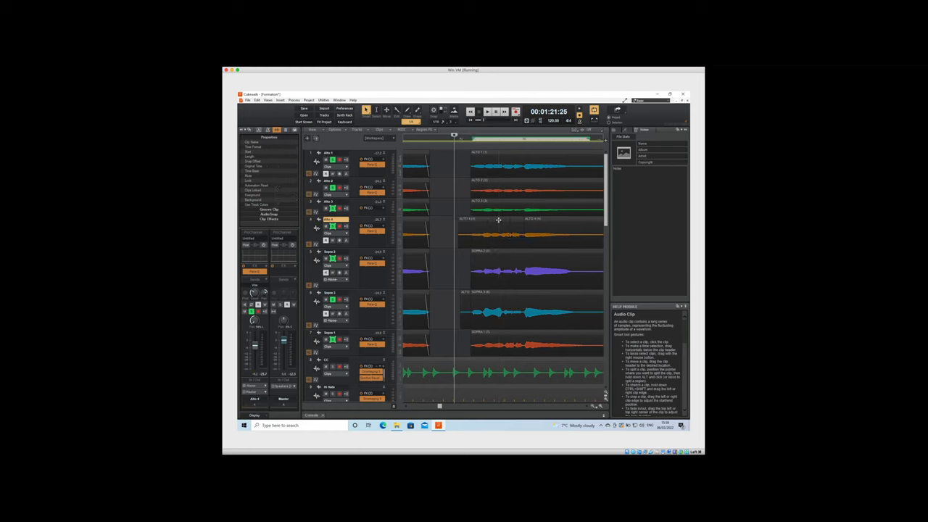
pyautogui.click(462, 293)
pyautogui.keyDown('ctrl'); pyautogui.click(461, 293); pyautogui.keyUp('ctrl')
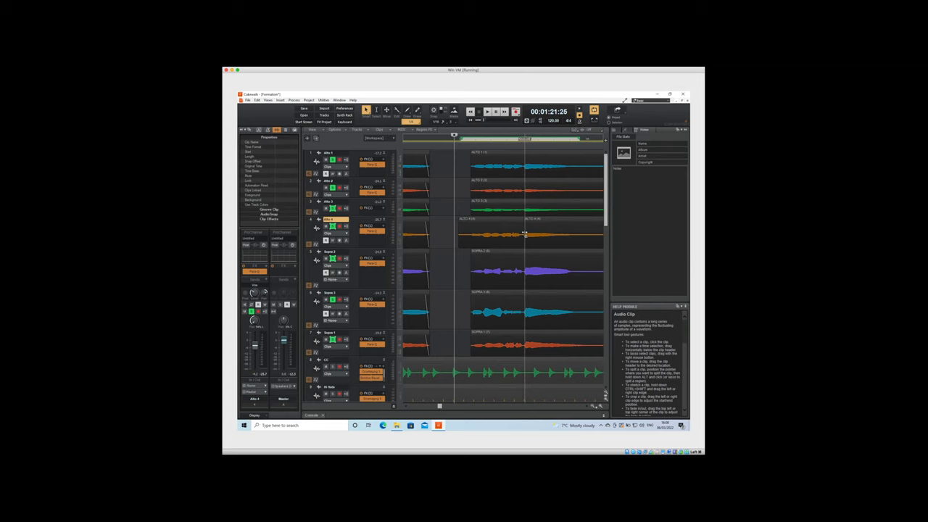
# Trim the start of the following Alto 4 clip back past the third phrase's sustained note, and play the phrase to check its timing
pyautogui.click(569, 231)
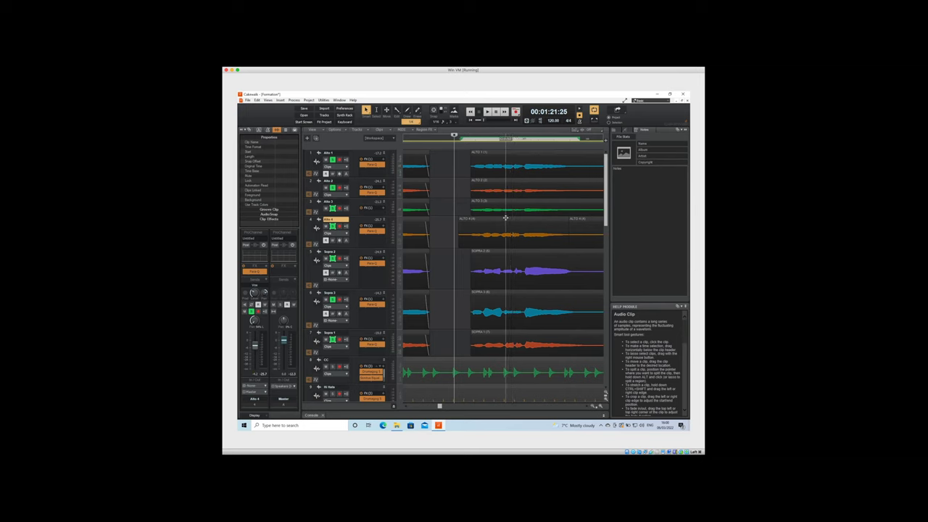
pyautogui.click(506, 221)
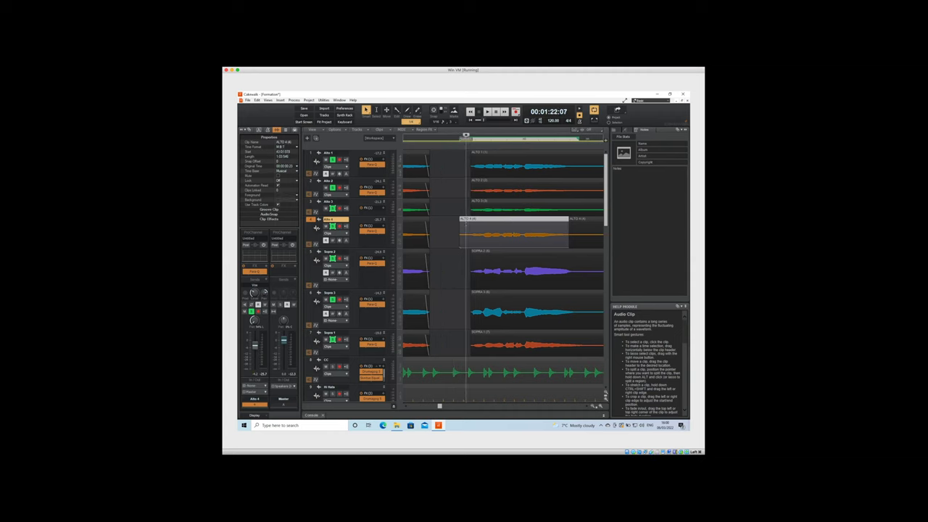
pyautogui.press('space')
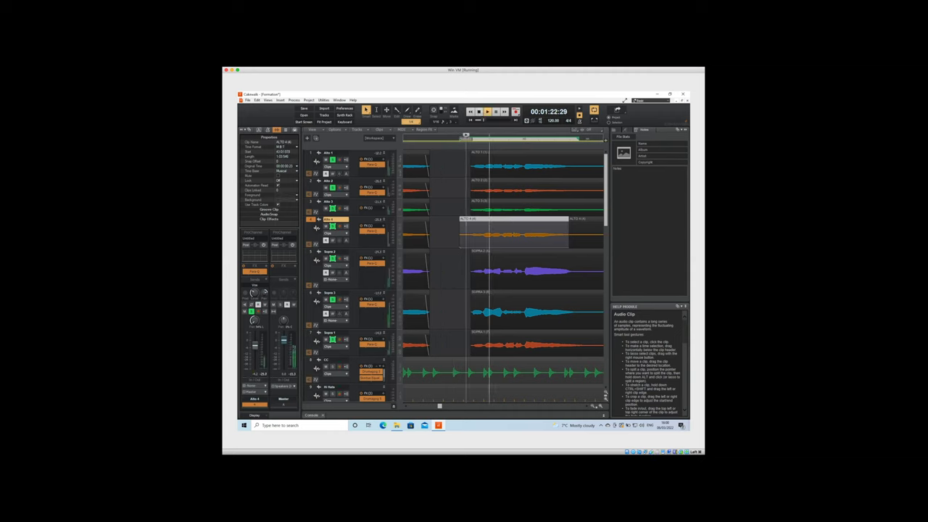
pyautogui.press('space')
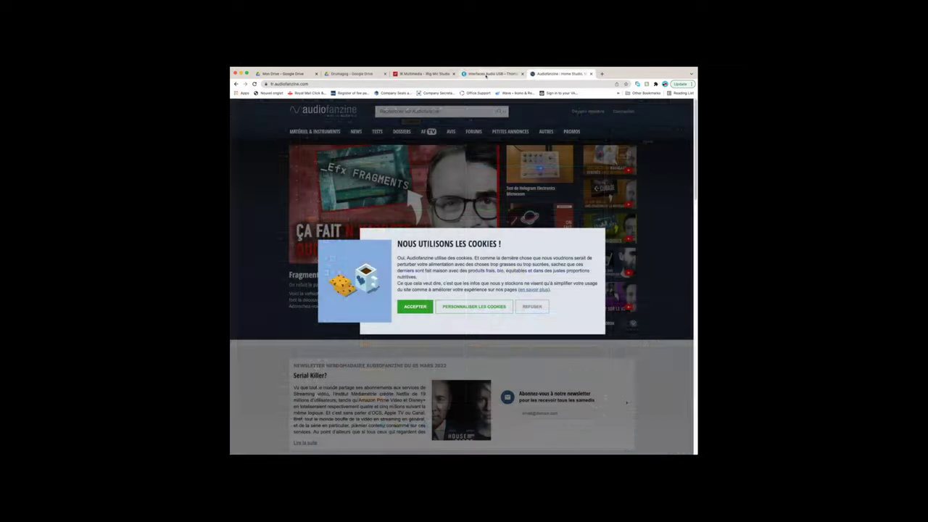
# Switch to the browser and look through the lowest-priced USB audio interfaces on the Thomann site, comparing models, specifications and prices
pyautogui.click(486, 75)
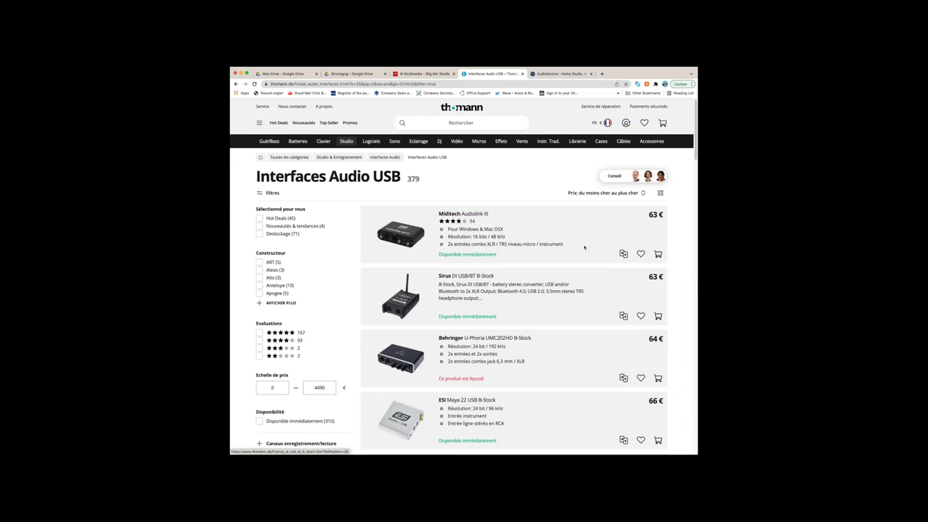
pyautogui.scroll(-10, 584, 247)
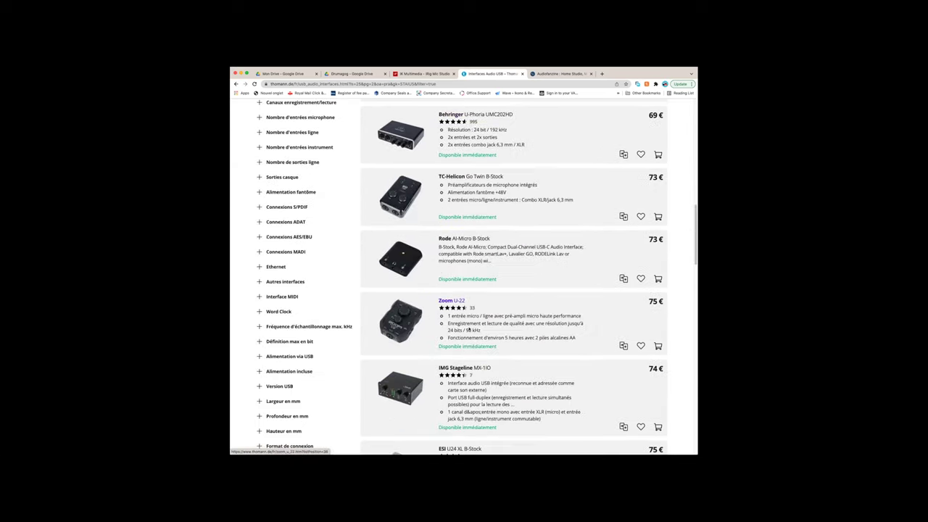
pyautogui.scroll(-10, 468, 328)
pyautogui.scroll(-10, 466, 360)
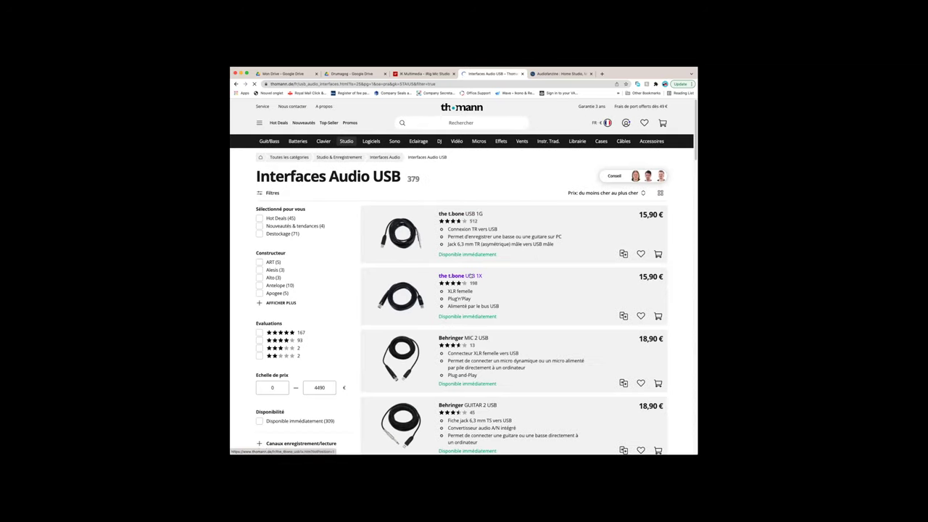
pyautogui.scroll(-15, 470, 276)
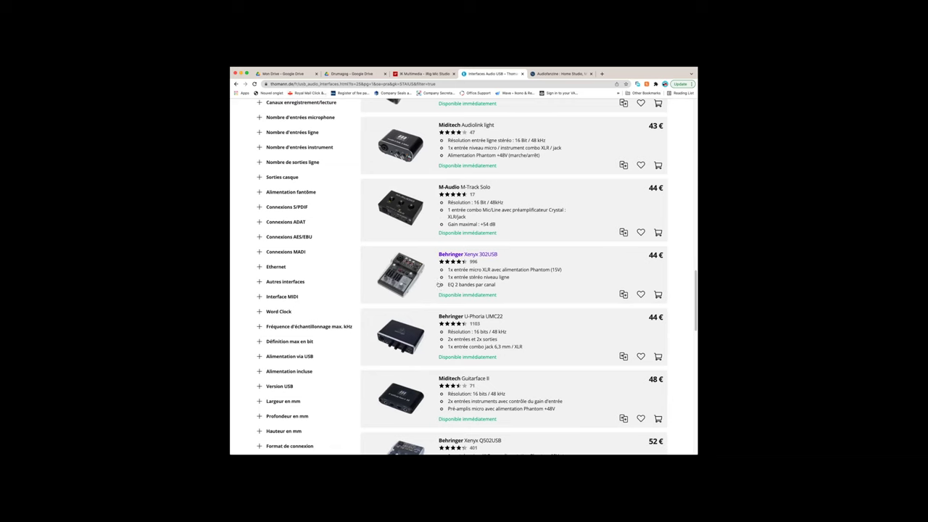
pyautogui.scroll(-1, 440, 285)
pyautogui.scroll(-2, 438, 195)
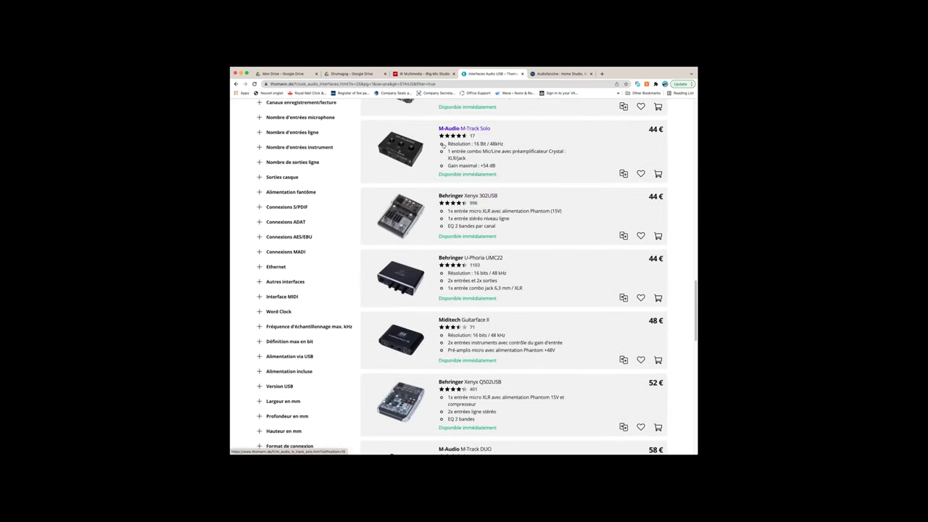
# Filter the USB audio interfaces by the manufacturer M-Audio and compare the listed models, specifications and prices
pyautogui.scroll(1, 443, 146)
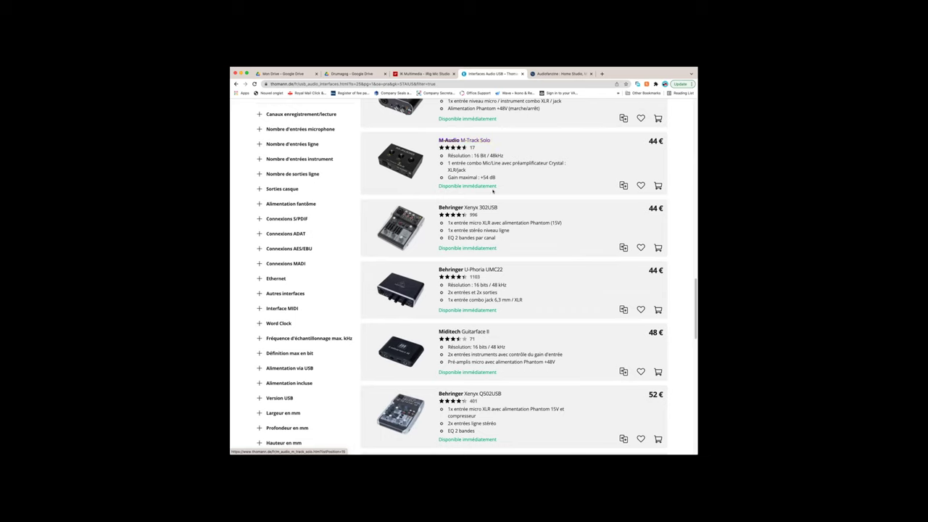
pyautogui.scroll(2, 493, 191)
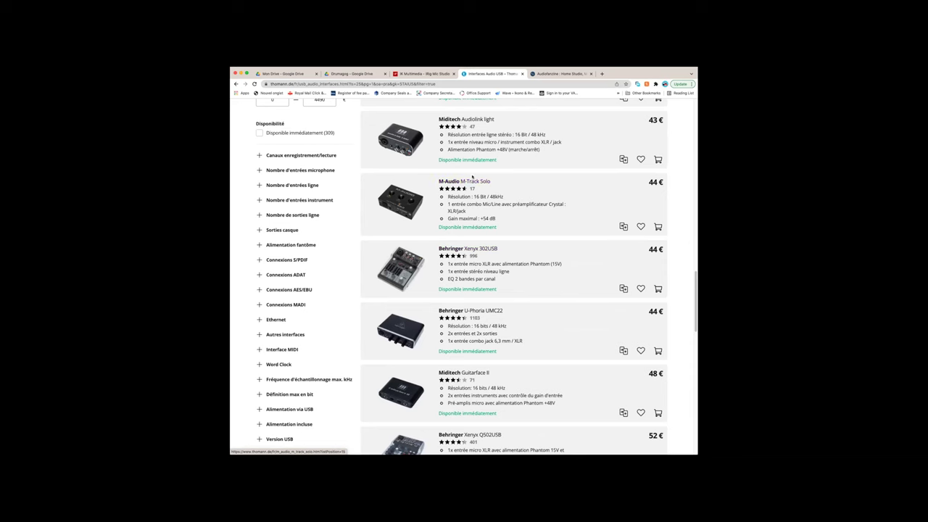
pyautogui.scroll(-5, 472, 181)
pyautogui.scroll(10, 296, 240)
pyautogui.scroll(15, 296, 240)
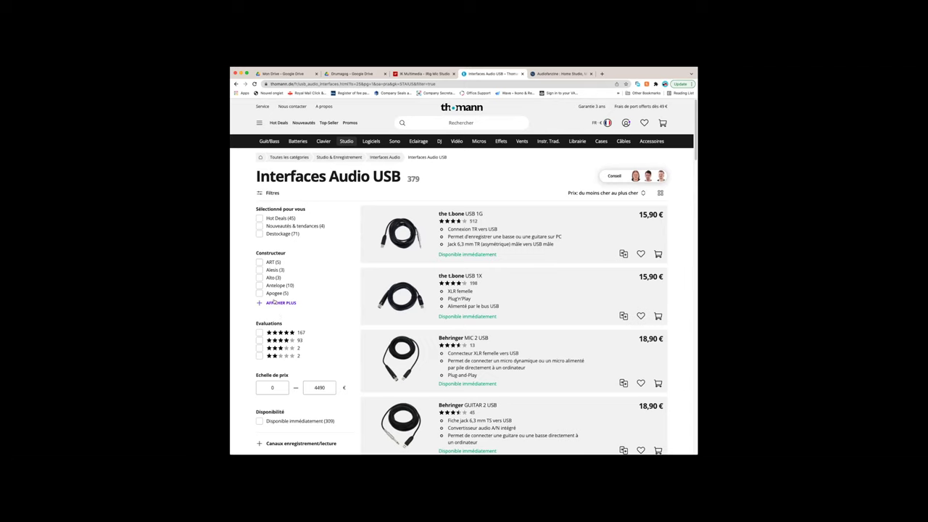
pyautogui.click(282, 304)
pyautogui.scroll(-2, 303, 339)
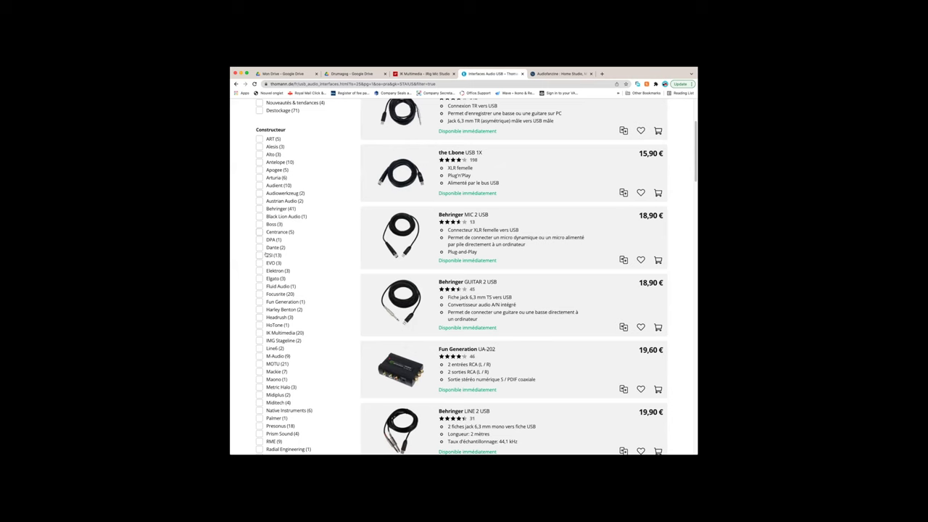
pyautogui.scroll(-2, 267, 255)
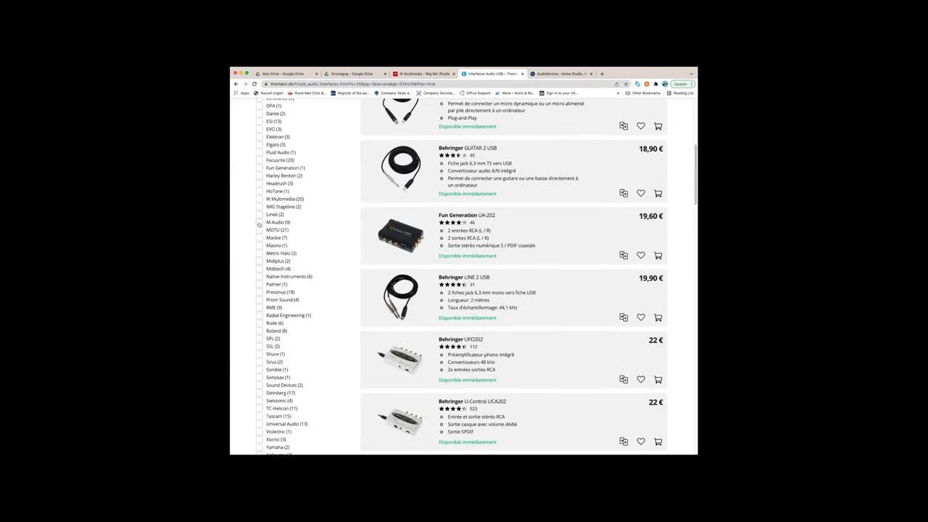
pyautogui.click(259, 222)
pyautogui.scroll(5, 545, 242)
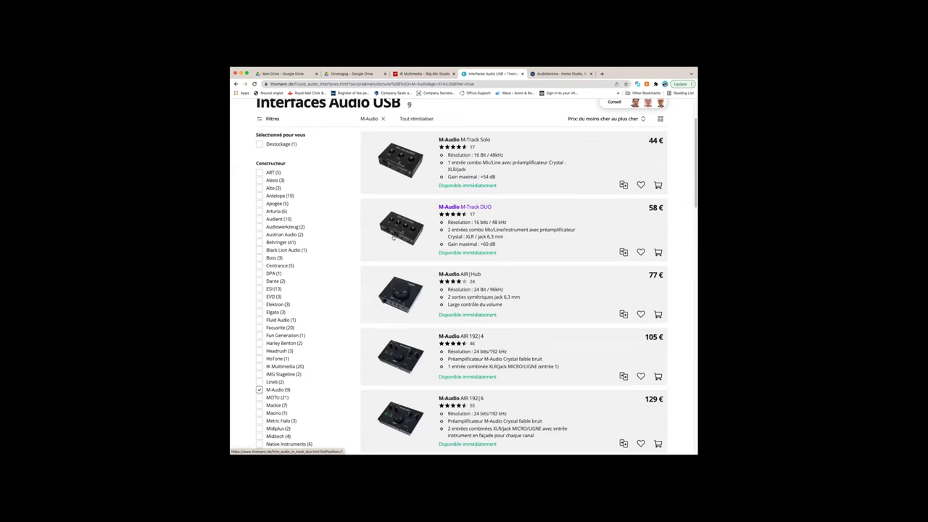
pyautogui.scroll(5, 347, 220)
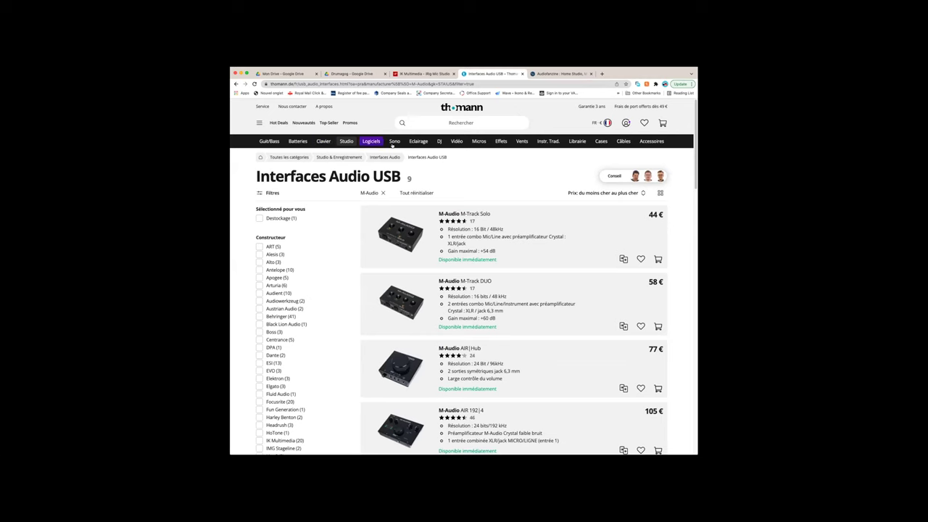
# Open the large-diaphragm microphones category (Microphones Large Membrane) and sort it by price from lowest to highest
pyautogui.click(485, 142)
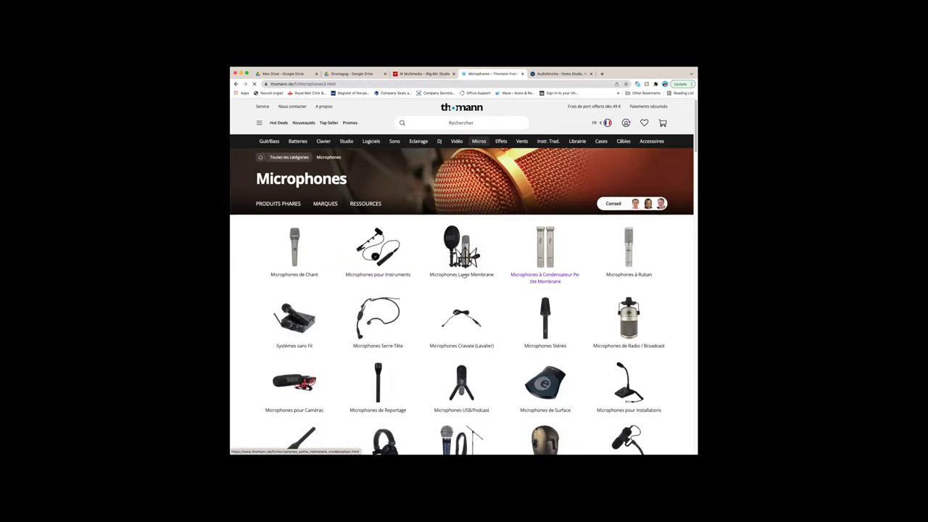
pyautogui.click(460, 259)
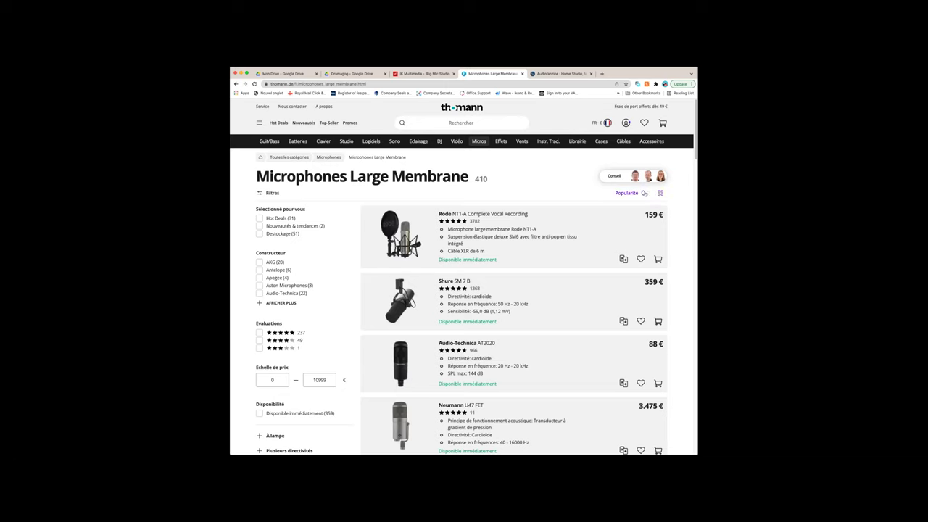
pyautogui.scroll(-3, 439, 290)
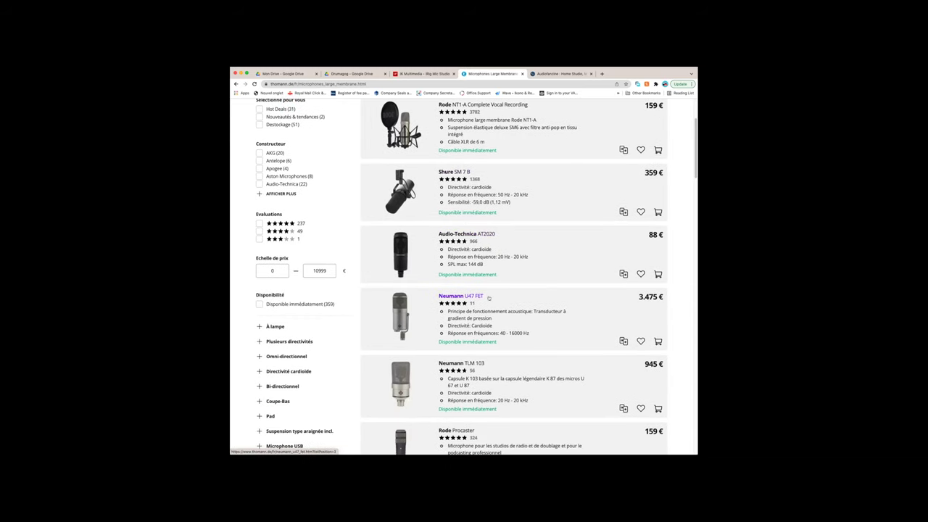
pyautogui.scroll(-2, 439, 300)
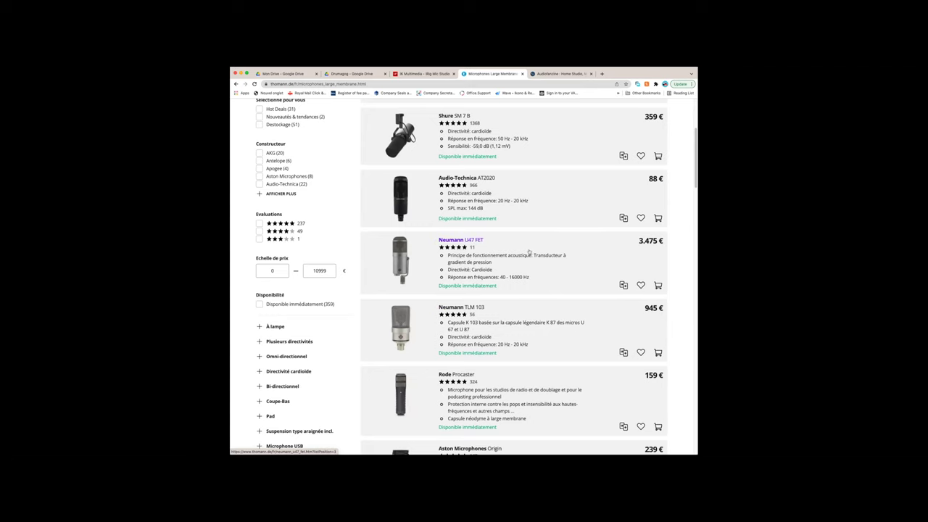
pyautogui.scroll(1, 525, 254)
pyautogui.scroll(-1, 455, 286)
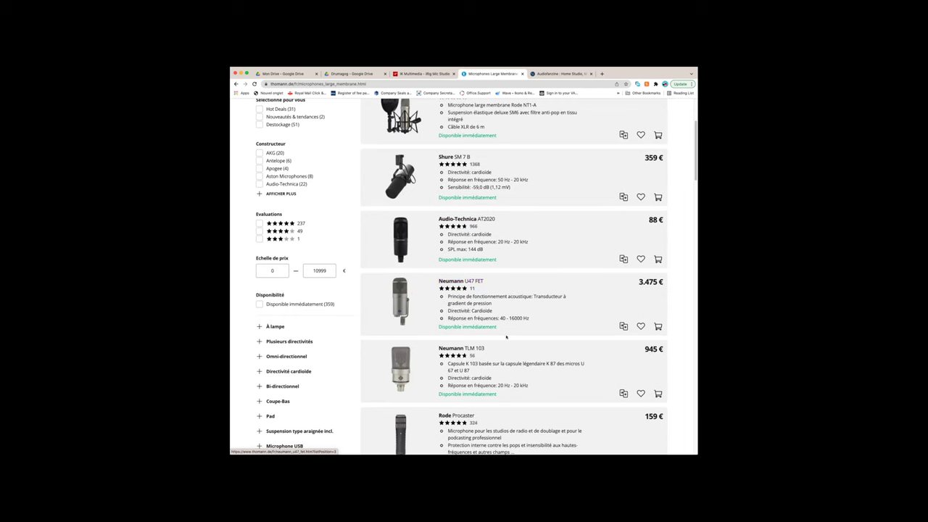
pyautogui.scroll(4, 548, 299)
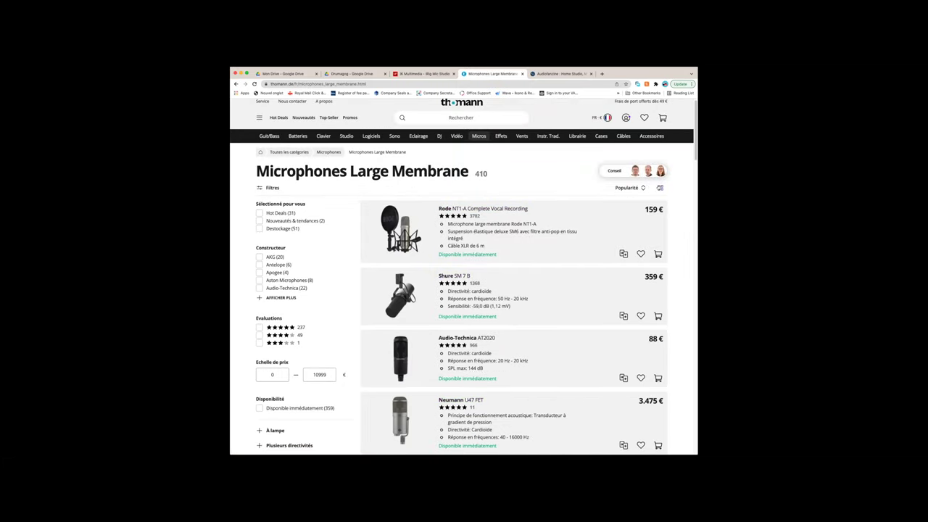
pyautogui.click(643, 188)
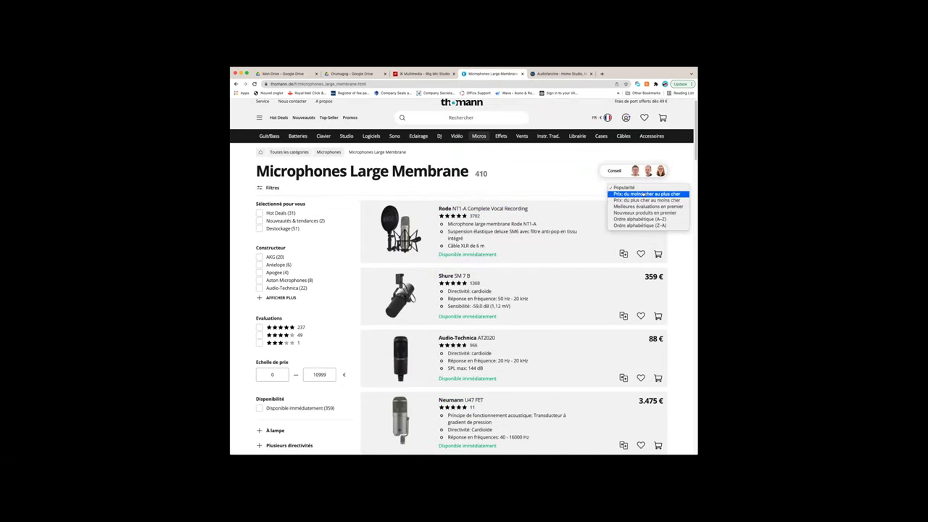
pyautogui.click(642, 193)
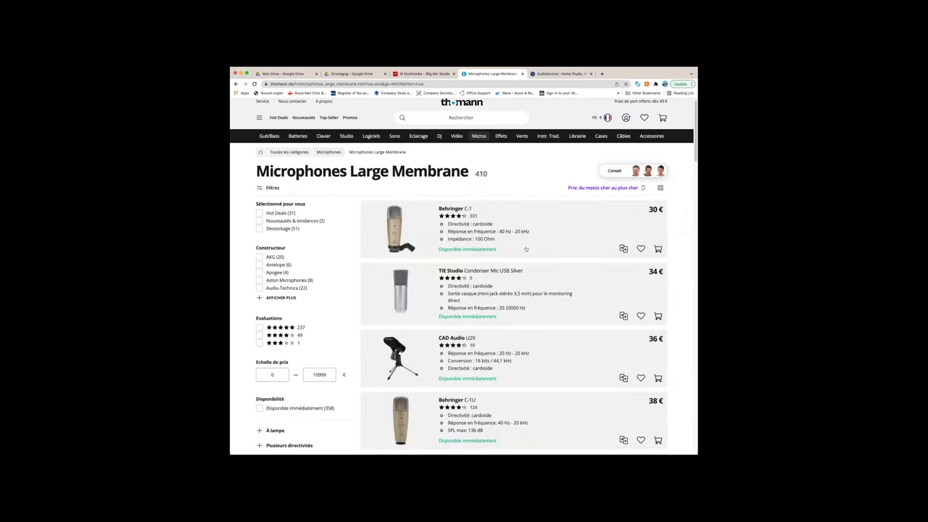
# Look through the lowest-priced large-diaphragm microphones, comparing XLR and USB models by specifications and price
pyautogui.scroll(-2, 573, 278)
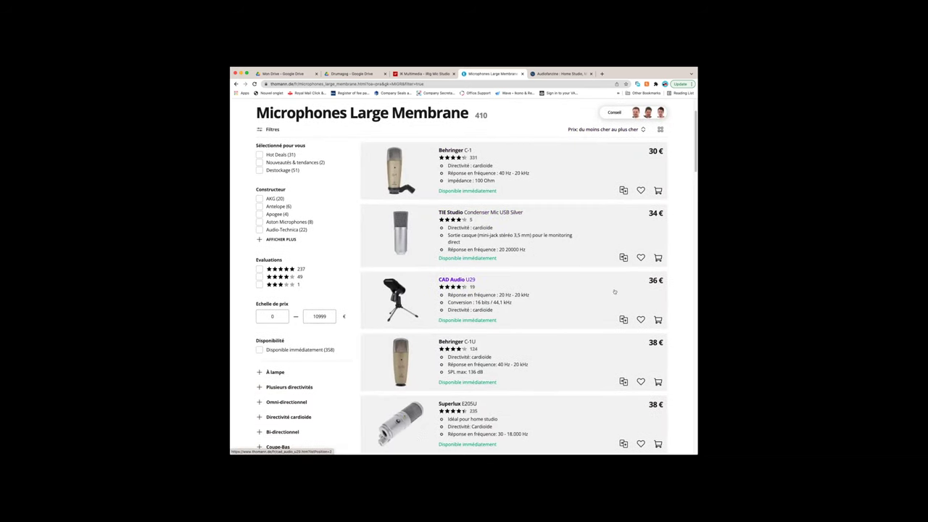
pyautogui.scroll(-5, 579, 290)
pyautogui.scroll(-10, 556, 301)
pyautogui.scroll(-3, 493, 345)
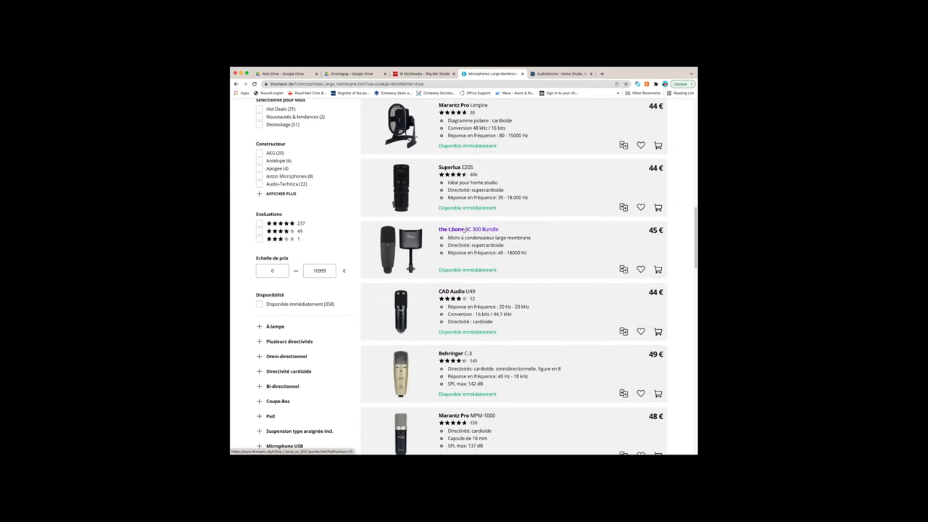
pyautogui.scroll(-2, 441, 239)
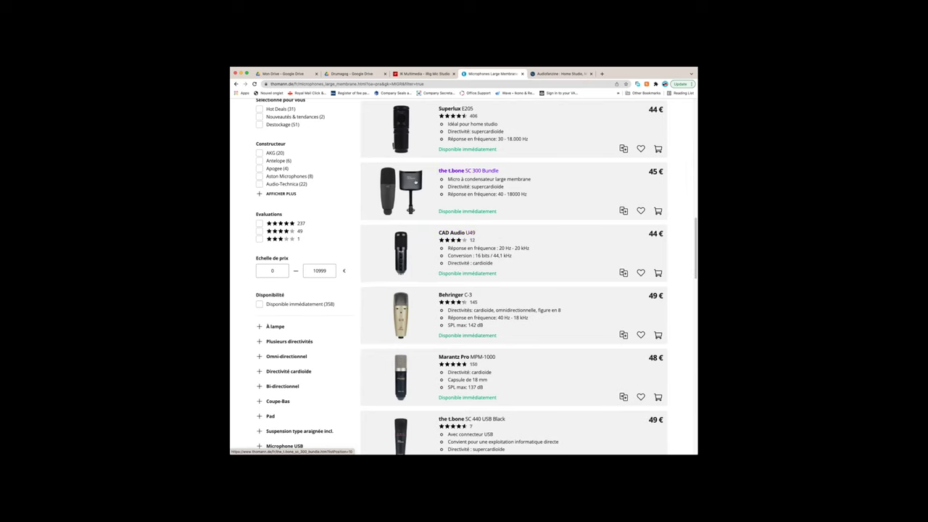
pyautogui.scroll(-3, 492, 271)
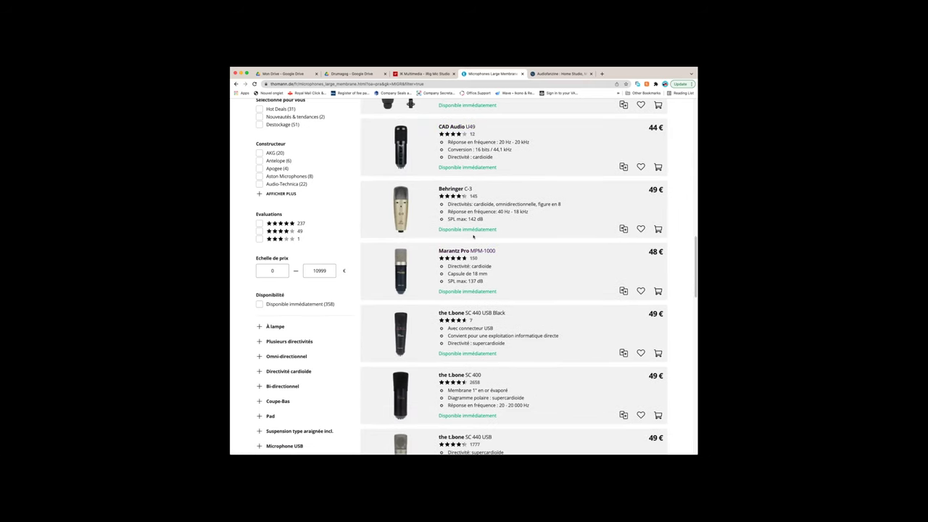
pyautogui.scroll(-1, 490, 279)
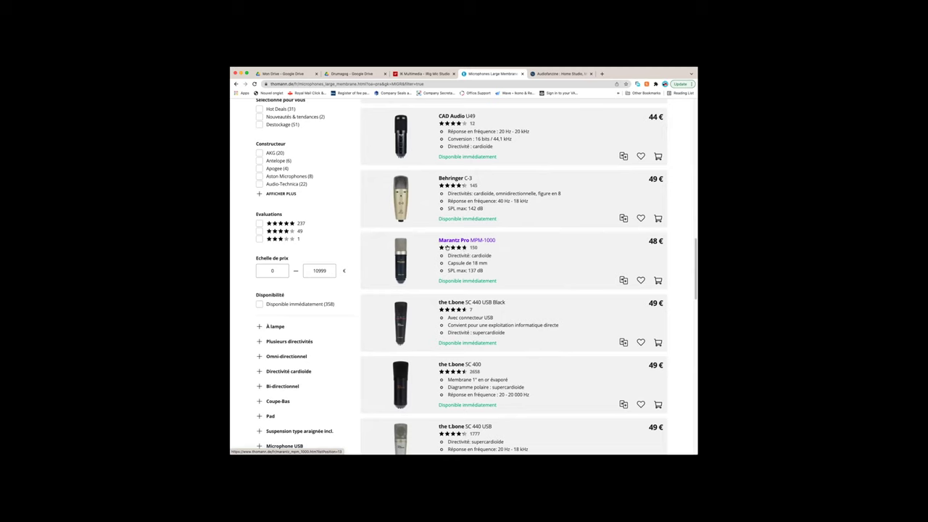
pyautogui.scroll(-1, 470, 314)
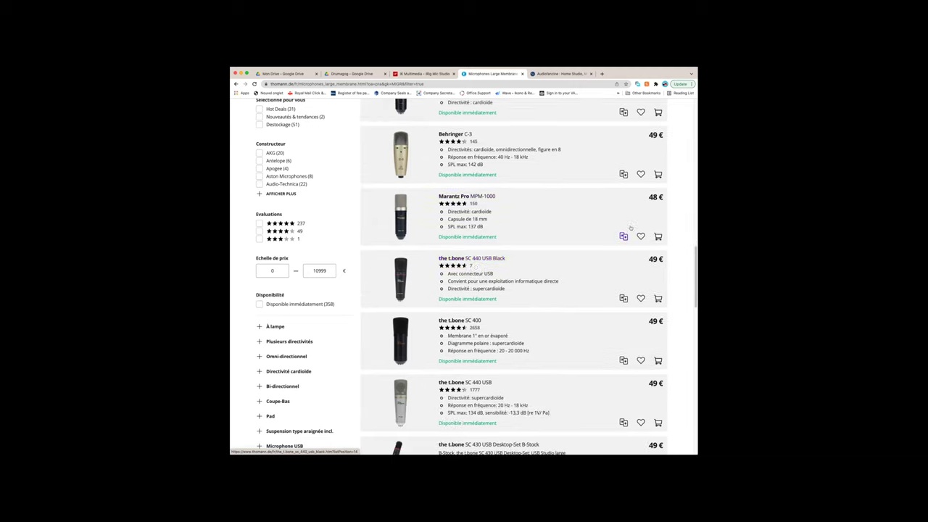
pyautogui.scroll(-2, 519, 259)
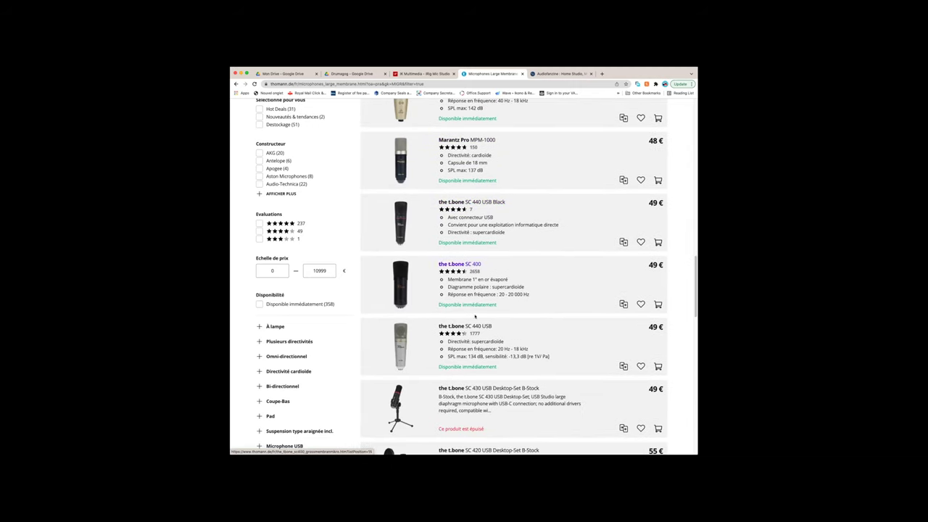
pyautogui.scroll(-2, 444, 297)
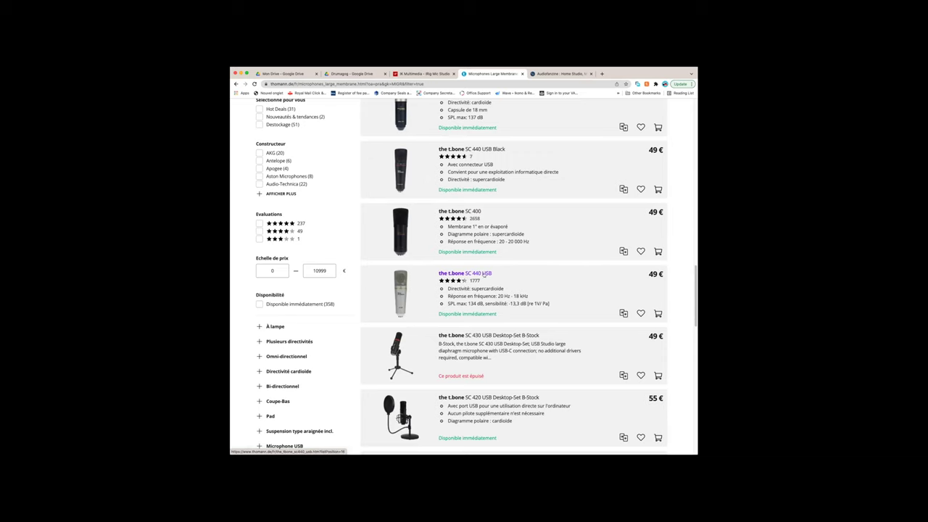
pyautogui.scroll(-3, 487, 313)
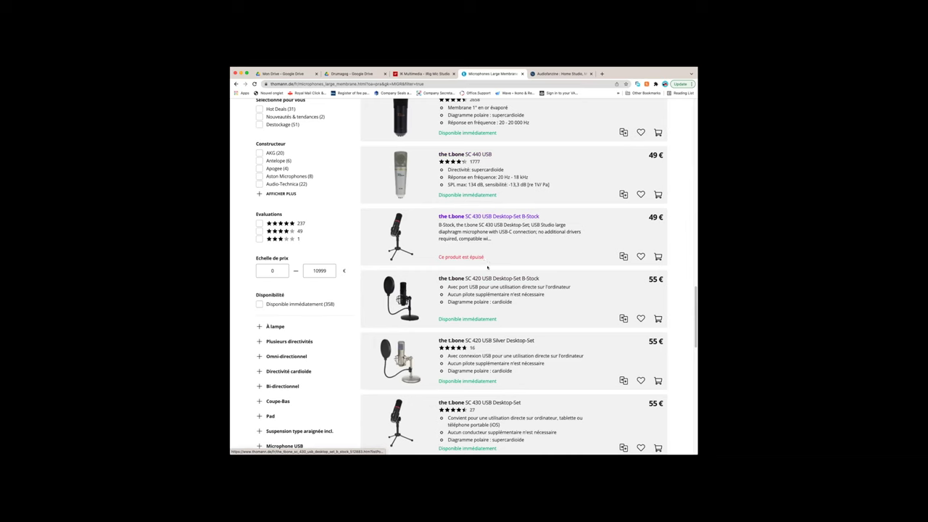
pyautogui.scroll(-3, 478, 242)
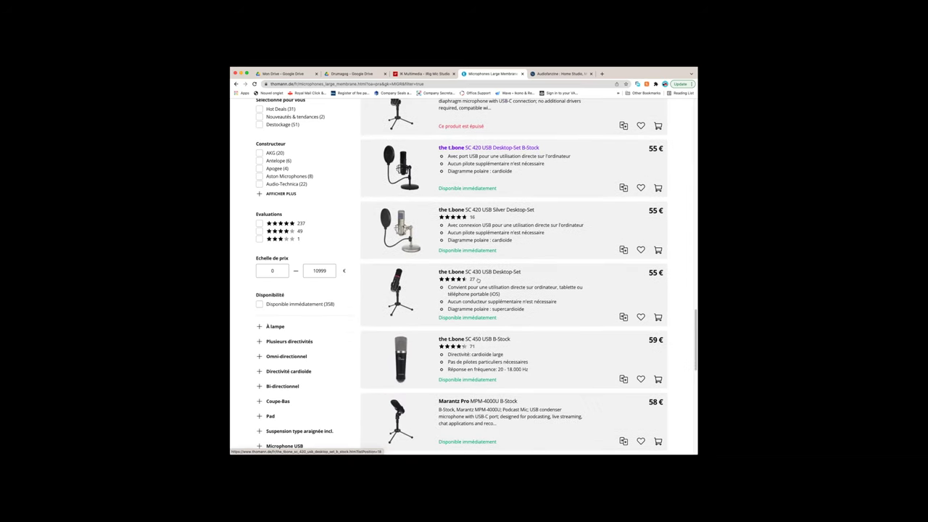
pyautogui.scroll(-1, 487, 292)
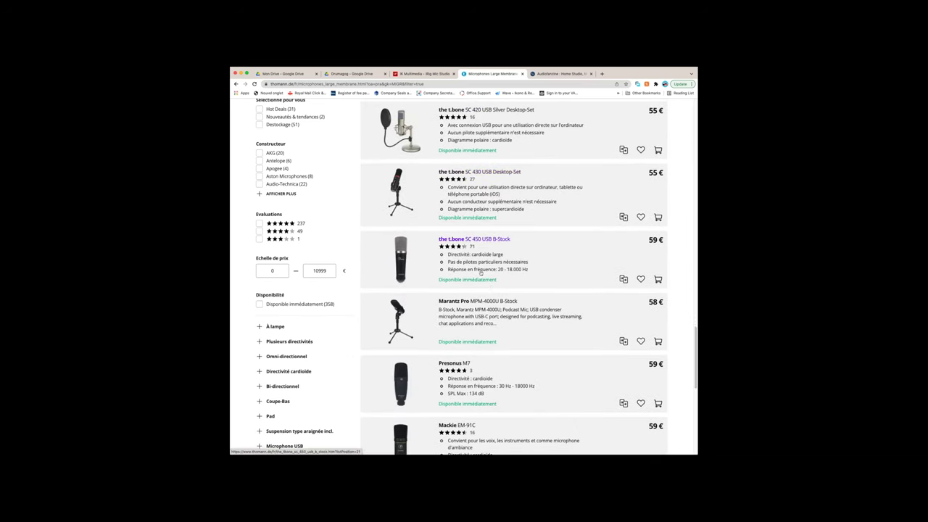
# Switch to the Audiofanzine site, accept its cookies and search for "komplet audio 6"
pyautogui.click(557, 74)
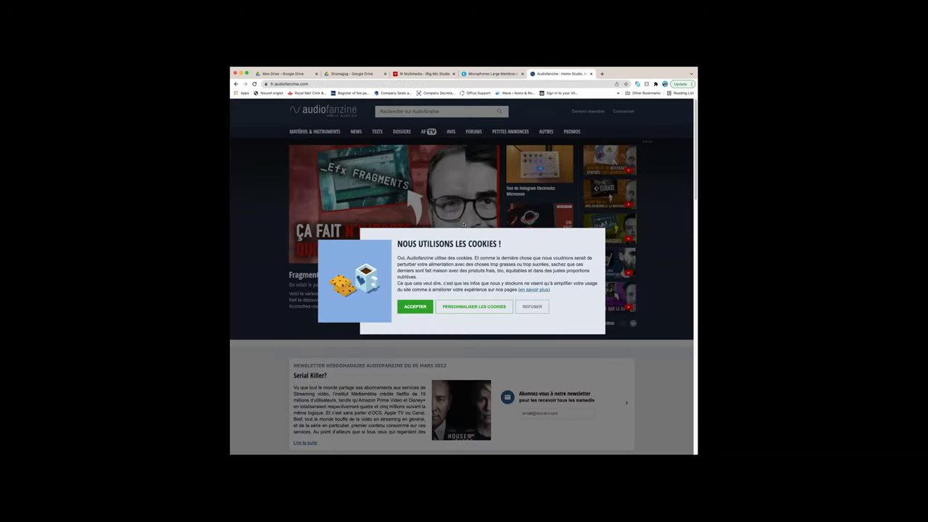
pyautogui.click(414, 306)
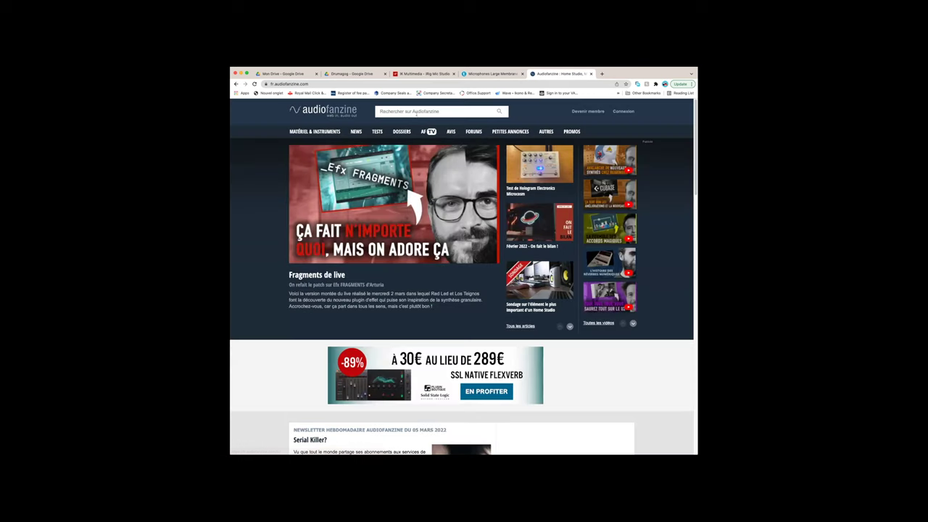
pyautogui.click(414, 111)
pyautogui.write('kom')
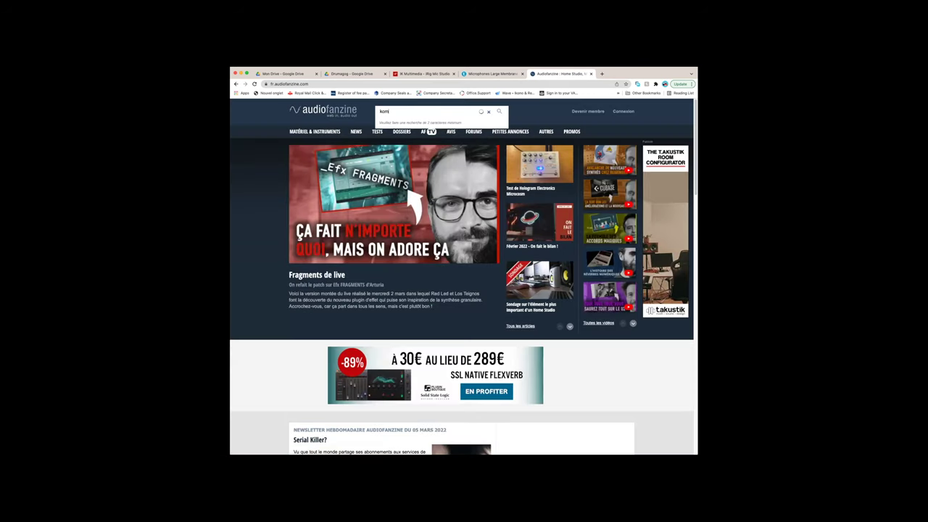
pyautogui.write('plet audio')
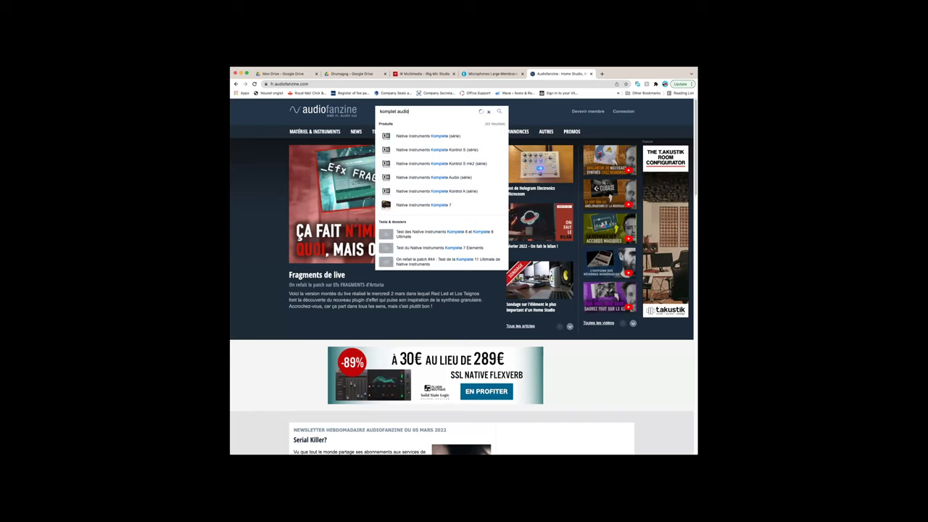
pyautogui.write(' 60')
pyautogui.press('Return')
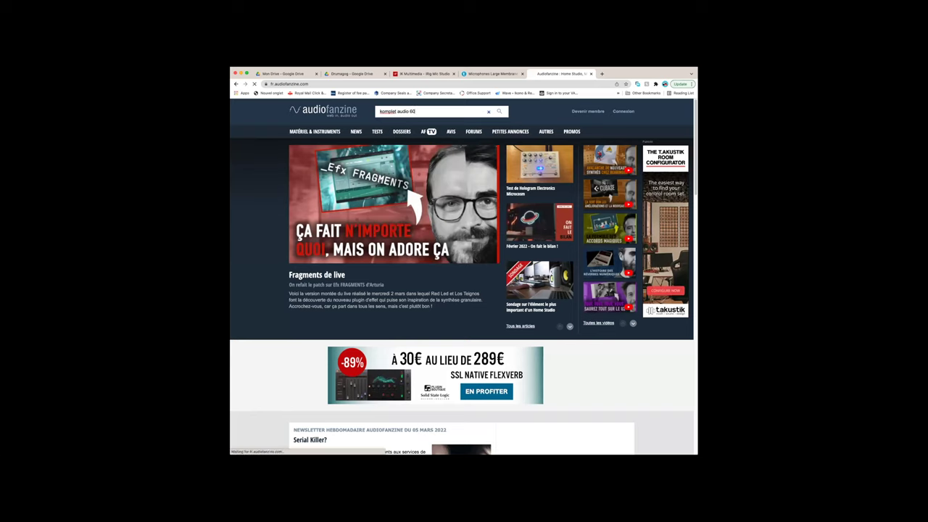
pyautogui.click(423, 110)
pyautogui.press('Return')
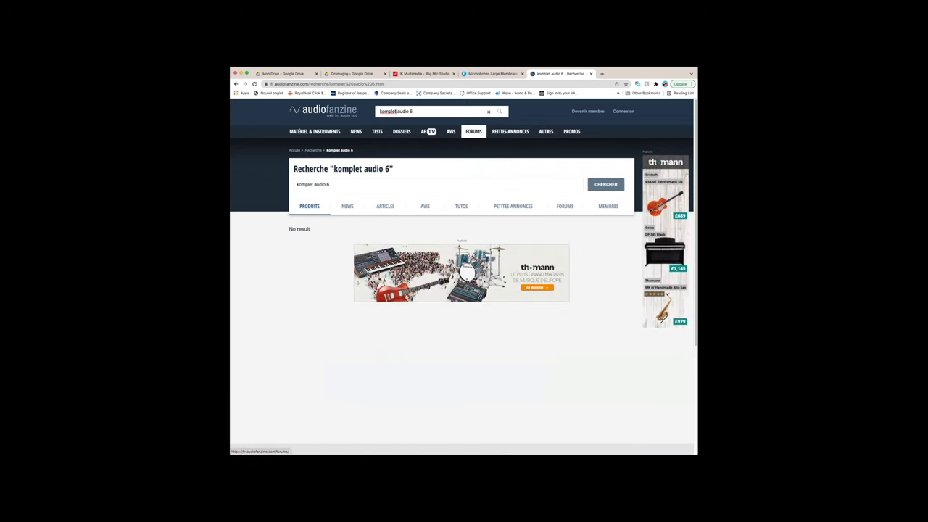
# Correct the search to Komplete Audio 6, open the Native Instruments Komplete Audio 6 product page and enlarge its photo
pyautogui.click(428, 111)
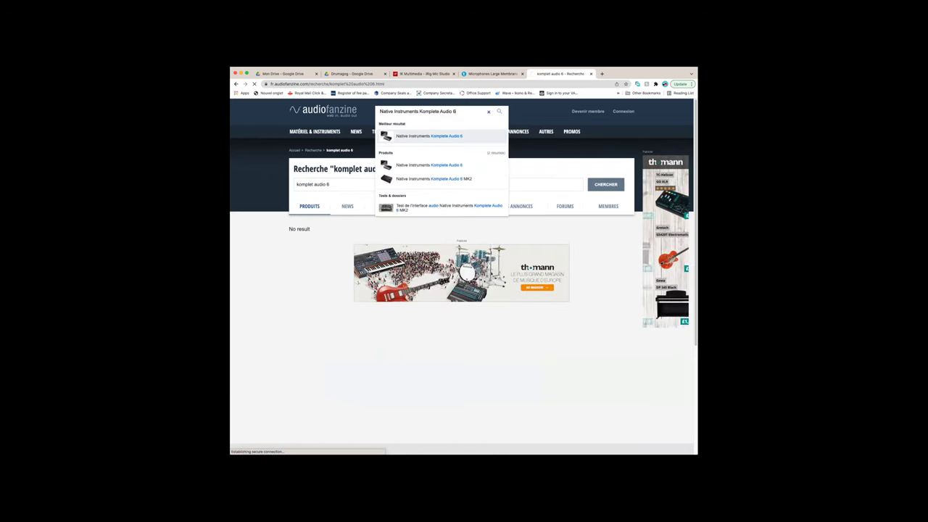
pyautogui.click(453, 177)
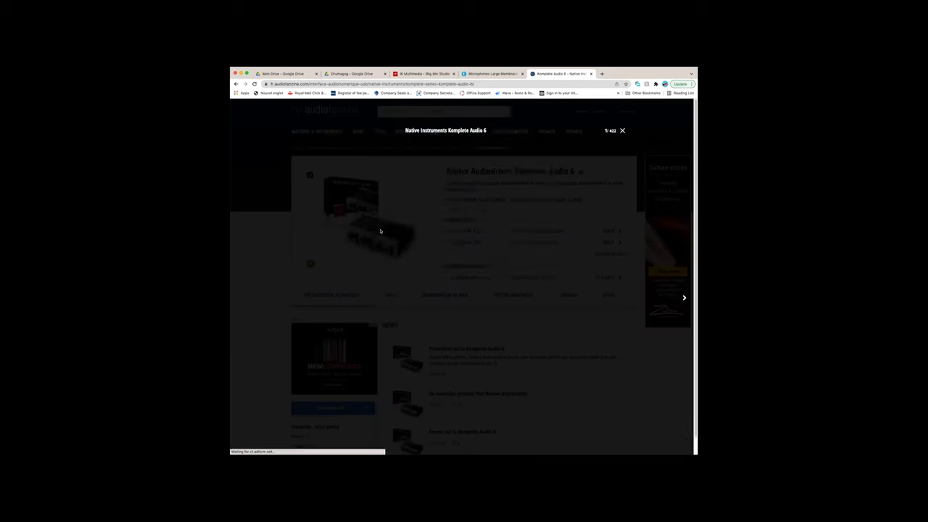
pyautogui.click(381, 231)
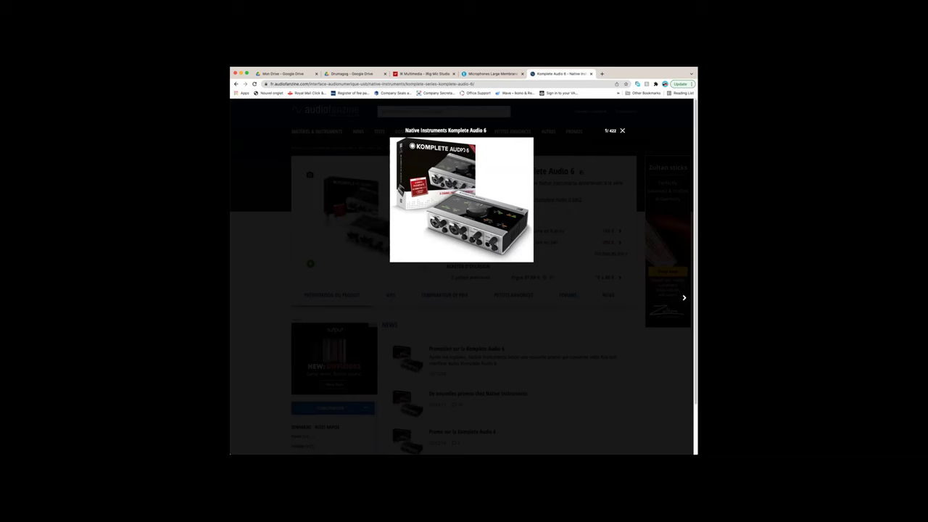
# Close the enlarged photo, open the user reviews (Avis) of the Komplete Audio 6 and read the ratings and comments
pyautogui.click(622, 131)
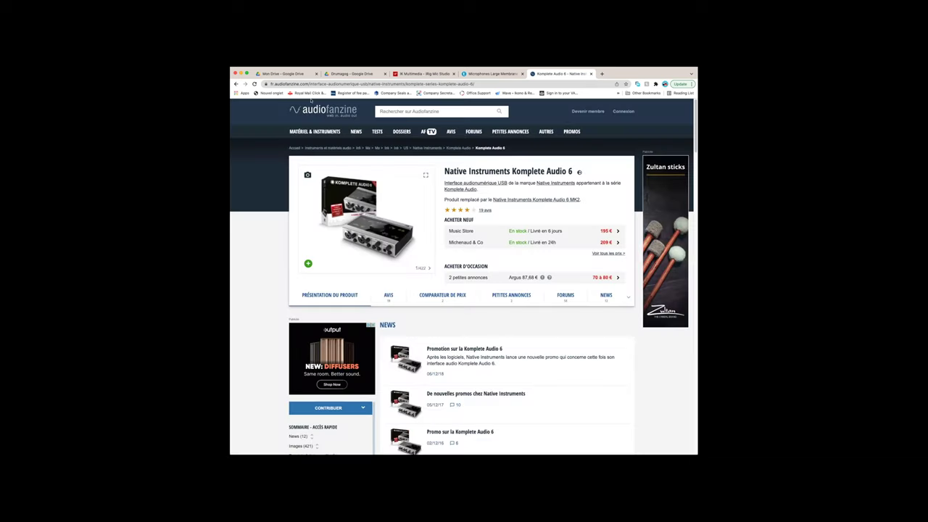
pyautogui.click(389, 293)
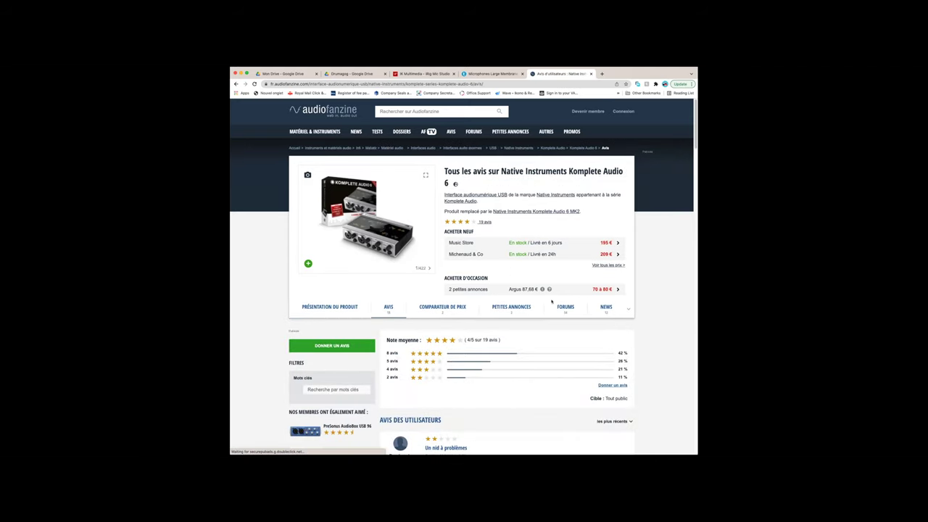
pyautogui.scroll(-4, 392, 223)
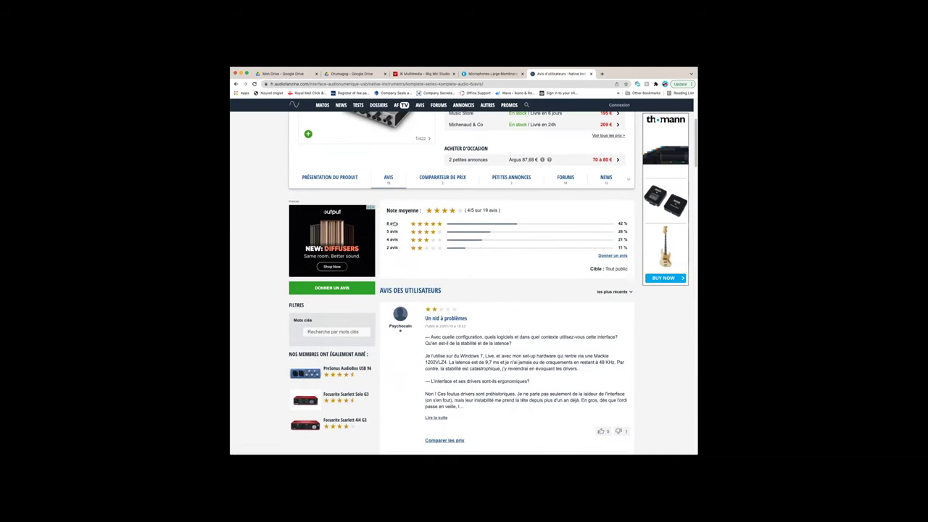
pyautogui.scroll(-2, 490, 316)
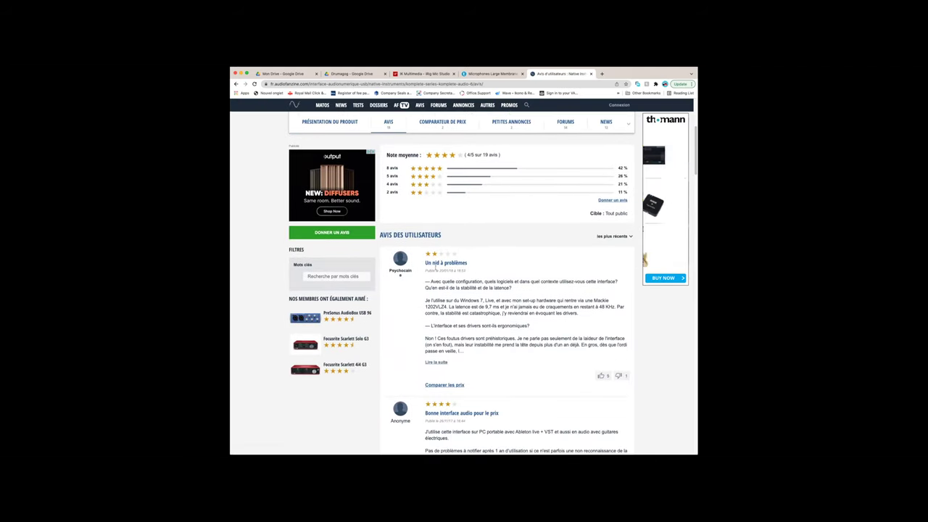
pyautogui.scroll(-2, 515, 355)
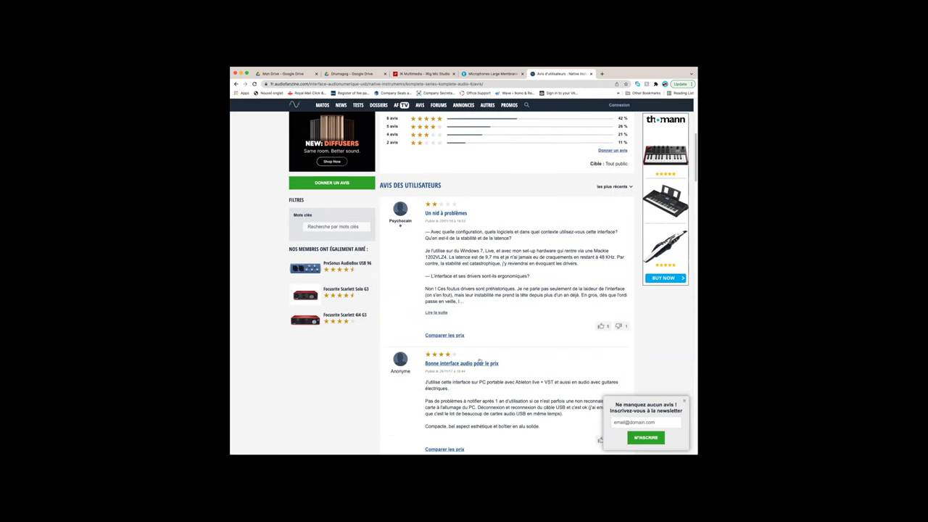
pyautogui.scroll(-2, 479, 351)
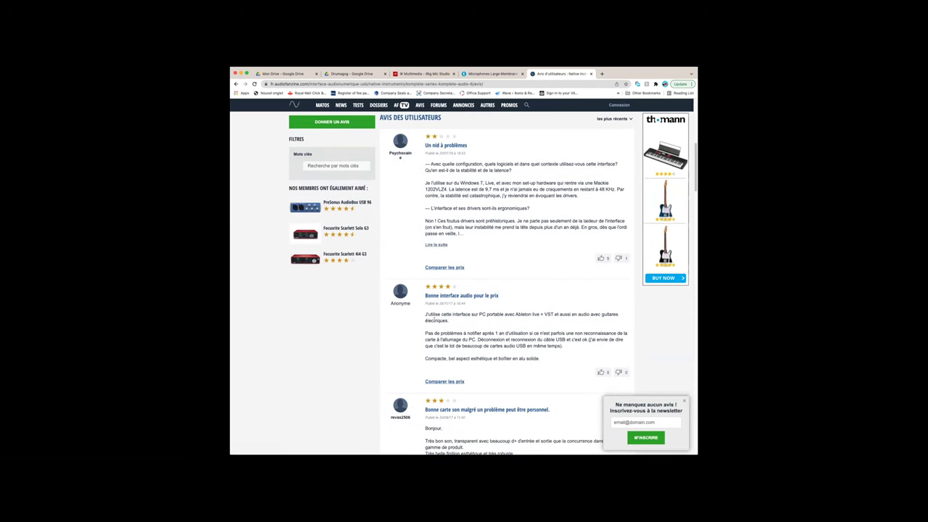
pyautogui.scroll(-3, 480, 331)
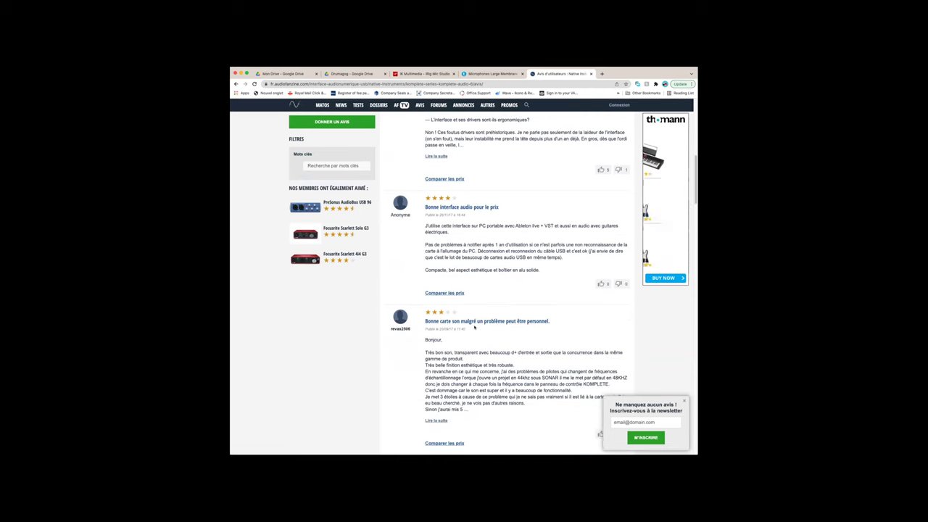
pyautogui.scroll(12, 479, 330)
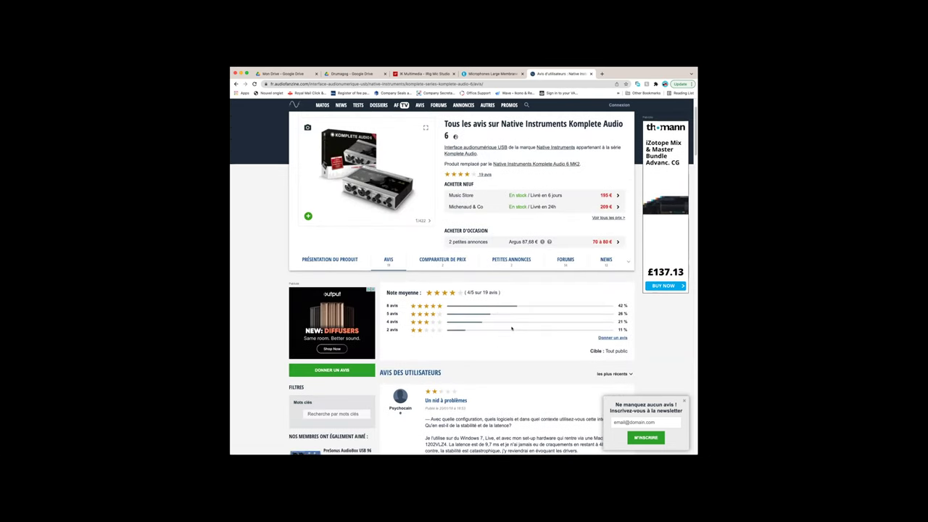
pyautogui.scroll(1, 487, 310)
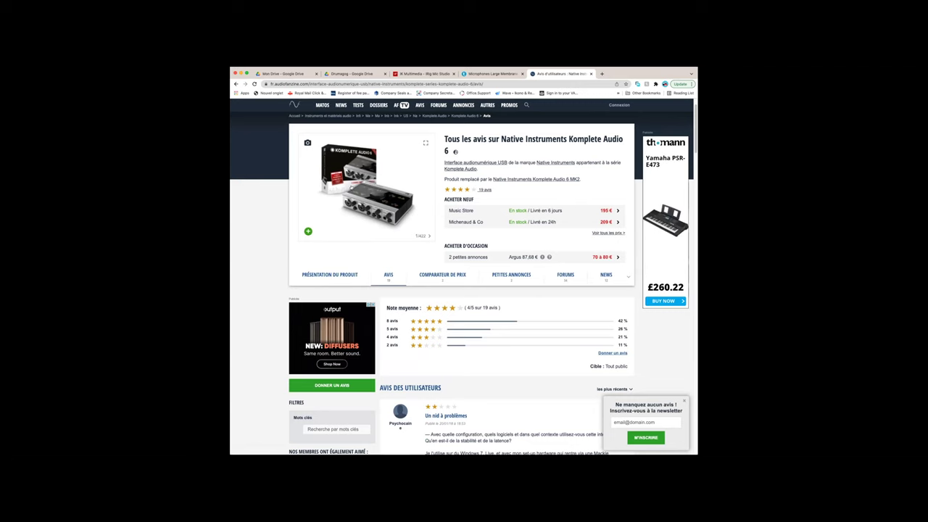
# View the Komplete Audio 6 photo enlarged once more, then briefly revisit the Thomann microphone list and return to the reviews
pyautogui.click(425, 143)
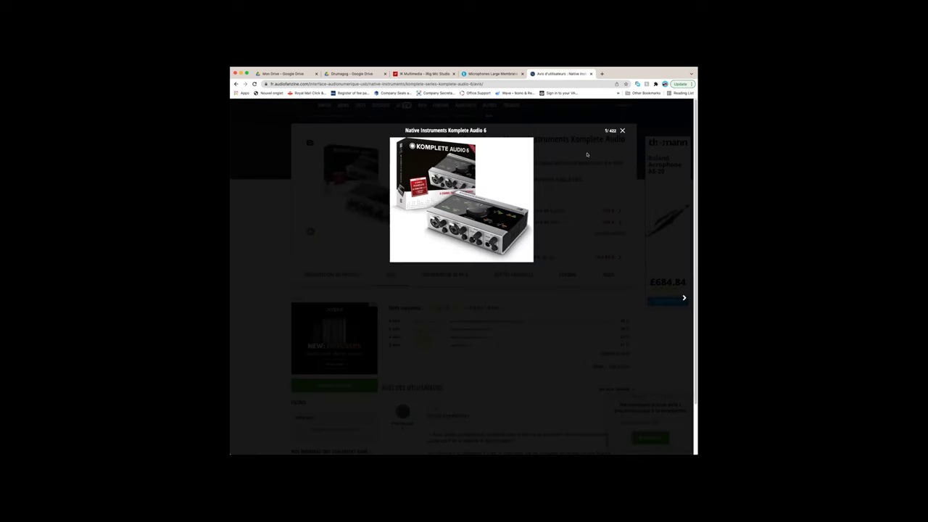
pyautogui.click(621, 131)
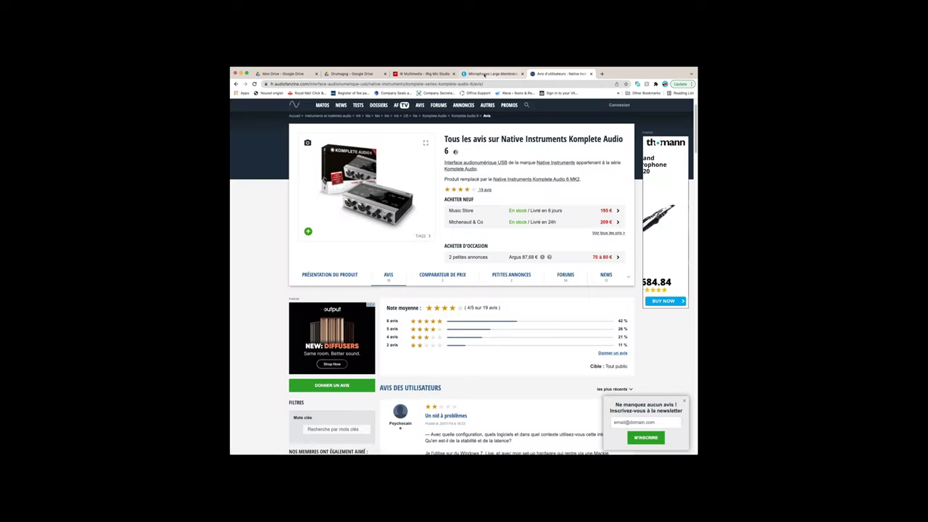
pyautogui.click(484, 74)
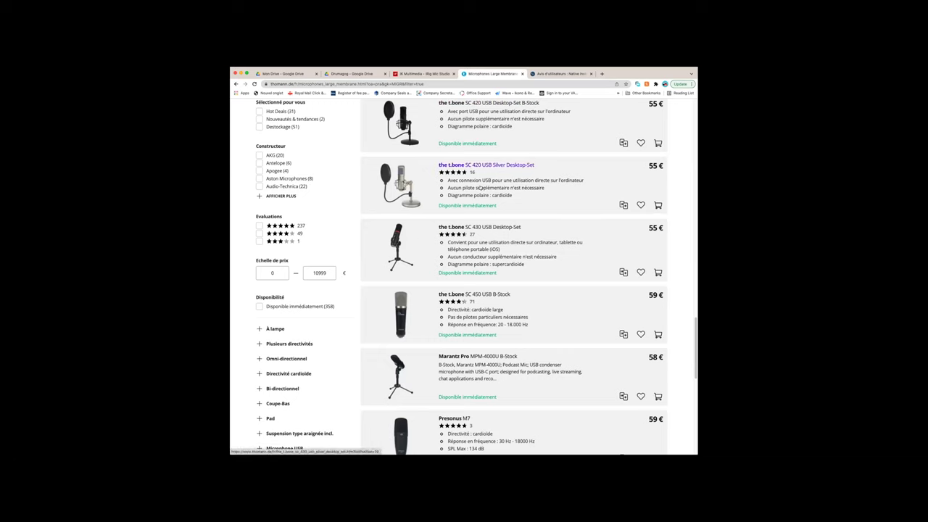
pyautogui.click(556, 74)
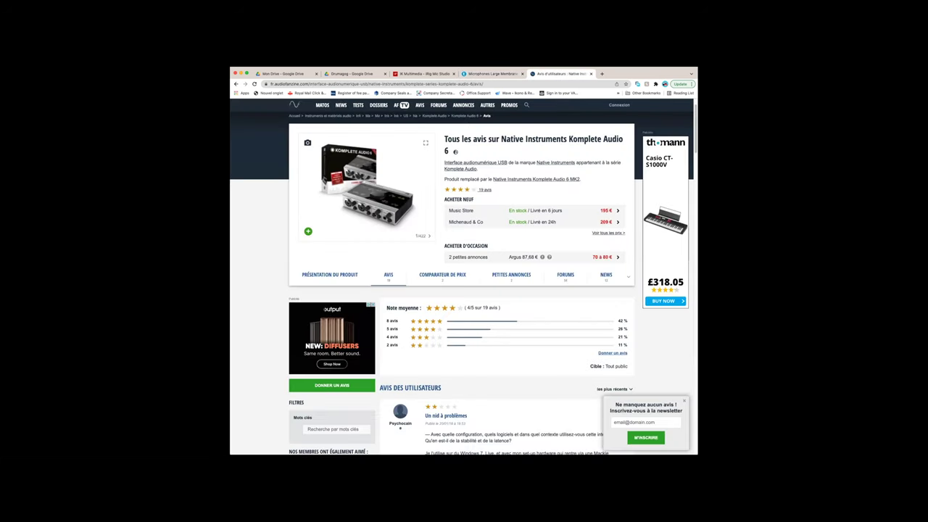
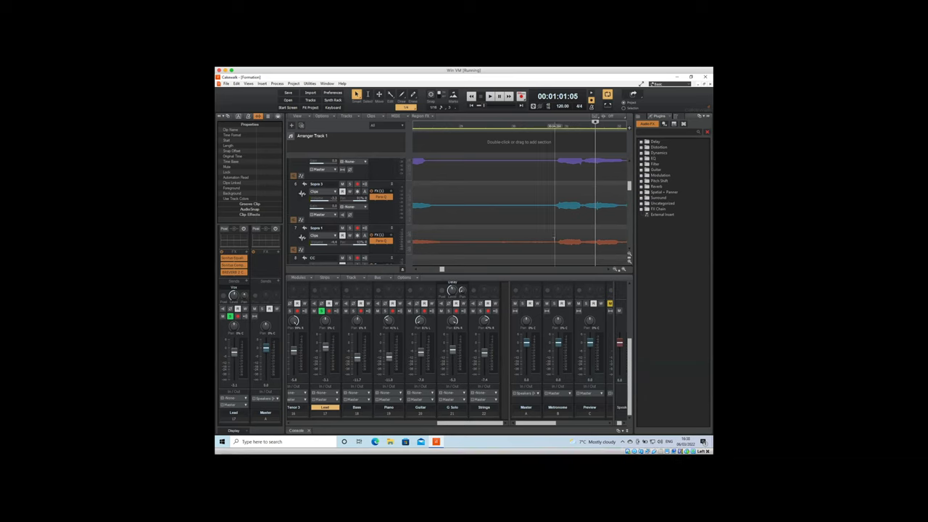
# Switch to the Cakewalk project, solo the Sopra 1 track and audition it from 00:00:59:19
pyautogui.click(555, 240)
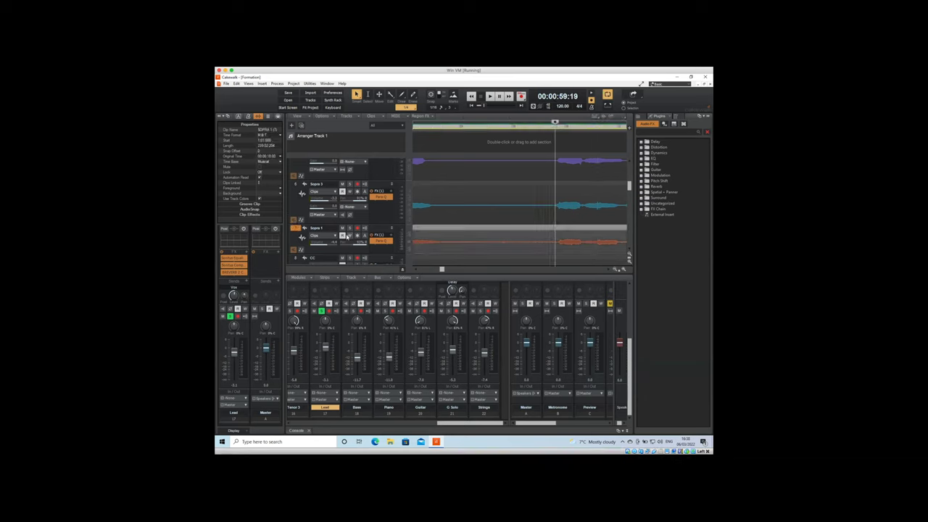
pyautogui.click(350, 228)
pyautogui.press('space')
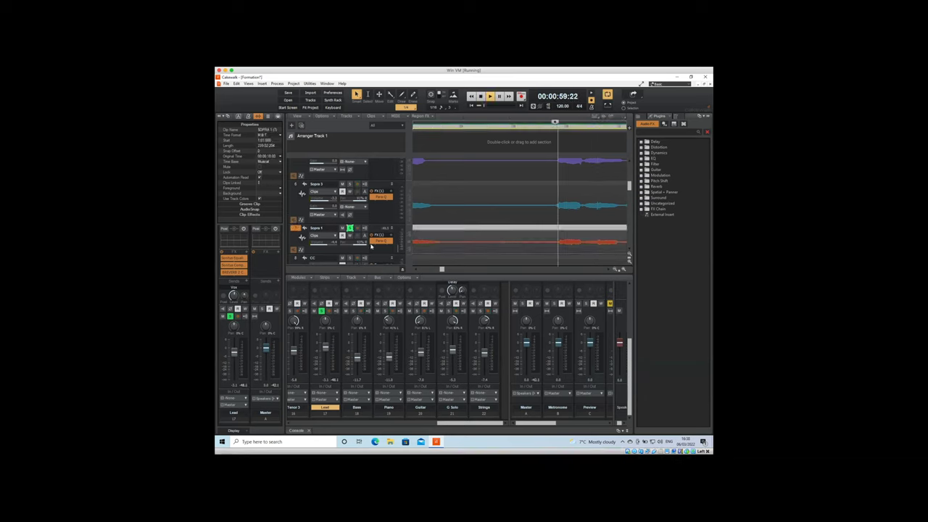
pyautogui.press('space')
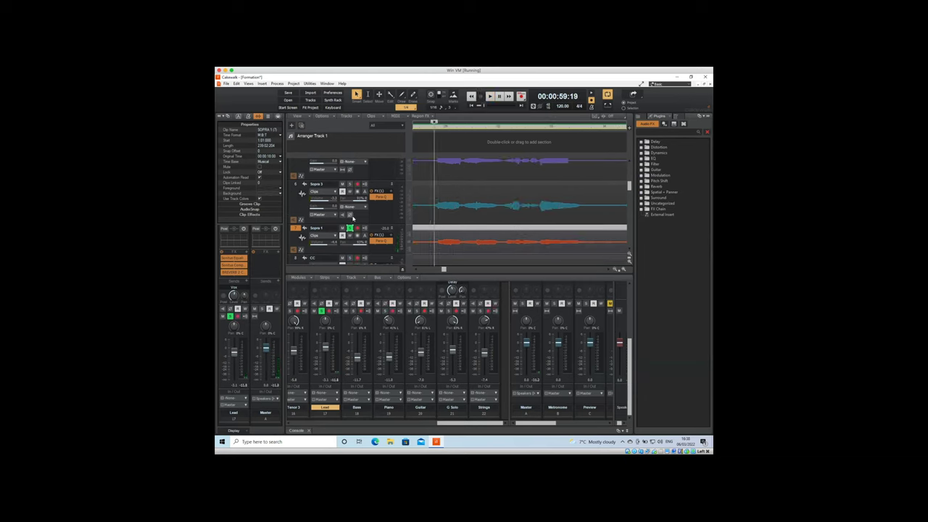
# Switch to the Arranger workspace and turn off solo on the Lead track
pyautogui.click(689, 83)
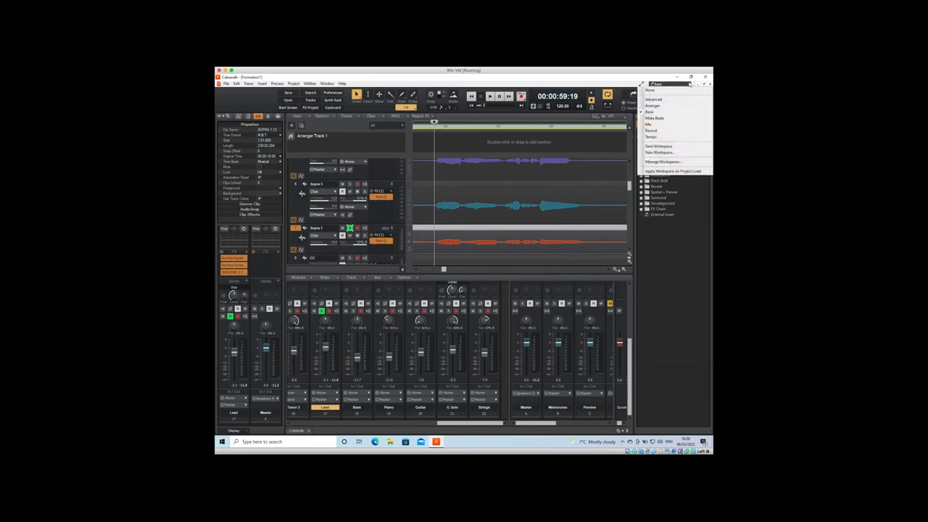
pyautogui.click(655, 106)
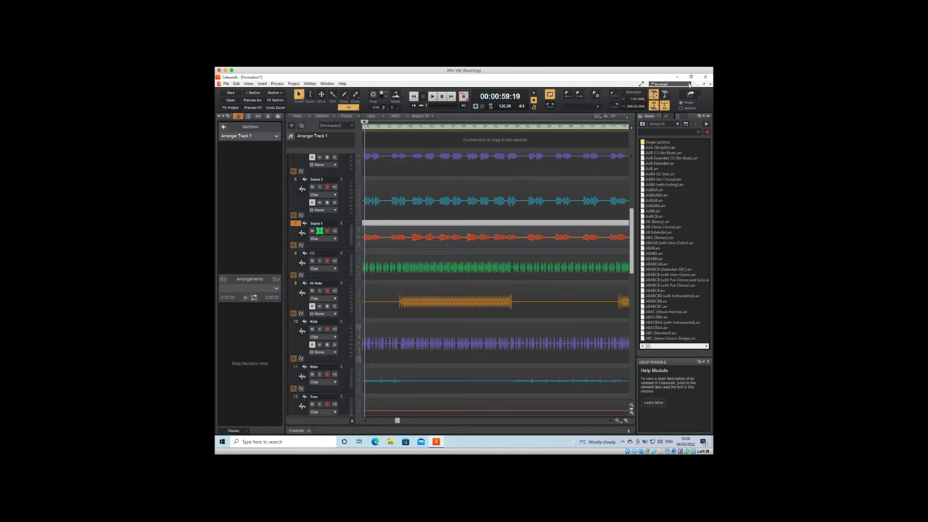
pyautogui.scroll(-5, 322, 304)
pyautogui.click(320, 300)
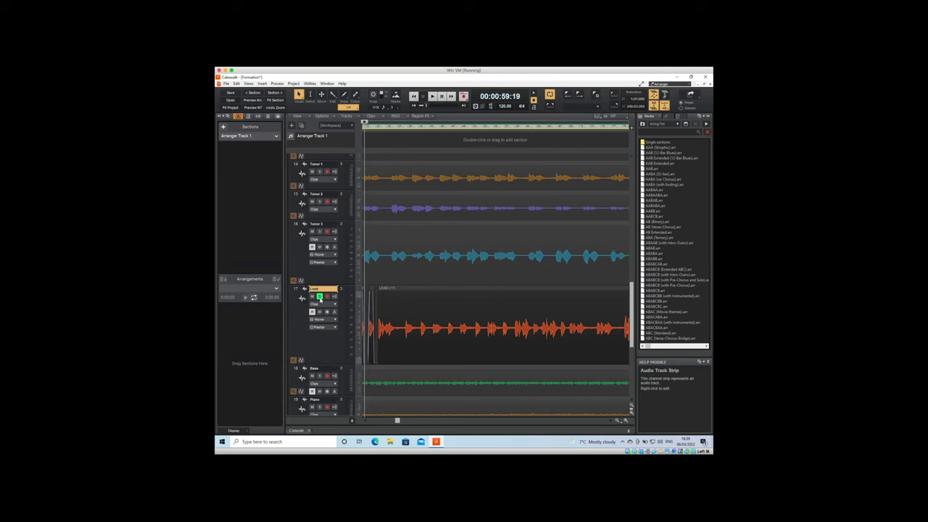
# Select the Sopra 1 passage starting at 00:01:27:25 and listen to it soloed
pyautogui.scroll(5, 464, 304)
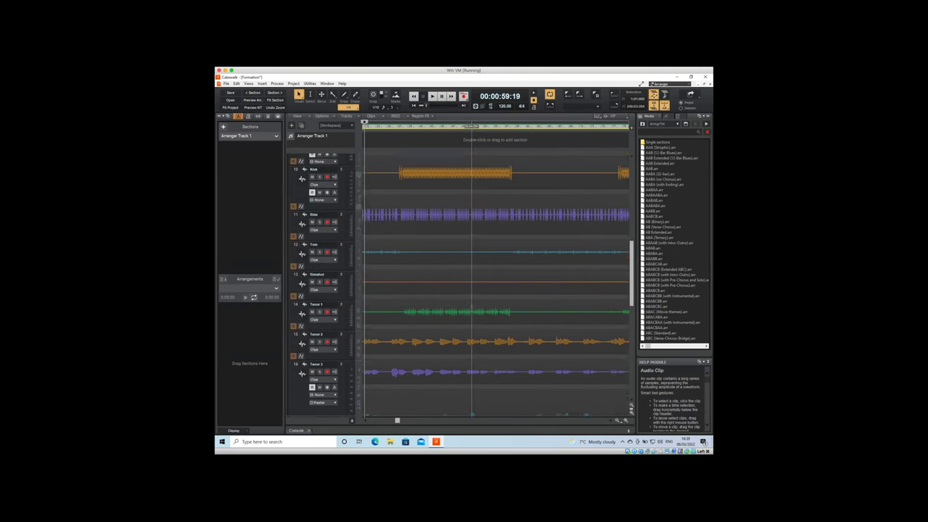
pyautogui.scroll(6, 471, 304)
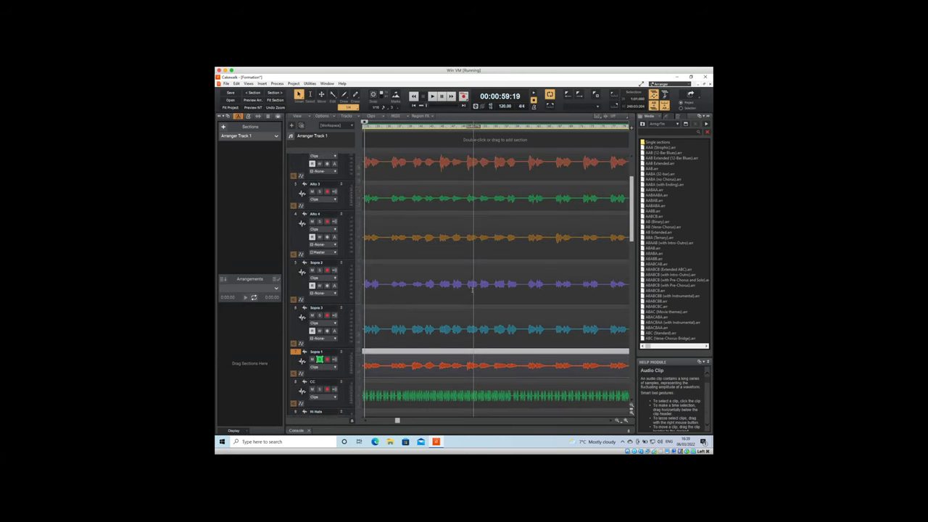
pyautogui.scroll(2, 472, 288)
pyautogui.scroll(-2, 472, 288)
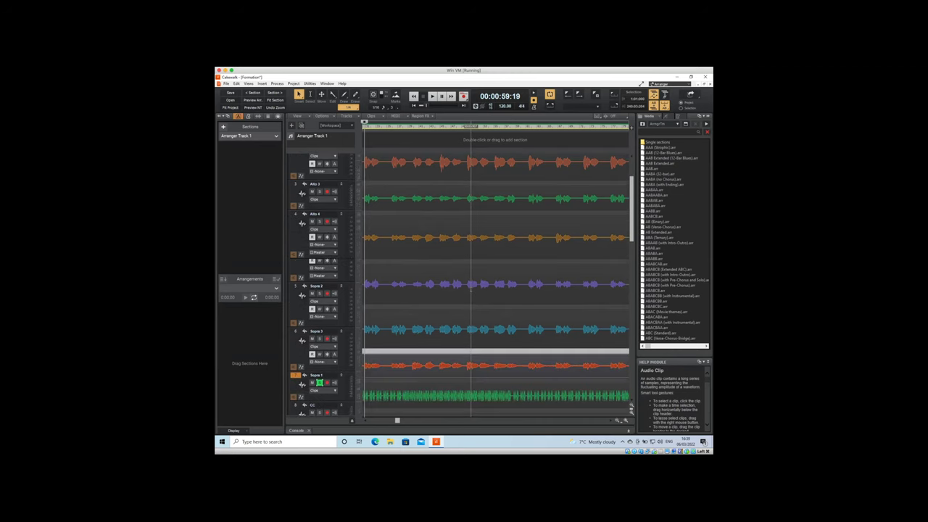
pyautogui.scroll(-1, 475, 334)
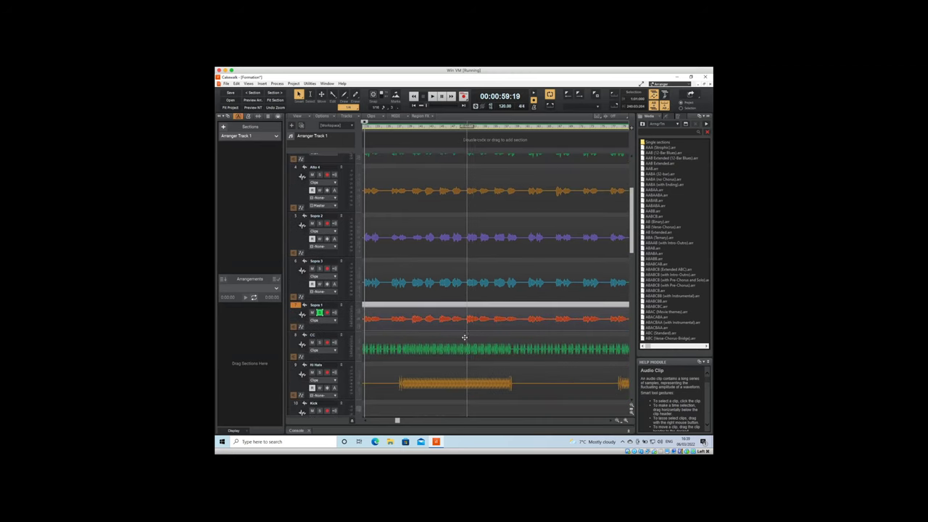
pyautogui.click(439, 126)
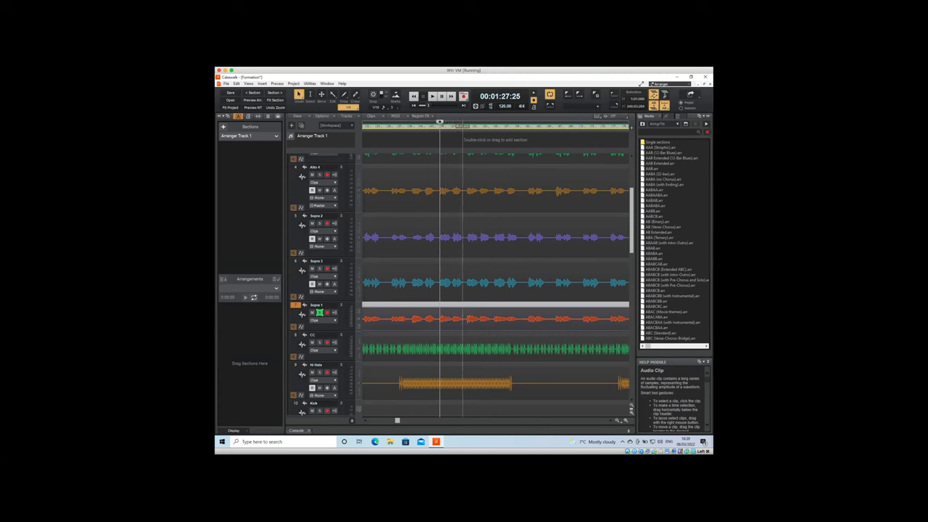
pyautogui.click(460, 319)
pyautogui.press('space')
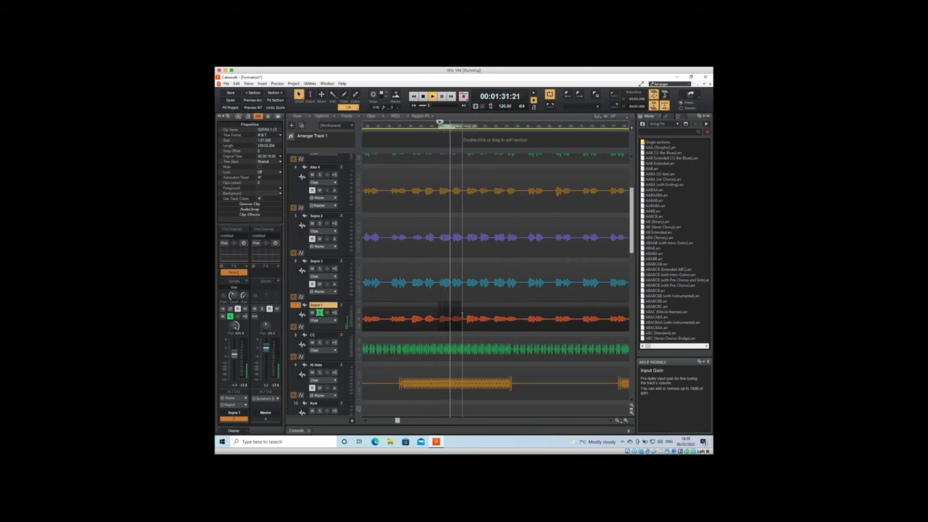
pyautogui.press('space')
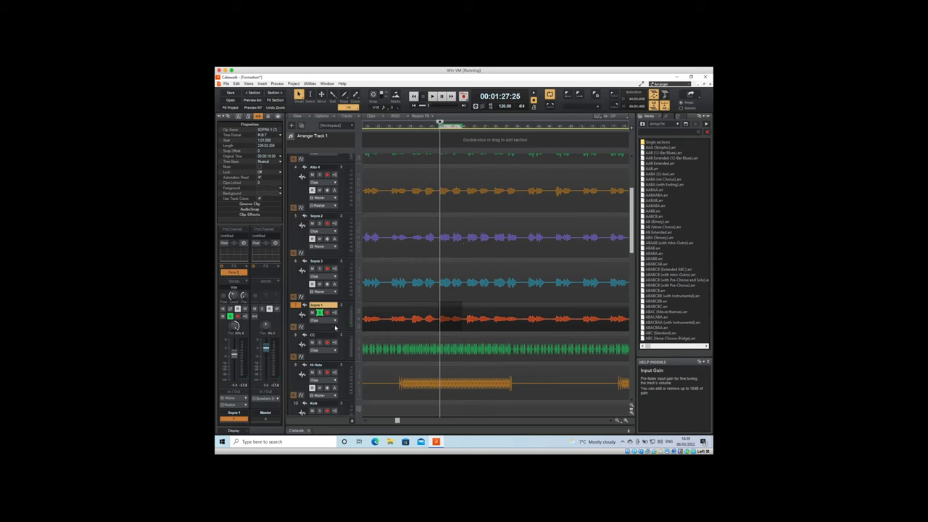
# Return to the Basic workspace and increase the height of the Sopra 1 track
pyautogui.click(688, 85)
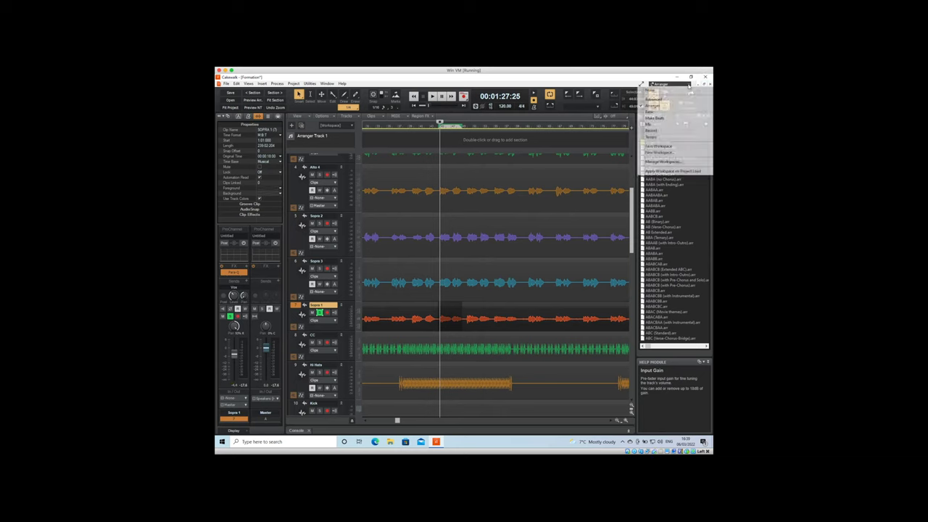
pyautogui.click(658, 106)
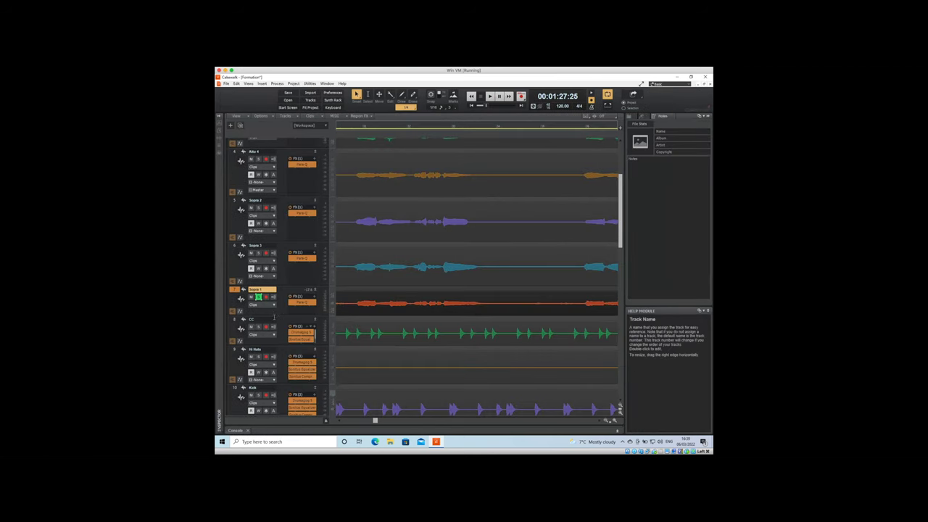
pyautogui.moveTo(274, 315); pyautogui.dragTo(274, 336)
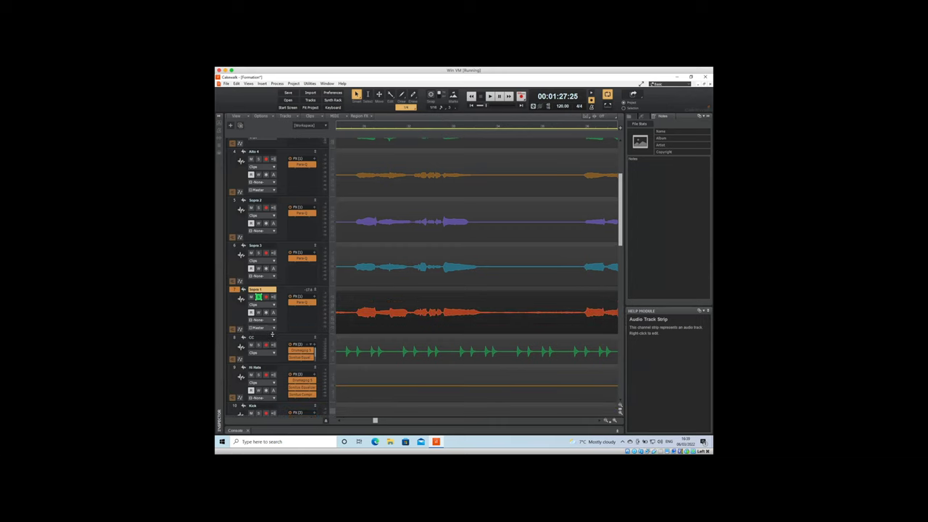
# Inspect the Para-Q settings on the Sopra 1 track and close the effect
pyautogui.doubleClick(304, 303)
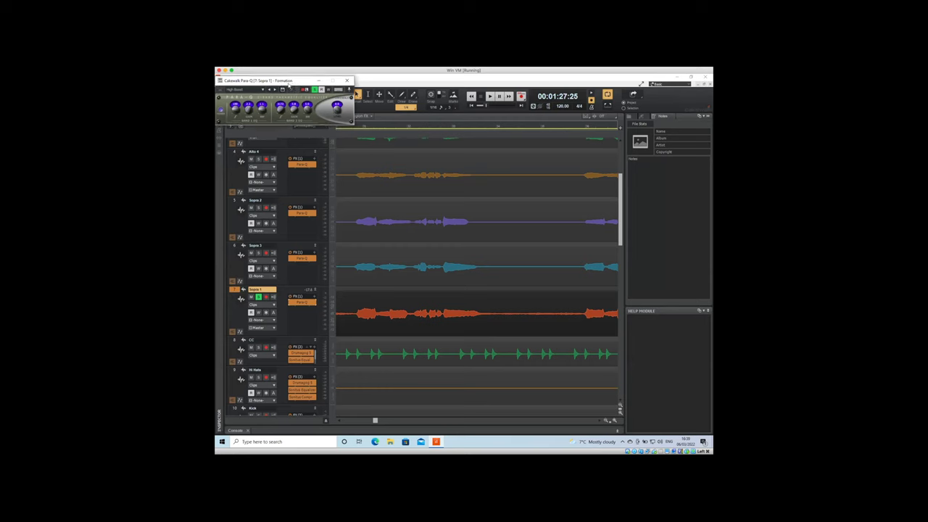
pyautogui.moveTo(288, 80); pyautogui.dragTo(312, 151)
pyautogui.click(370, 150)
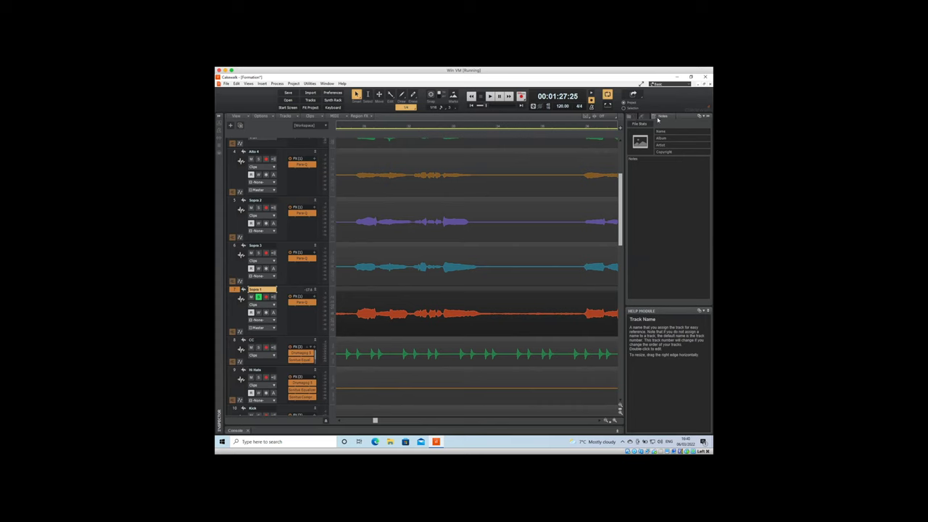
# Show the audio effects plug-ins and add the Sonitus Equalizer from the EQ category to Sopra 1 after Para-Q
pyautogui.click(633, 116)
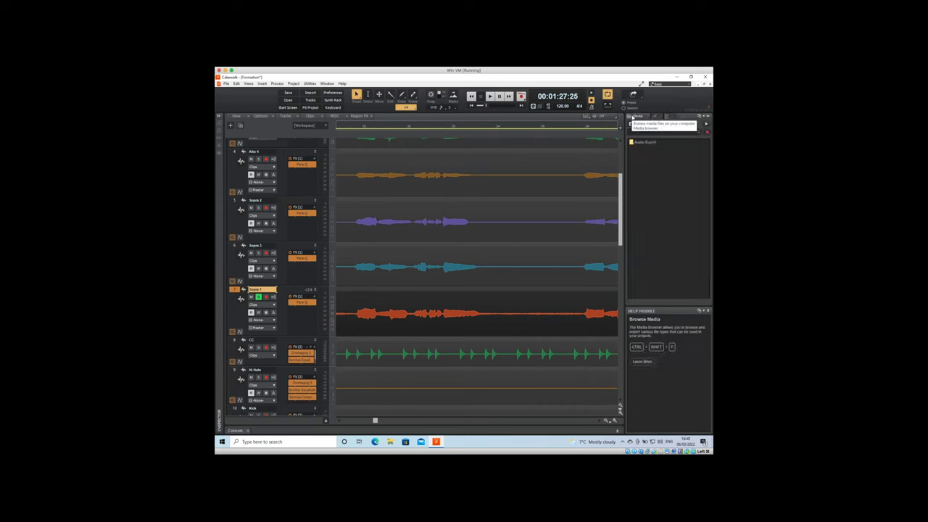
pyautogui.click(653, 116)
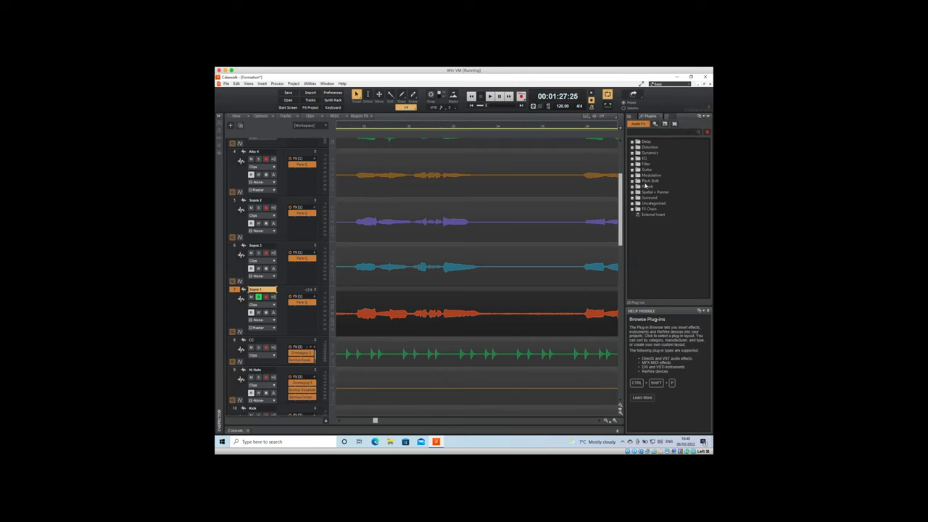
pyautogui.click(632, 160)
pyautogui.click(654, 171)
pyautogui.moveTo(654, 170); pyautogui.dragTo(307, 309)
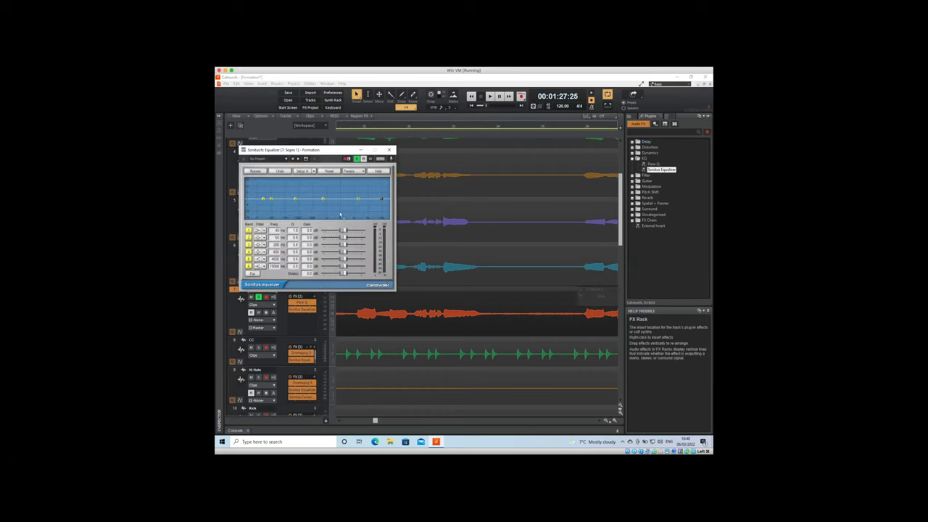
# Bypass Para-Q on Sopra 1 and listen to the passage through the flat Sonitus Equalizer
pyautogui.moveTo(307, 150); pyautogui.dragTo(479, 160)
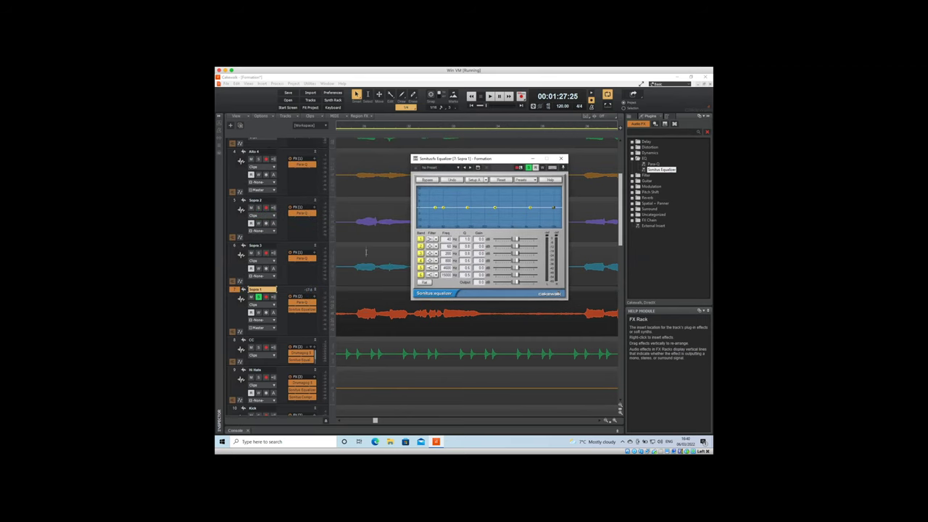
pyautogui.click(292, 303)
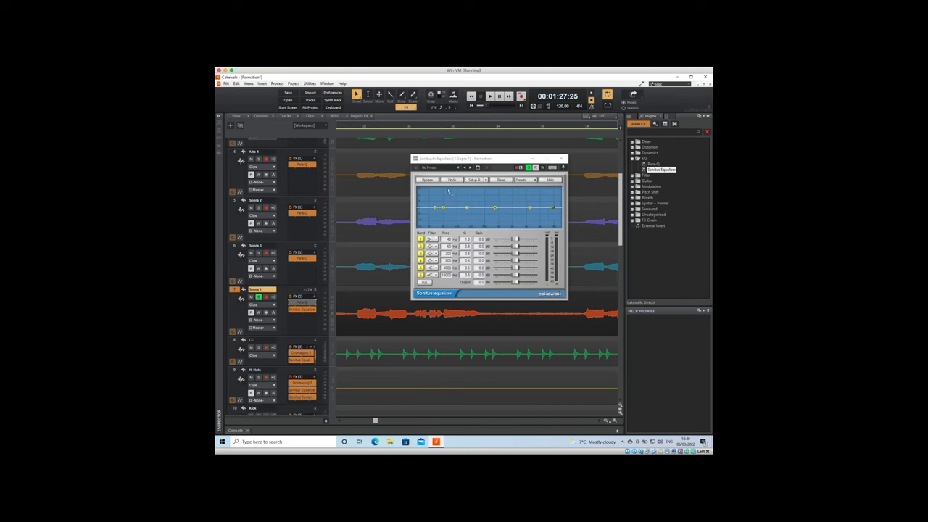
pyautogui.click(529, 181)
pyautogui.click(528, 182)
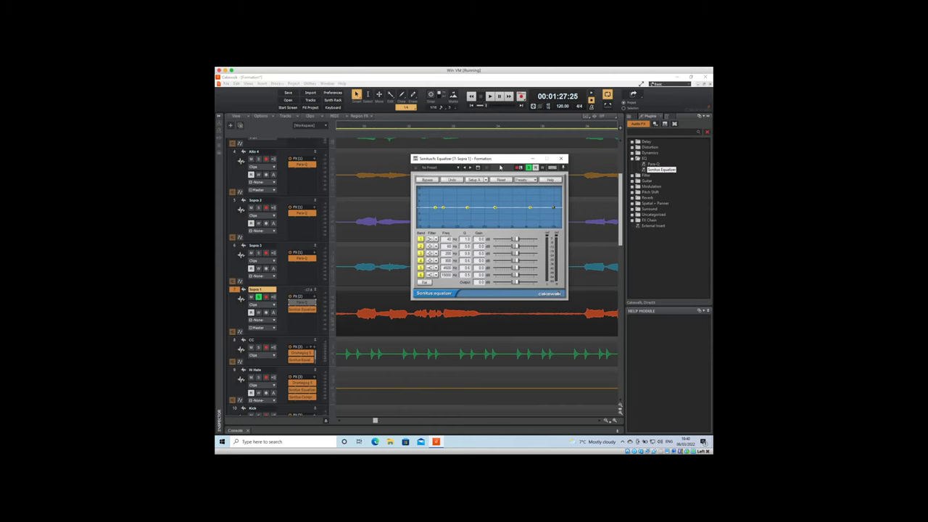
pyautogui.press('space')
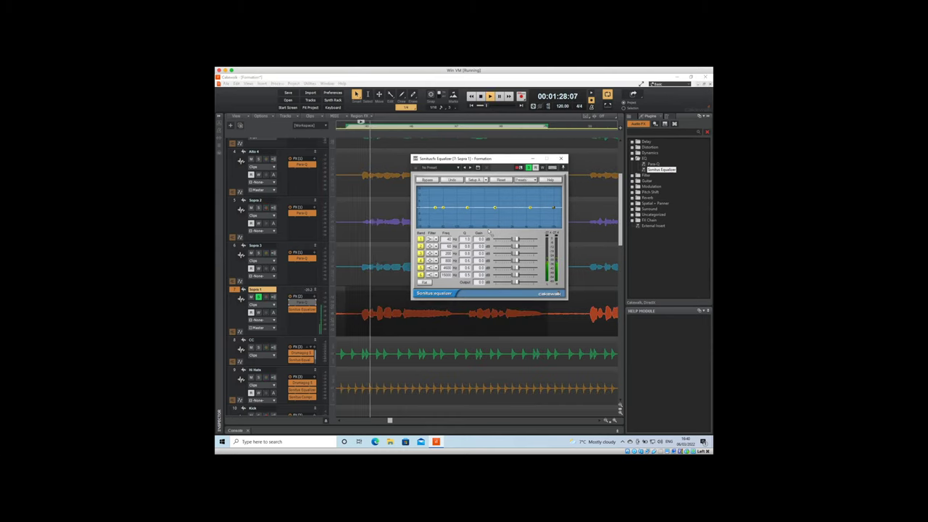
pyautogui.press('space')
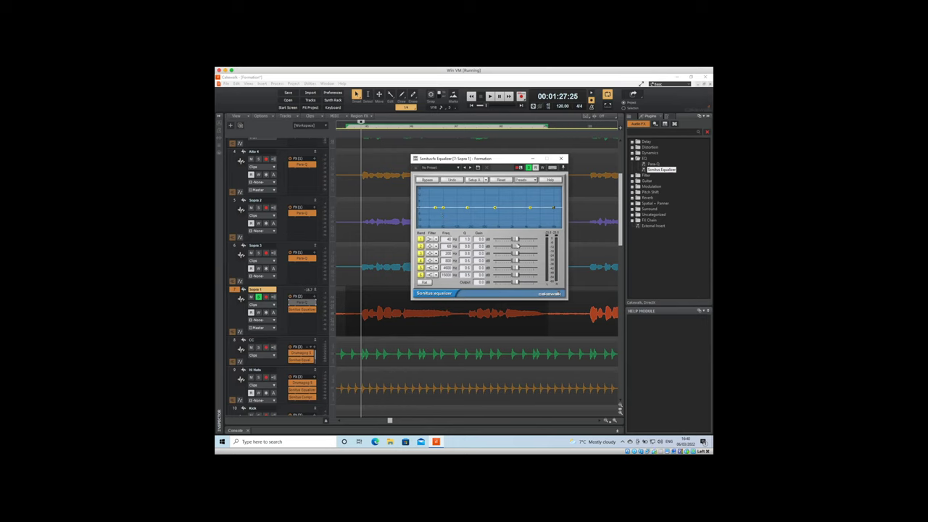
# Boost equalizer bands 1 to 3, cut bands 5 and 6, and listen to the Sopra 1 passage
pyautogui.moveTo(515, 247); pyautogui.dragTo(510, 275)
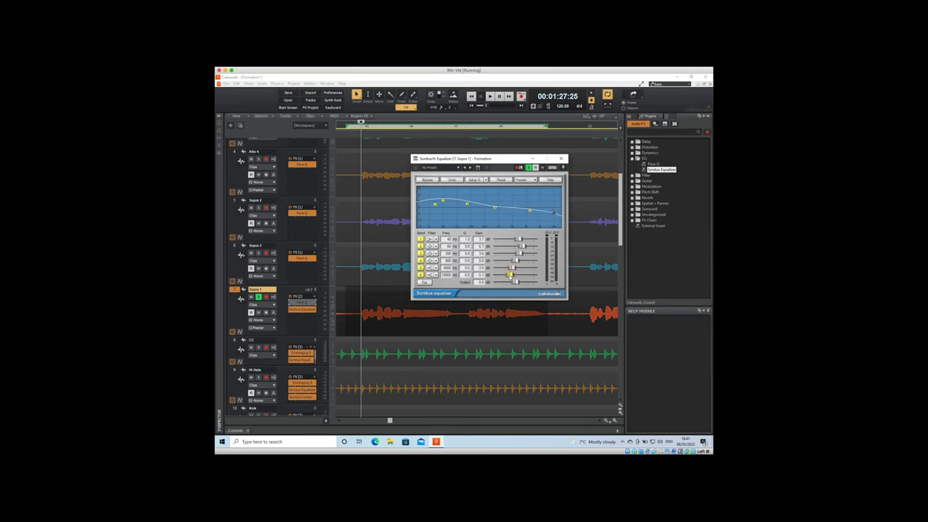
pyautogui.press('space')
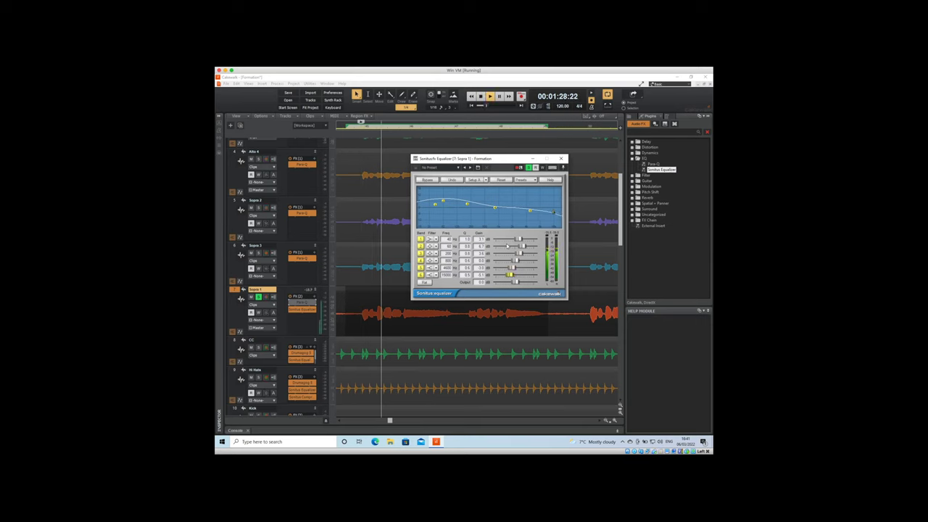
pyautogui.press('space')
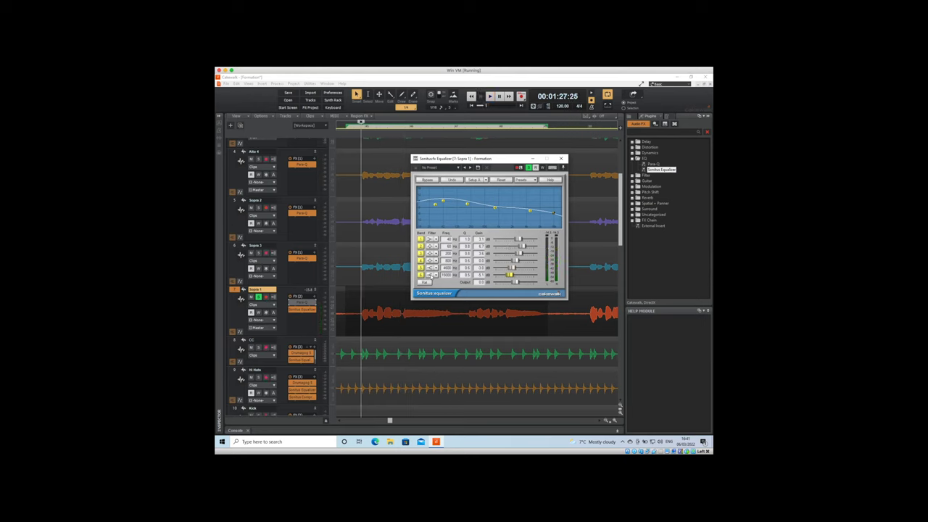
# Try the Highpass filter on band 6 and listen to the Sopra 1 passage
pyautogui.click(433, 275)
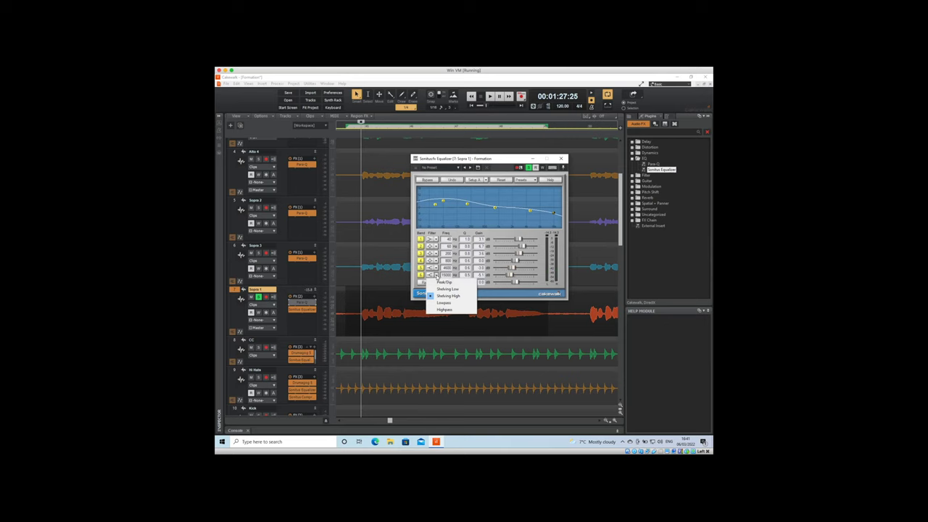
pyautogui.click(445, 310)
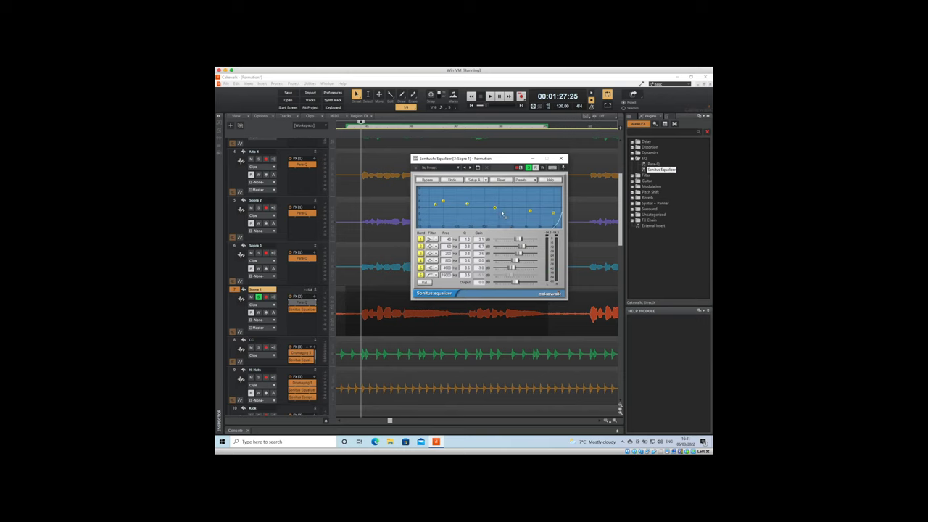
pyautogui.press('space')
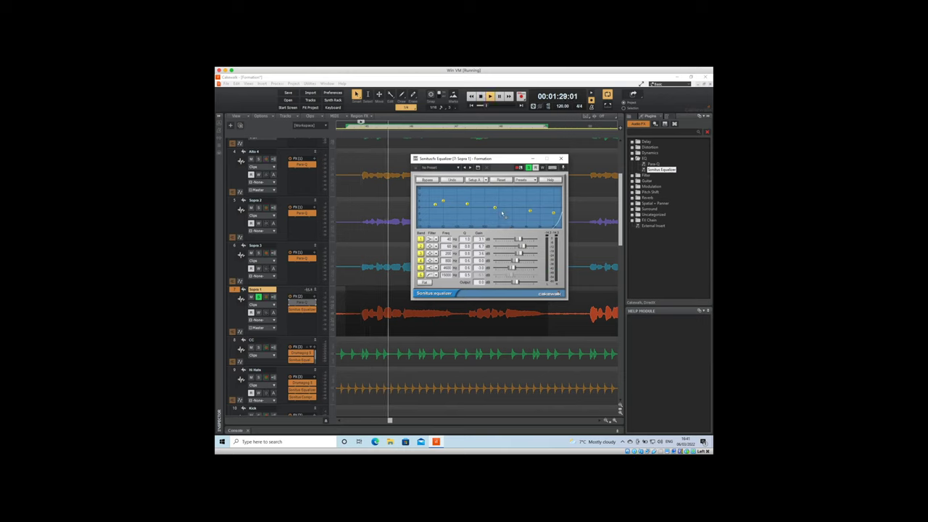
pyautogui.press('space')
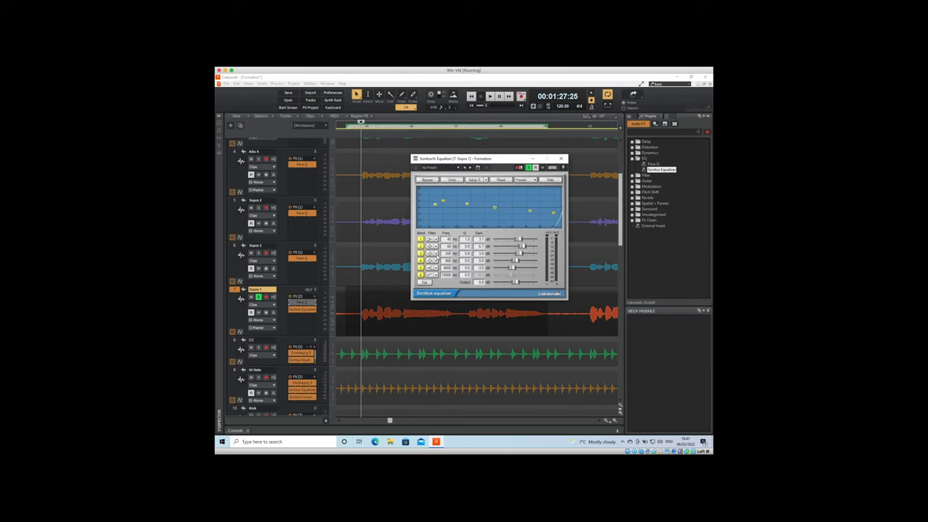
# Change the band 6 filter to a lowpass while listening to the Sopra 1 passage
pyautogui.click(430, 275)
pyautogui.press('space')
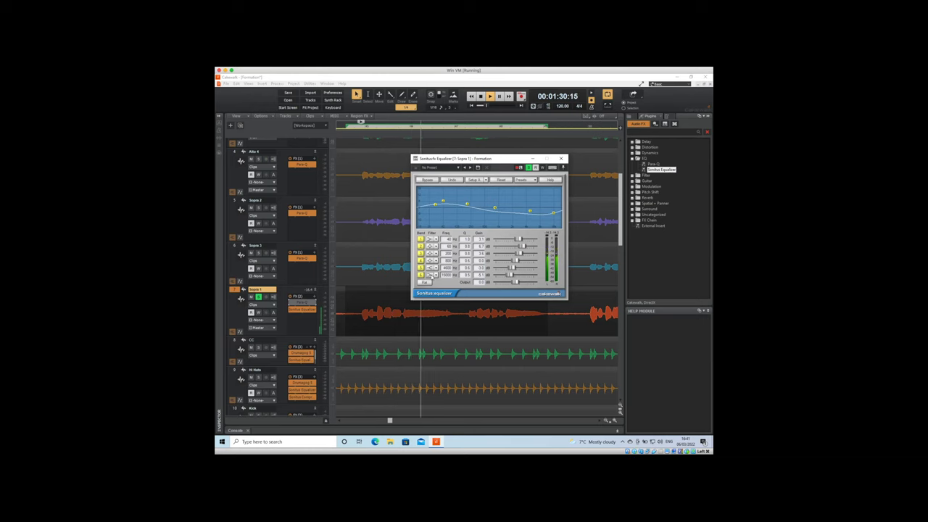
pyautogui.click(430, 275)
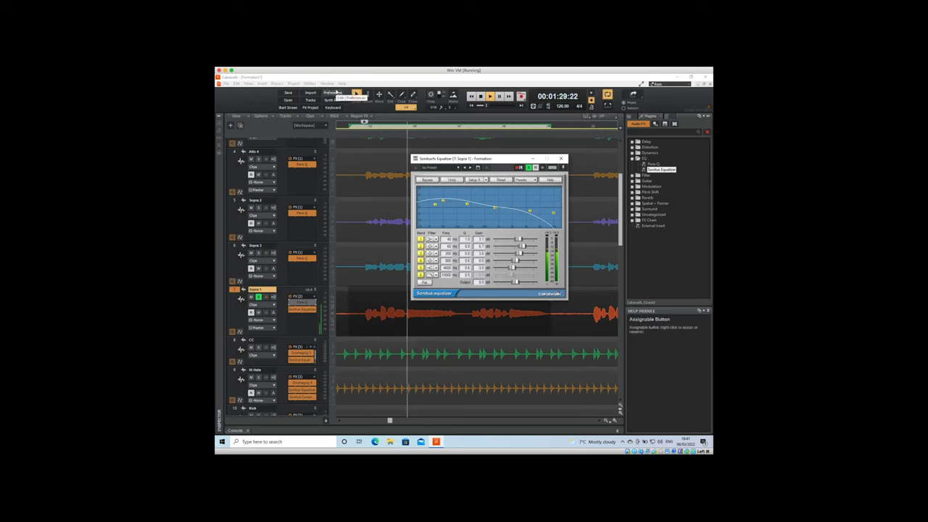
pyautogui.press('space')
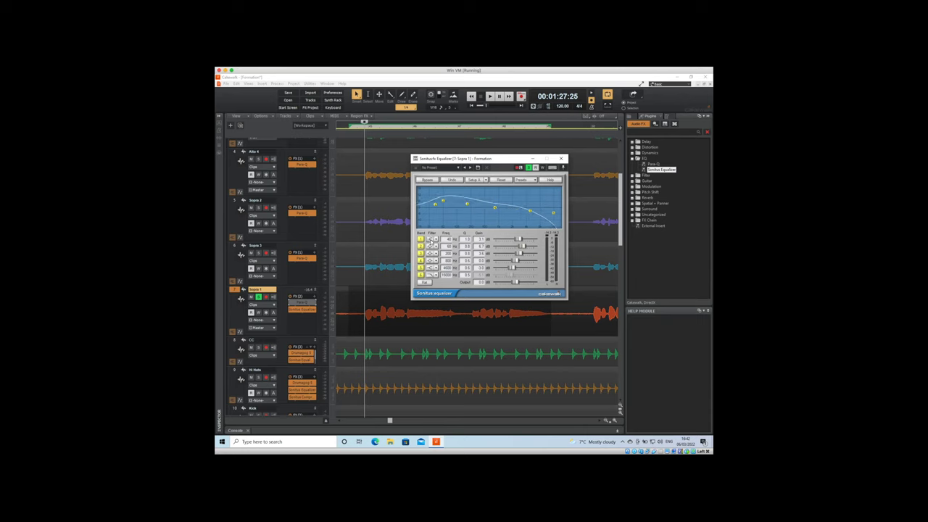
# Change the band 1 filter at 40 Hz to a highpass and listen to the Sopra 1 passage
pyautogui.click(429, 239)
pyautogui.click(429, 240)
pyautogui.click(430, 240)
pyautogui.click(429, 239)
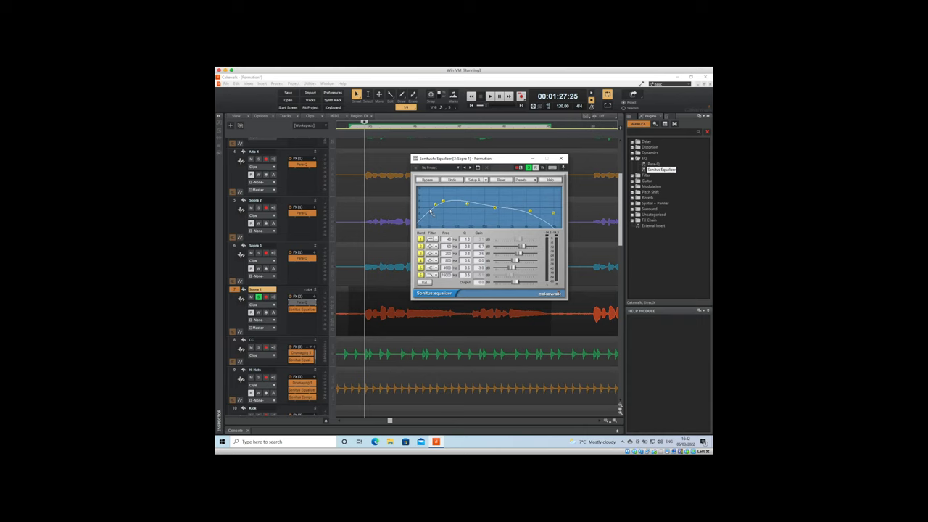
pyautogui.press('space')
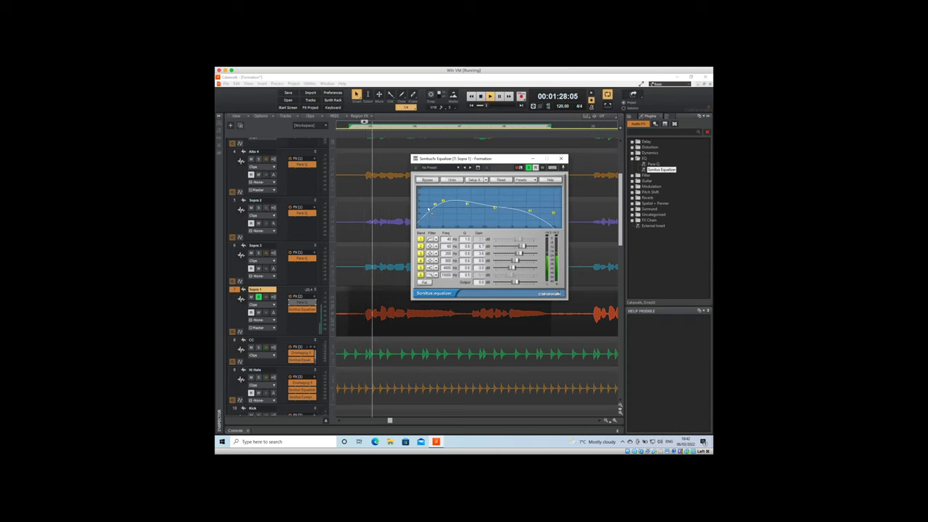
pyautogui.press('space')
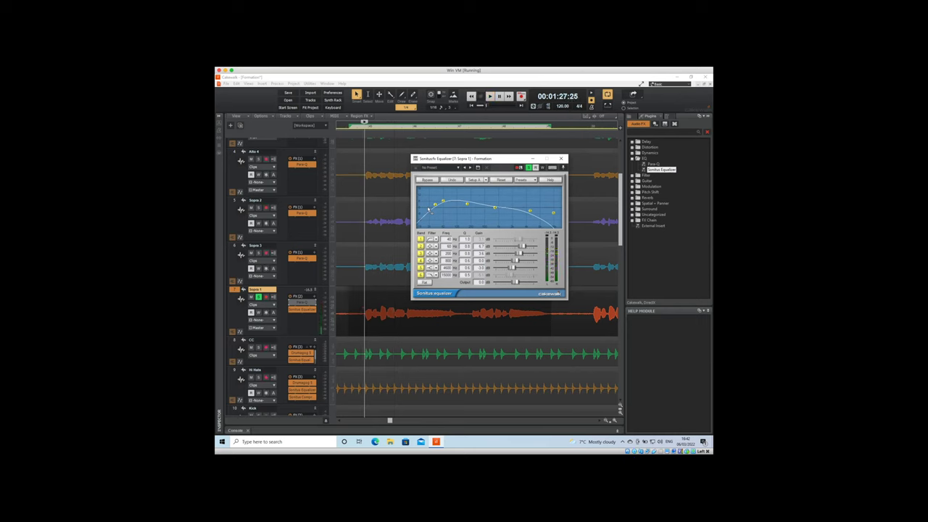